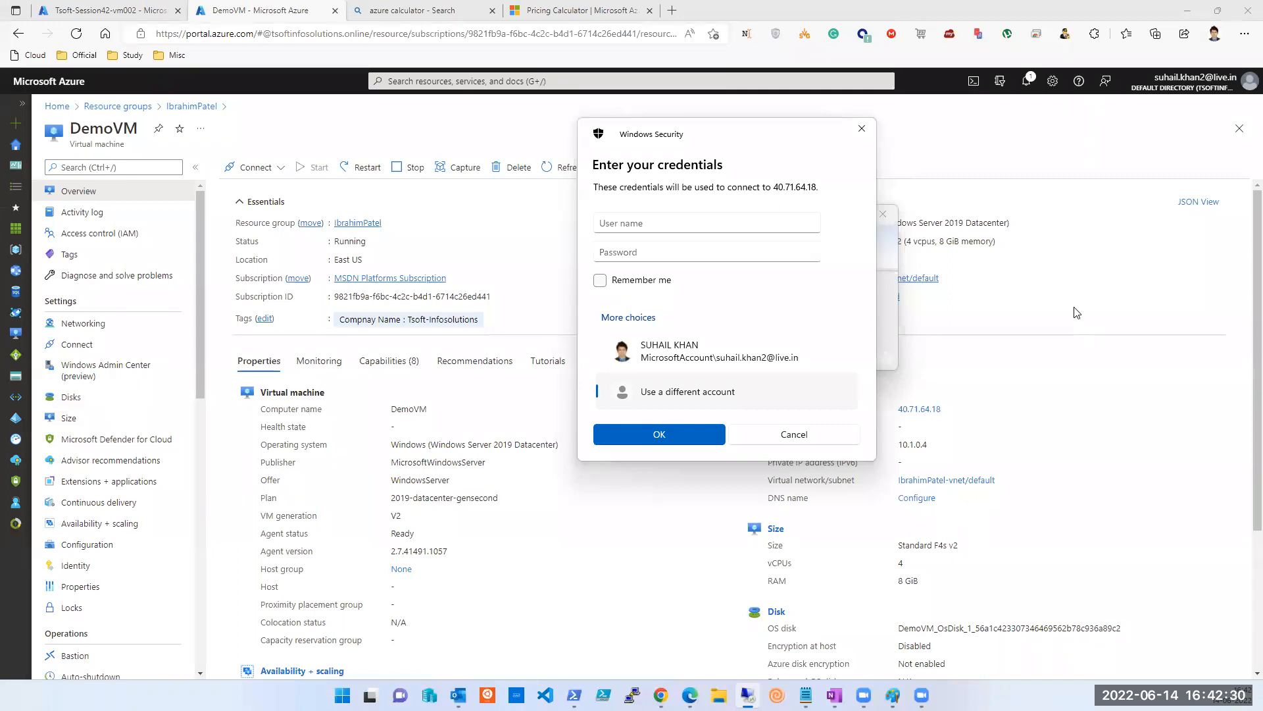
# Switch to the Tsoft-Session42-vm002 overview and copy its public IP 20.91.205.19.
pyautogui.click(95, 14)
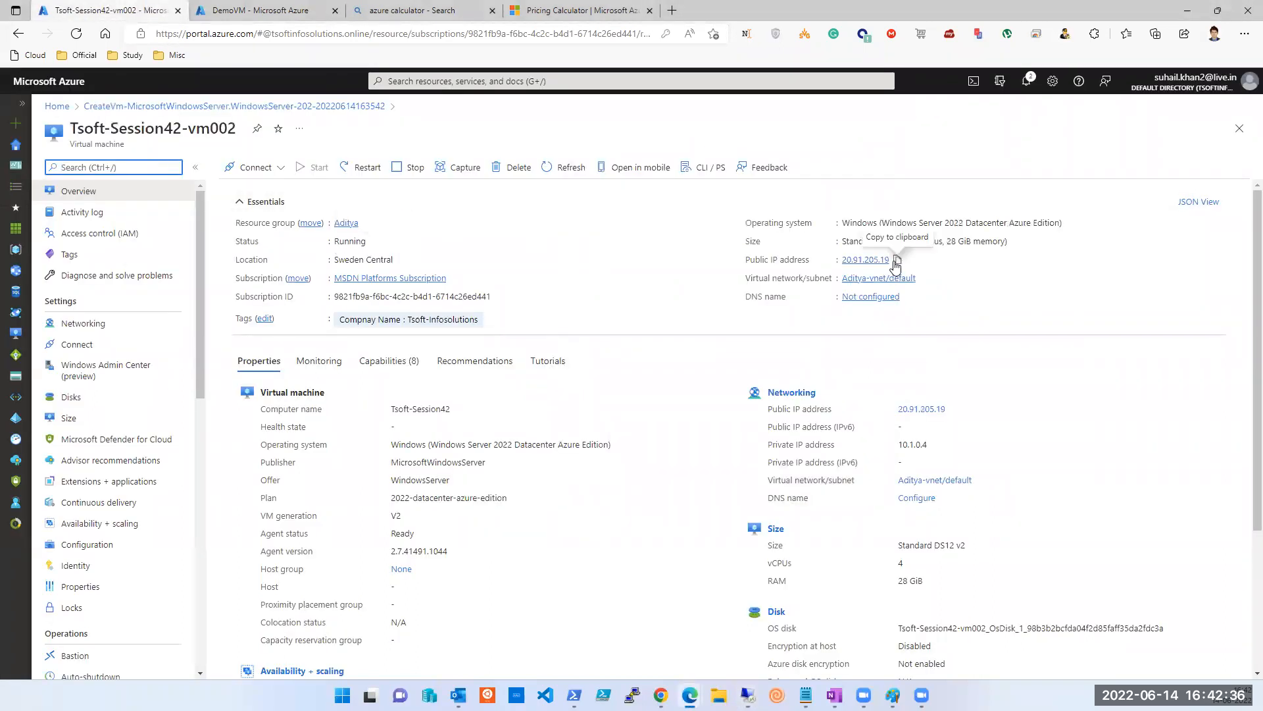
pyautogui.click(898, 261)
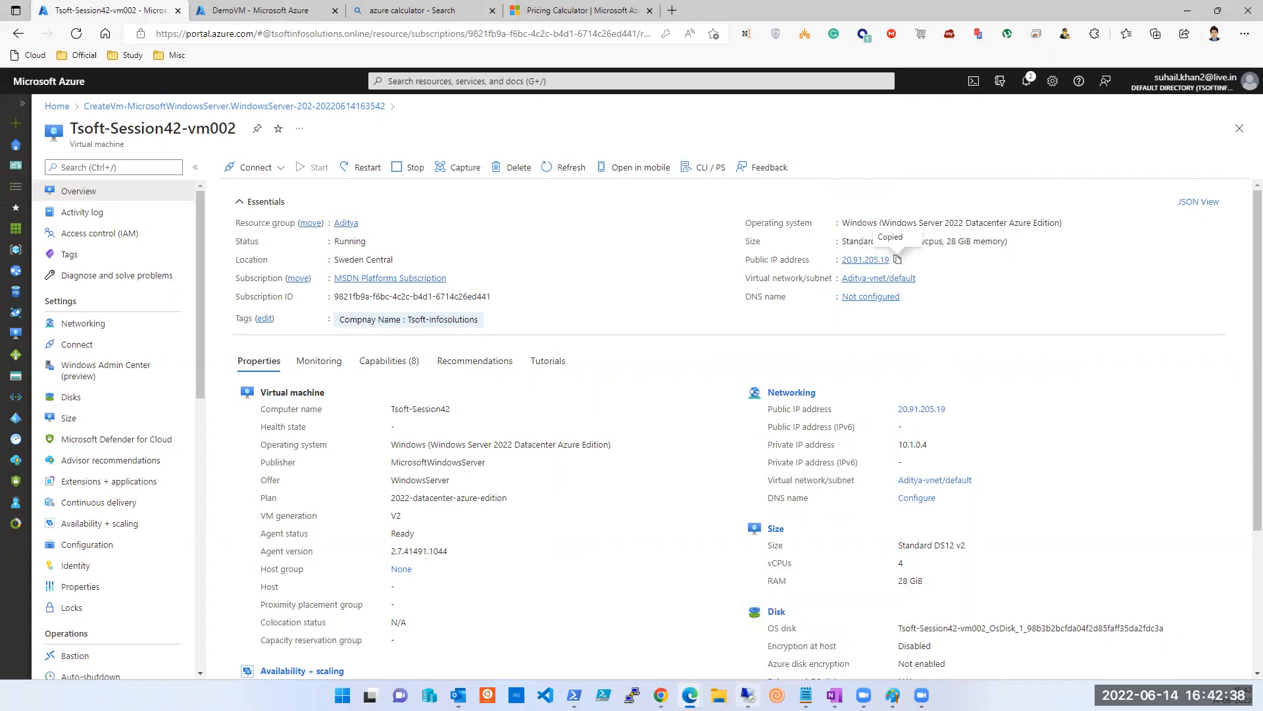
pyautogui.click(748, 695)
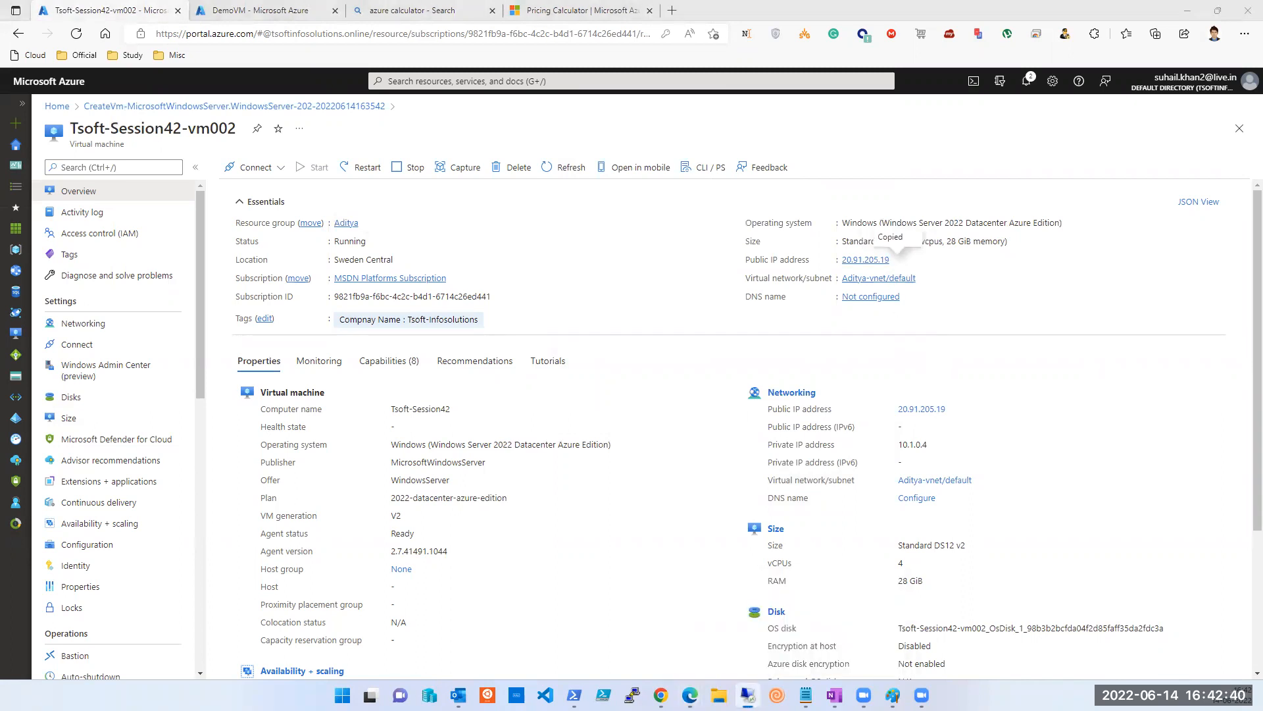
# Start a Remote Desktop connection to 20.91.205.19 and choose to use a different account.
pyautogui.rightClick(748, 692)
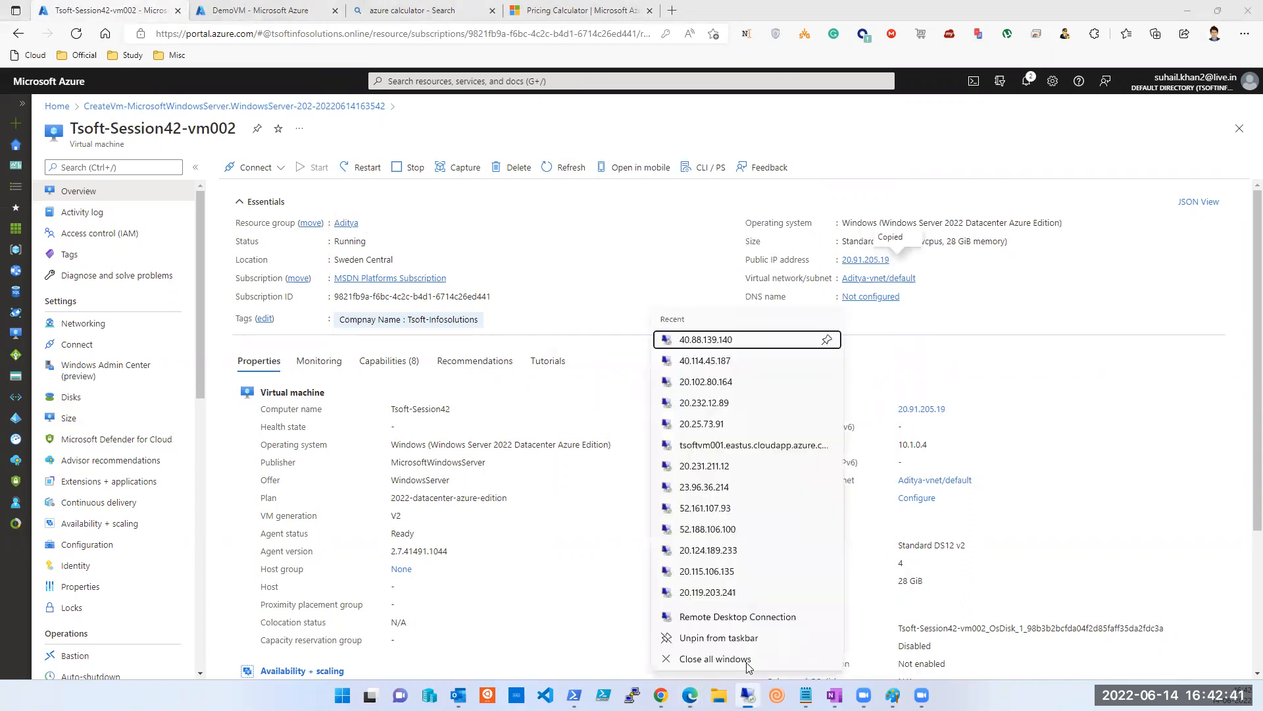
pyautogui.click(727, 617)
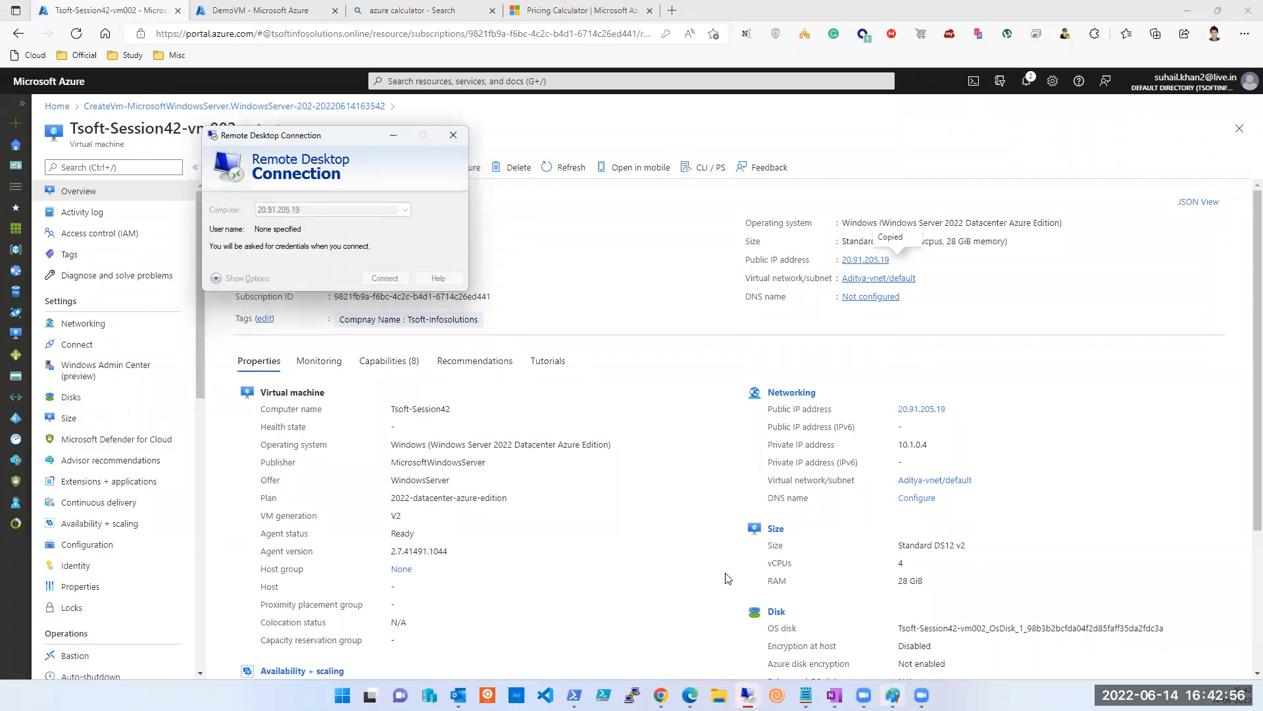
pyautogui.click(230, 251)
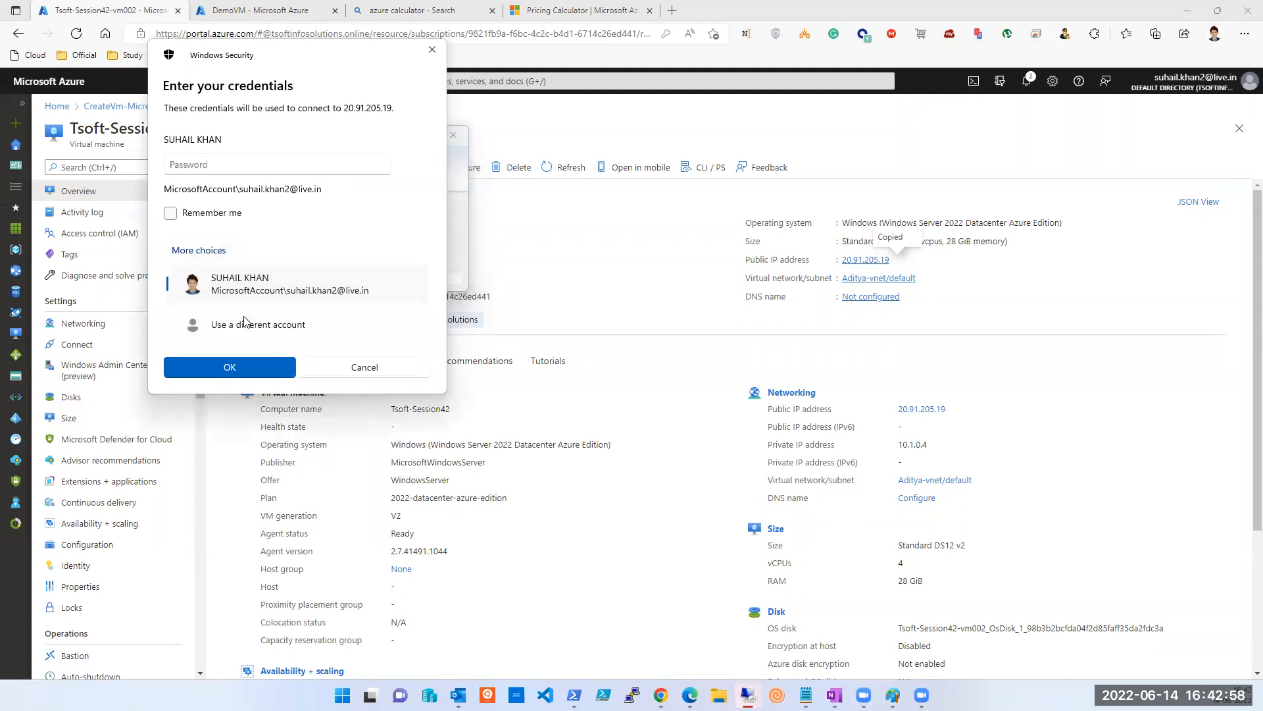
pyautogui.click(248, 322)
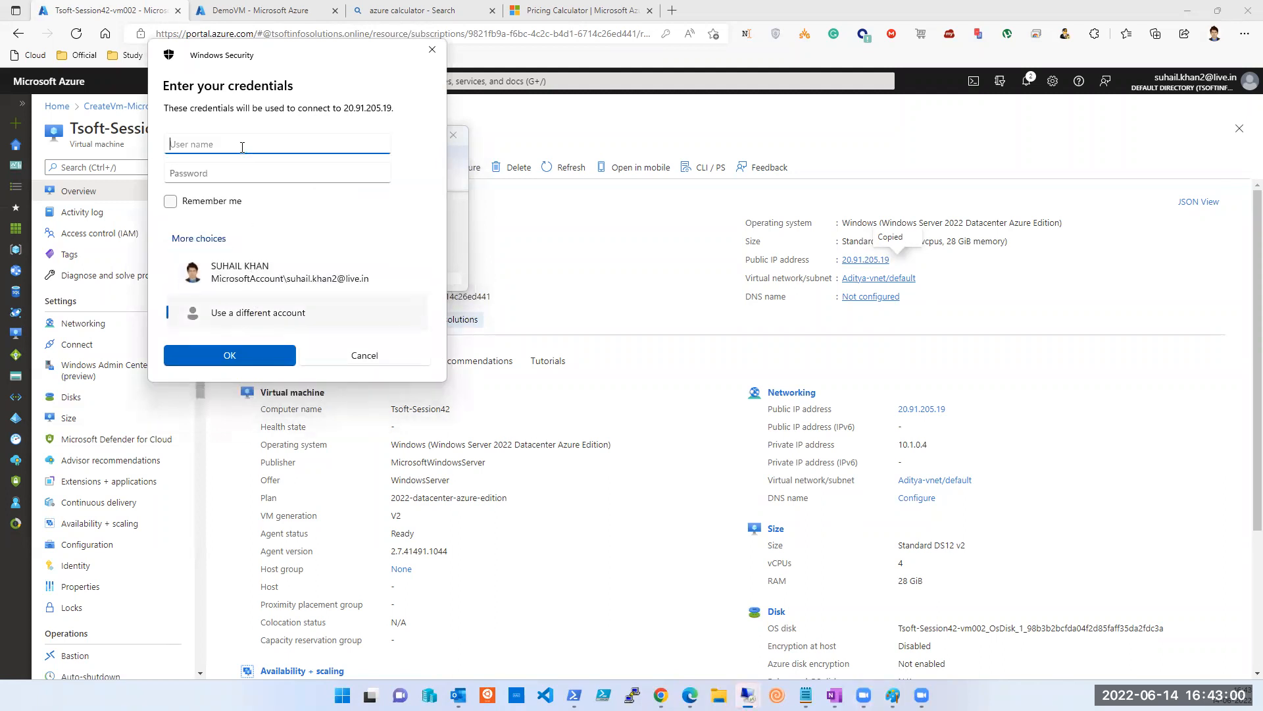
# Enter the VM account's username and password, remember them, and accept the certificate warning.
pyautogui.write('tapout')
pyautogui.press('Tab')
pyautogui.write('Passwo')
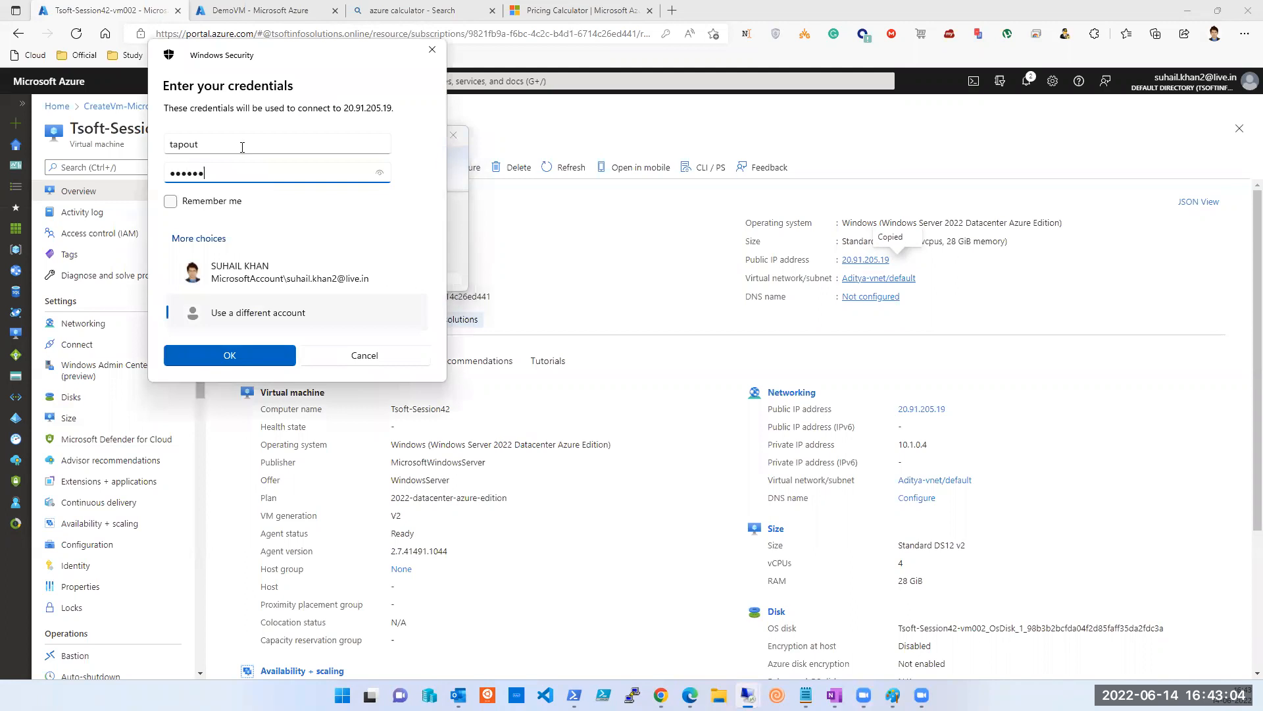
pyautogui.press('Tab')
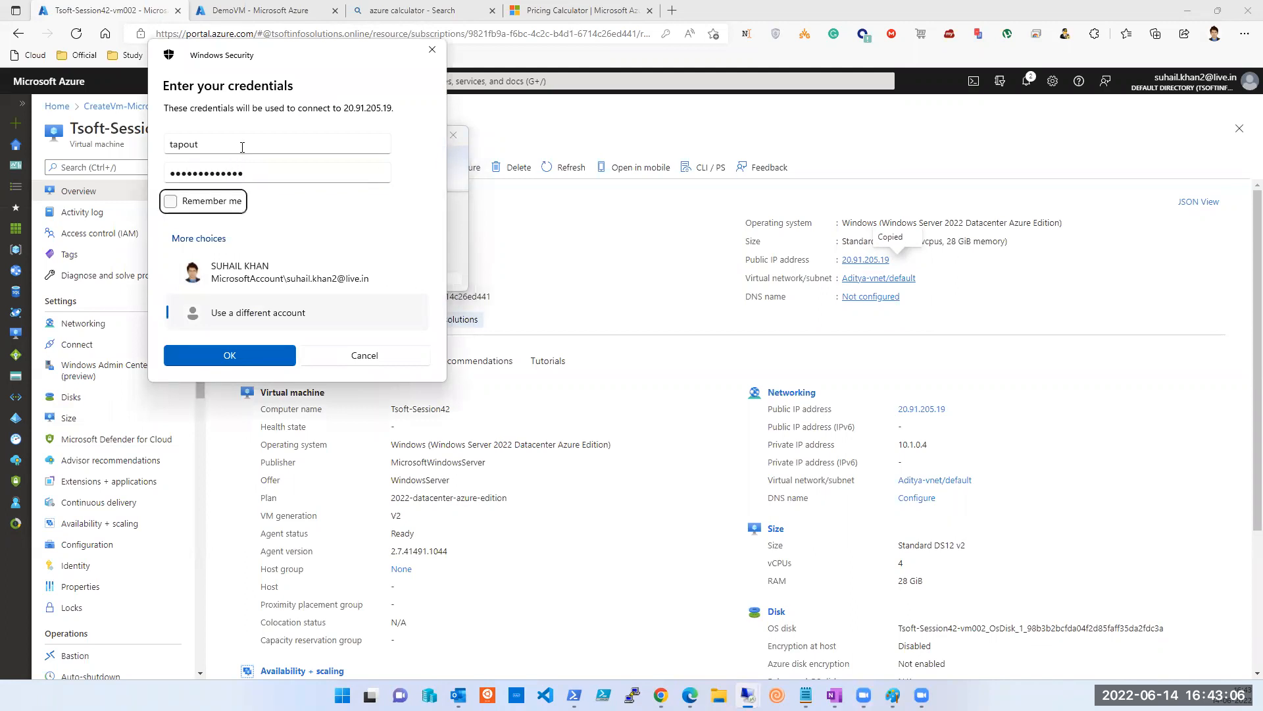
pyautogui.press('space')
pyautogui.press('Return')
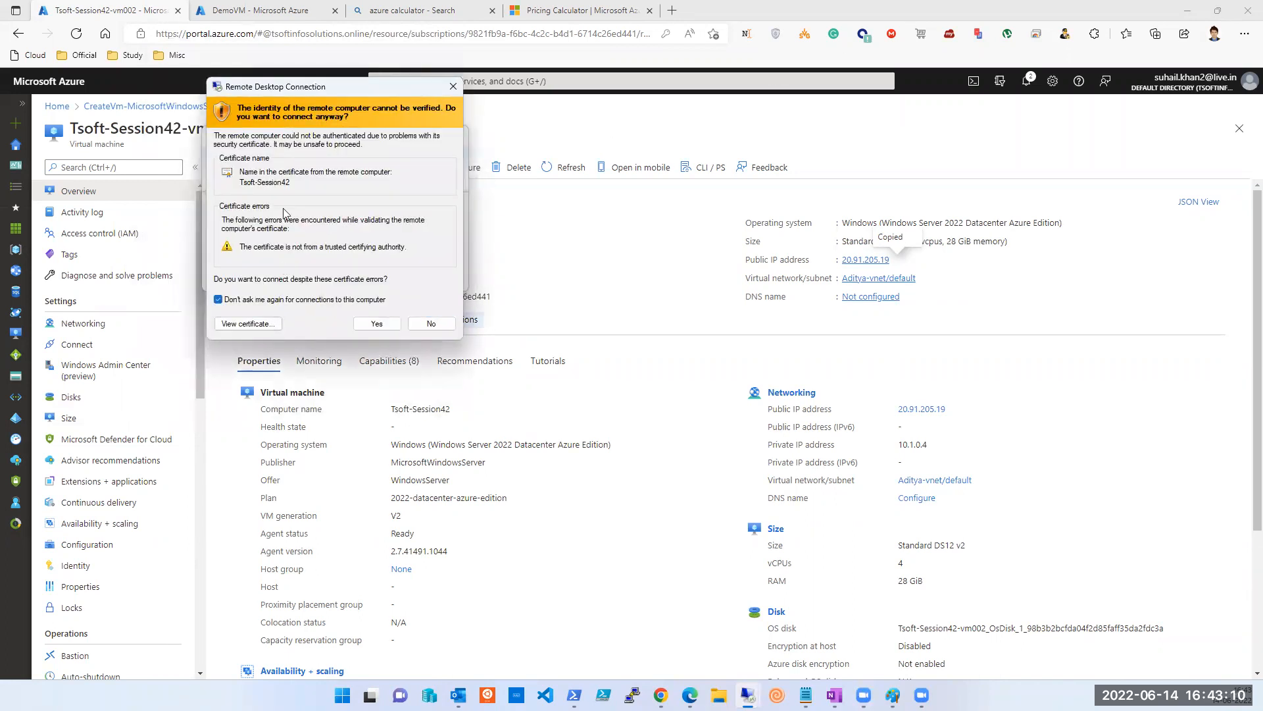
pyautogui.click(377, 325)
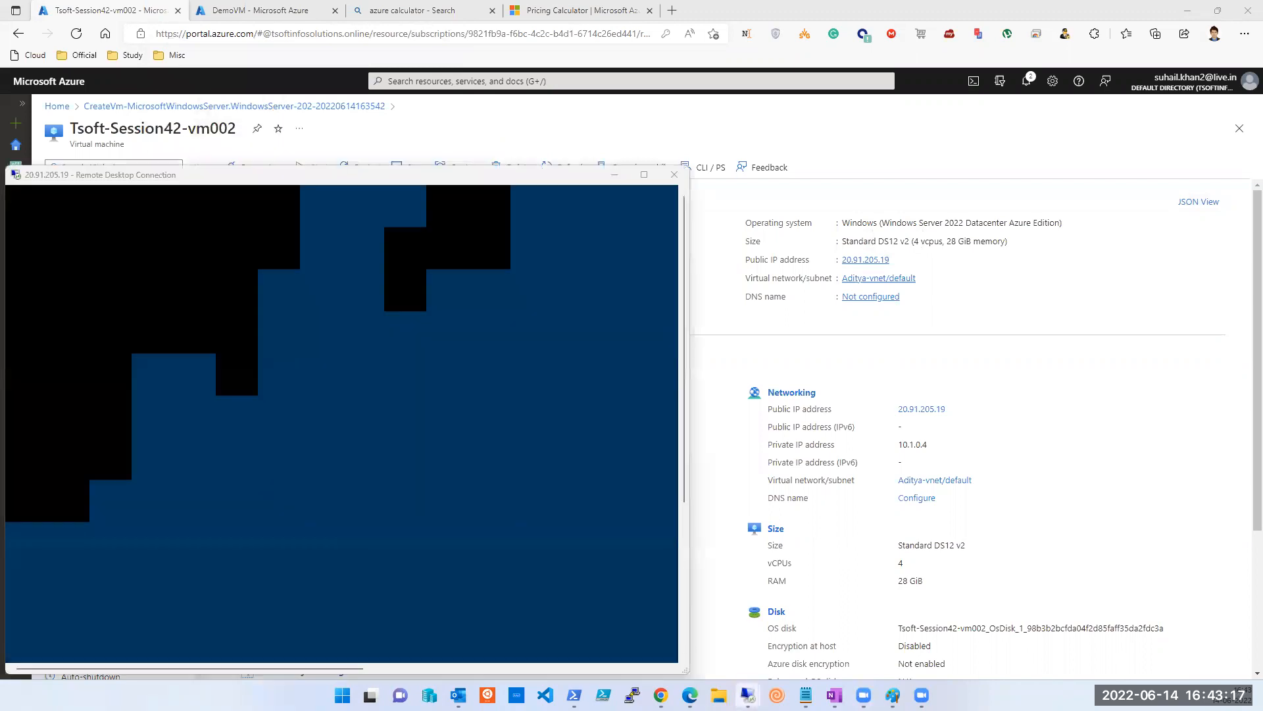
# Sign in to the 40.71.64.18 connection with pasted credentials, then return to the 20.91.205.19 session.
pyautogui.moveTo(748, 695)
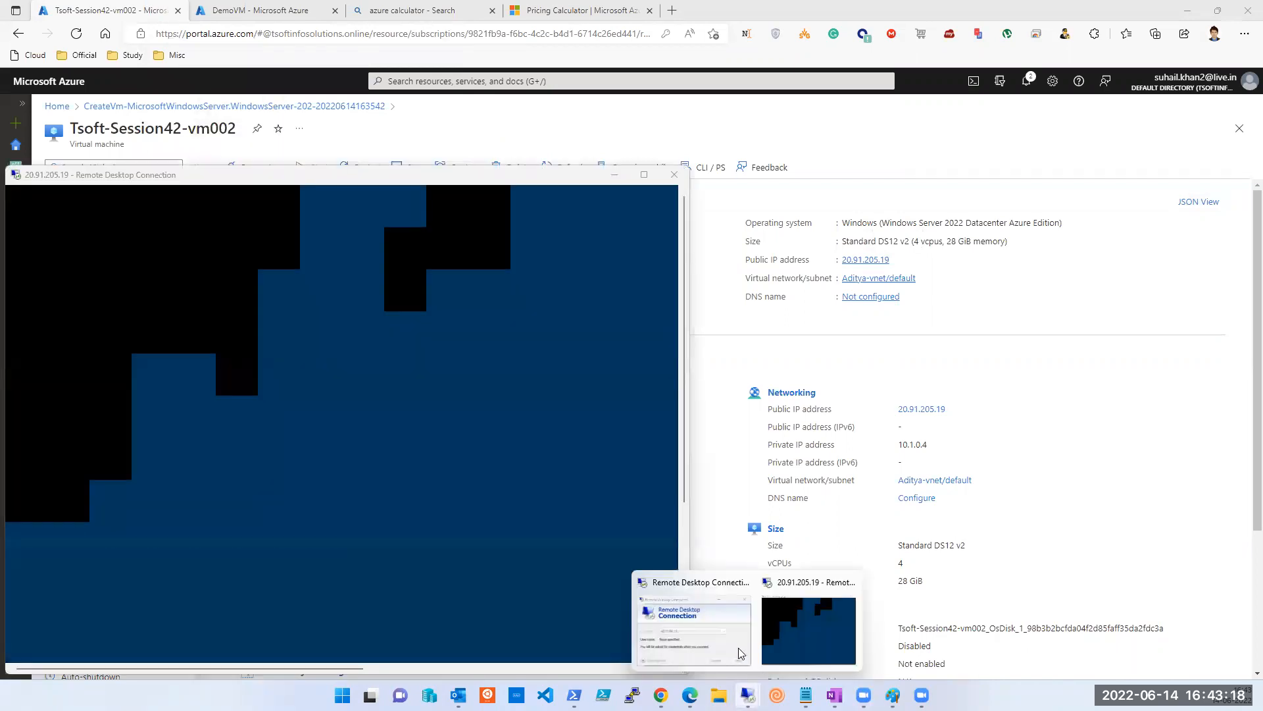
pyautogui.click(739, 653)
pyautogui.hotkey('ctrl', 'v')
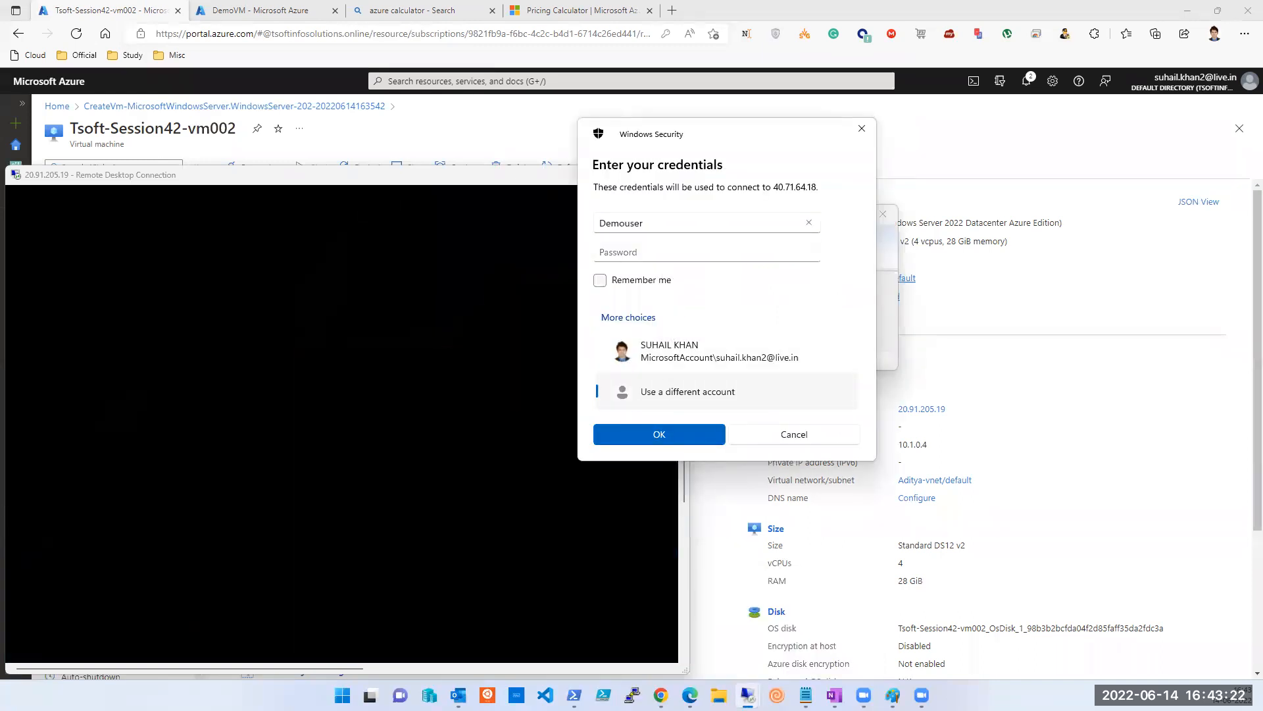
pyautogui.click(664, 252)
pyautogui.hotkey('ctrl', 'v')
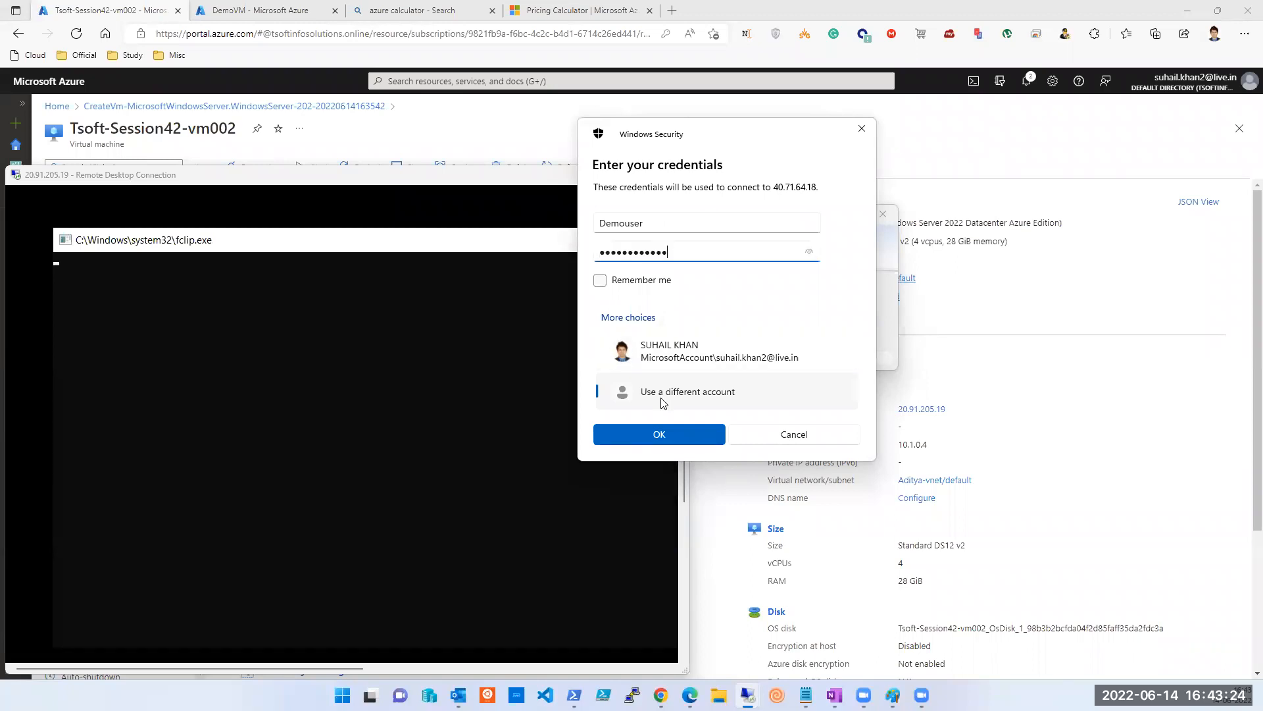
pyautogui.click(681, 433)
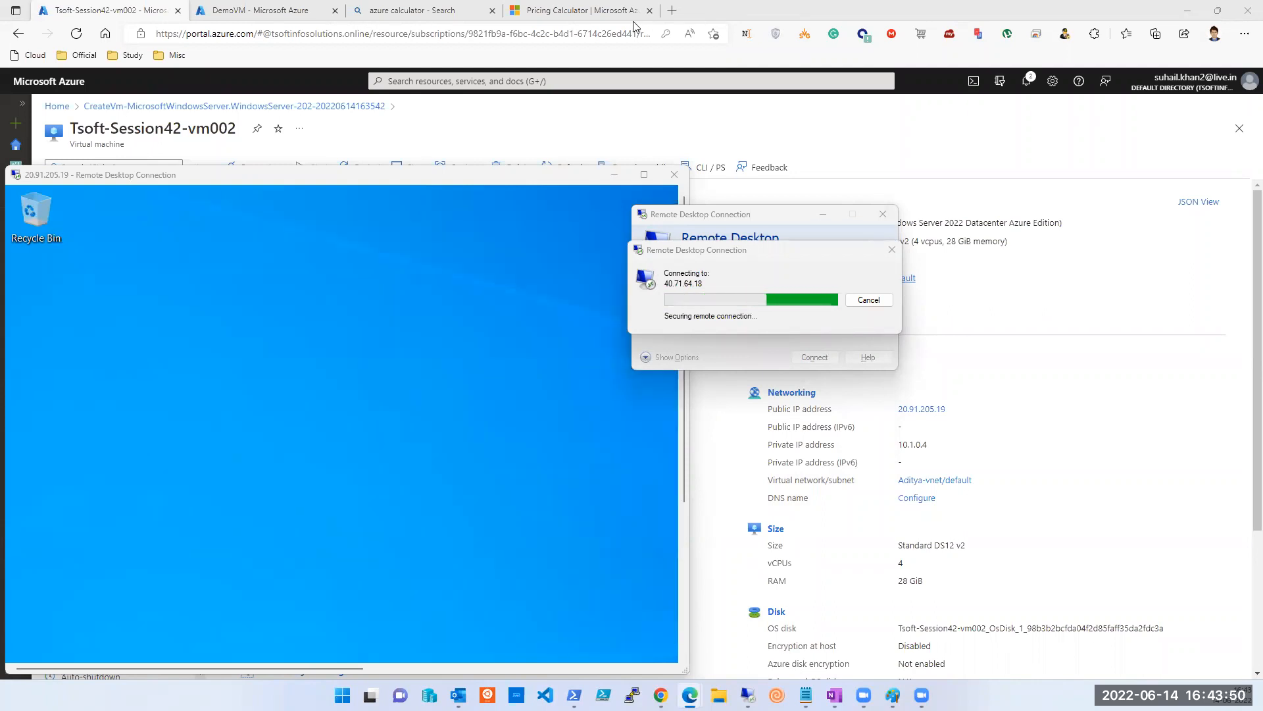
pyautogui.click(460, 275)
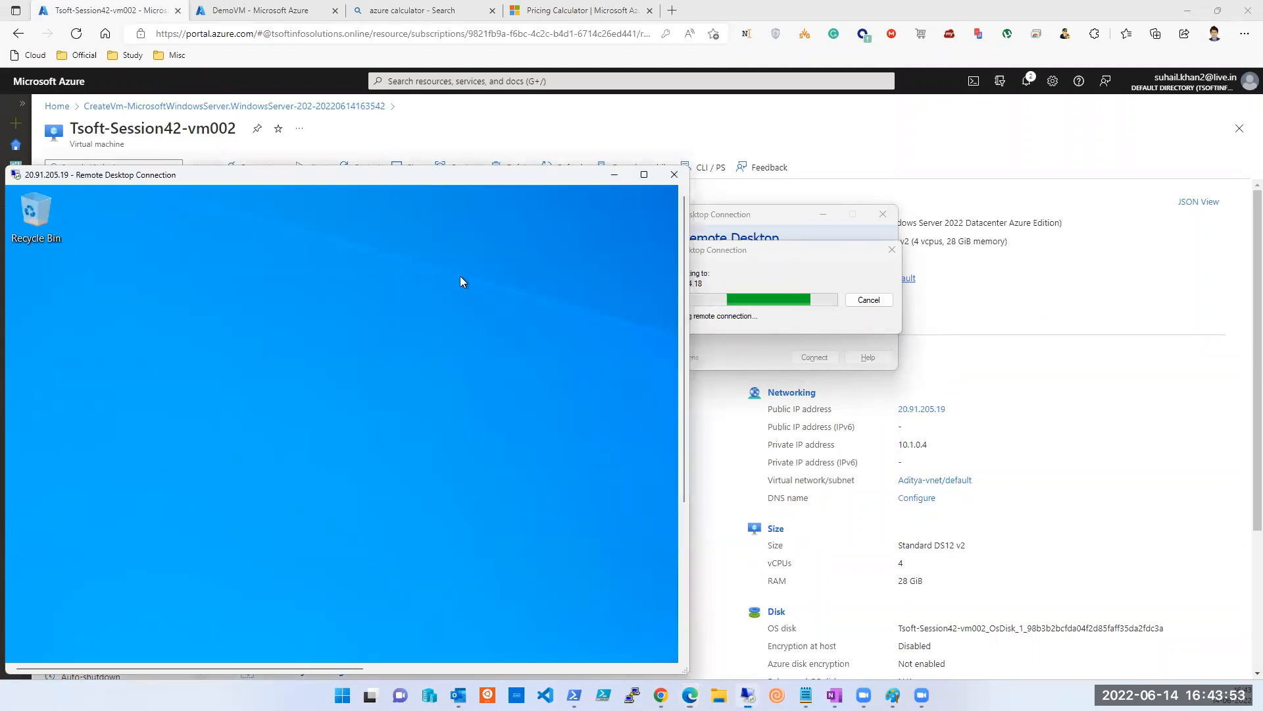
# Maximize the 20.91.205.19 session, allow network discovery, and open the server's Start menu.
pyautogui.click(646, 175)
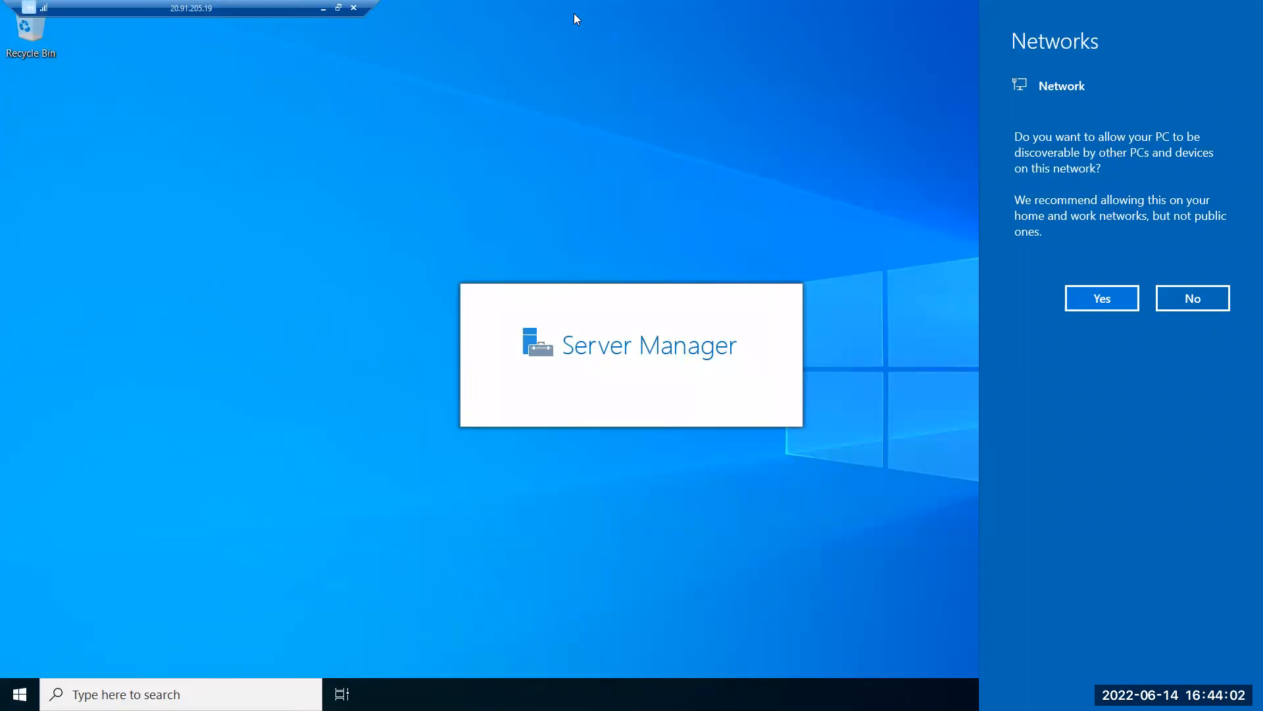
pyautogui.click(1101, 295)
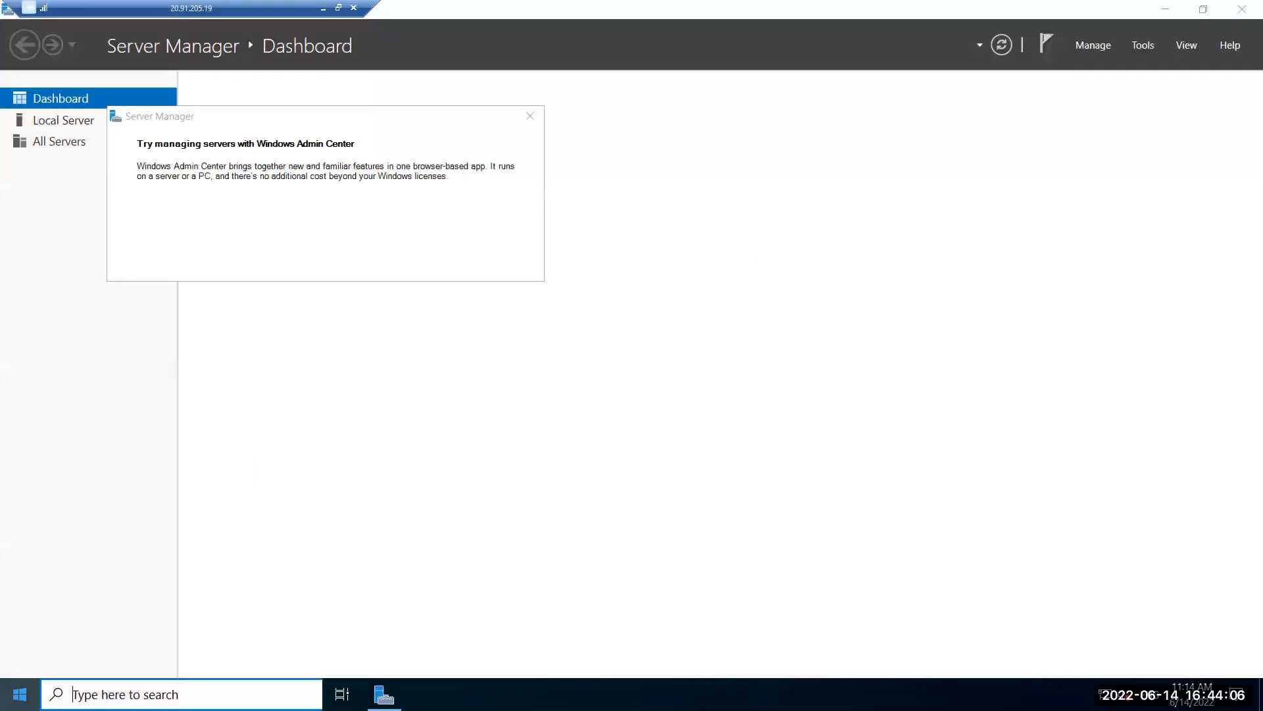
pyautogui.press('super')
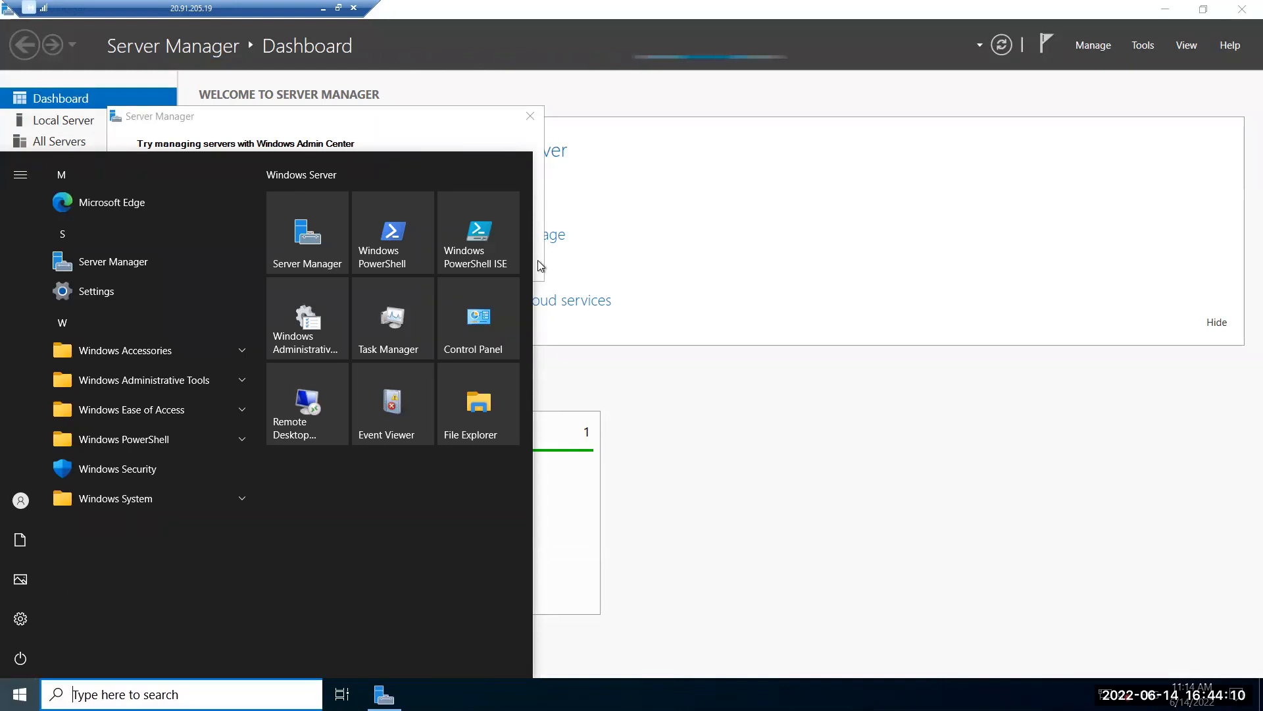
# Run Windows PowerShell as administrator from its Start tile's More menu.
pyautogui.rightClick(364, 265)
pyautogui.moveTo(432, 304)
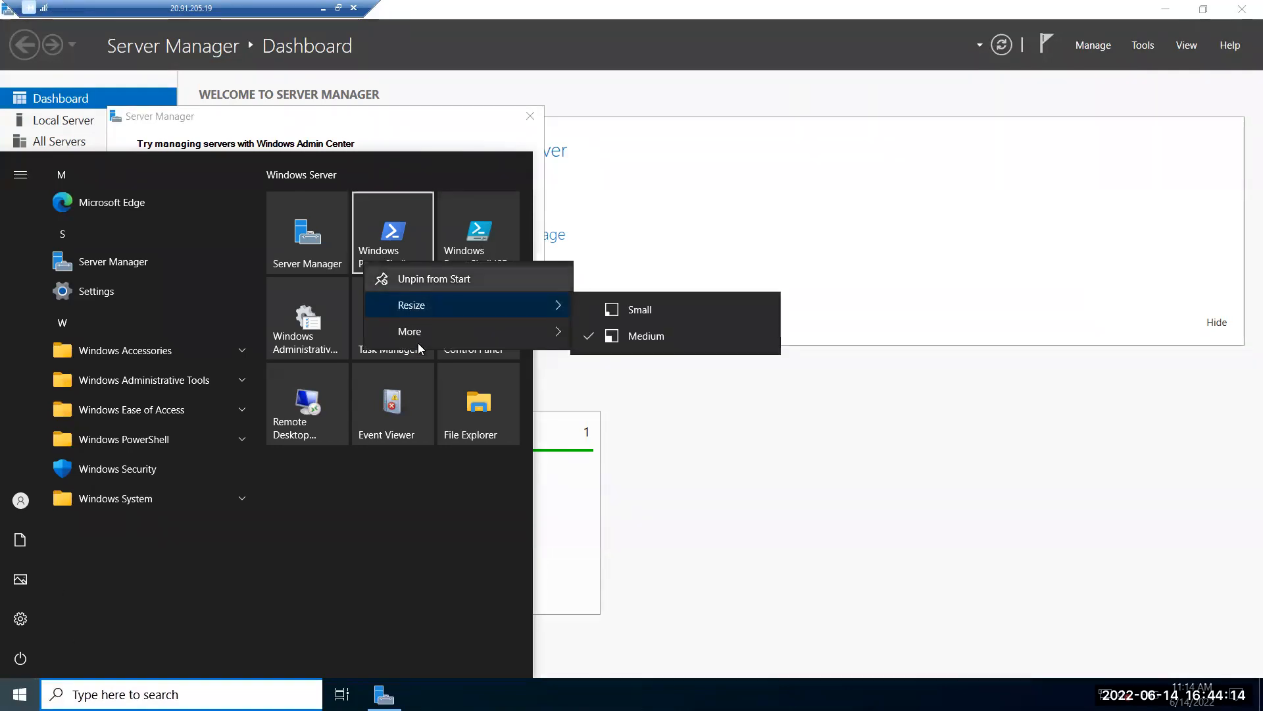
pyautogui.moveTo(424, 326)
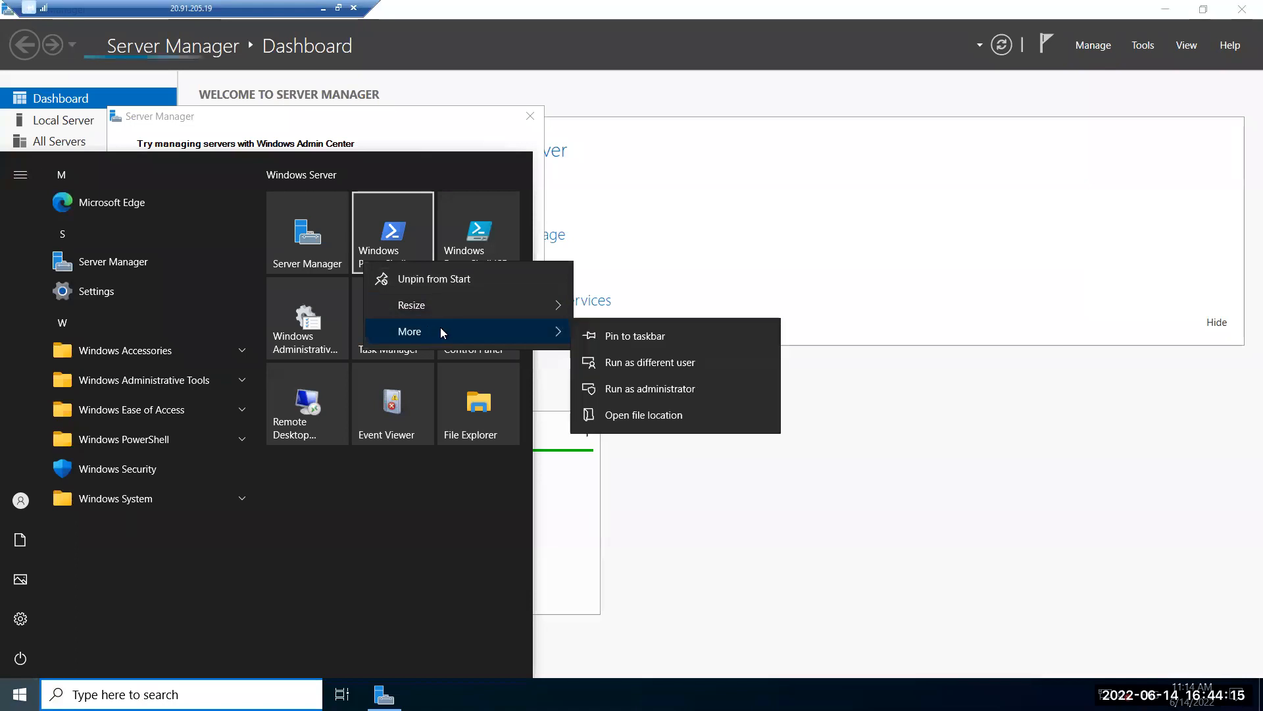
pyautogui.click(653, 388)
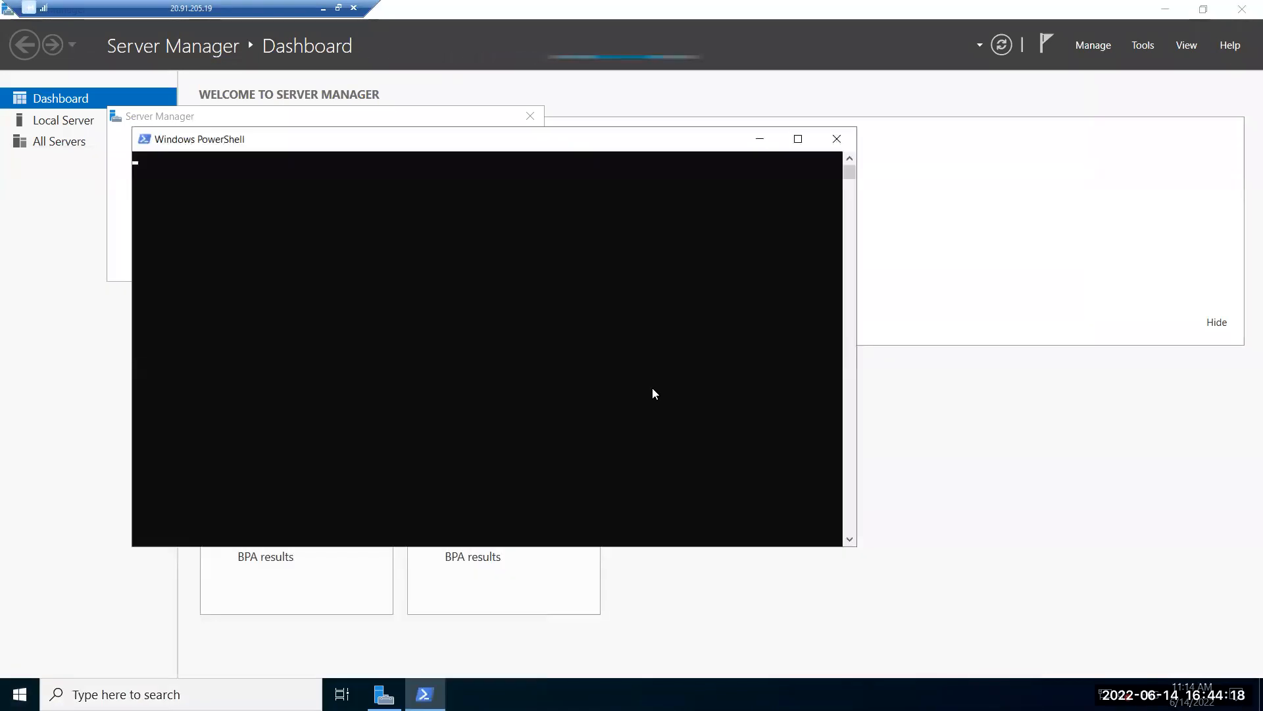
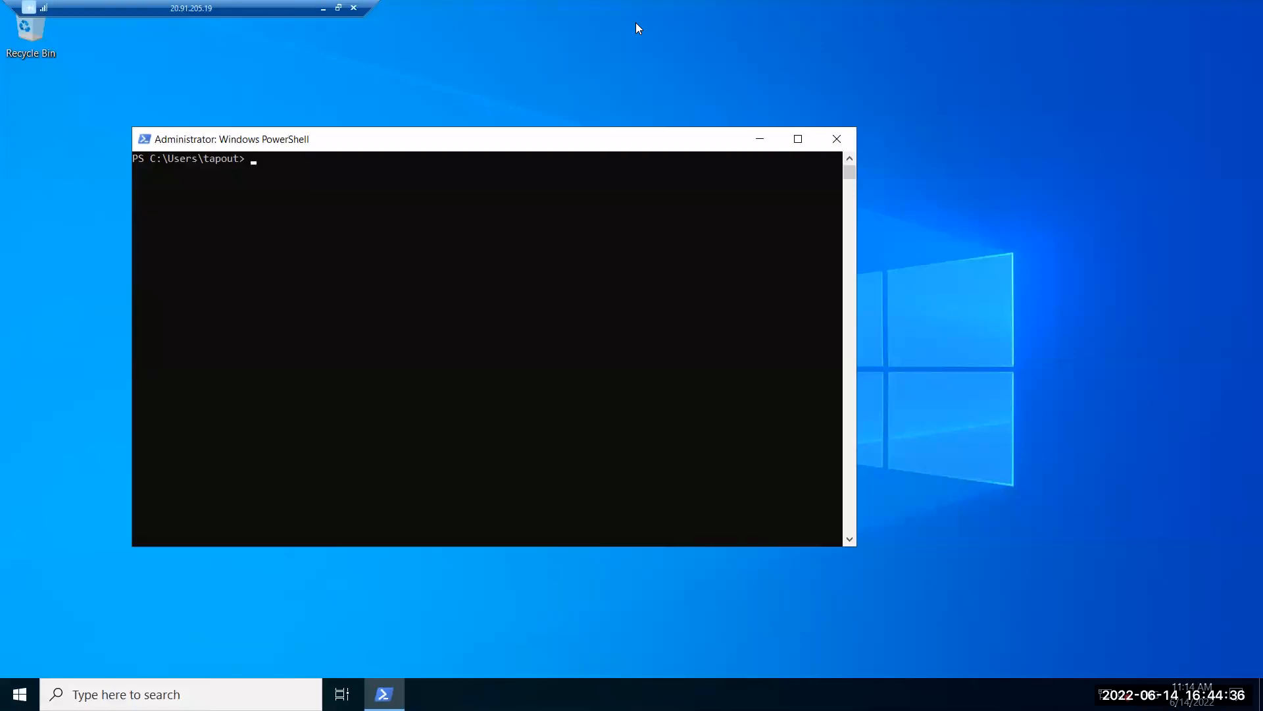
# Run ipconfig in the first server's PowerShell, showing IPv4 address 10.1.0.4 and gateway 10.1.0.1.
pyautogui.click(448, 301)
pyautogui.write('ipconfig')
pyautogui.press('Return')
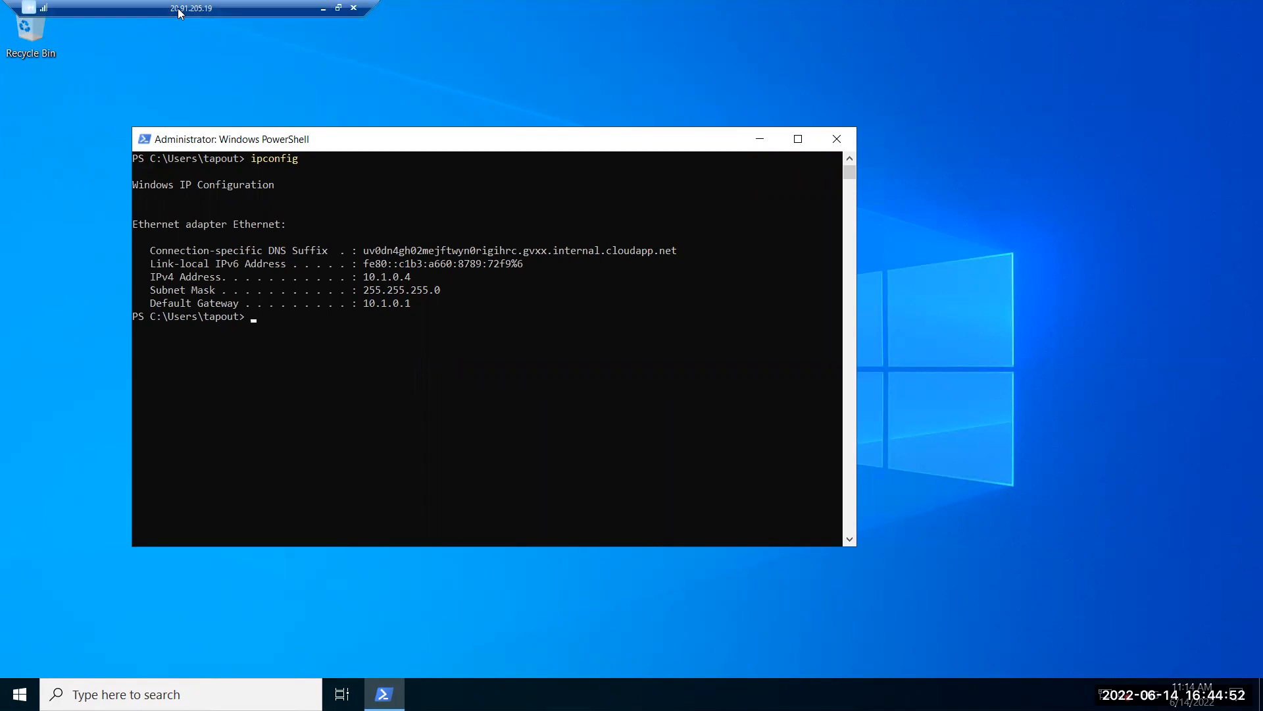
# Accept the certificate warning to connect to 40.71.64.18, then reposition both session windows.
pyautogui.click(339, 8)
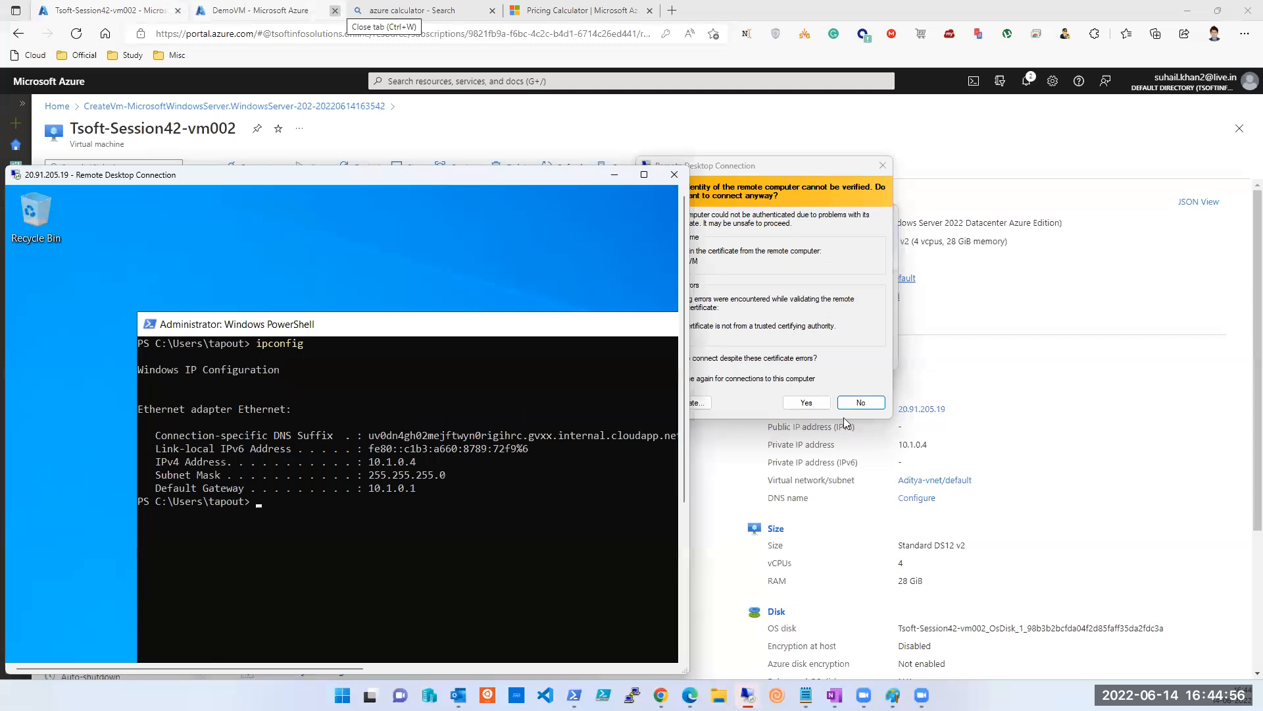
pyautogui.click(805, 402)
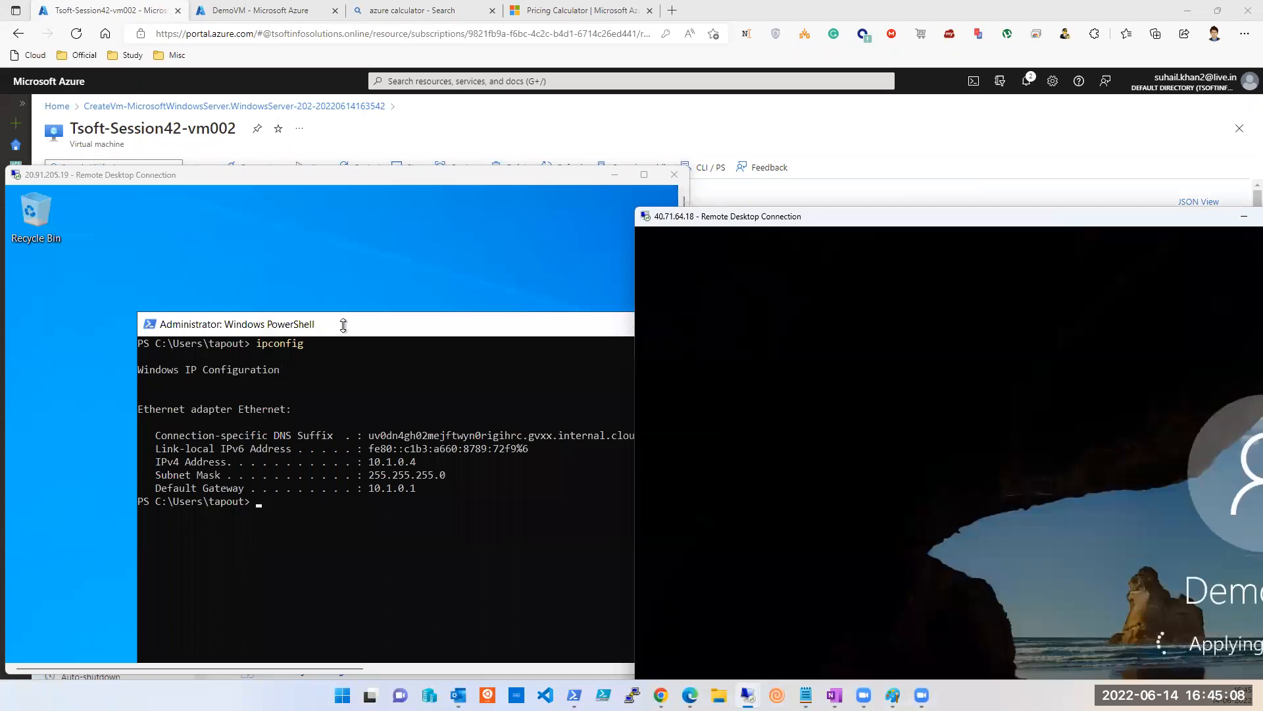
pyautogui.click(344, 330)
pyautogui.moveTo(322, 325); pyautogui.dragTo(148, 238)
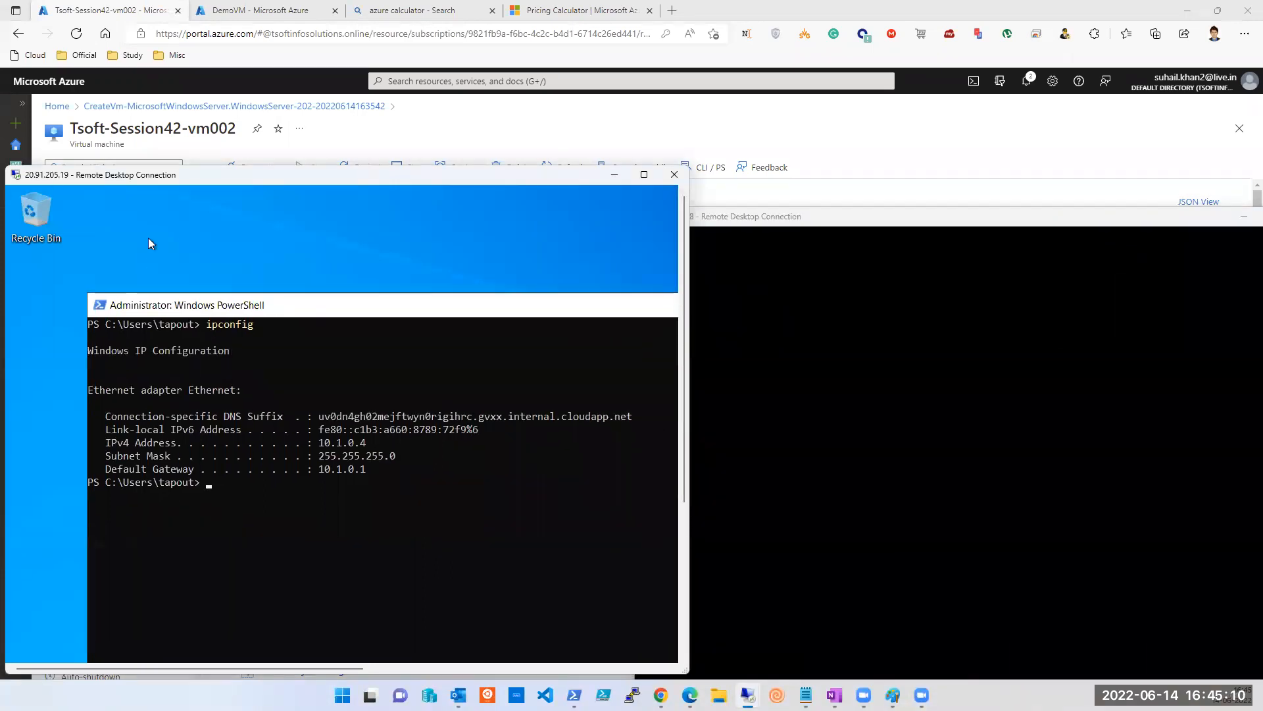
pyautogui.click(885, 279)
pyautogui.moveTo(906, 224); pyautogui.dragTo(845, 196)
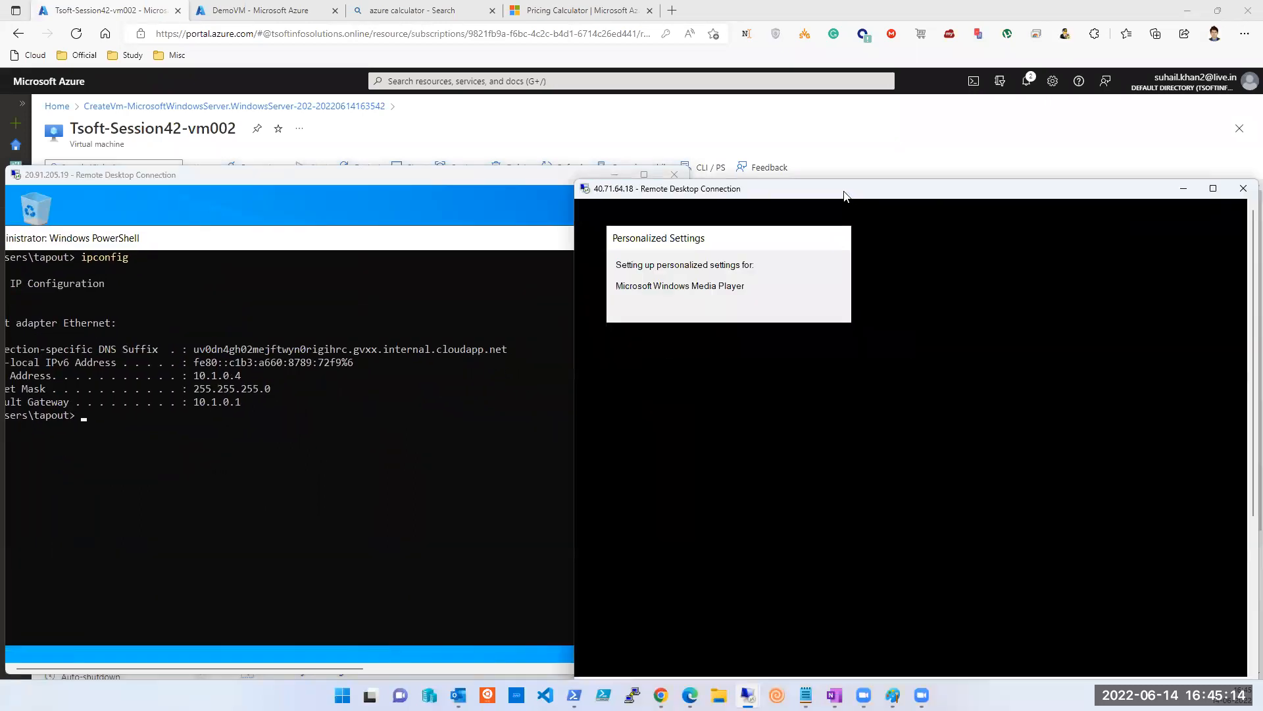
# Snap the 20.91.205.19 session to the left half and 40.71.64.18 to the right.
pyautogui.click(433, 181)
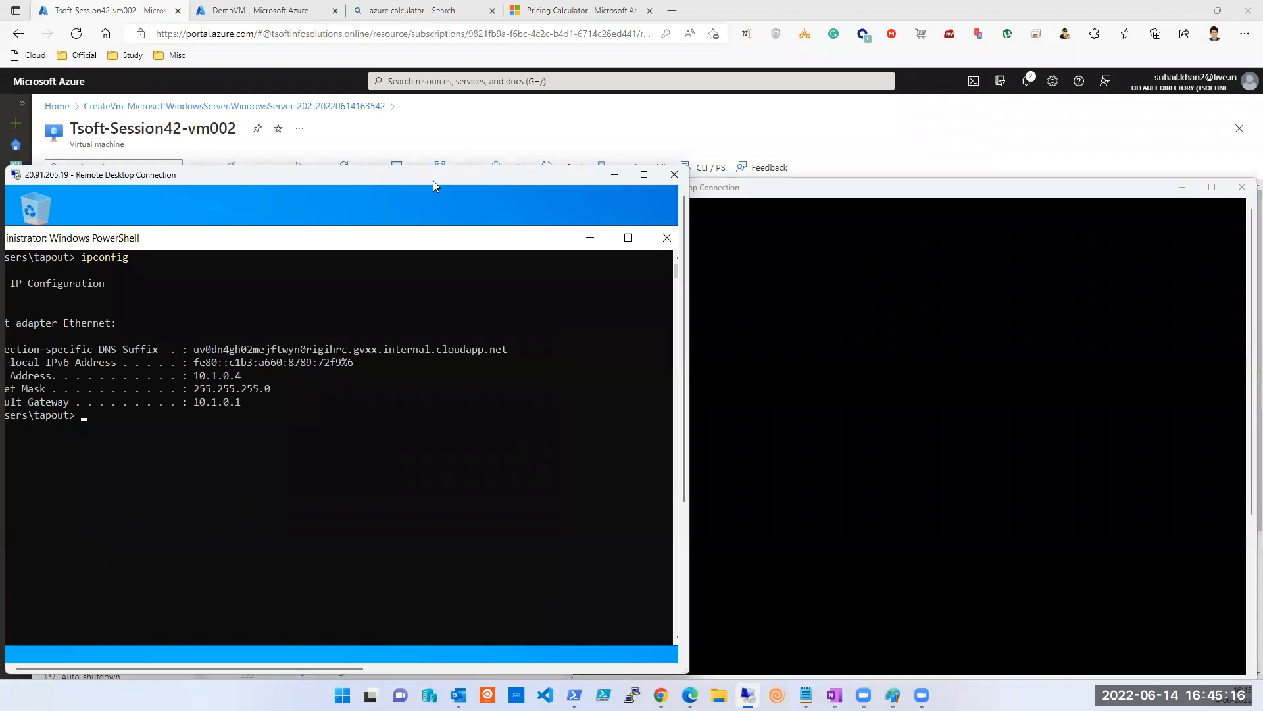
pyautogui.press('super+Left')
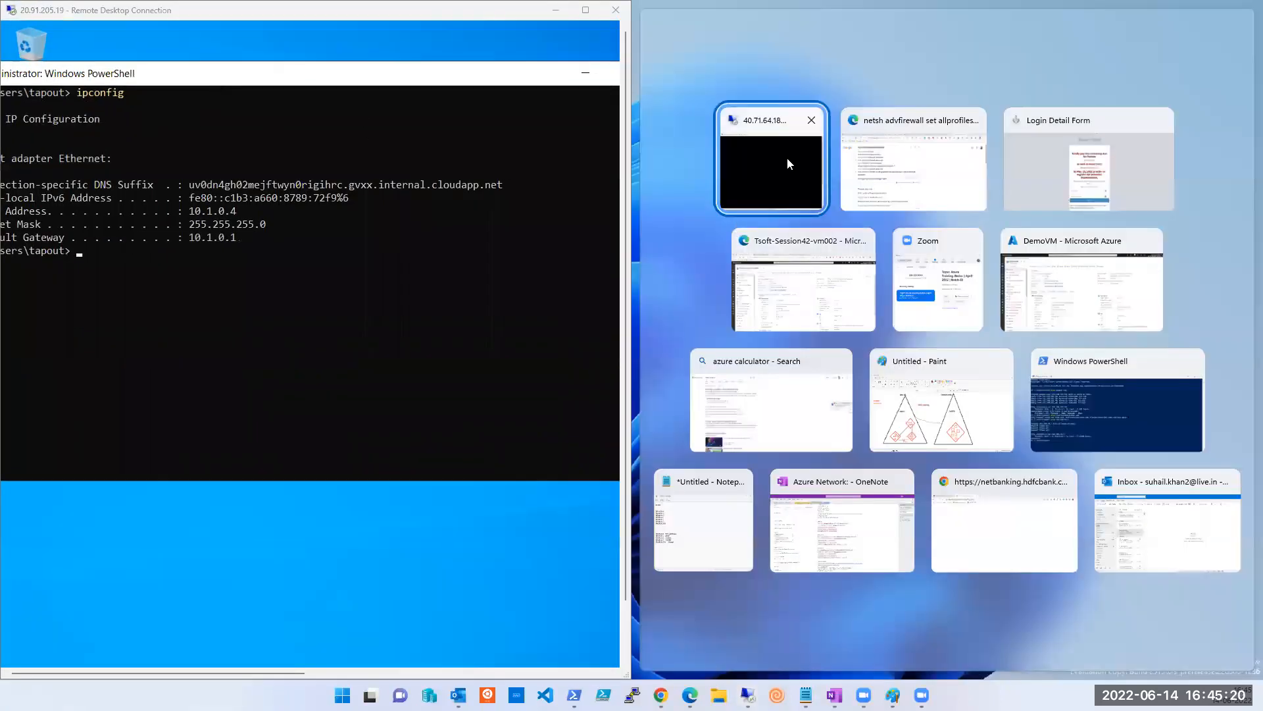
pyautogui.click(787, 156)
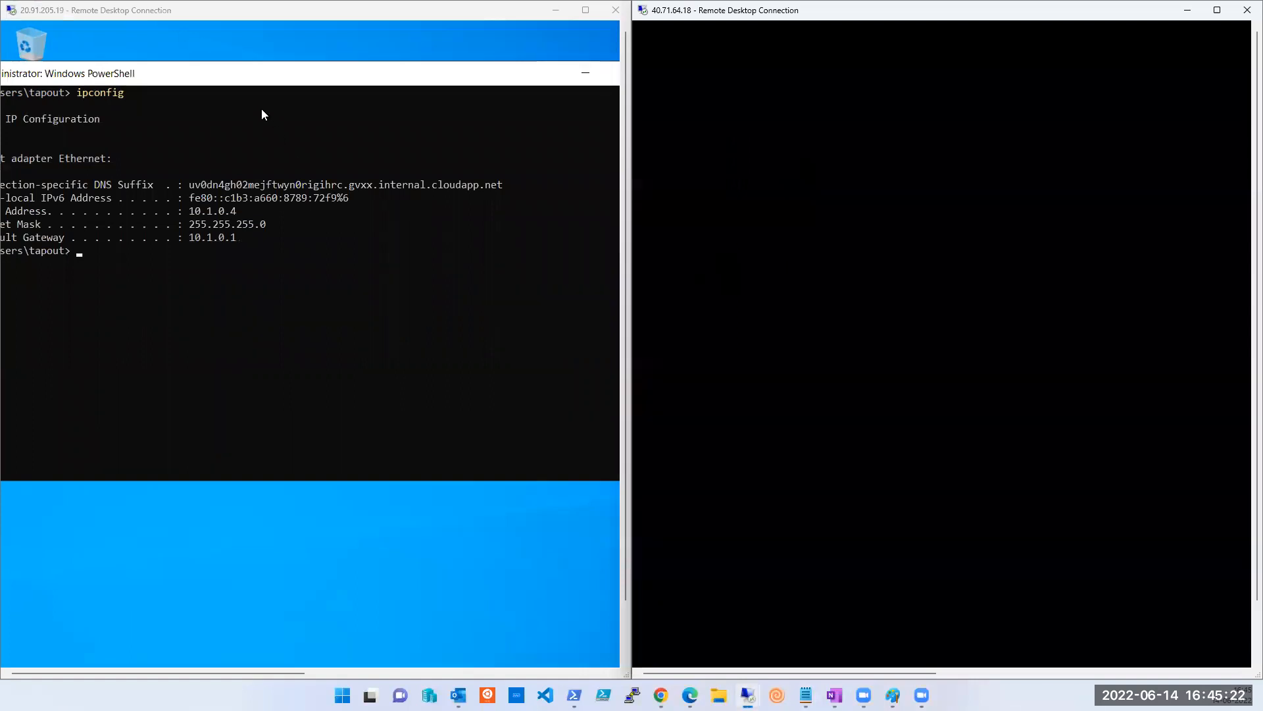
pyautogui.click(276, 74)
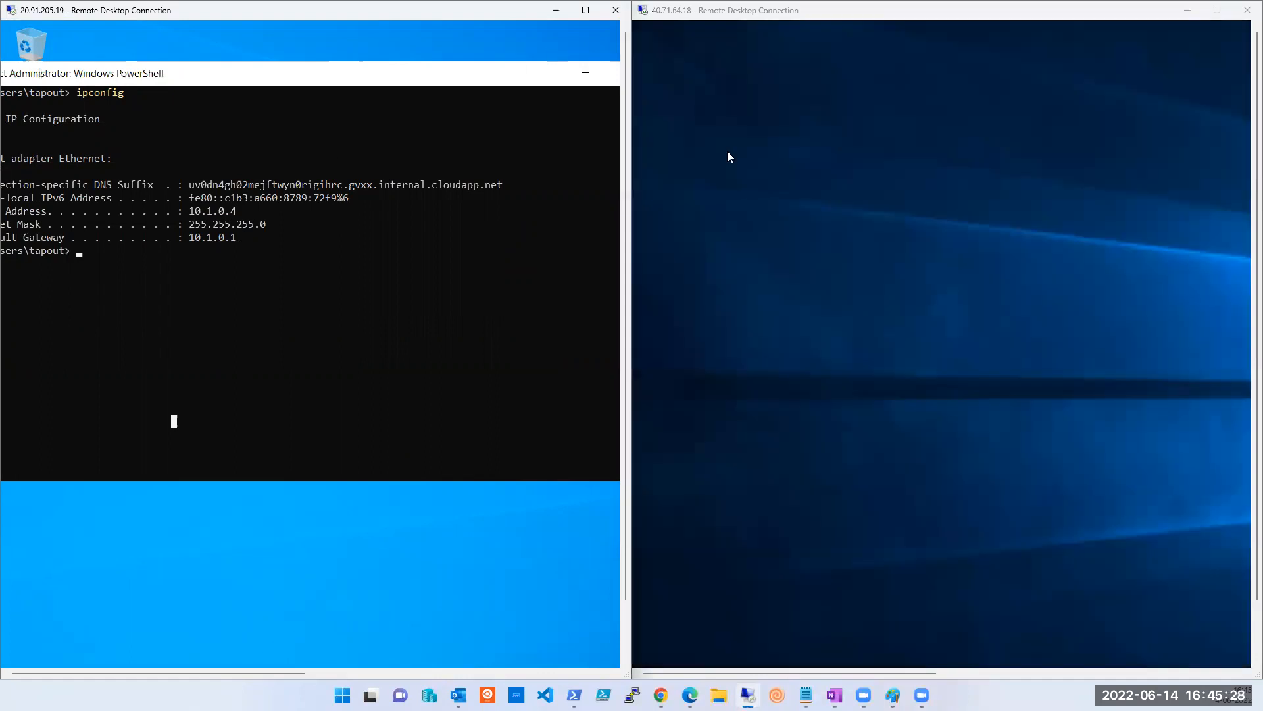
pyautogui.moveTo(1257, 473); pyautogui.dragTo(1242, 559)
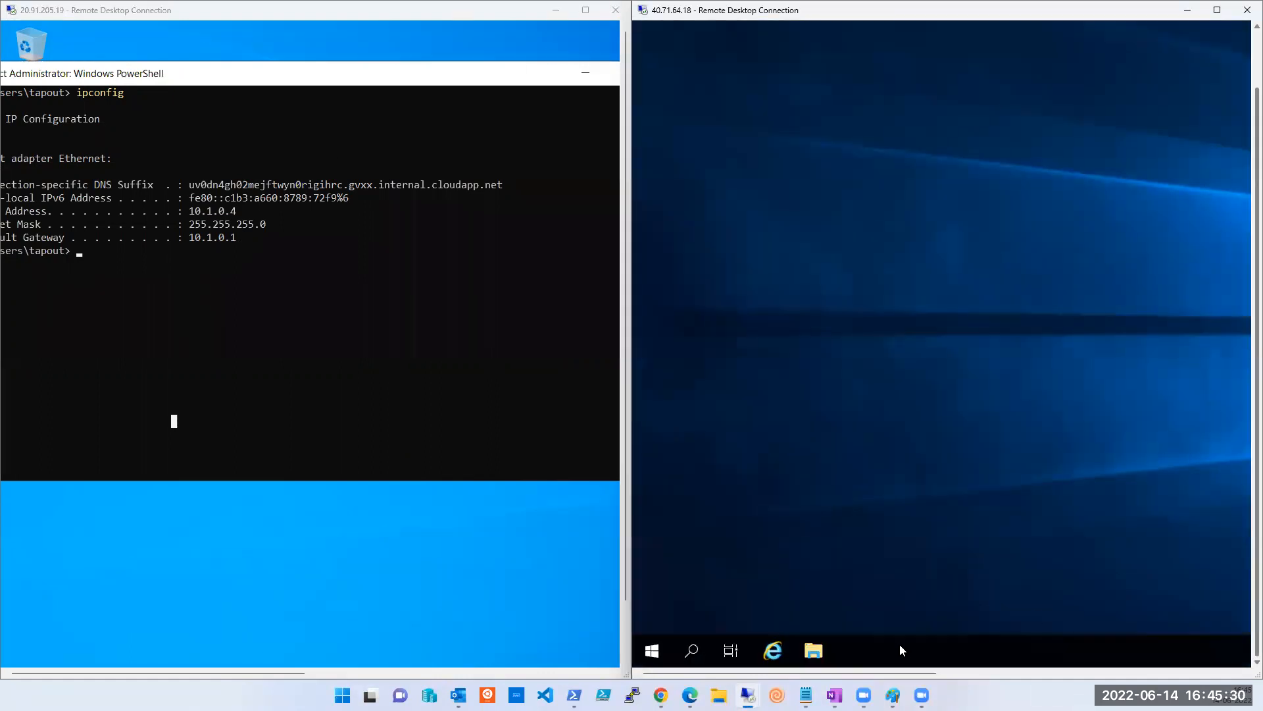
# On 40.71.64.18, bring up Windows PowerShell's More launch options from Start and maximize the session.
pyautogui.click(652, 651)
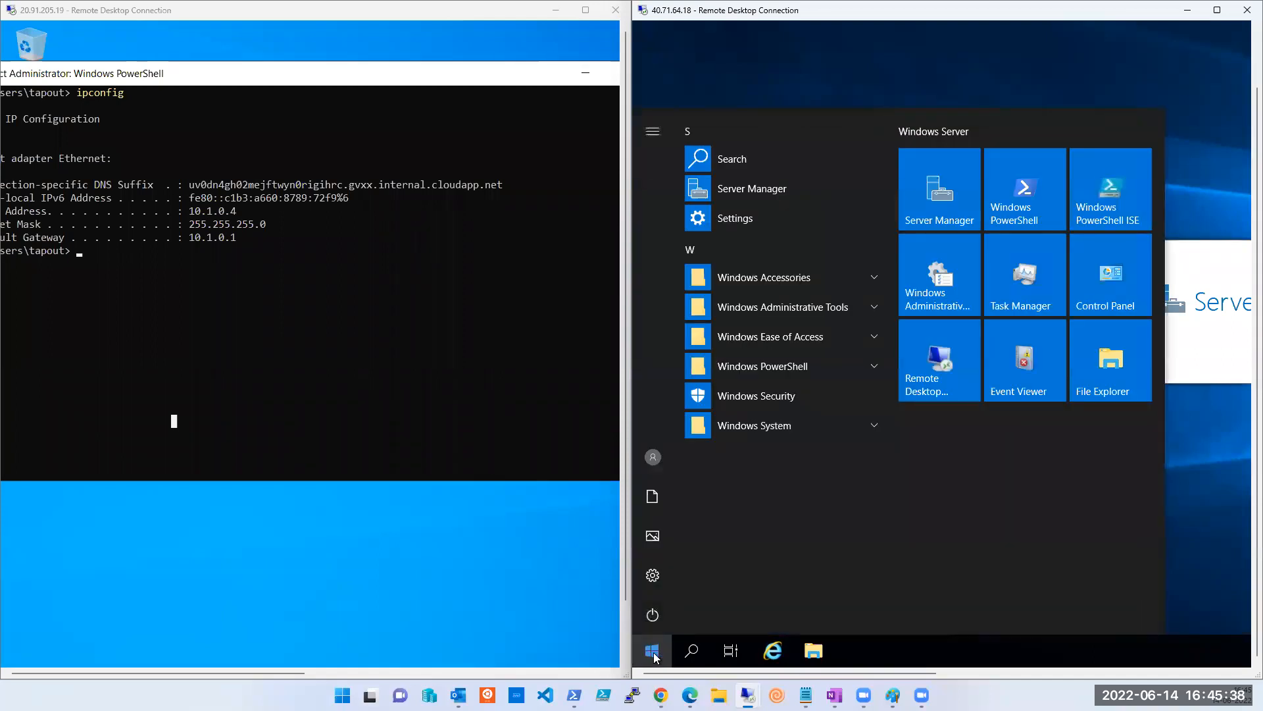
pyautogui.rightClick(1015, 223)
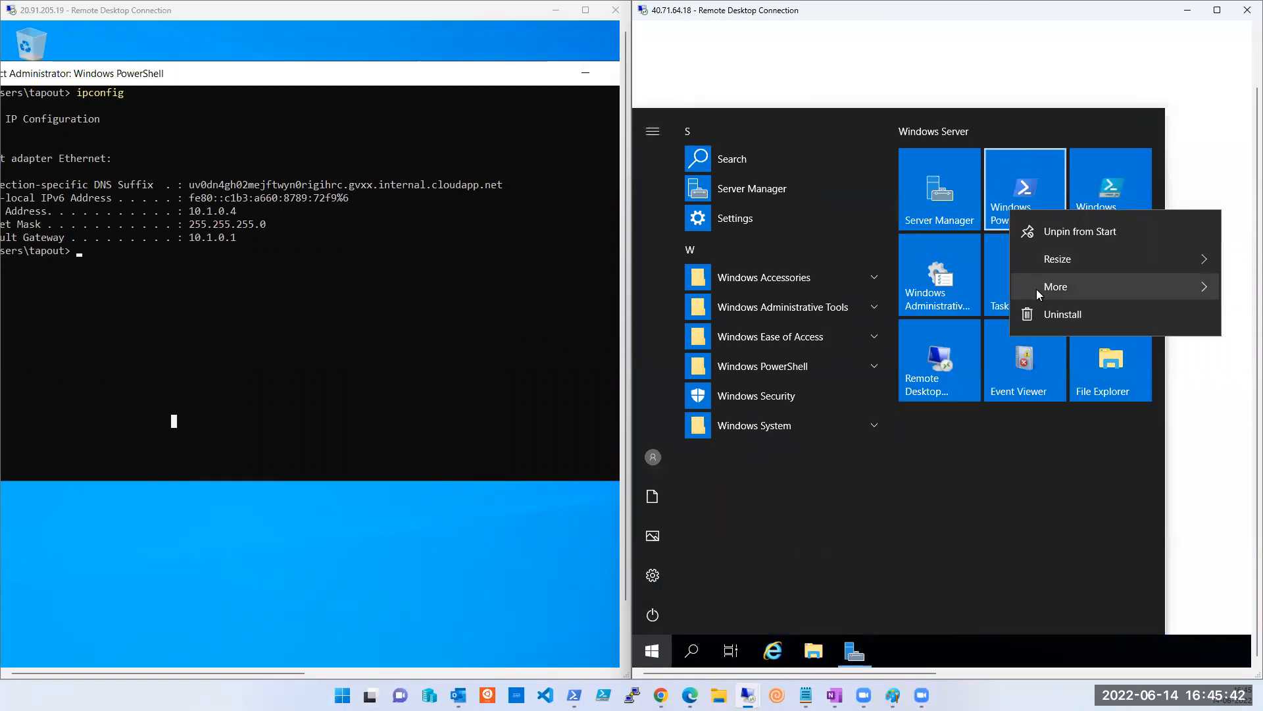
pyautogui.moveTo(1041, 289)
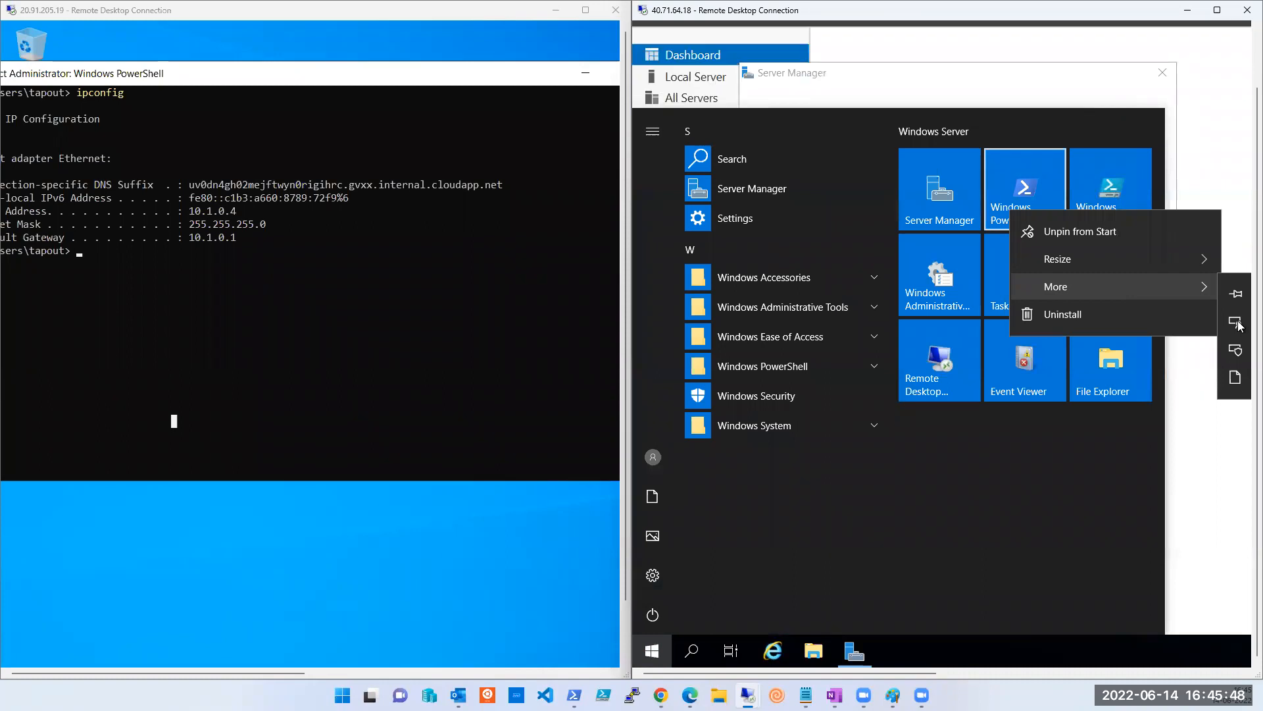
pyautogui.click(1217, 10)
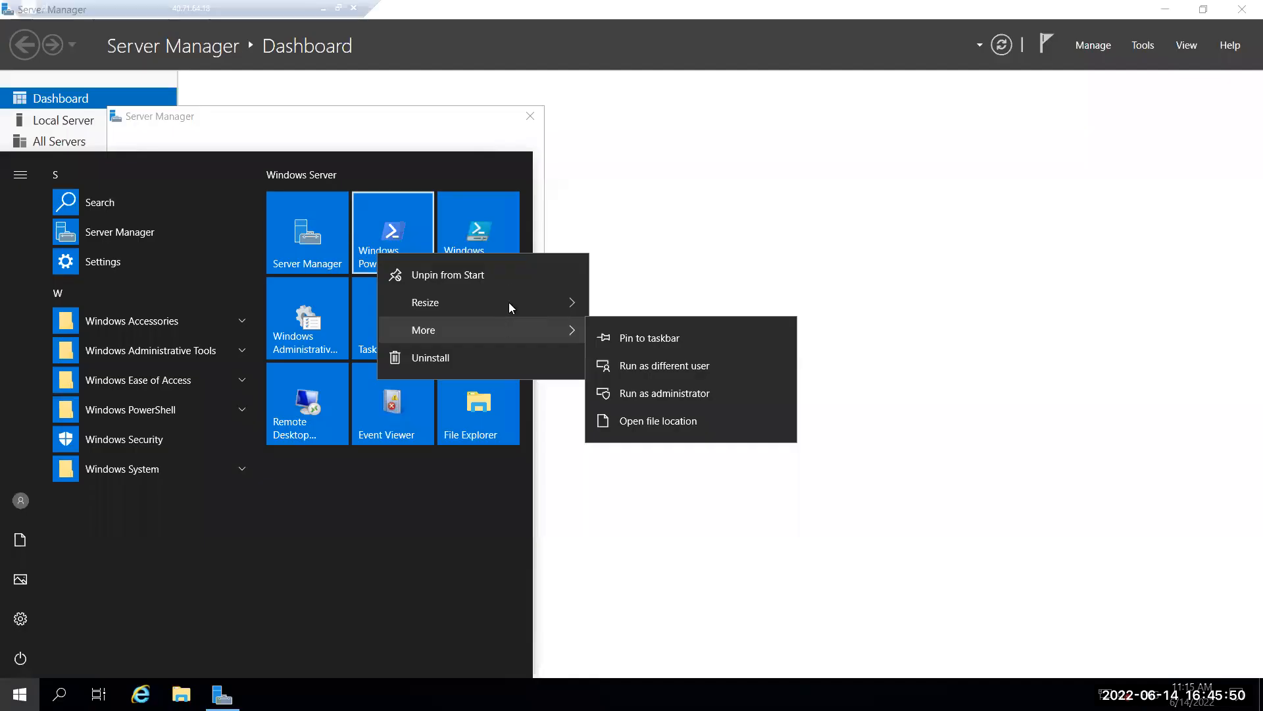
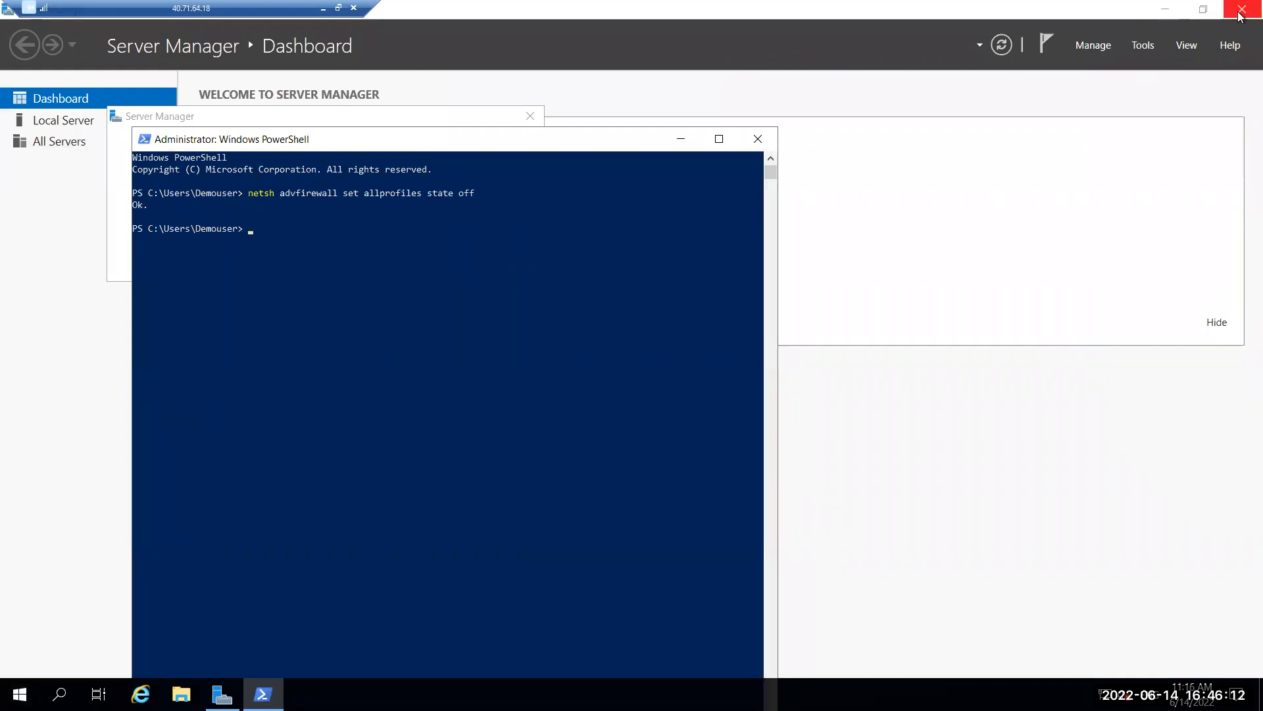
# Close Server Manager, leaving the administrator PowerShell window showing the firewall-off 'Ok.' result.
pyautogui.click(1239, 11)
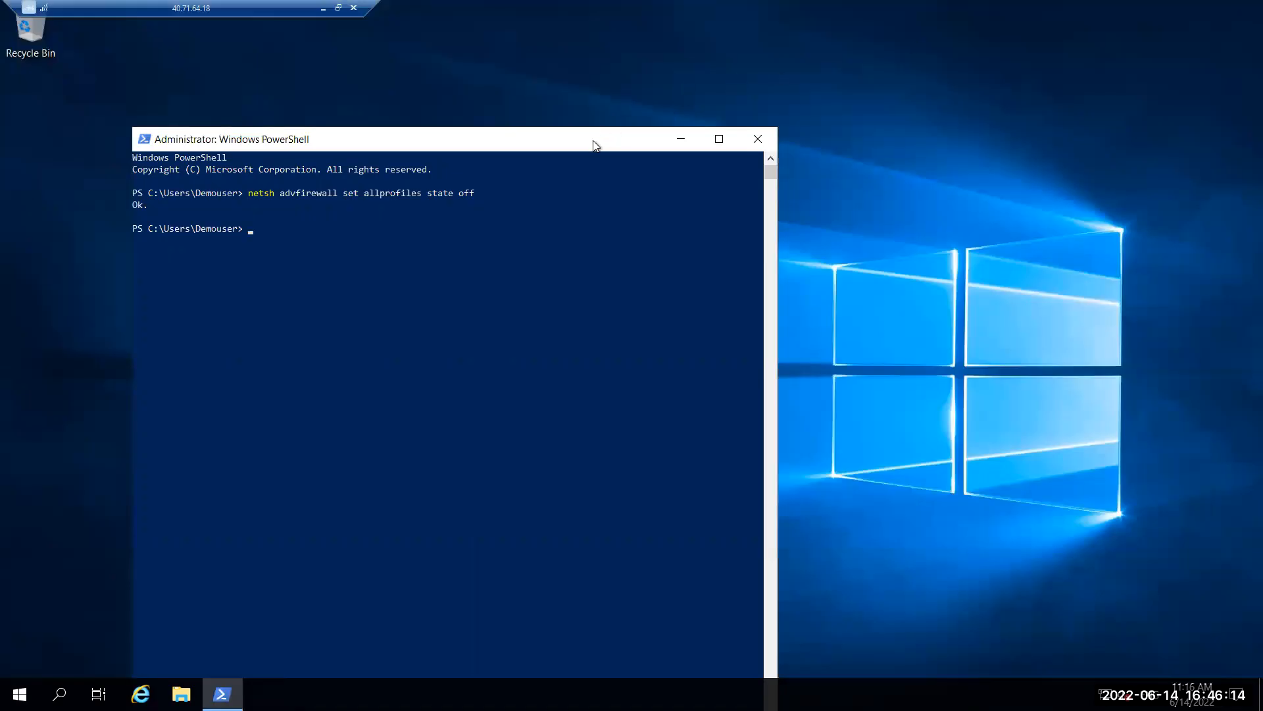
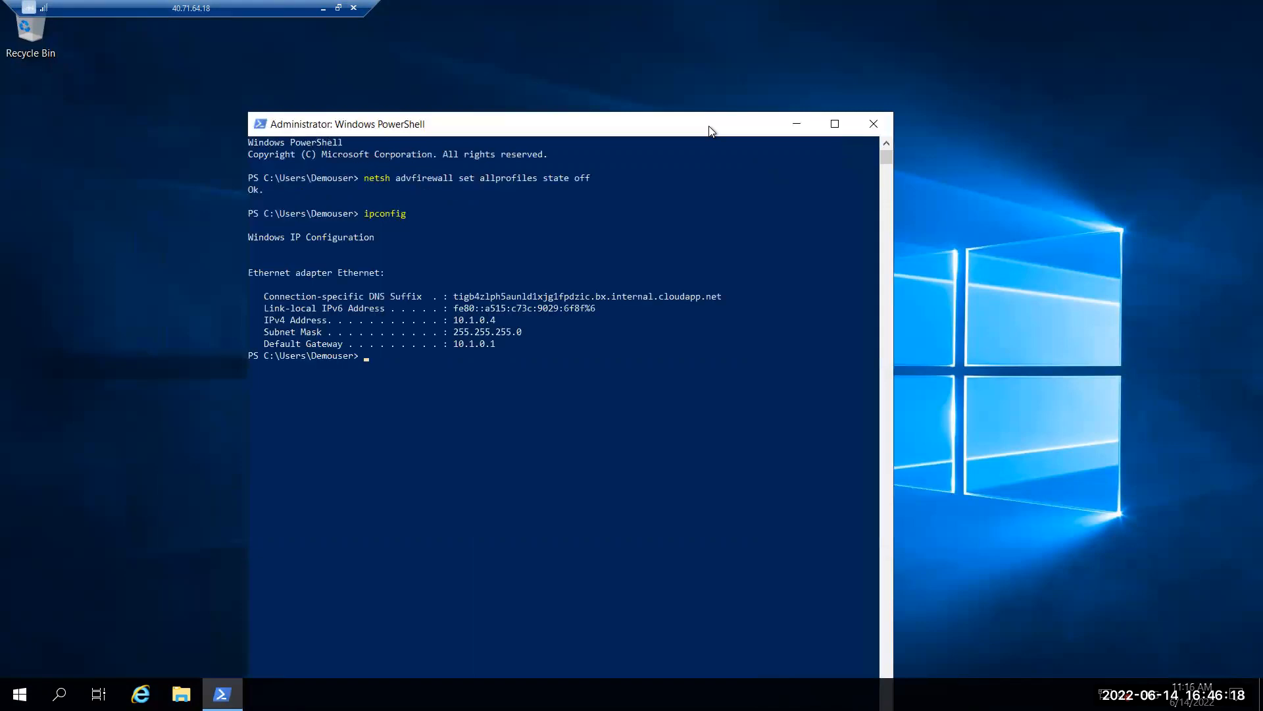
# Restore the full-screen remote PowerShell session to a normal window.
pyautogui.click(338, 8)
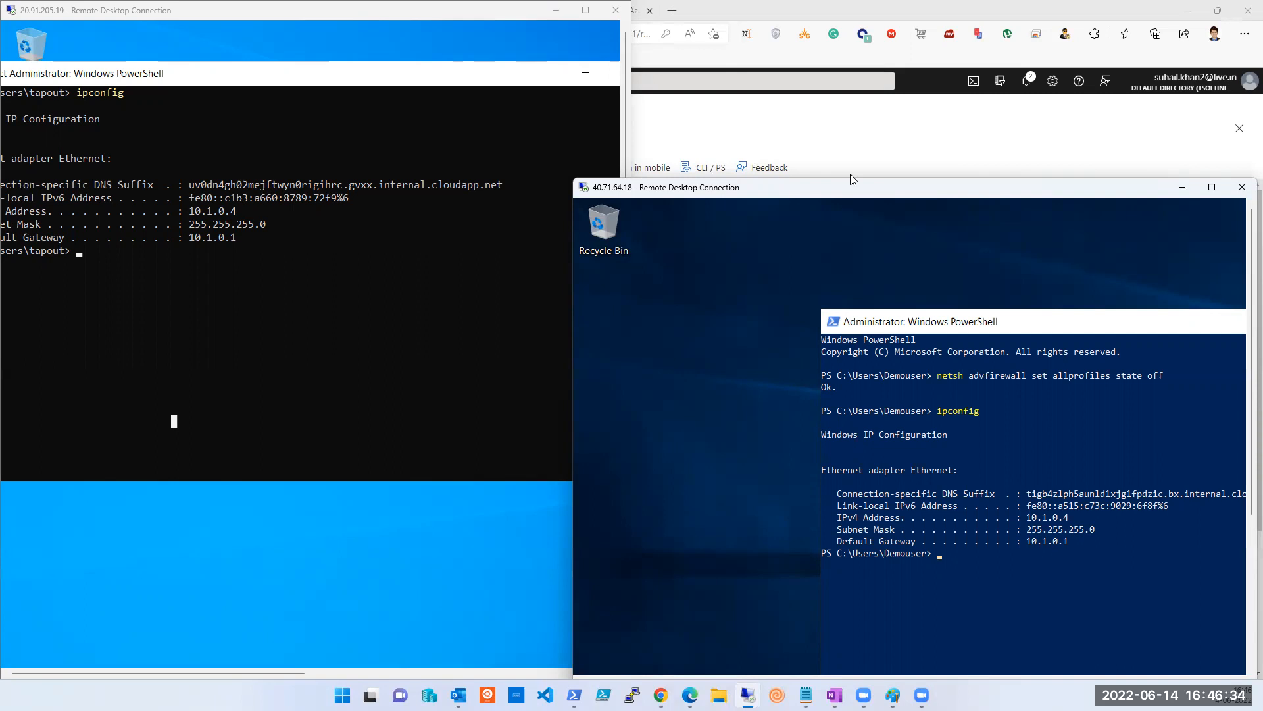
# Snap one remote session to the right half and the other to the left half of the screen.
pyautogui.moveTo(863, 188); pyautogui.dragTo(804, 86)
pyautogui.press('super+Right')
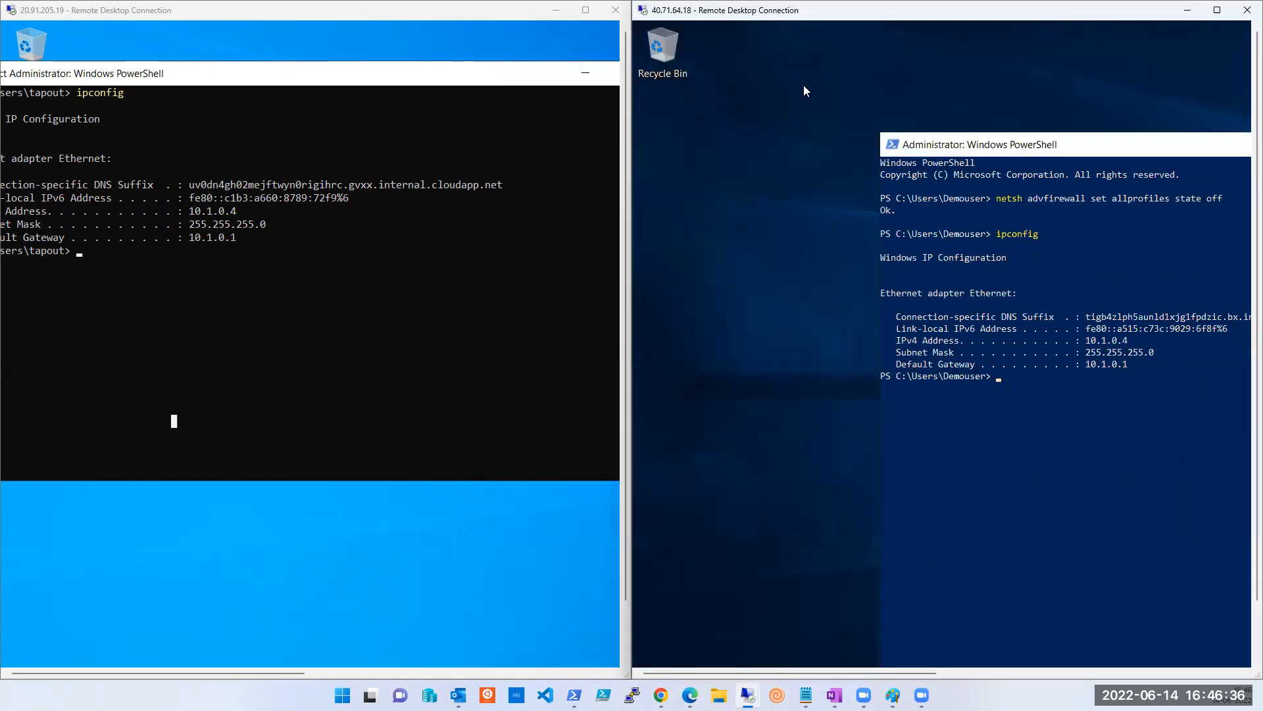
pyautogui.click(333, 385)
pyautogui.press('super+Left')
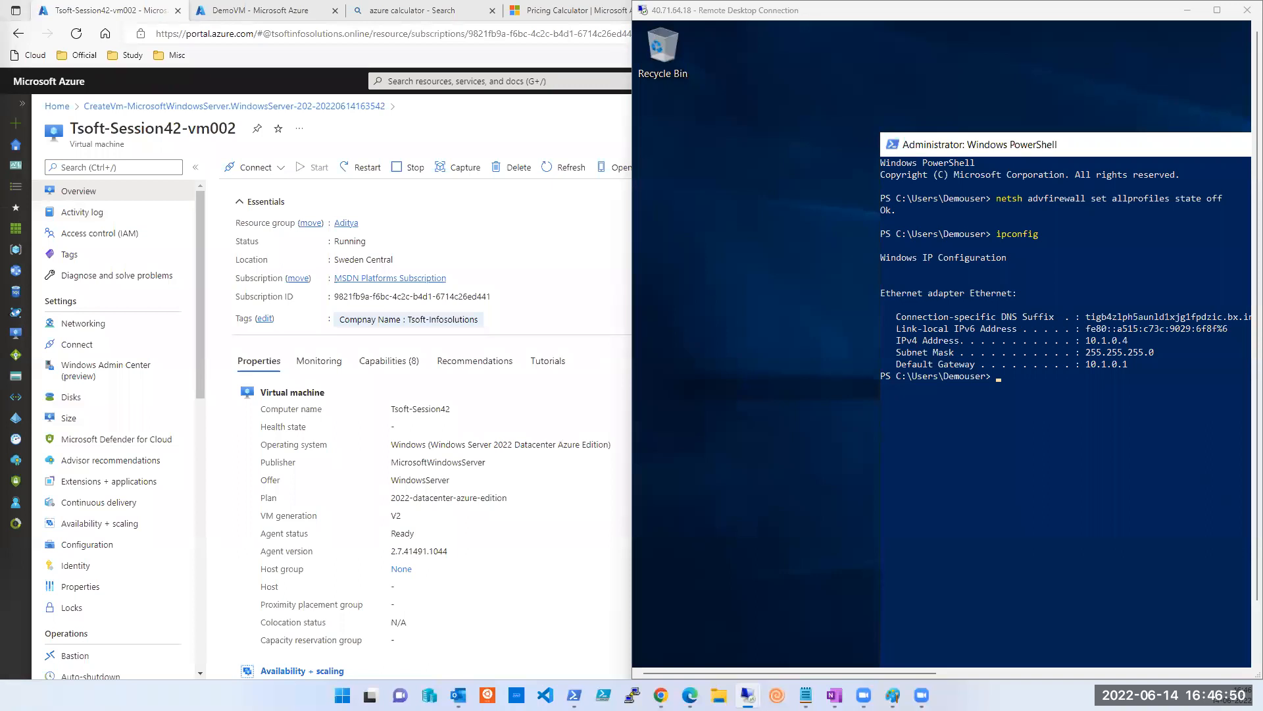
pyautogui.moveTo(1, 125); pyautogui.dragTo(394, 128)
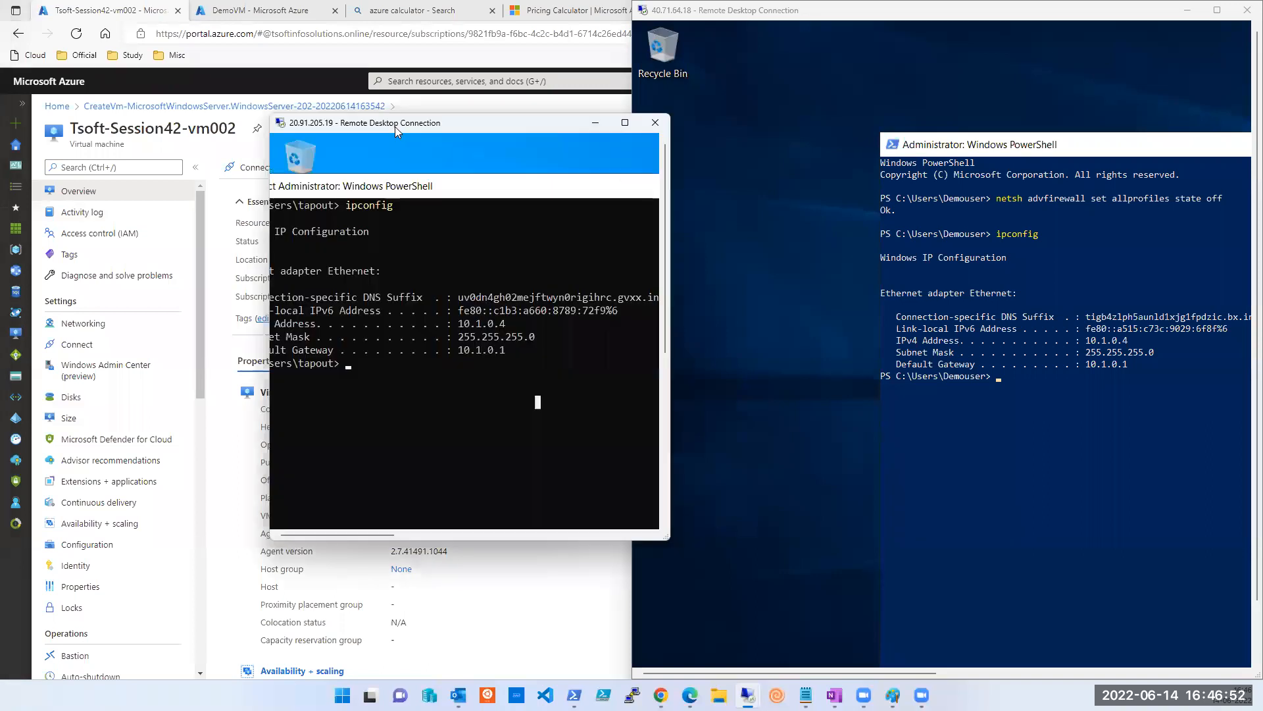
pyautogui.press('super+Left')
# Reposition the right session's PowerShell window to show all output and begin typing 'ping 10.0'.
pyautogui.click(1089, 541)
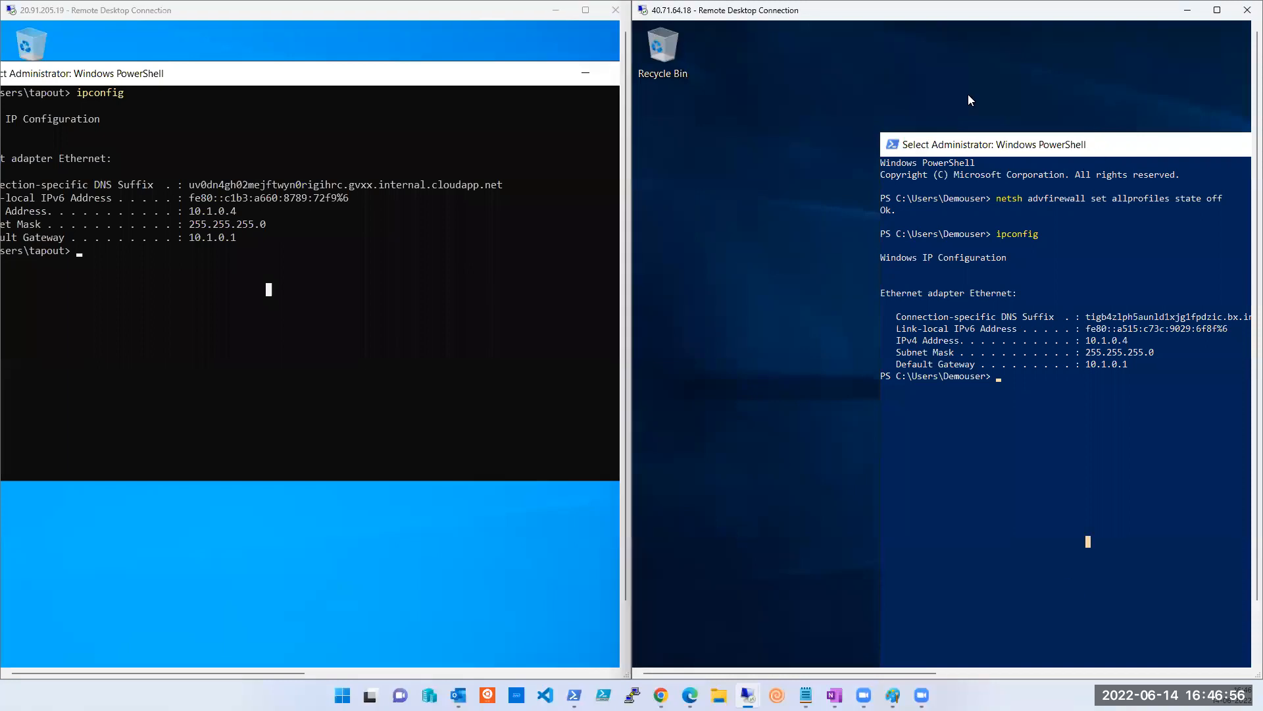
pyautogui.moveTo(1109, 154); pyautogui.dragTo(968, 94)
pyautogui.click(996, 454)
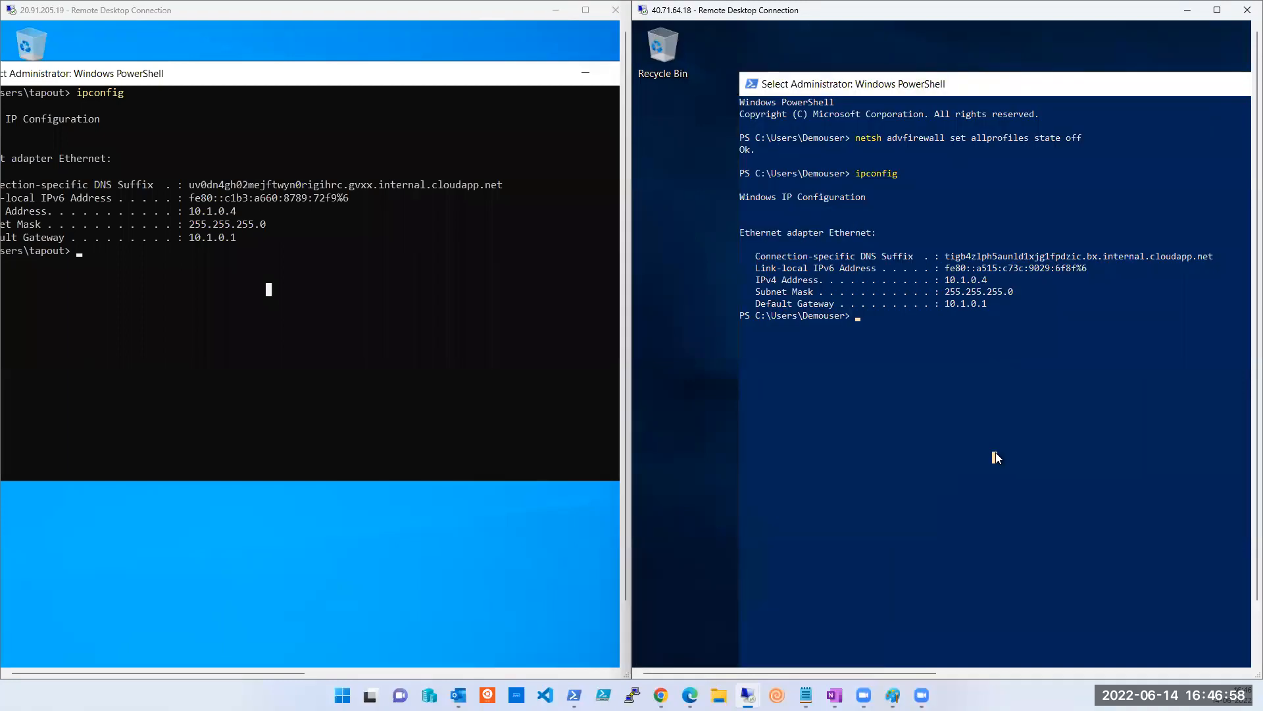
pyautogui.write('ping 10.0')
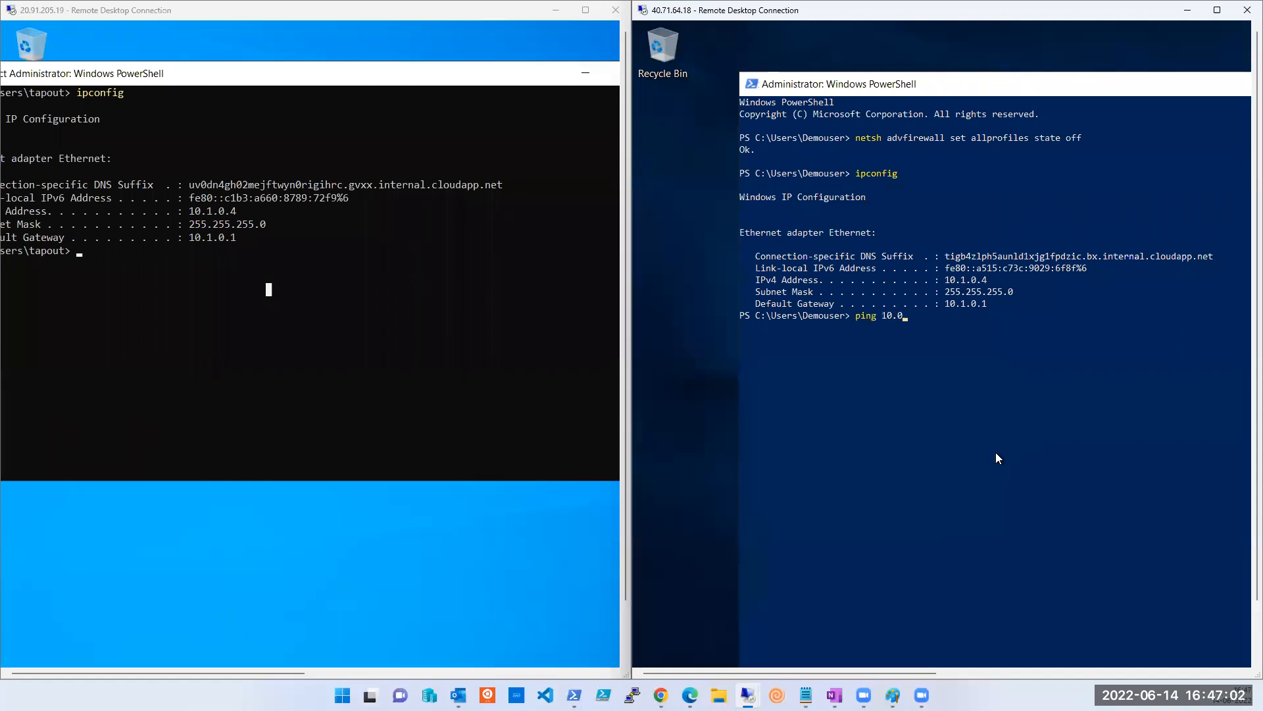
# Correct the address and ping 10.1.0.4 from the right session's PowerShell.
pyautogui.press('BackSpace')
pyautogui.write('1.0.4')
pyautogui.press('Return')
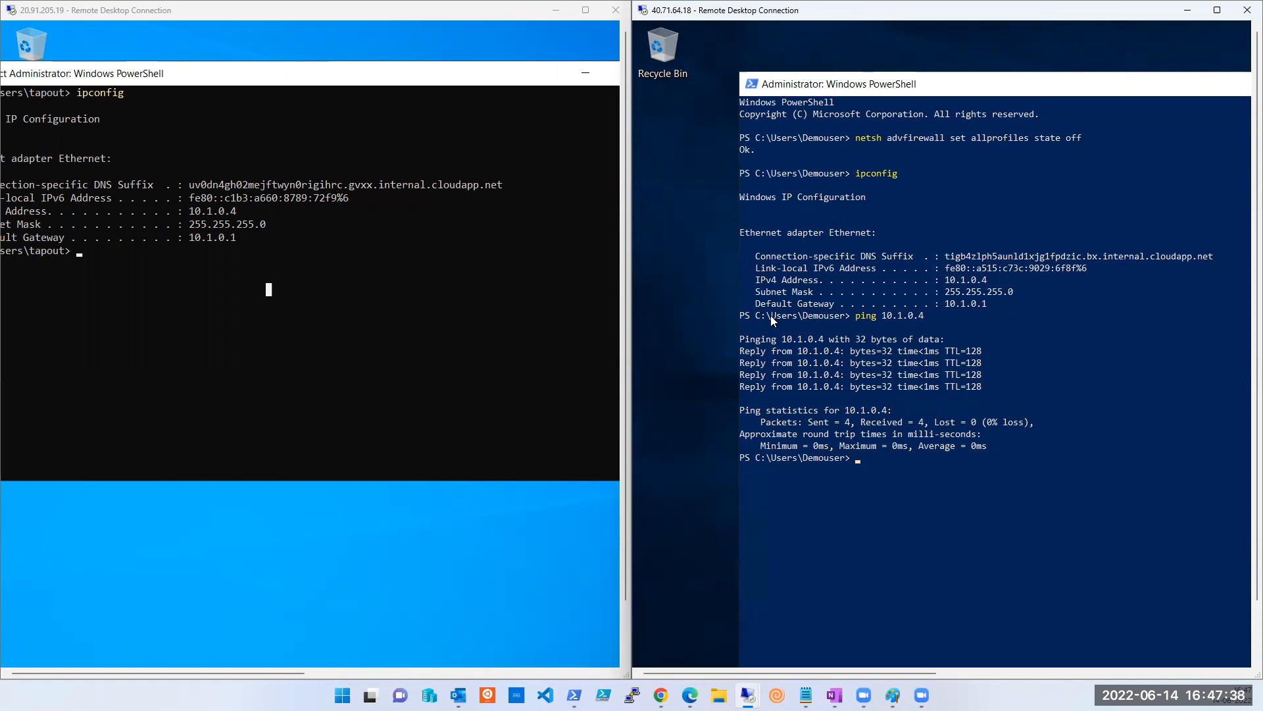
# Annotate the four ping replies and the IPv4 address line with the pen, then clear the annotations.
pyautogui.moveTo(803, 329)
pyautogui.mouseDown()
pyautogui.moveTo(508, 198)
pyautogui.moveTo(546, 169)
pyautogui.mouseUp()
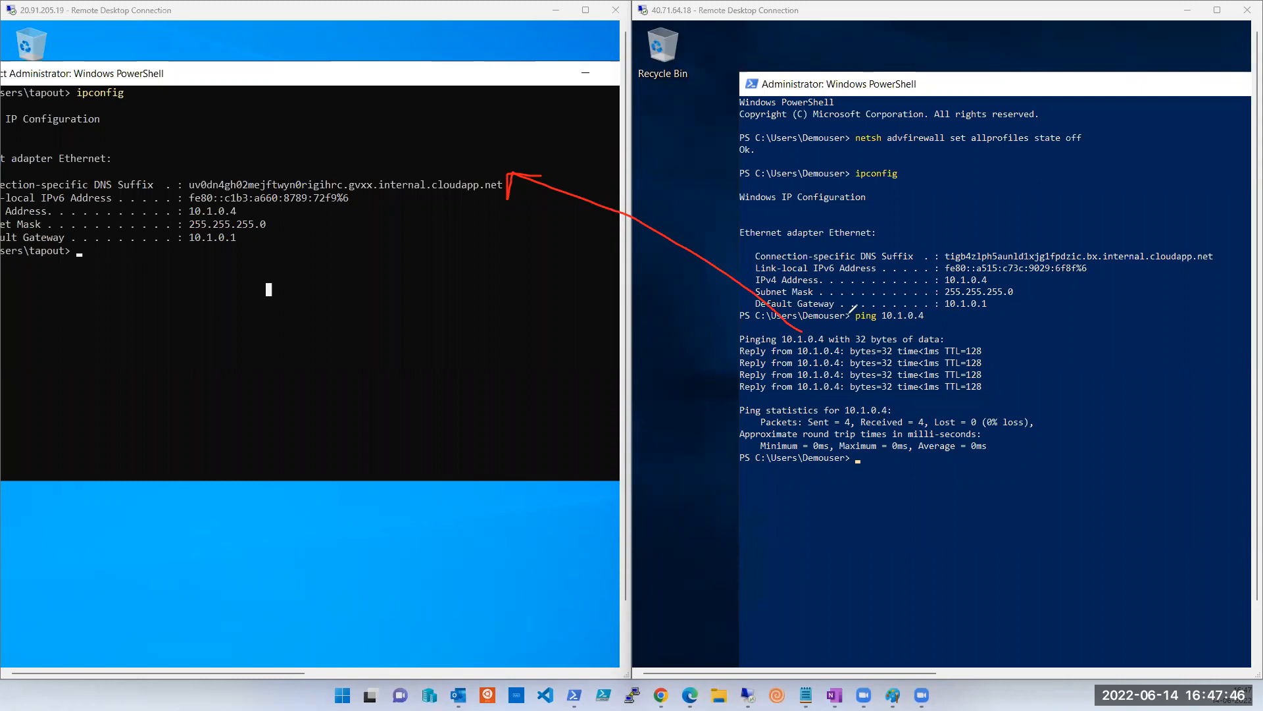
pyautogui.moveTo(739, 326)
pyautogui.mouseDown()
pyautogui.moveTo(762, 405)
pyautogui.moveTo(958, 407)
pyautogui.moveTo(1017, 334)
pyautogui.moveTo(732, 319)
pyautogui.mouseUp()
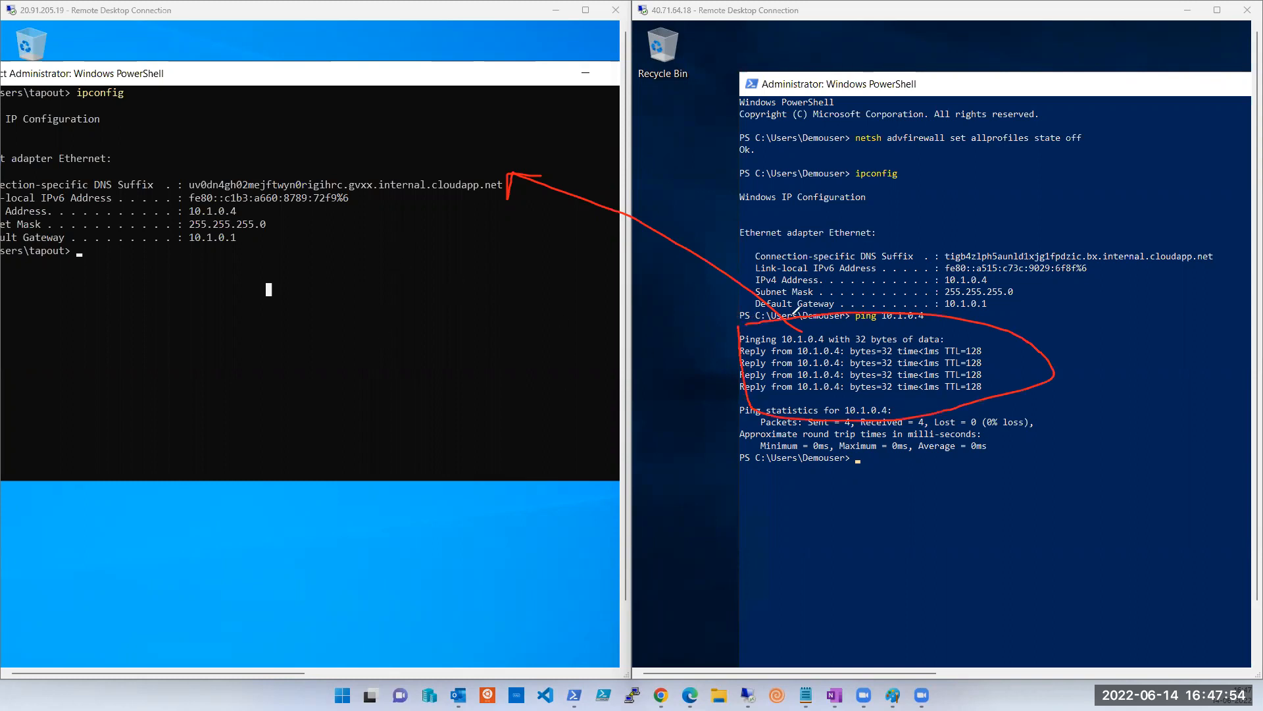
pyautogui.moveTo(790, 285)
pyautogui.mouseDown()
pyautogui.moveTo(537, 249)
pyautogui.moveTo(533, 265)
pyautogui.moveTo(564, 282)
pyautogui.mouseUp()
pyautogui.click(549, 241)
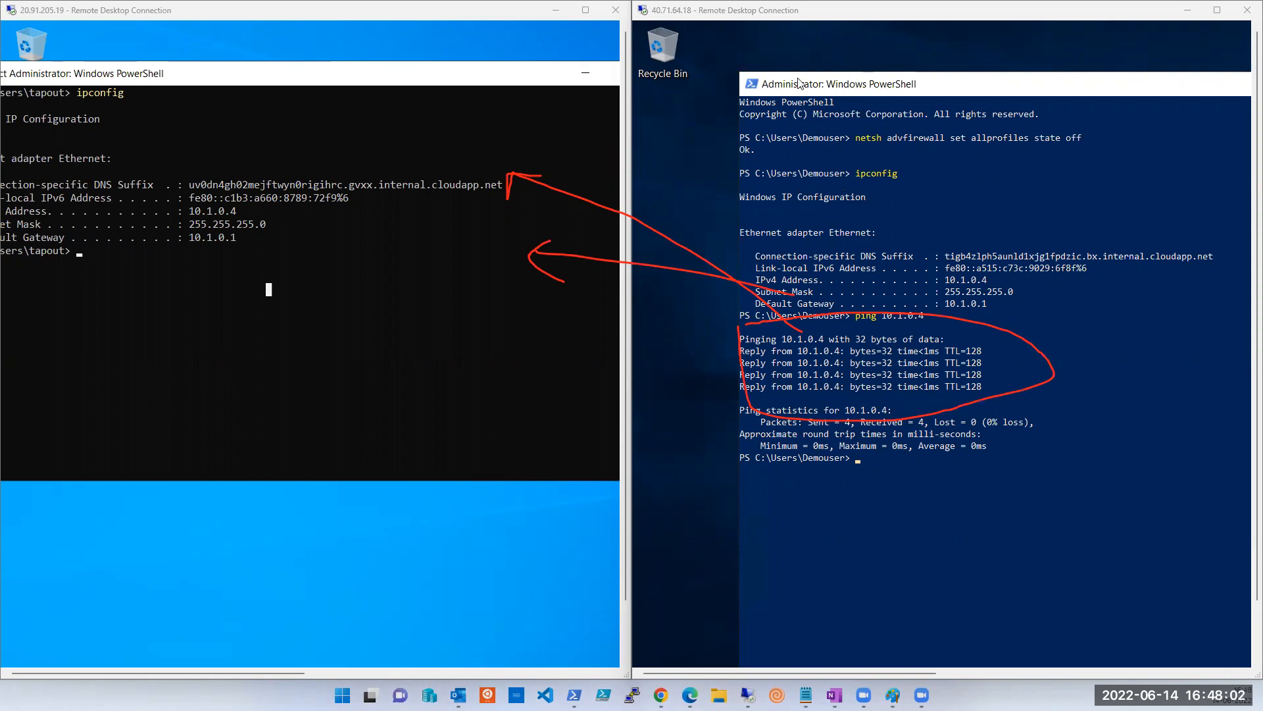
pyautogui.press('Escape')
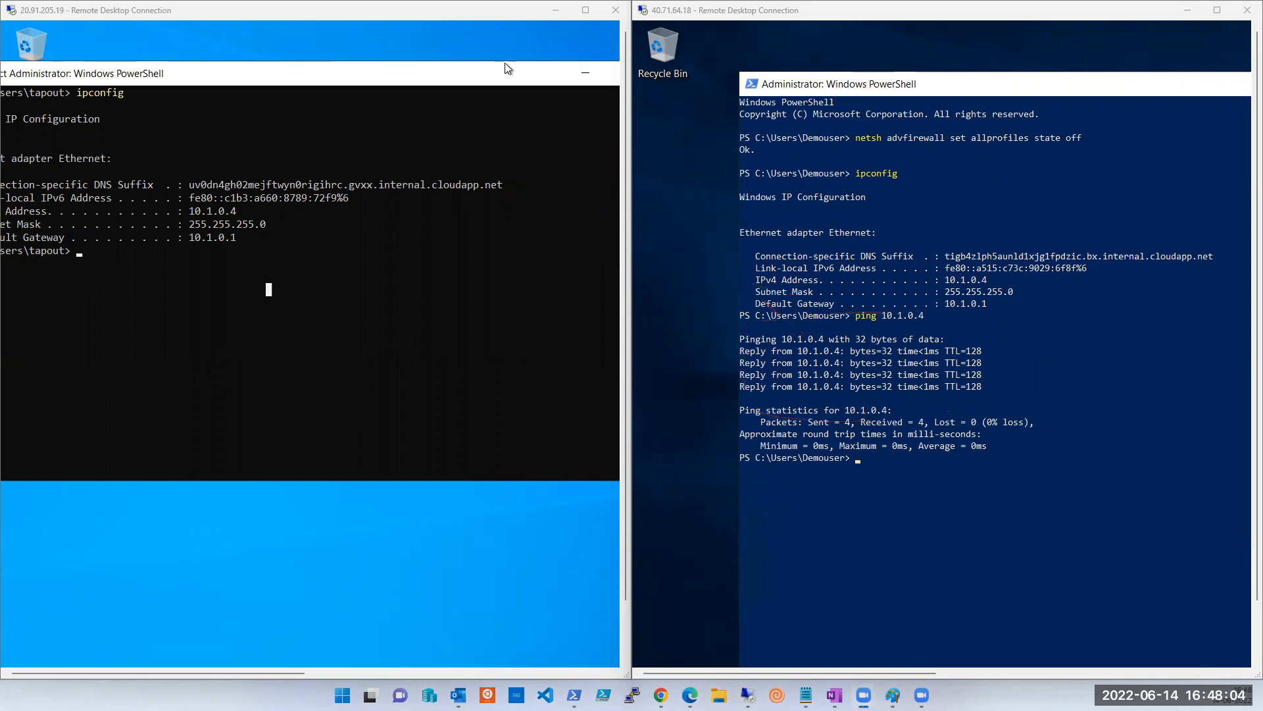
# Nudge the left PowerShell window, then minimize the left remote session to reveal the Azure portal.
pyautogui.moveTo(320, 82); pyautogui.dragTo(347, 88)
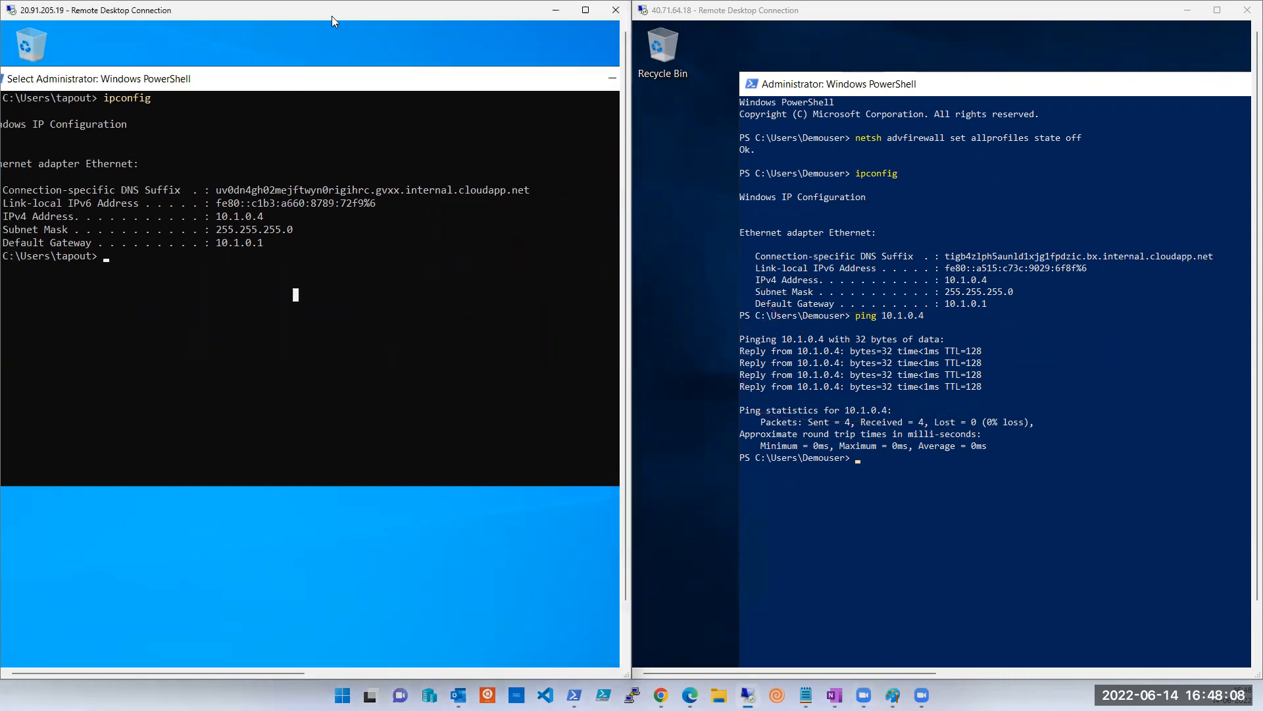
pyautogui.click(608, 28)
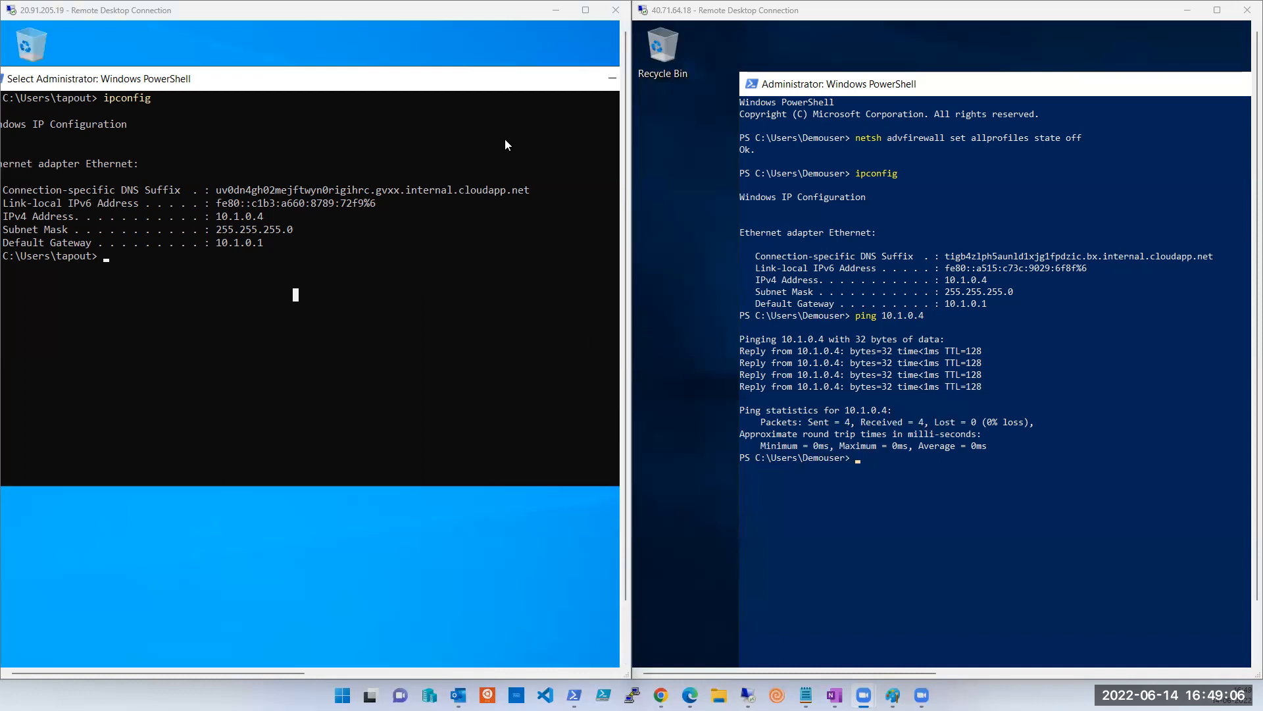
pyautogui.click(554, 11)
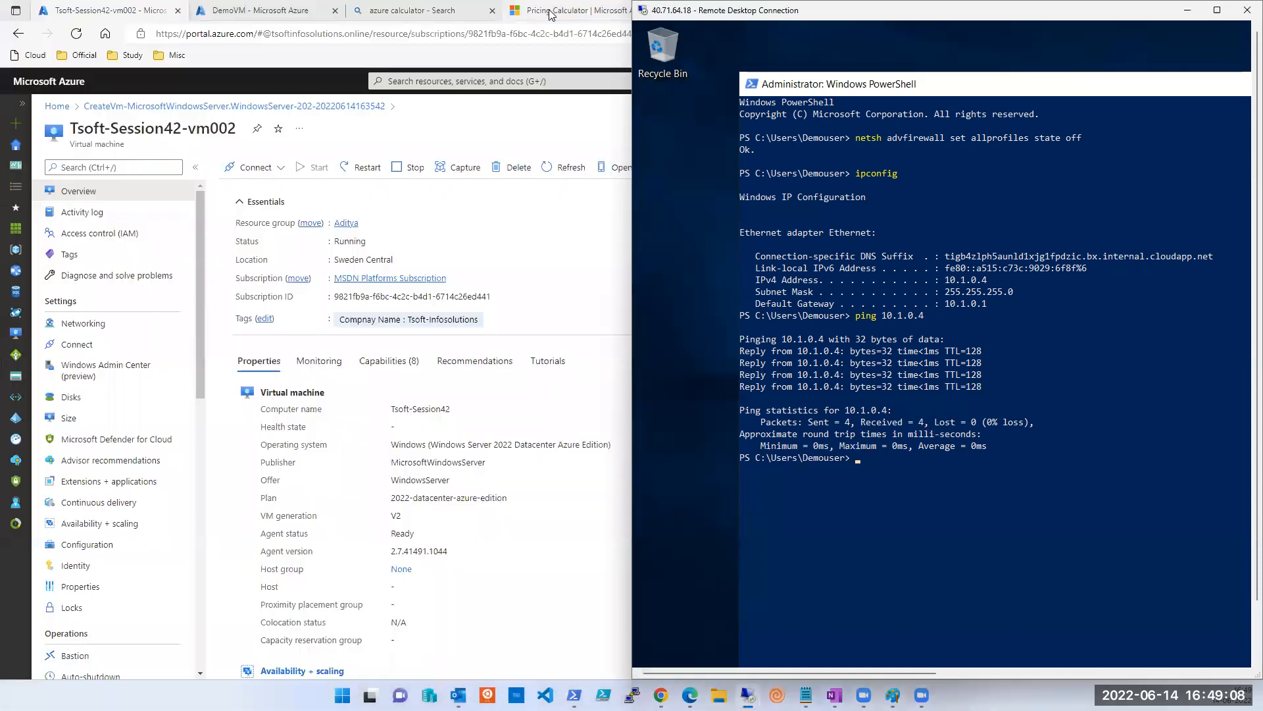
# Open the VM's Networking, note private IP 10.1.0.4, and view NIC tsoft-session42-v121's IP configurations.
pyautogui.click(524, 241)
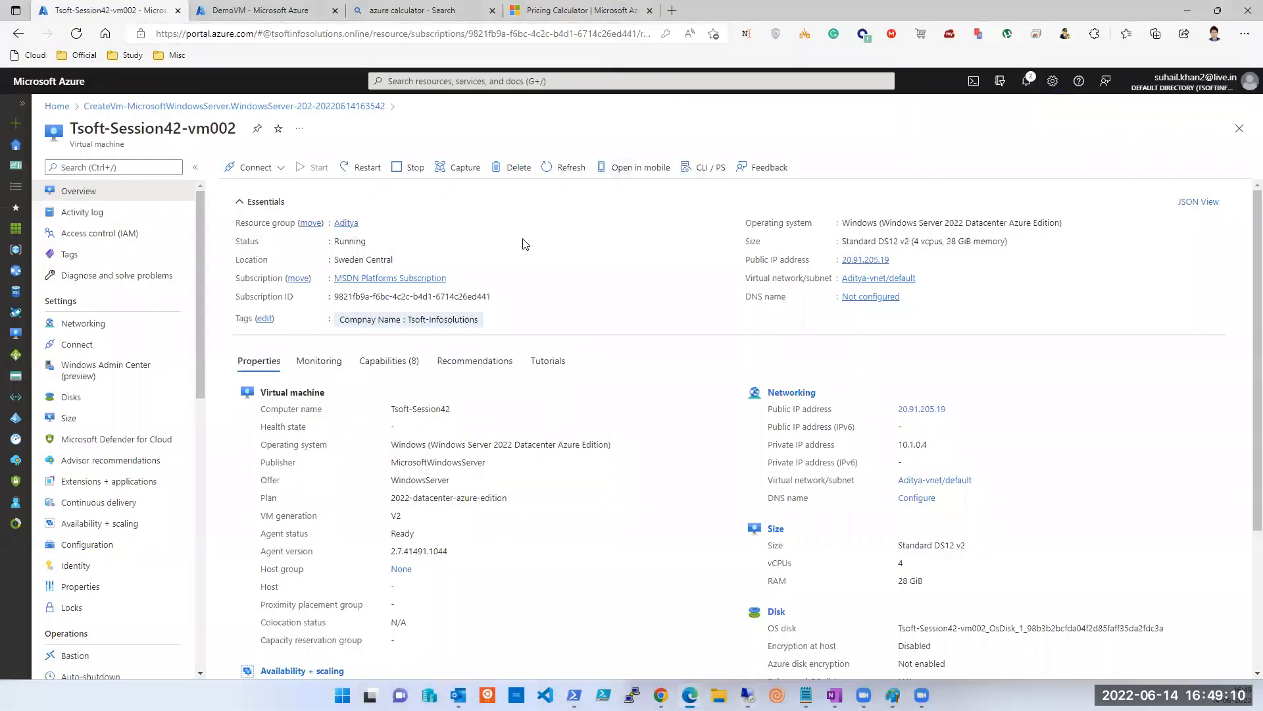
pyautogui.click(79, 325)
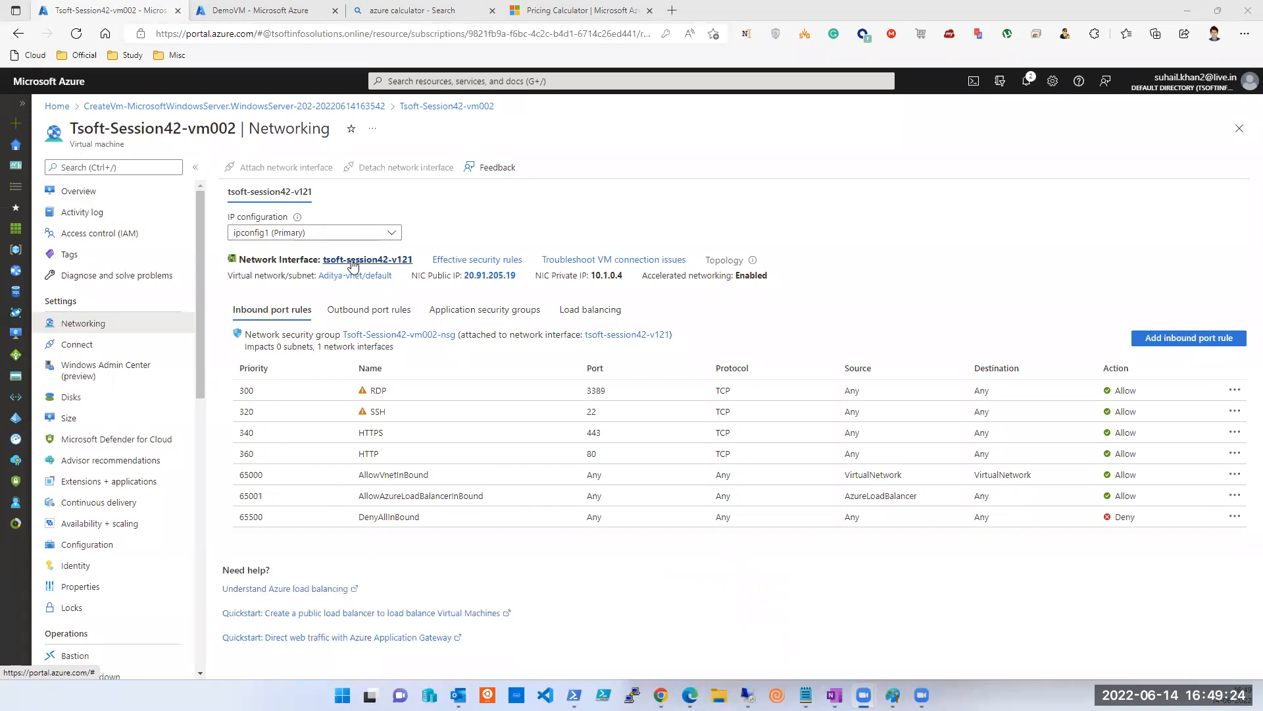
pyautogui.doubleClick(605, 276)
pyautogui.click(605, 278)
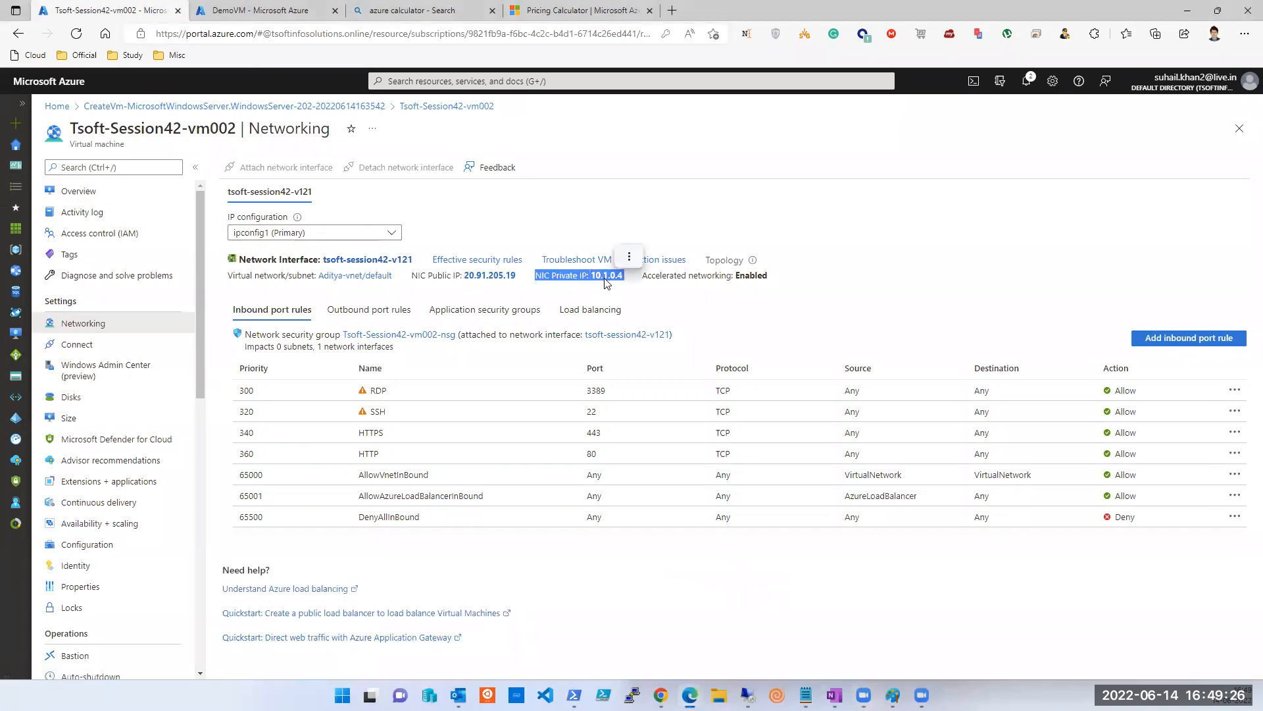
pyautogui.doubleClick(605, 276)
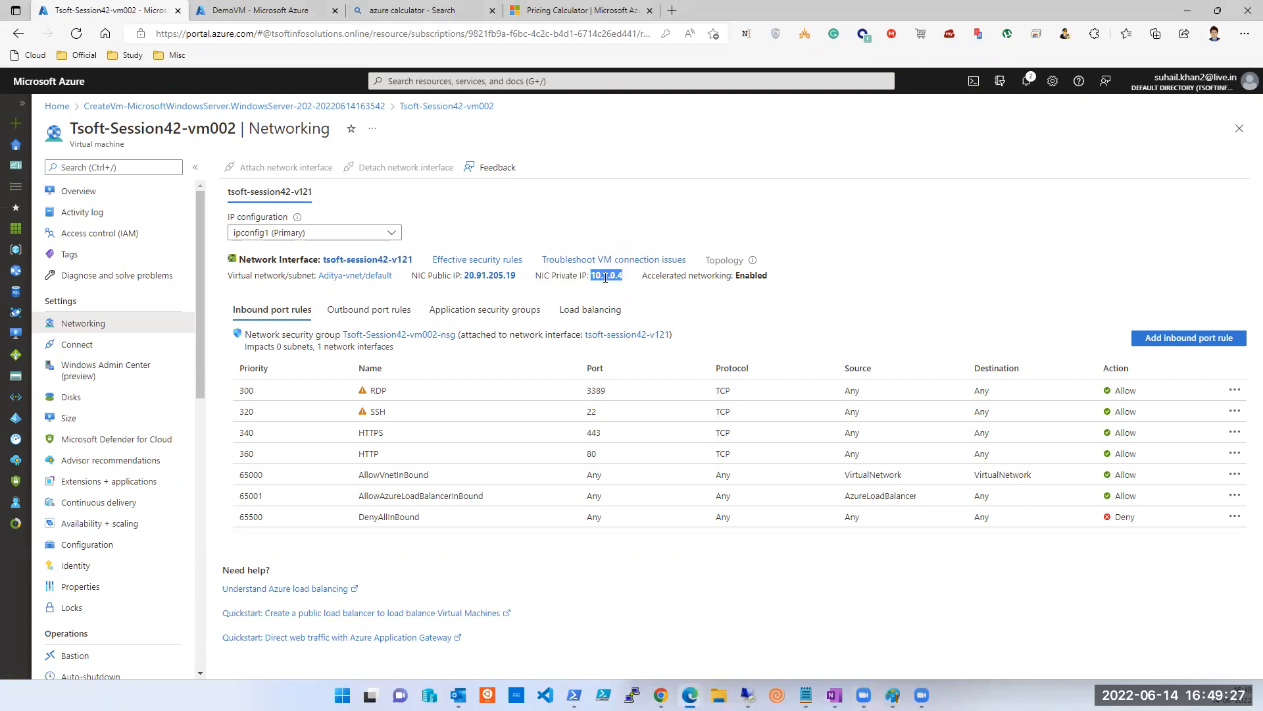
pyautogui.click(369, 263)
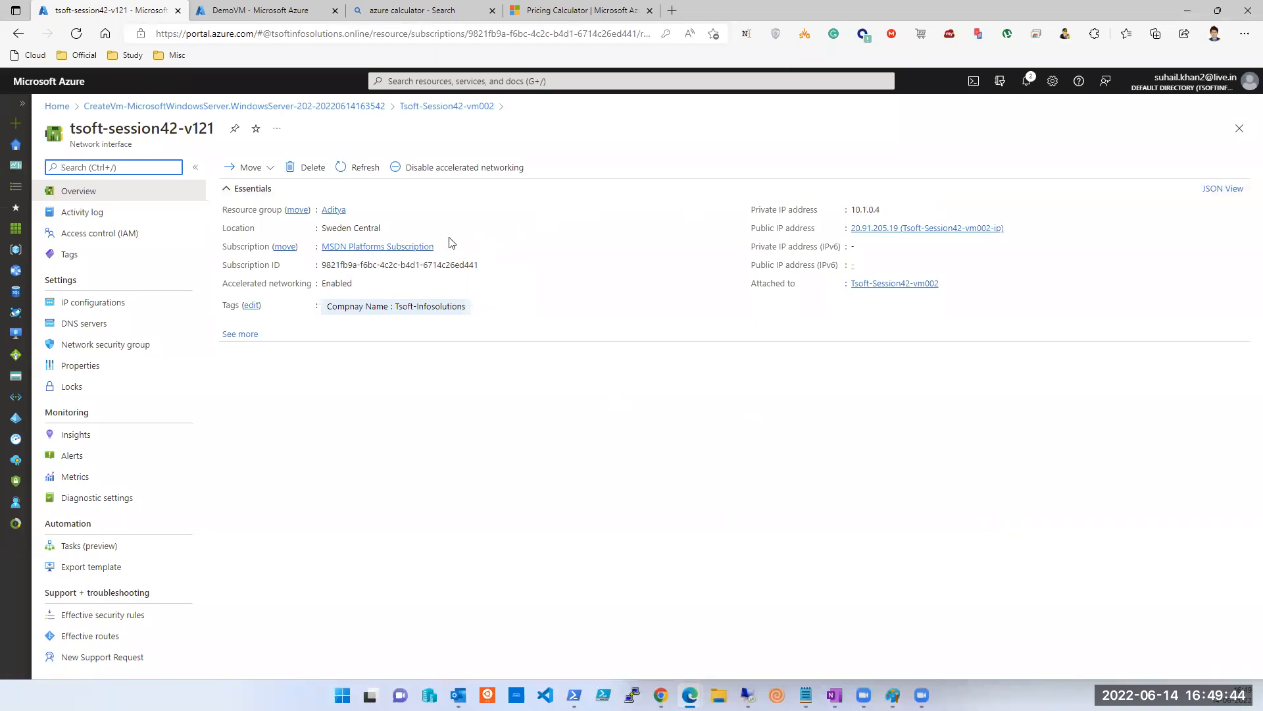
pyautogui.click(126, 301)
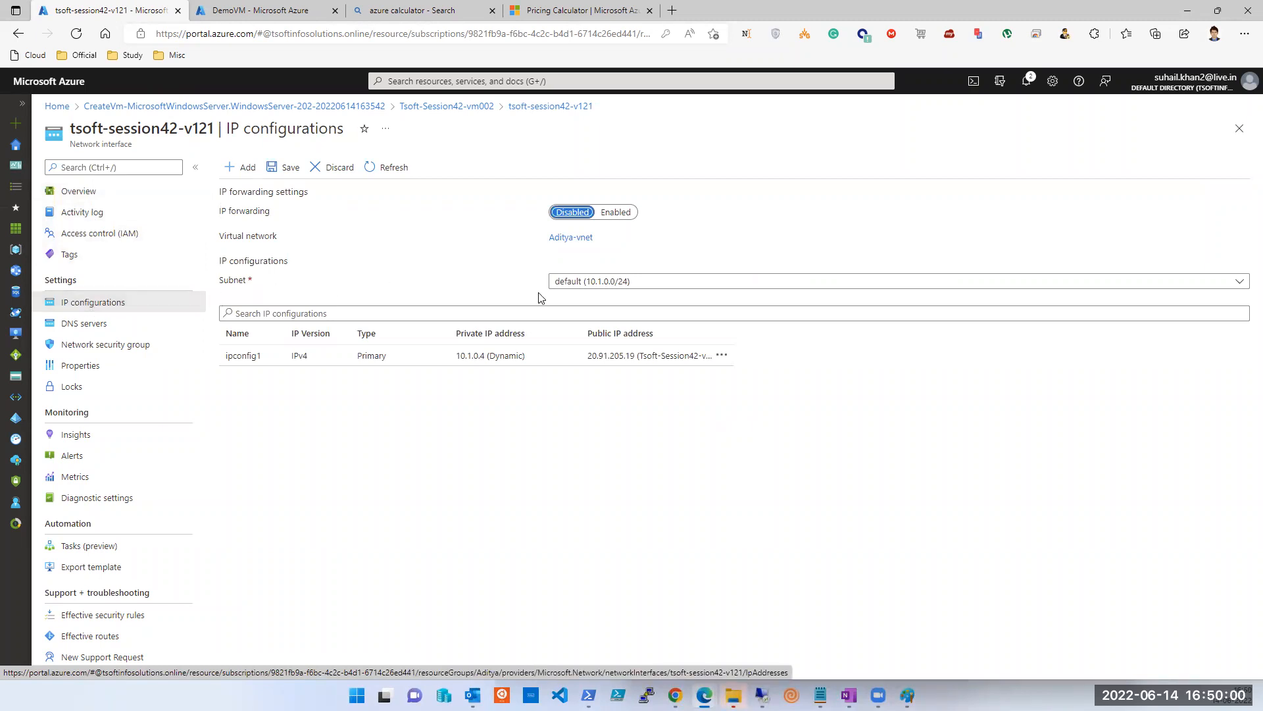
# Open ipconfig1, switch its assignment to Static and change the address's last digit to 5.
pyautogui.click(680, 284)
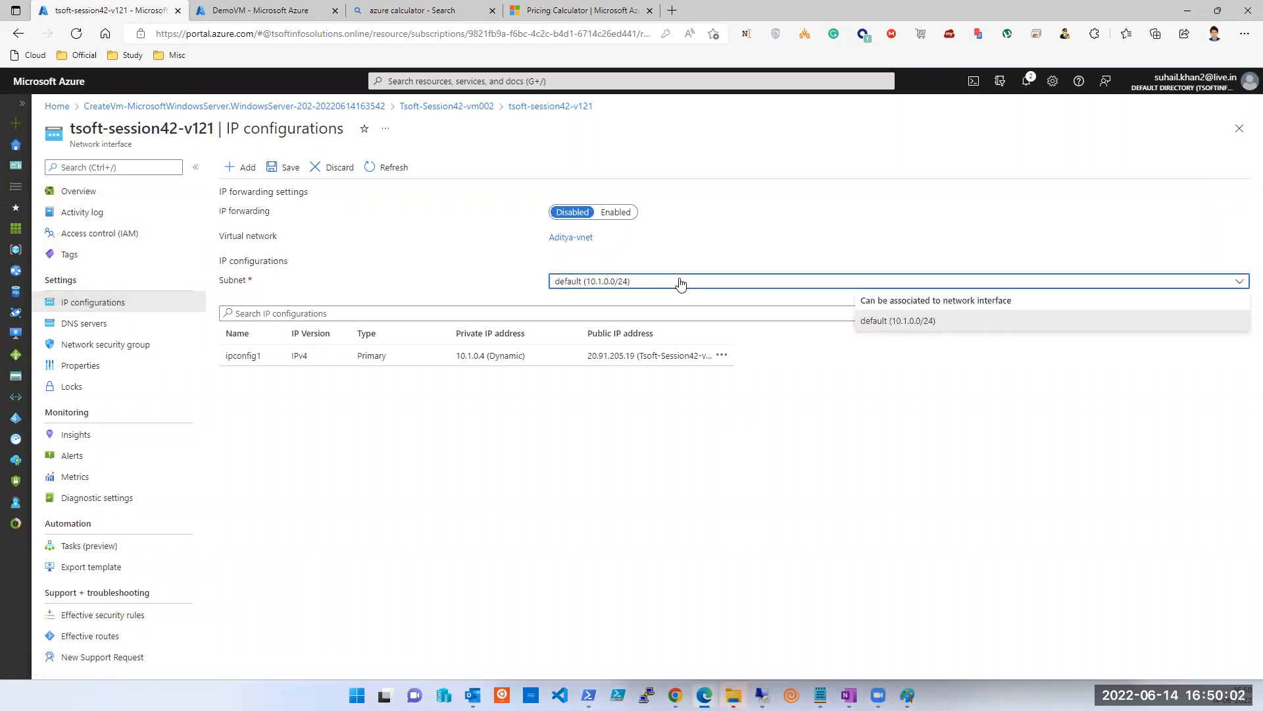
pyautogui.click(680, 283)
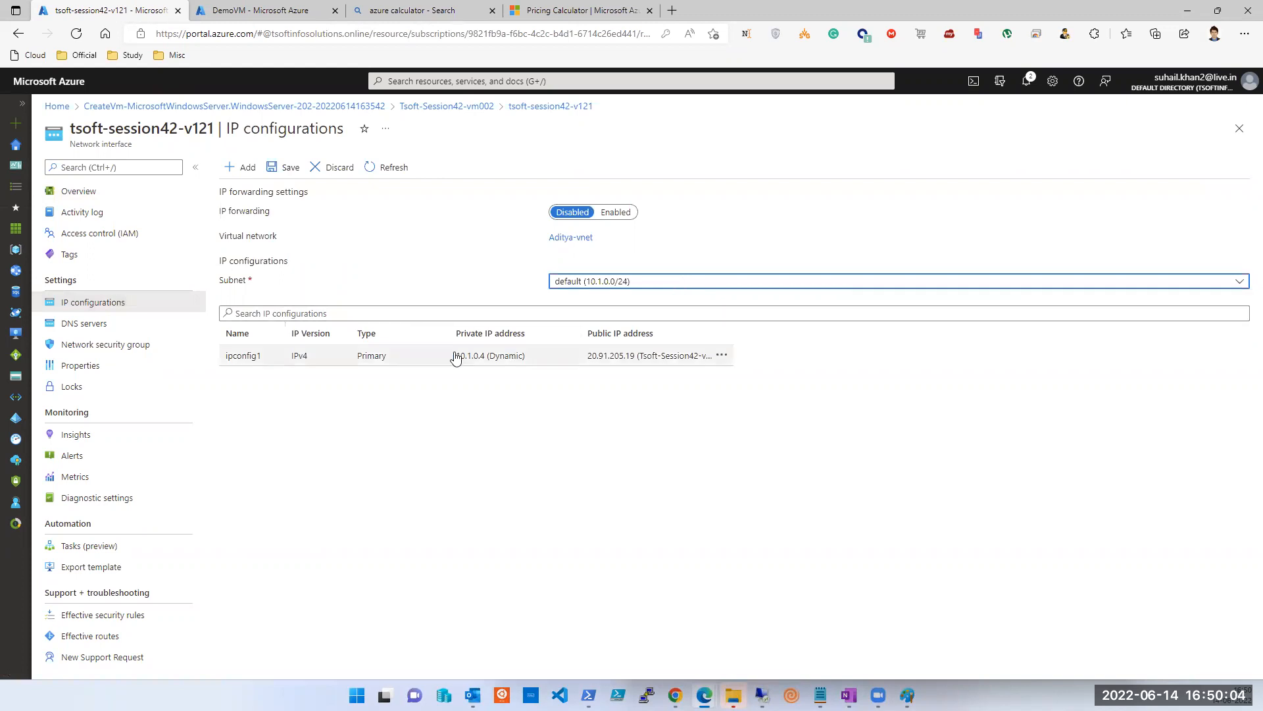
pyautogui.click(492, 359)
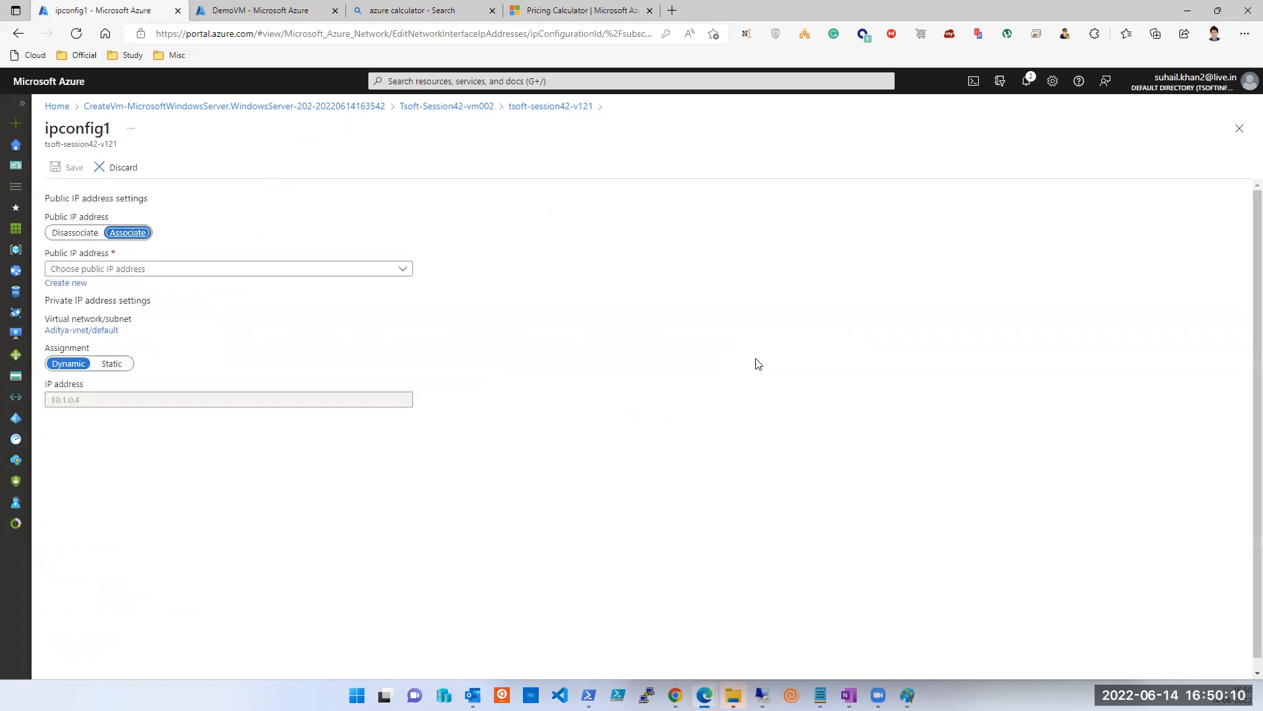
pyautogui.click(125, 363)
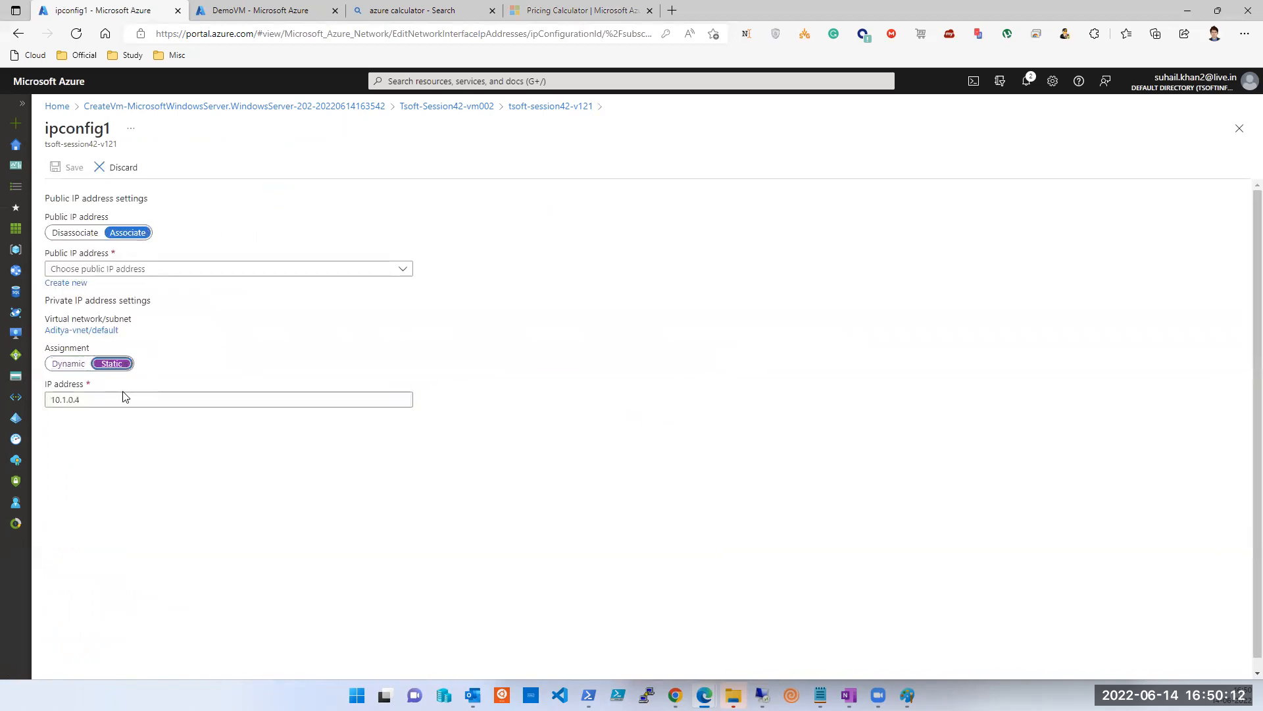
pyautogui.click(127, 393)
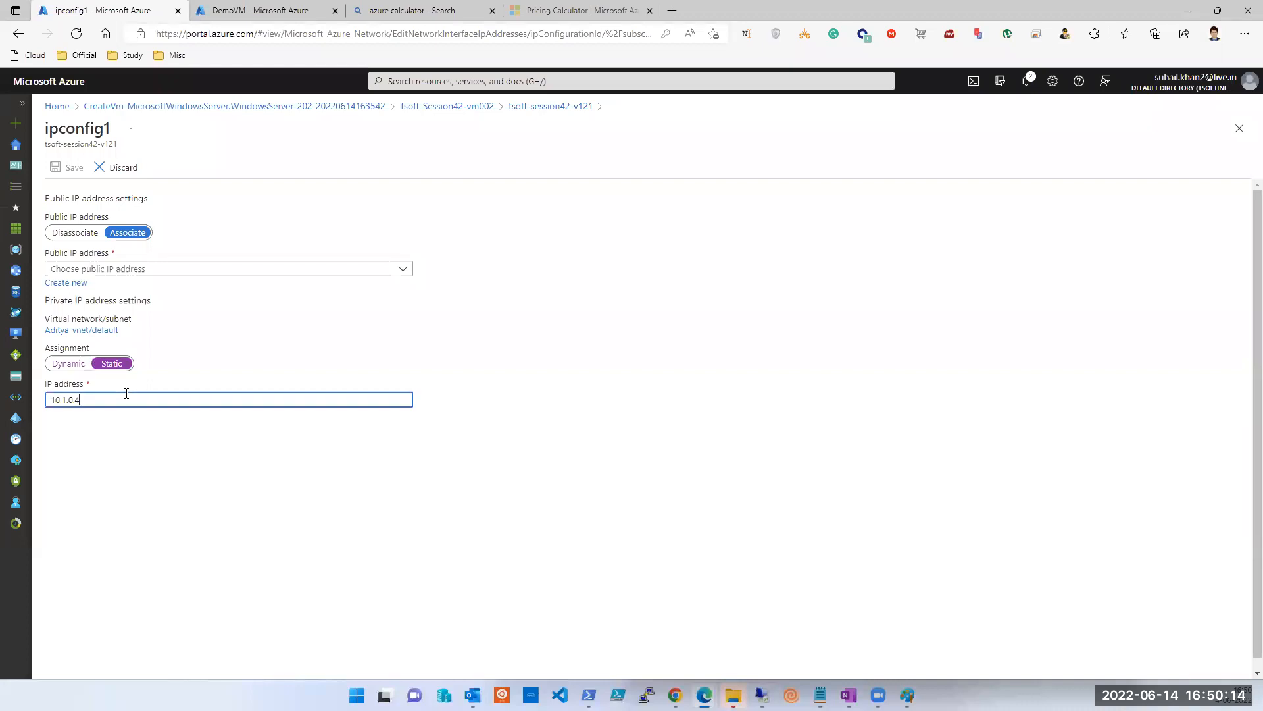
pyautogui.press('BackSpace')
pyautogui.write('5')
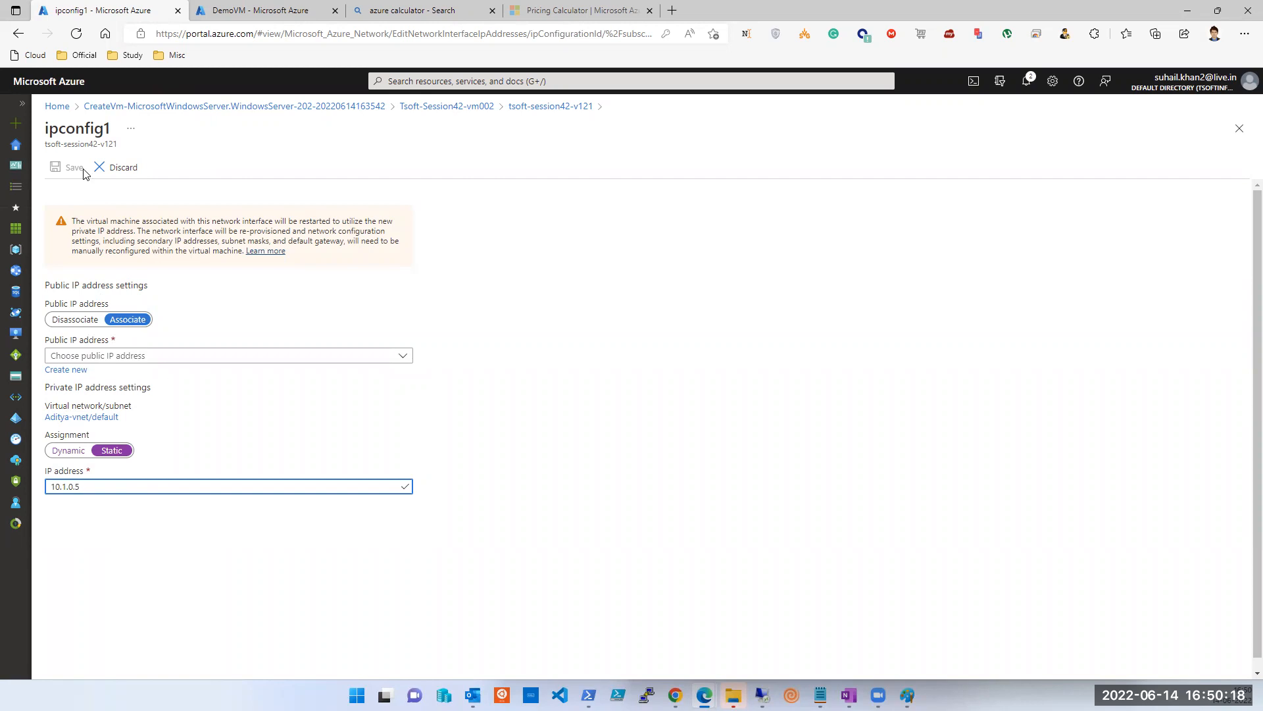
pyautogui.click(211, 580)
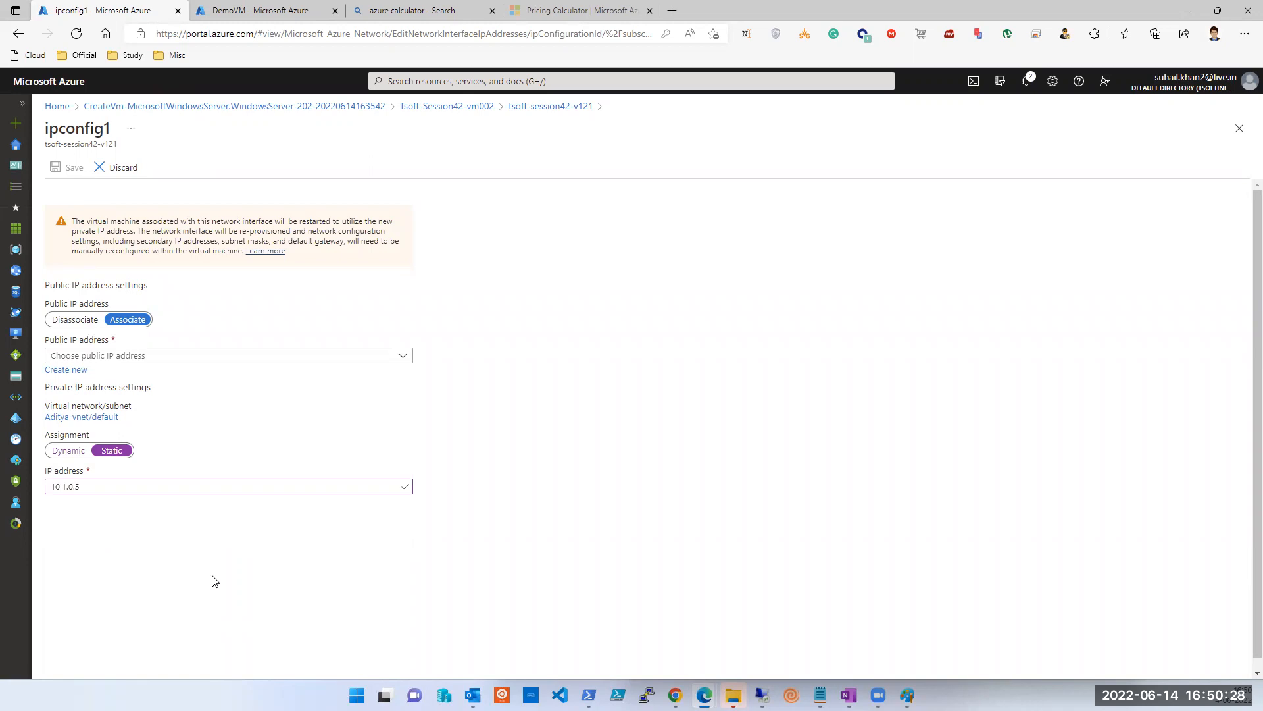
# Close the ipconfig1 settings without saving, discarding the unsaved edits.
pyautogui.click(73, 457)
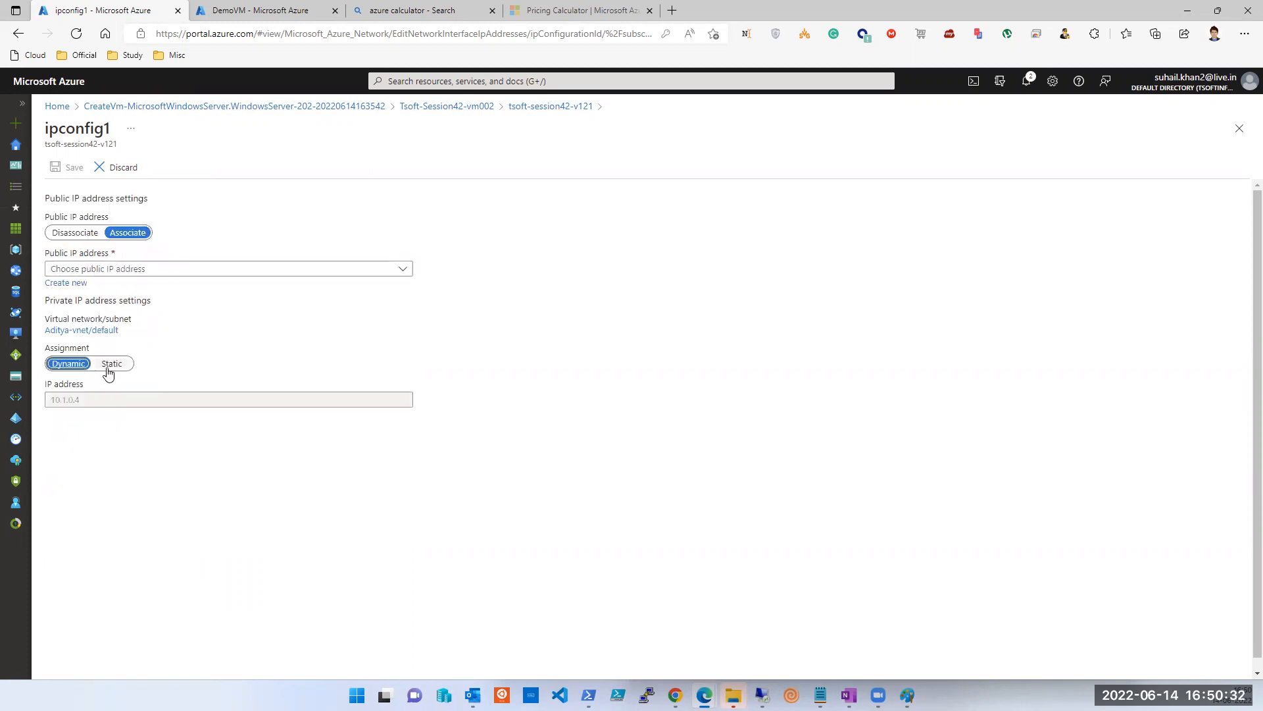
pyautogui.click(108, 371)
pyautogui.click(115, 398)
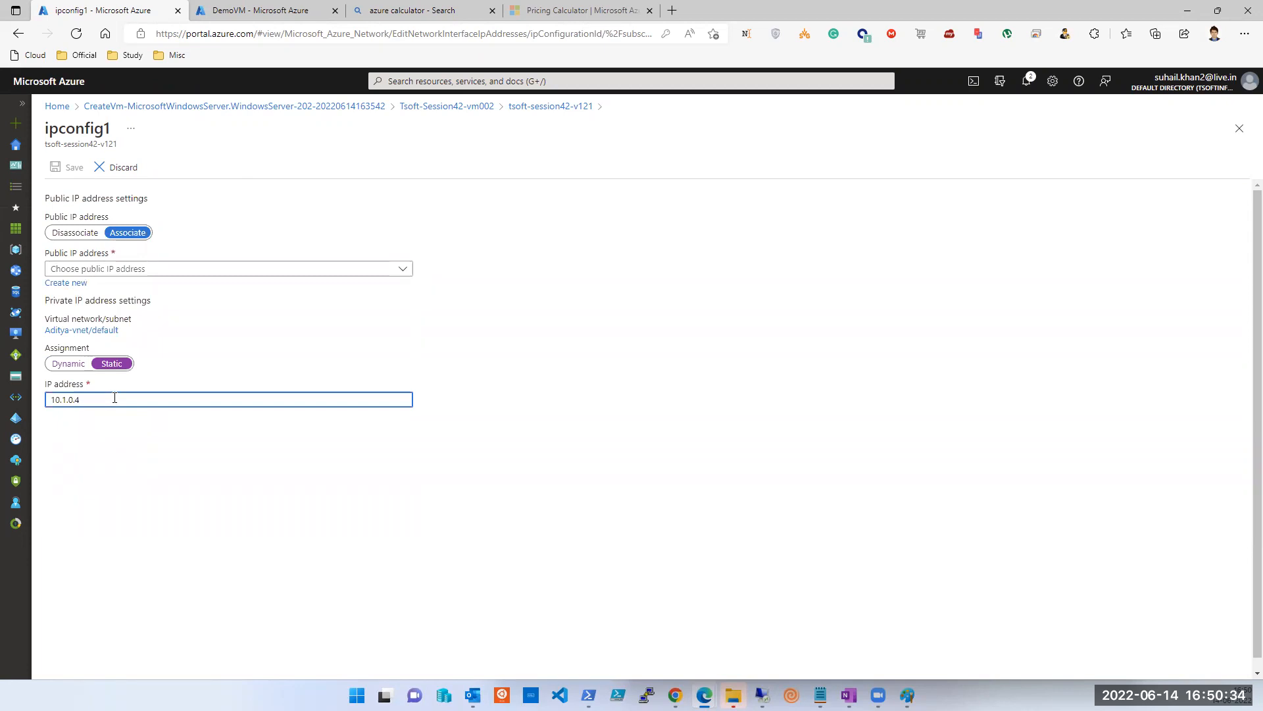
pyautogui.click(1240, 128)
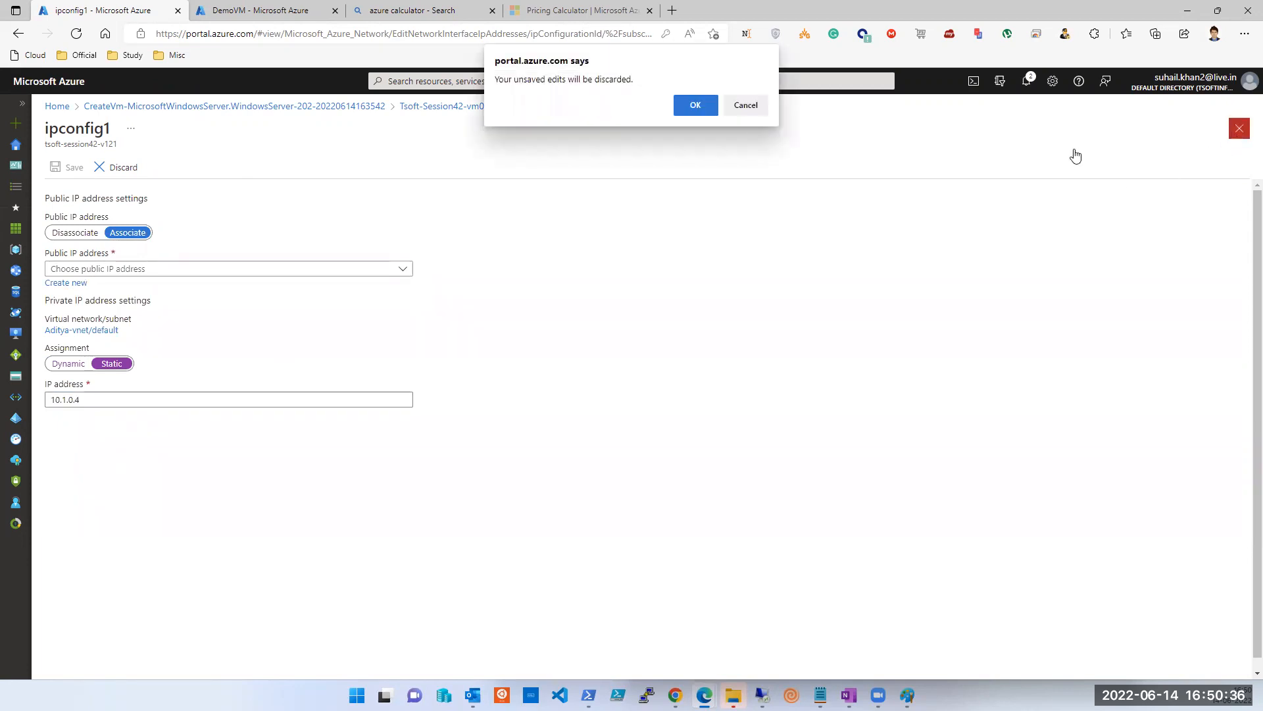
pyautogui.click(692, 105)
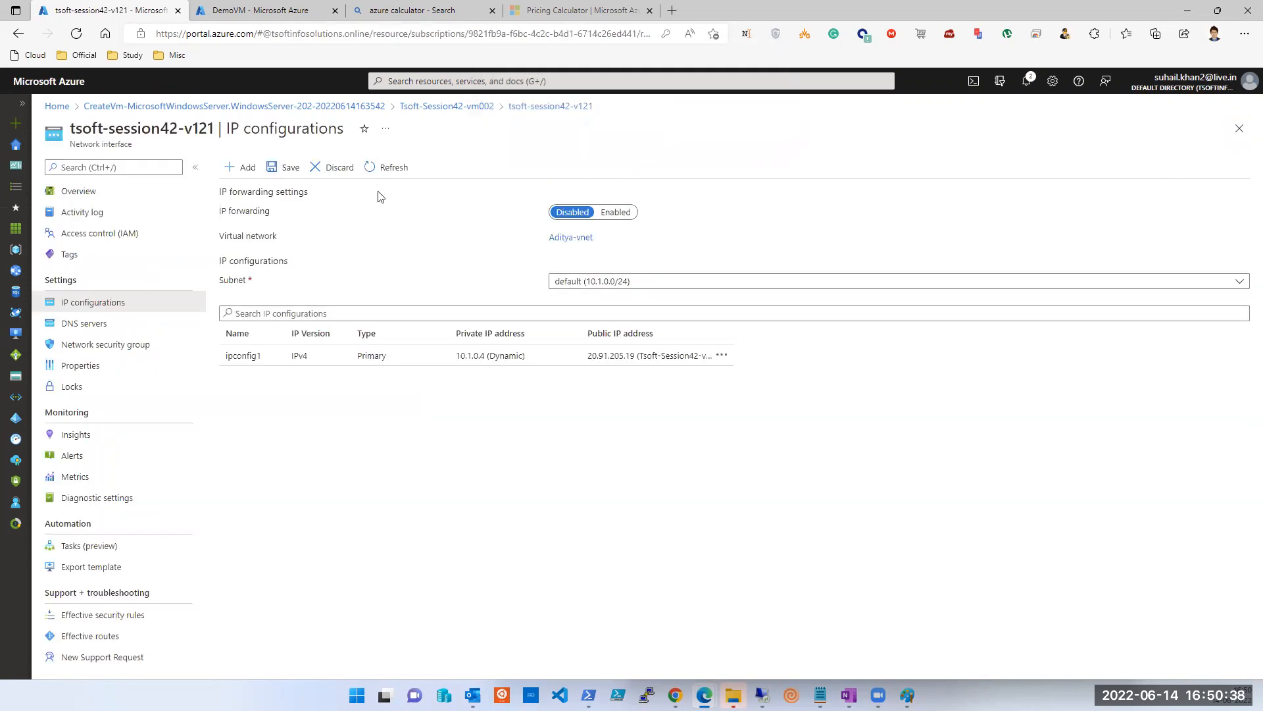
pyautogui.click(245, 170)
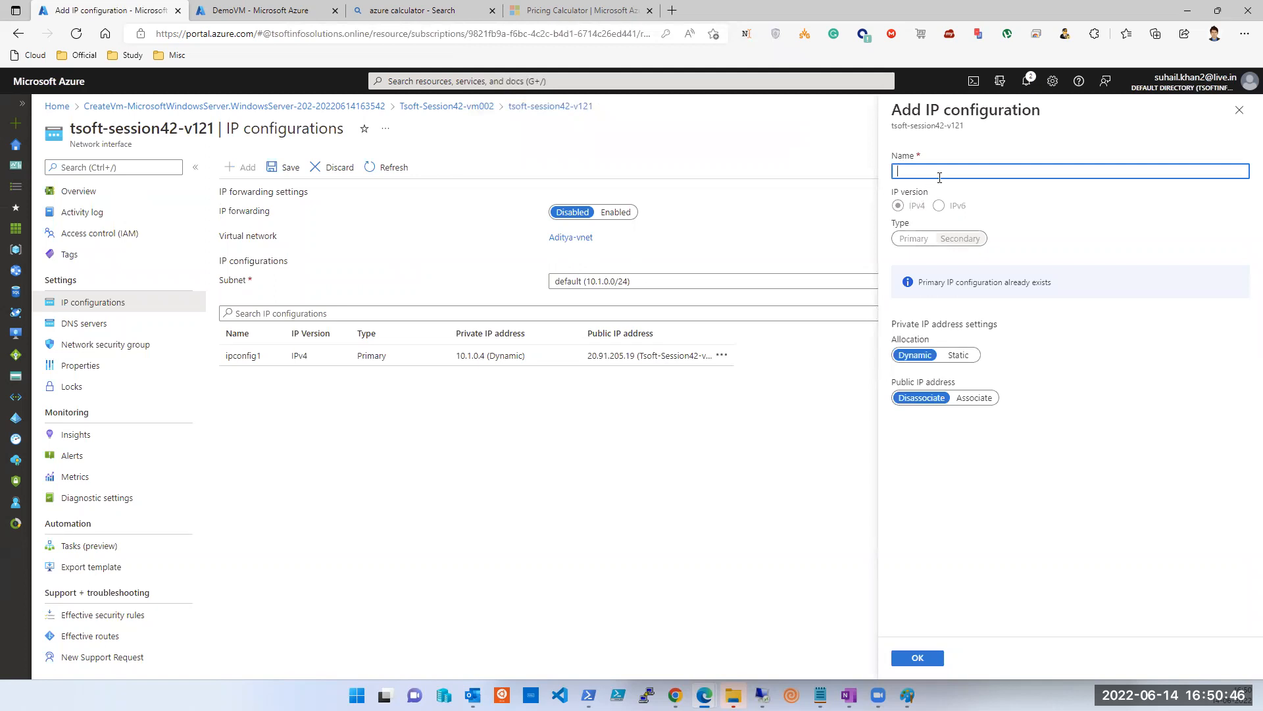
# Name the new IP configuration NewIP, keep dynamic allocation, and create it.
pyautogui.write('NewIP')
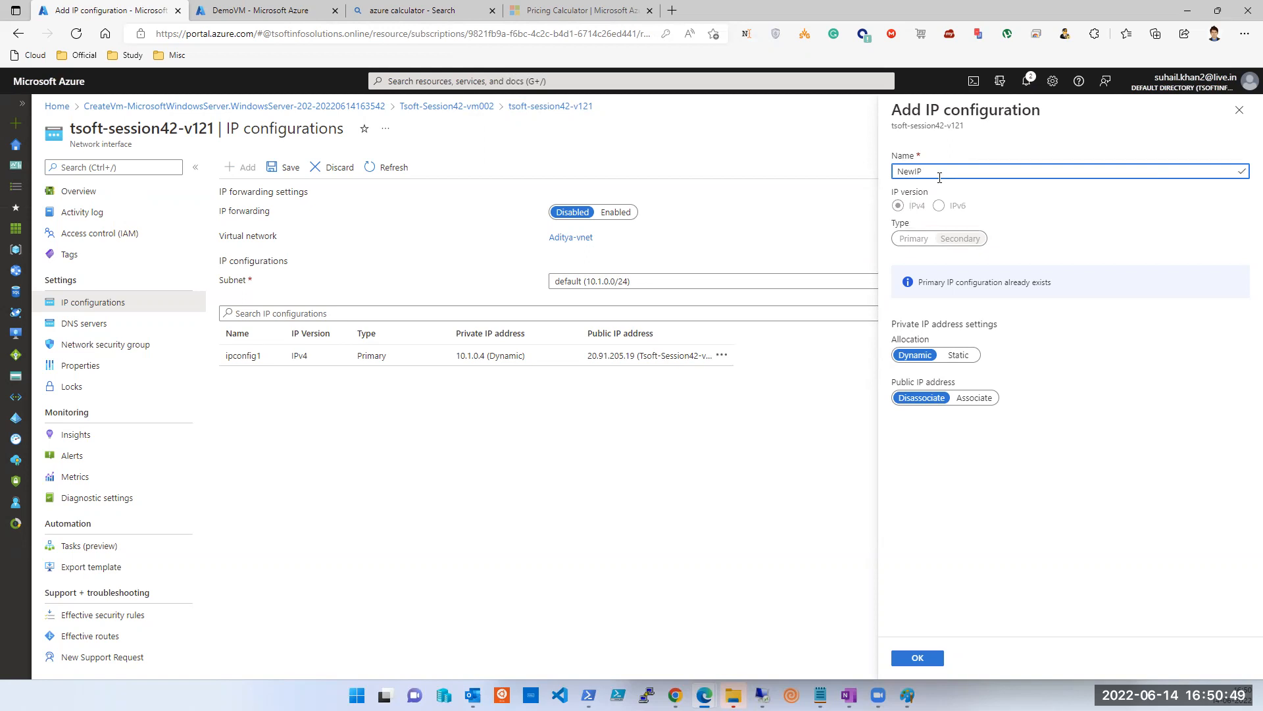
pyautogui.press('Tab')
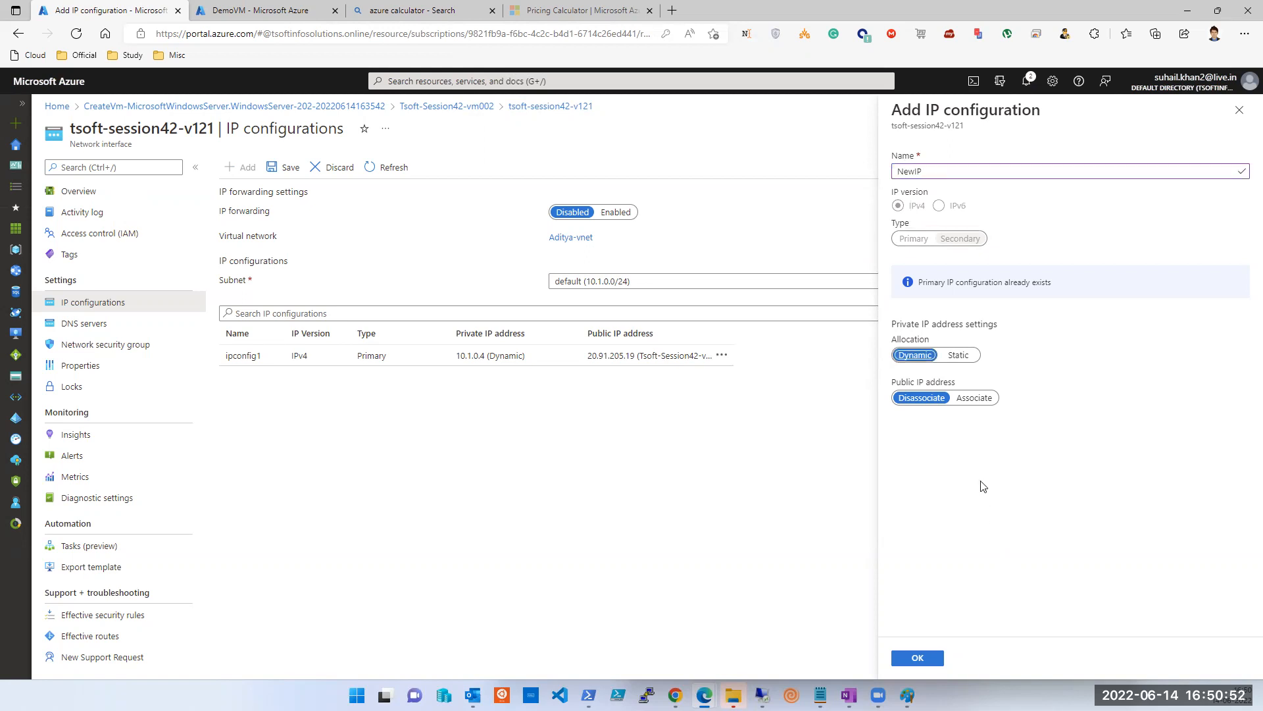
pyautogui.click(926, 658)
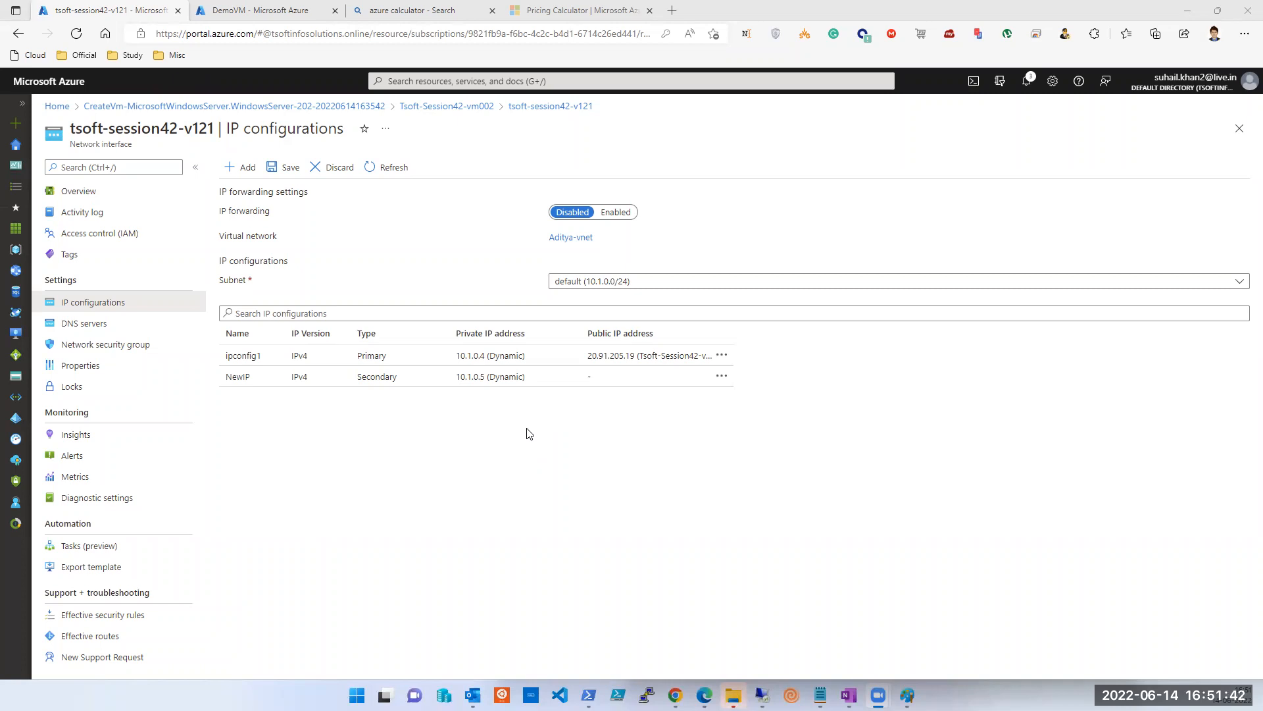
# Save the network interface with NewIP at 10.1.0.5, then view the interface's overview.
pyautogui.click(722, 376)
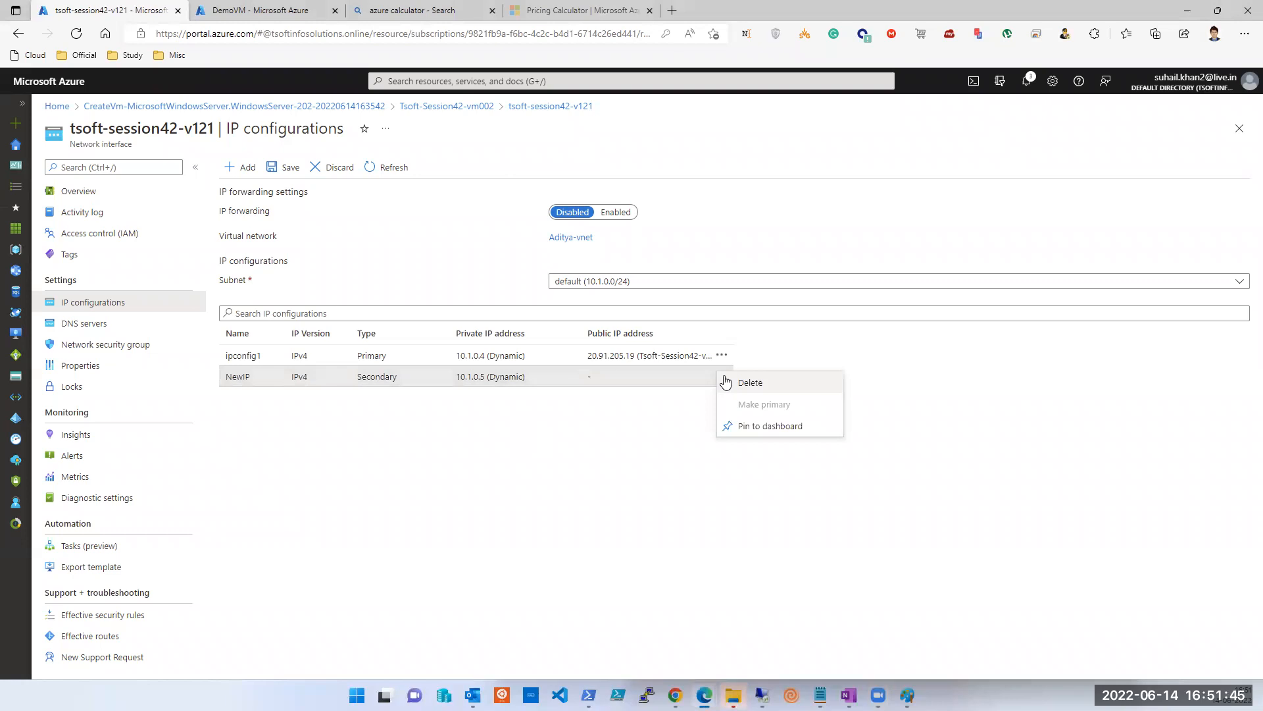
pyautogui.click(658, 448)
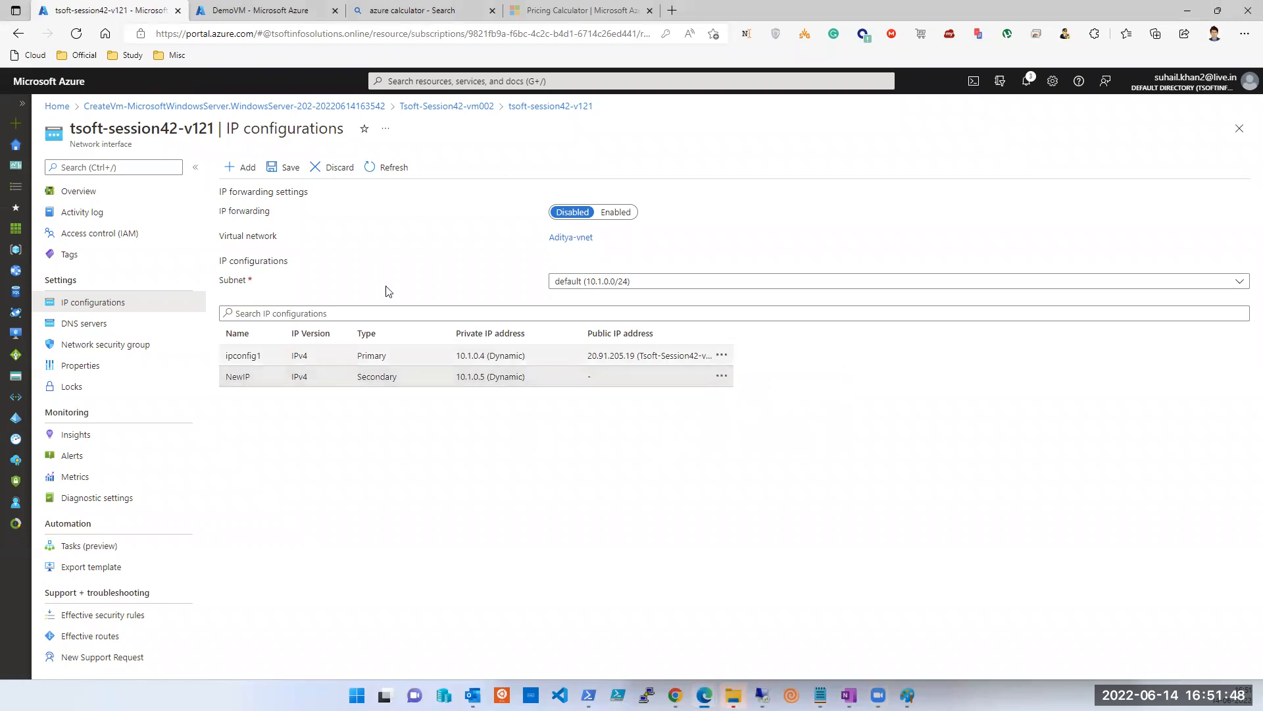
pyautogui.click(282, 172)
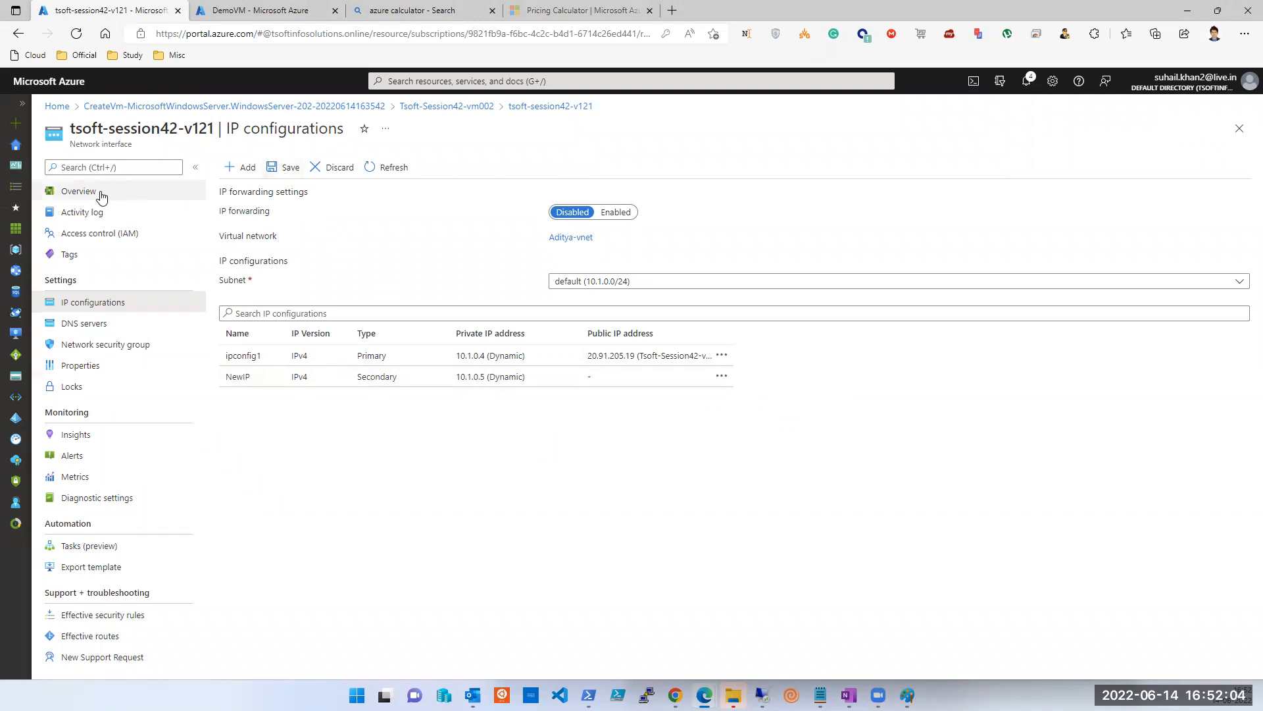
pyautogui.click(80, 191)
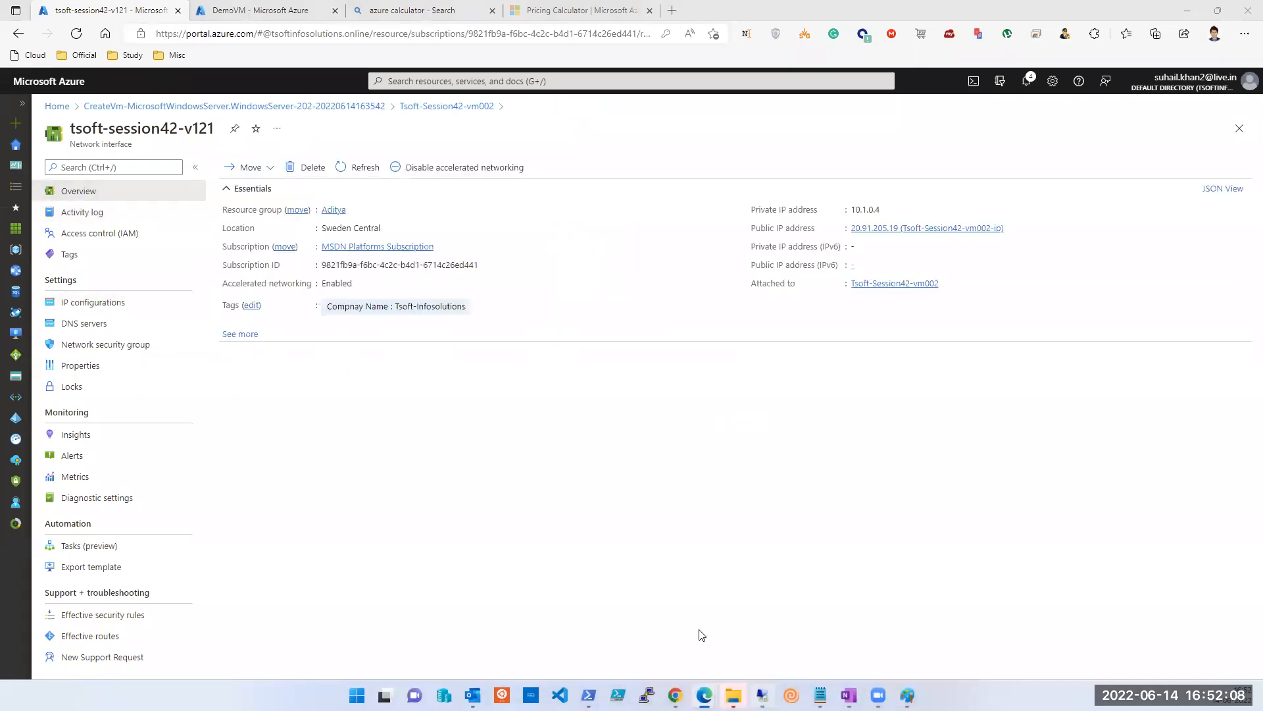
# Bring up the 20.91.205.19 remote session and run NCPA.CPL to open Network Connections.
pyautogui.moveTo(762, 694)
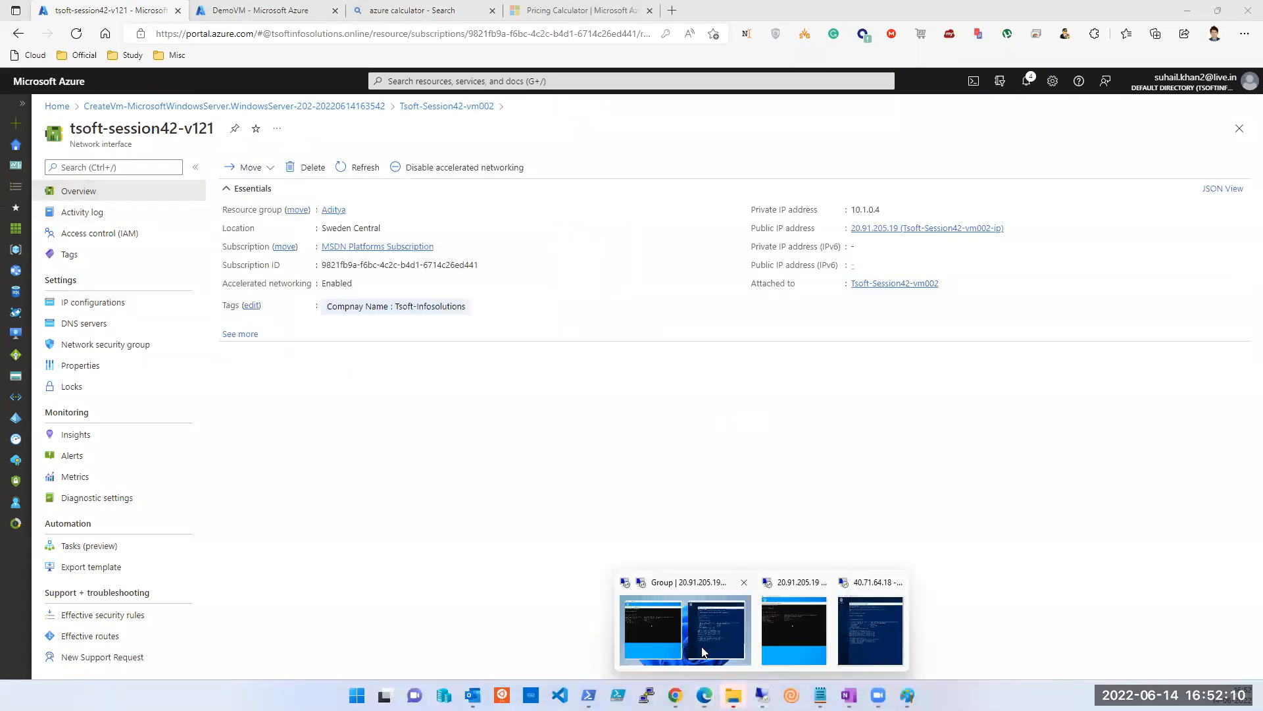
pyautogui.click(708, 651)
pyautogui.rightClick(426, 392)
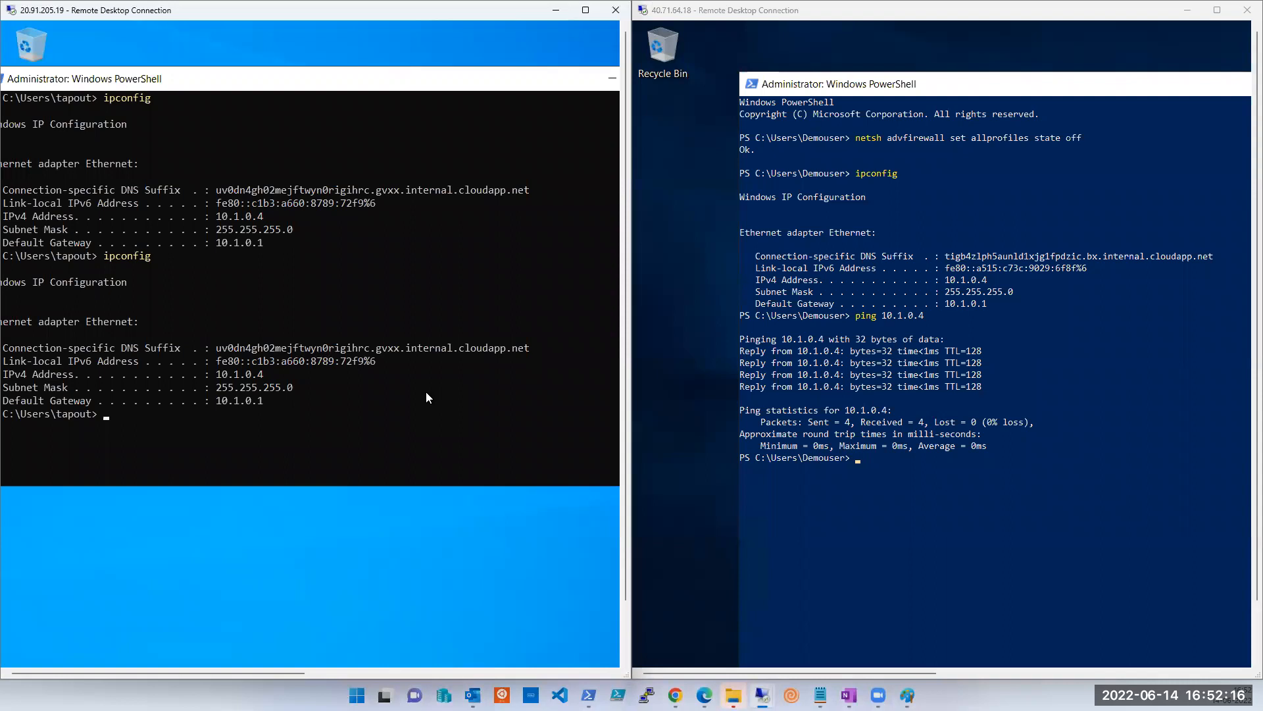
pyautogui.write('NCPA.CPL')
pyautogui.press('Return')
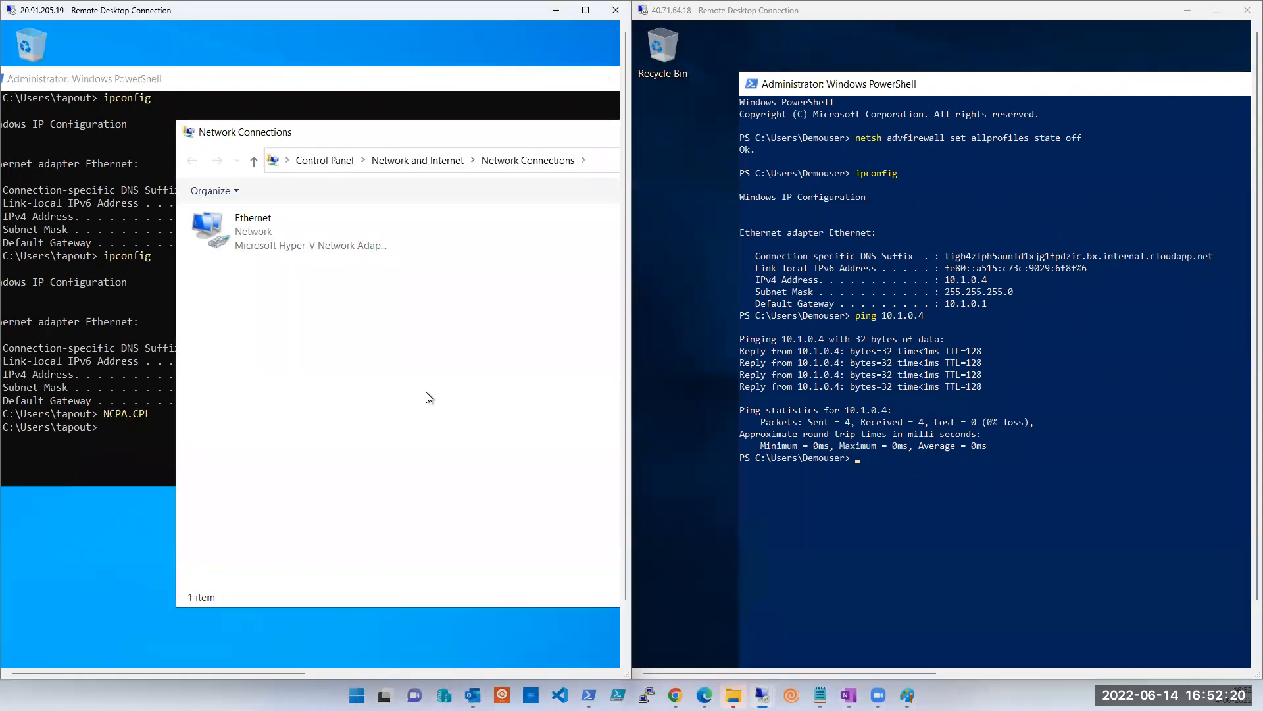
# Open the Ethernet adapter's IPv4 properties and review them, keeping automatic addressing.
pyautogui.moveTo(370, 135); pyautogui.dragTo(309, 109)
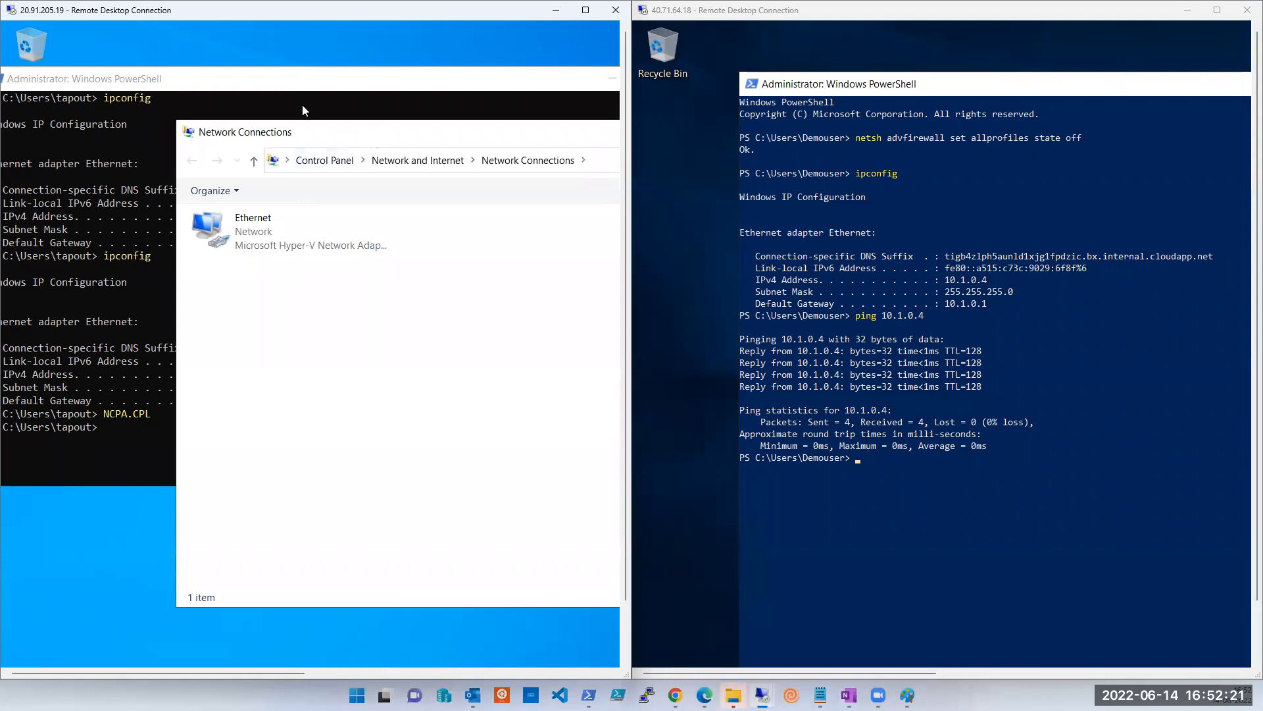
pyautogui.rightClick(220, 220)
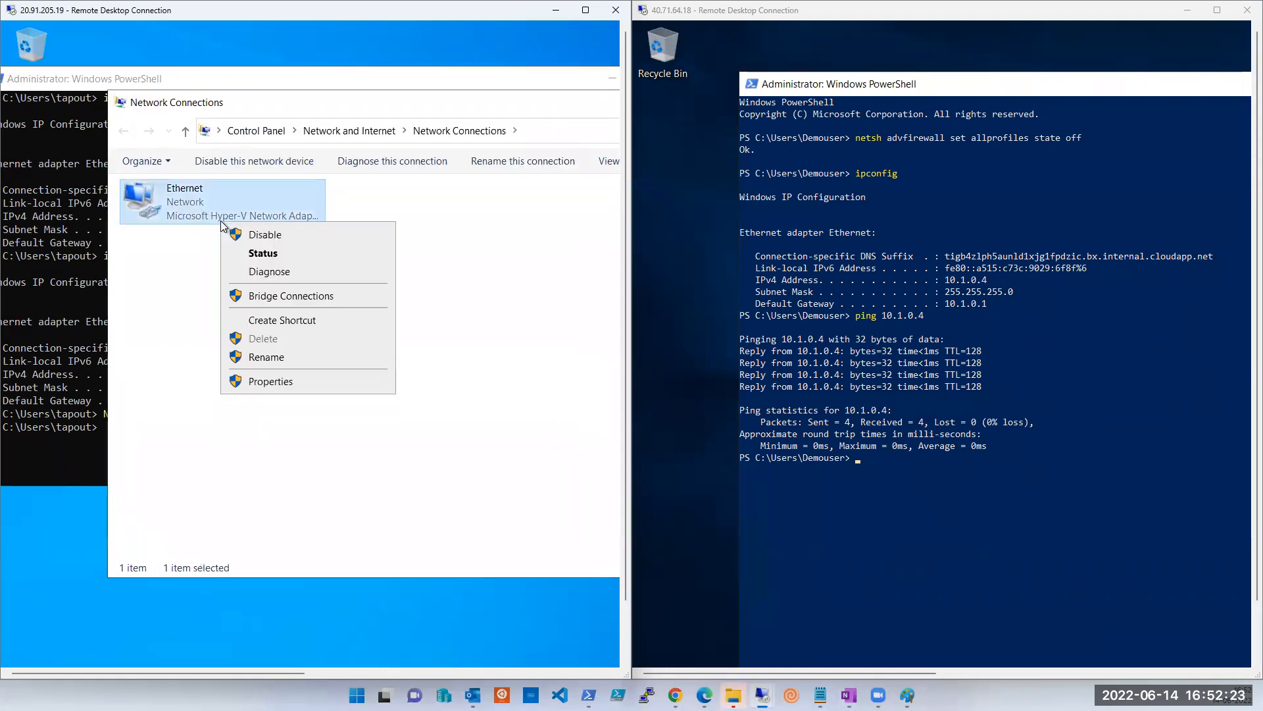
pyautogui.click(276, 379)
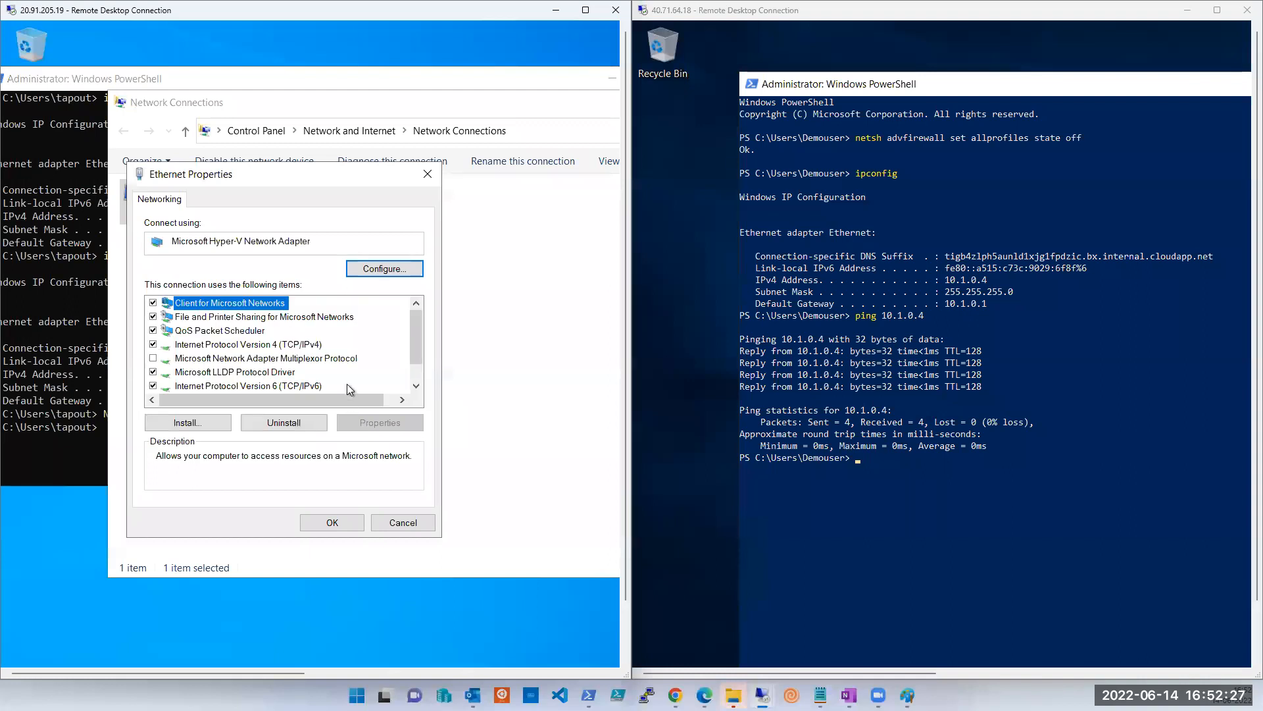
pyautogui.click(303, 344)
pyautogui.click(352, 420)
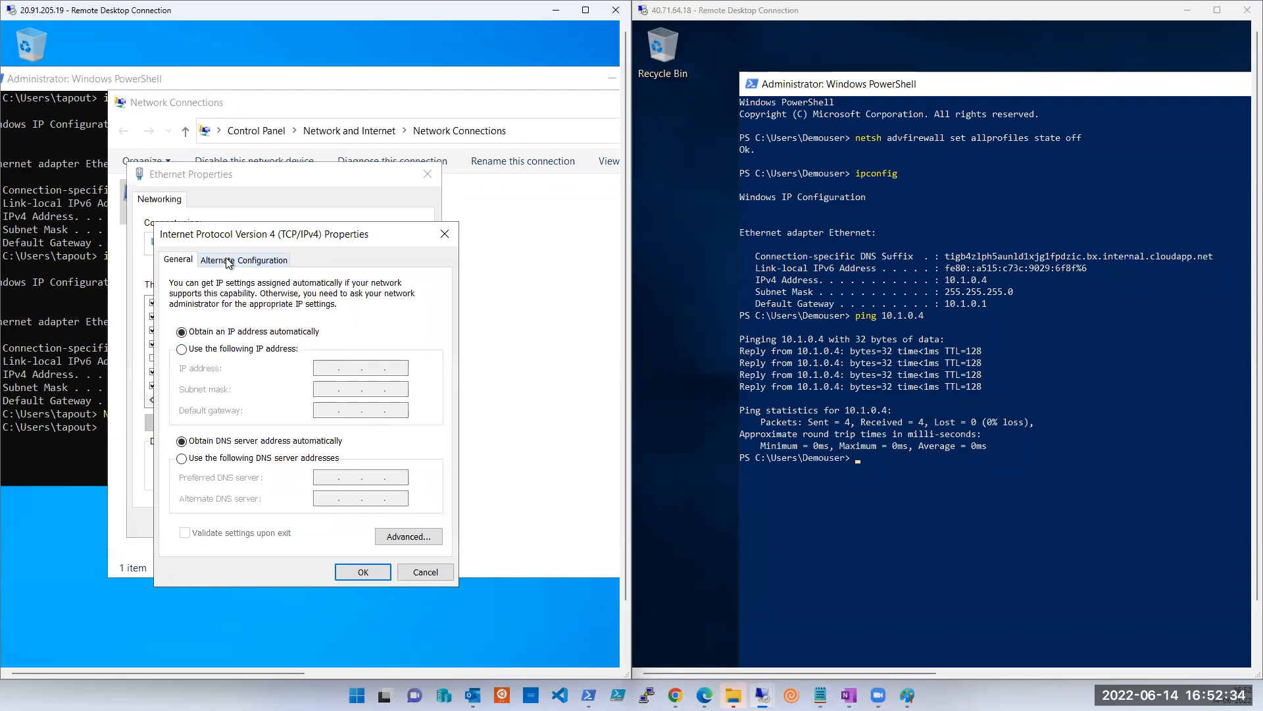
pyautogui.click(228, 263)
pyautogui.click(184, 262)
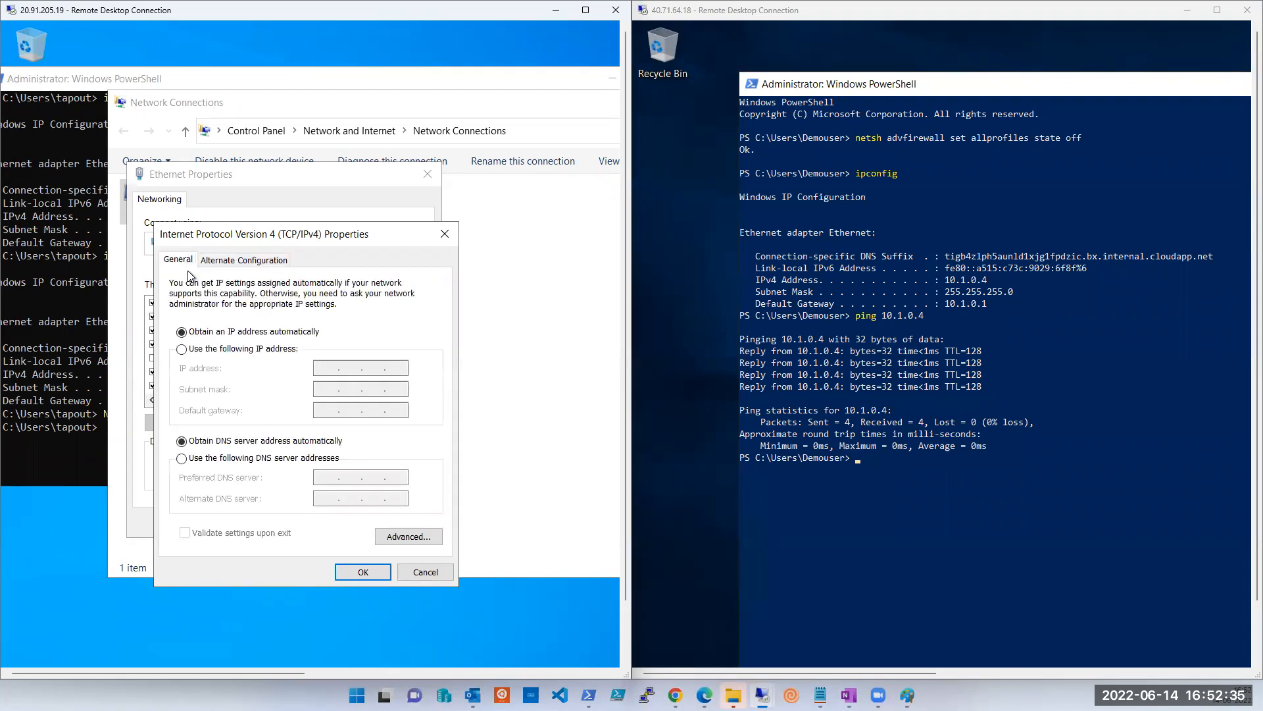
pyautogui.click(210, 349)
pyautogui.click(215, 334)
# View the advanced TCP/IP and DNS settings, then cancel out of all dialogs unchanged.
pyautogui.click(409, 536)
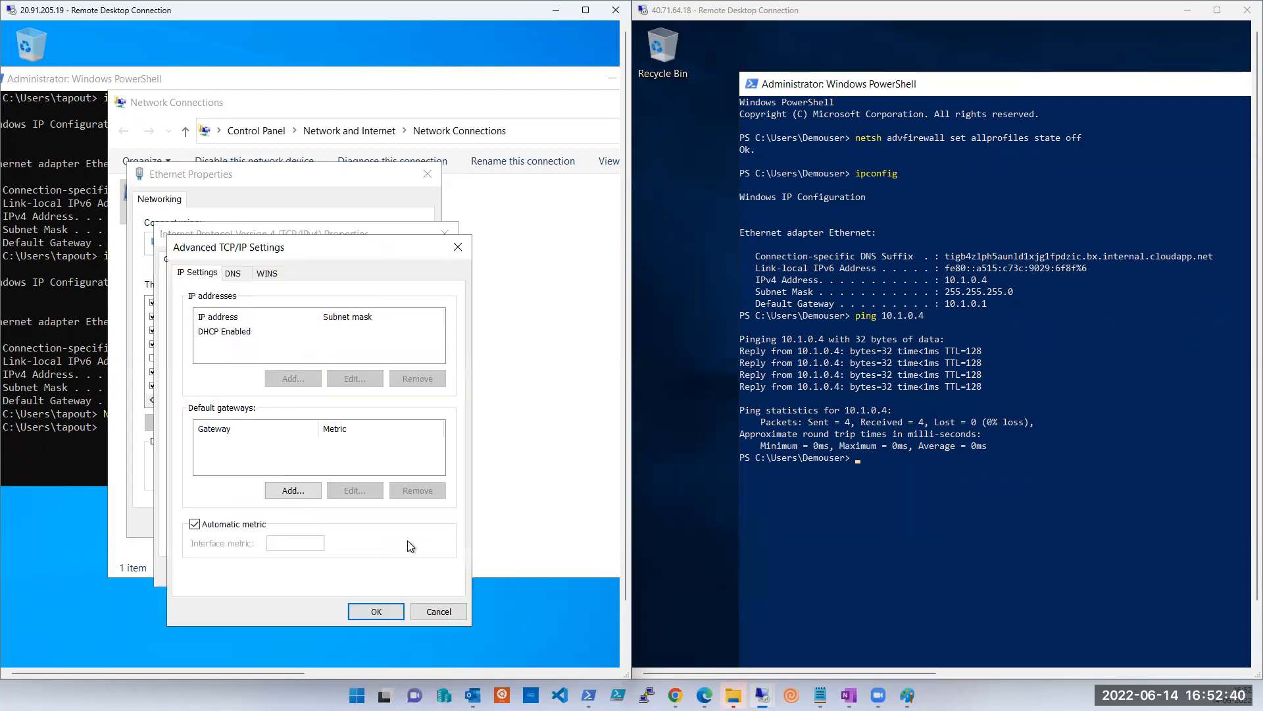
pyautogui.click(236, 276)
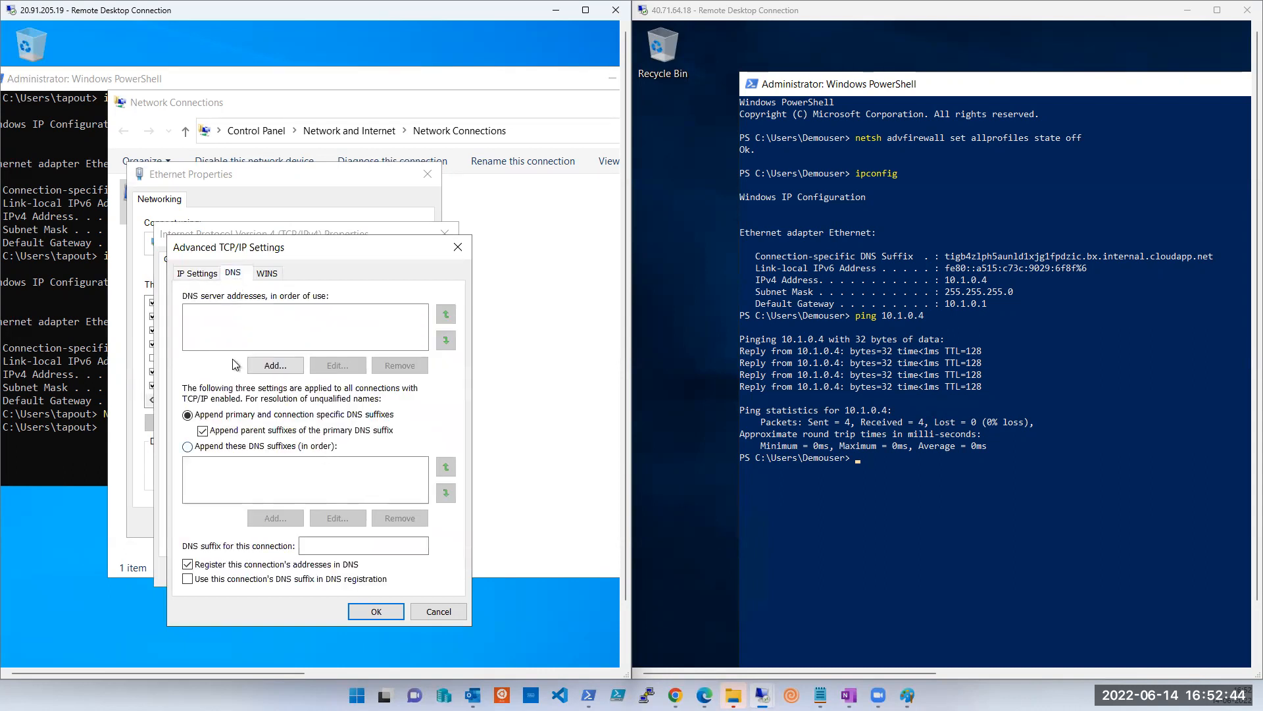
pyautogui.click(193, 276)
pyautogui.click(433, 613)
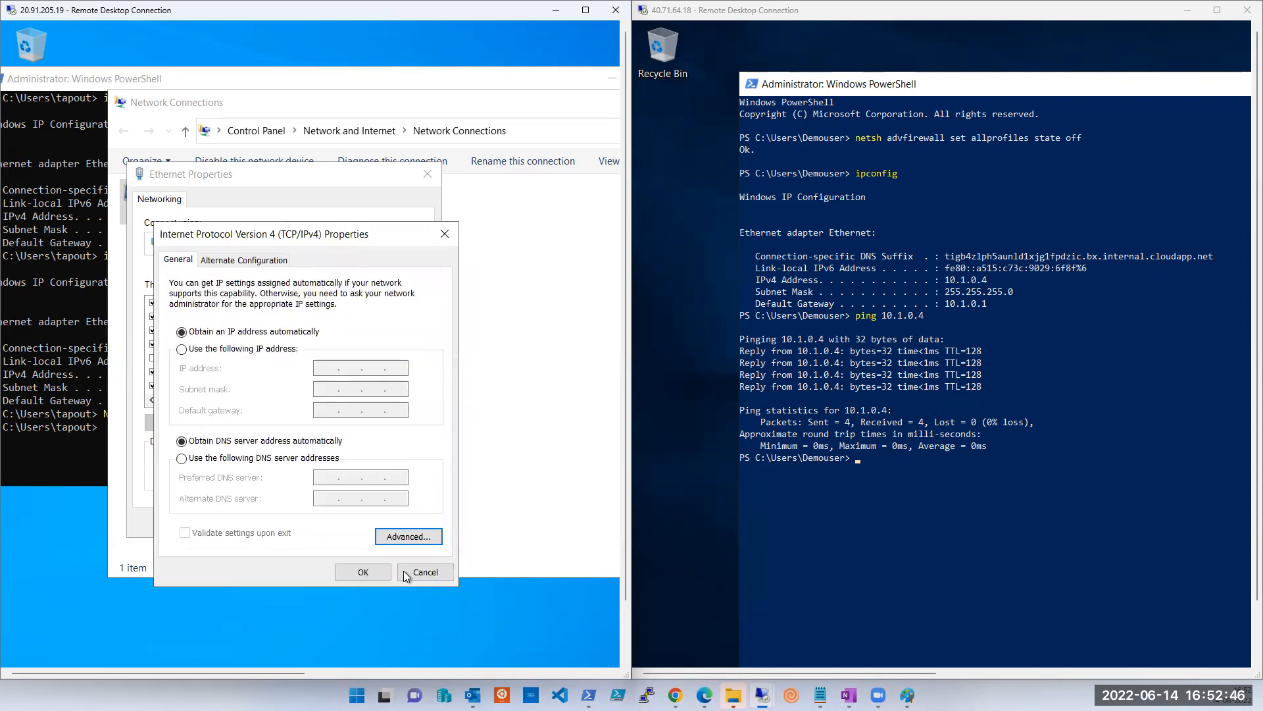
pyautogui.click(414, 571)
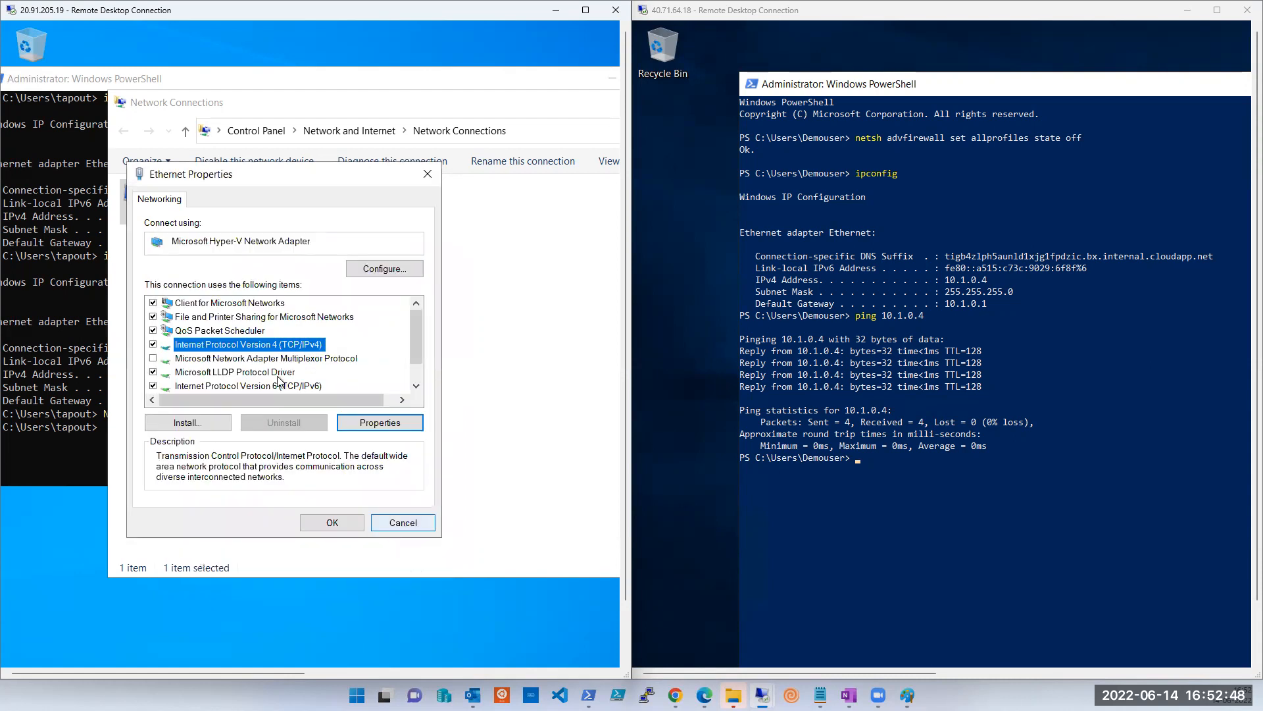
pyautogui.scroll(-1, 275, 352)
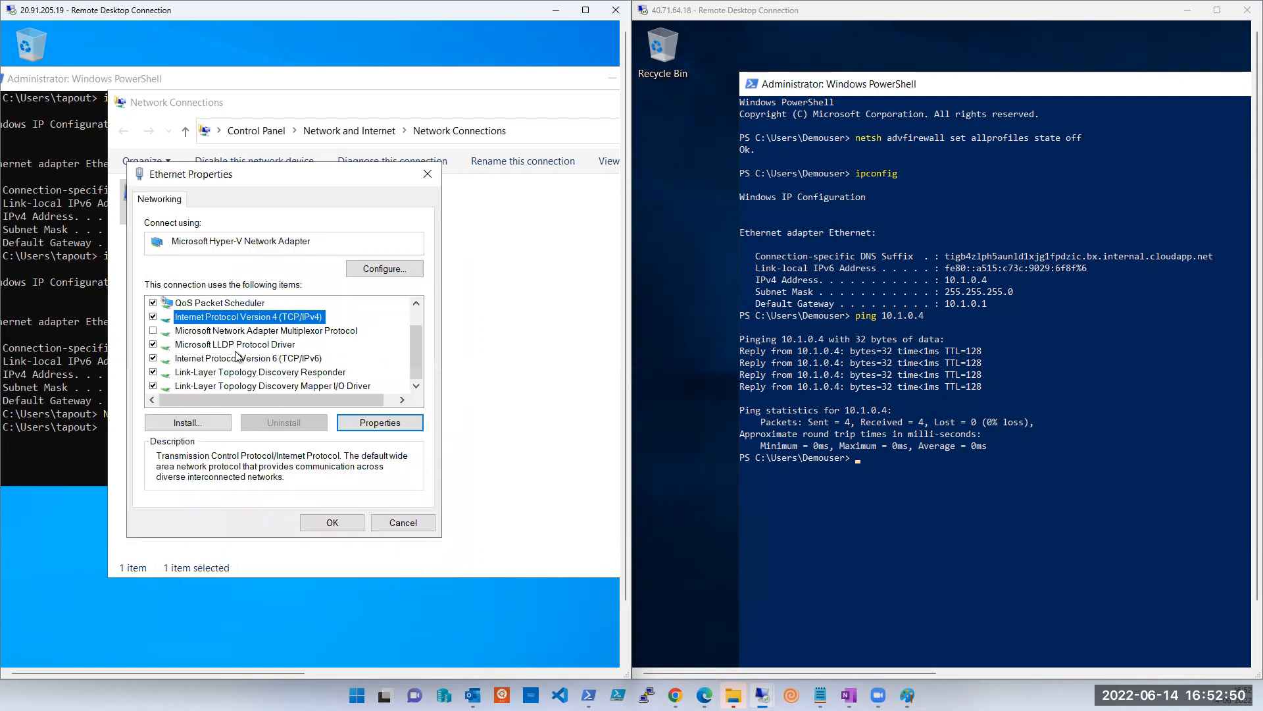
pyautogui.click(393, 523)
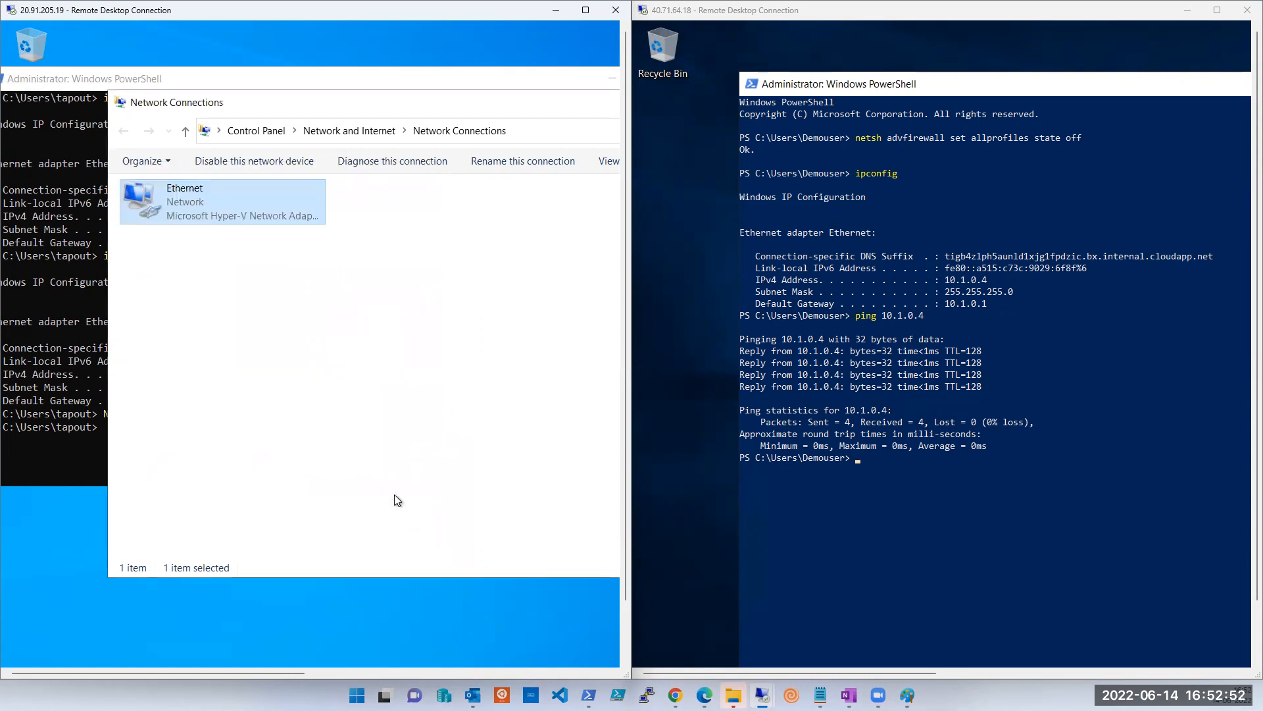
# Rerun ipconfig in PowerShell to confirm 10.1.0.4, then minimize the 20.91.205.19 session.
pyautogui.click(58, 329)
pyautogui.rightClick(58, 329)
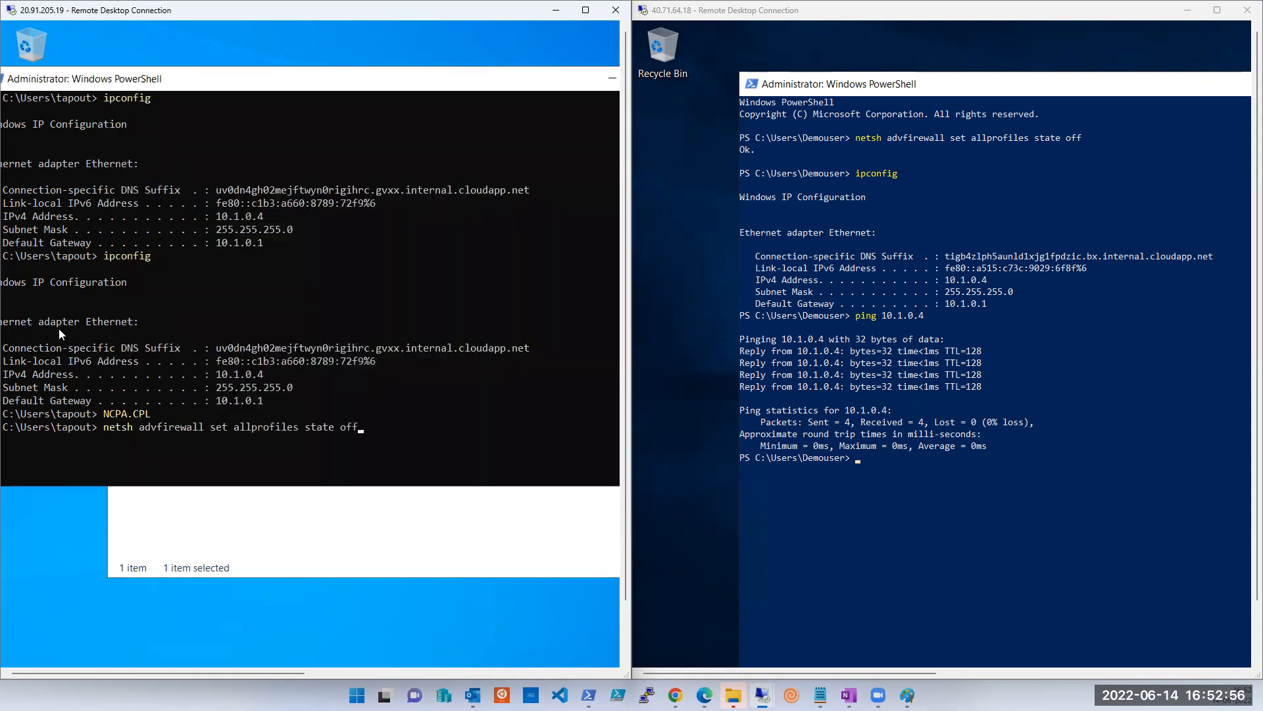
pyautogui.press('BackSpace')
pyautogui.press('BackSpace')
pyautogui.press('BackSpace')
pyautogui.press('BackSpace')
pyautogui.press('BackSpace')
pyautogui.press('BackSpace')
pyautogui.press('BackSpace')
pyautogui.press('BackSpace')
pyautogui.press('BackSpace')
pyautogui.press('BackSpace')
pyautogui.press('BackSpace')
pyautogui.press('BackSpace')
pyautogui.press('BackSpace')
pyautogui.press('BackSpace')
pyautogui.press('BackSpace')
pyautogui.press('BackSpace')
pyautogui.press('BackSpace')
pyautogui.press('BackSpace')
pyautogui.press('BackSpace')
pyautogui.press('BackSpace')
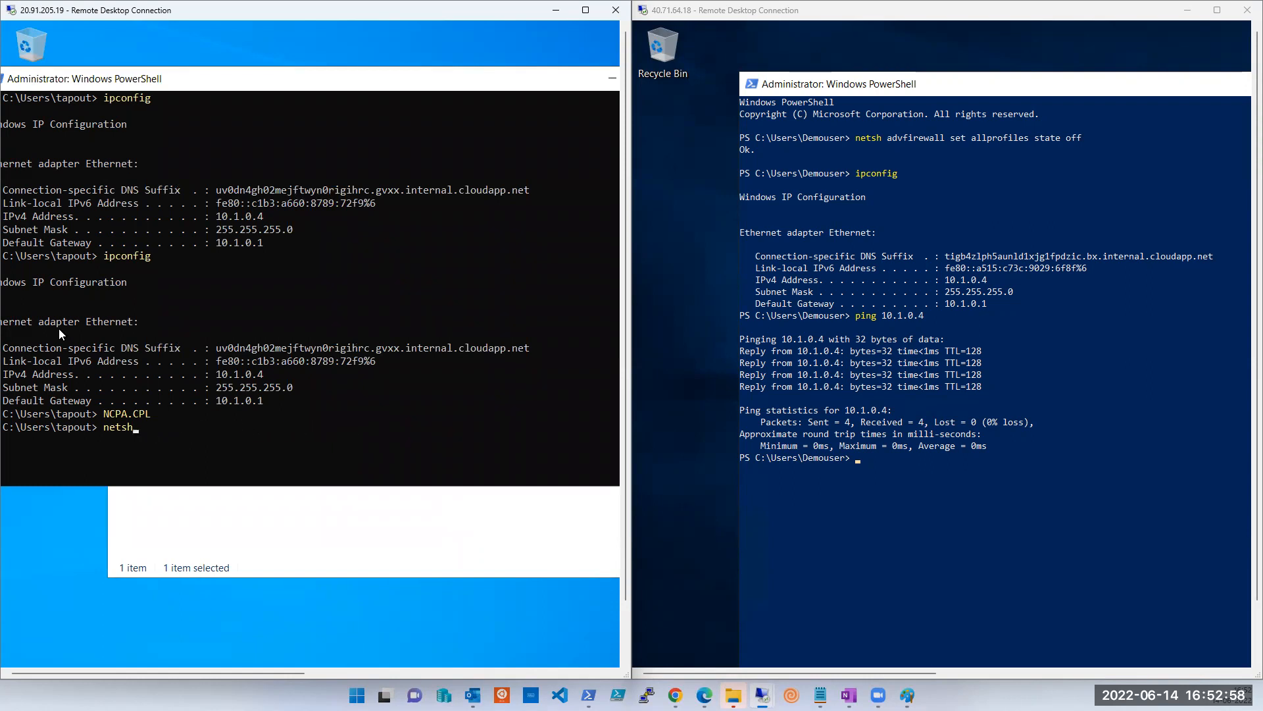
pyautogui.press('Up')
pyautogui.press('Up')
pyautogui.press('Return')
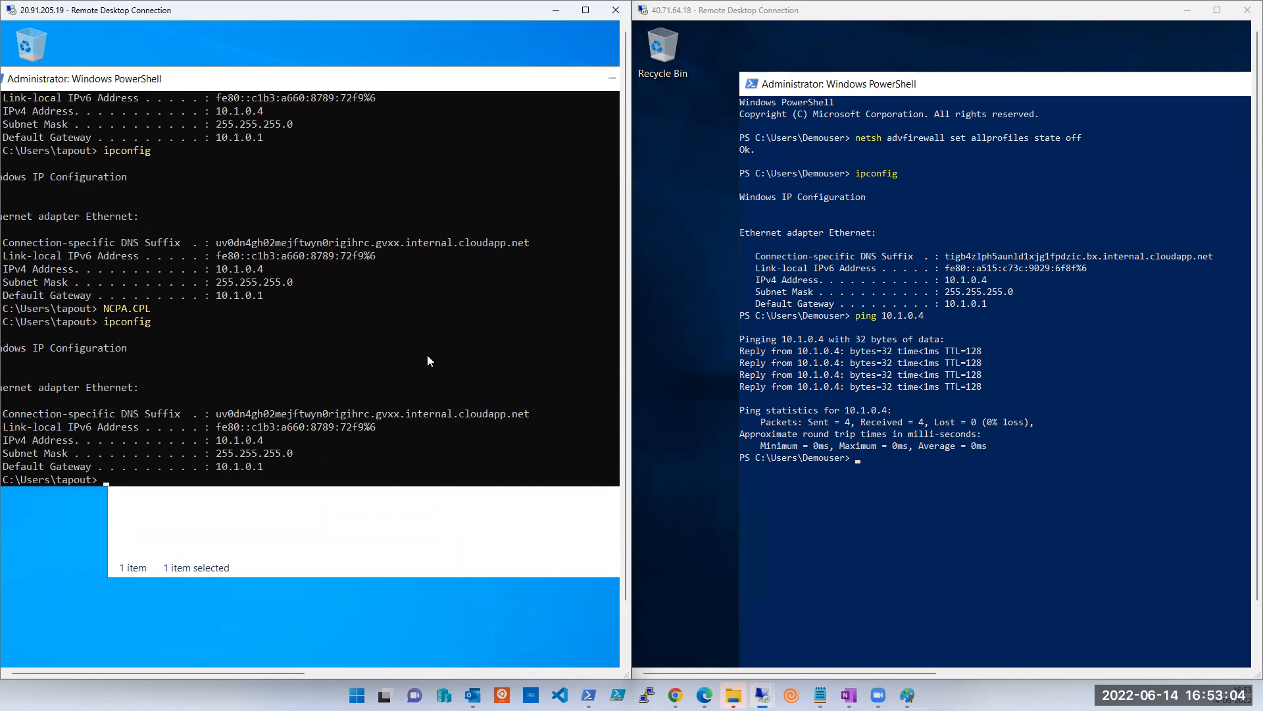
pyautogui.scroll(-6, 428, 354)
pyautogui.scroll(6, 428, 359)
pyautogui.click(556, 10)
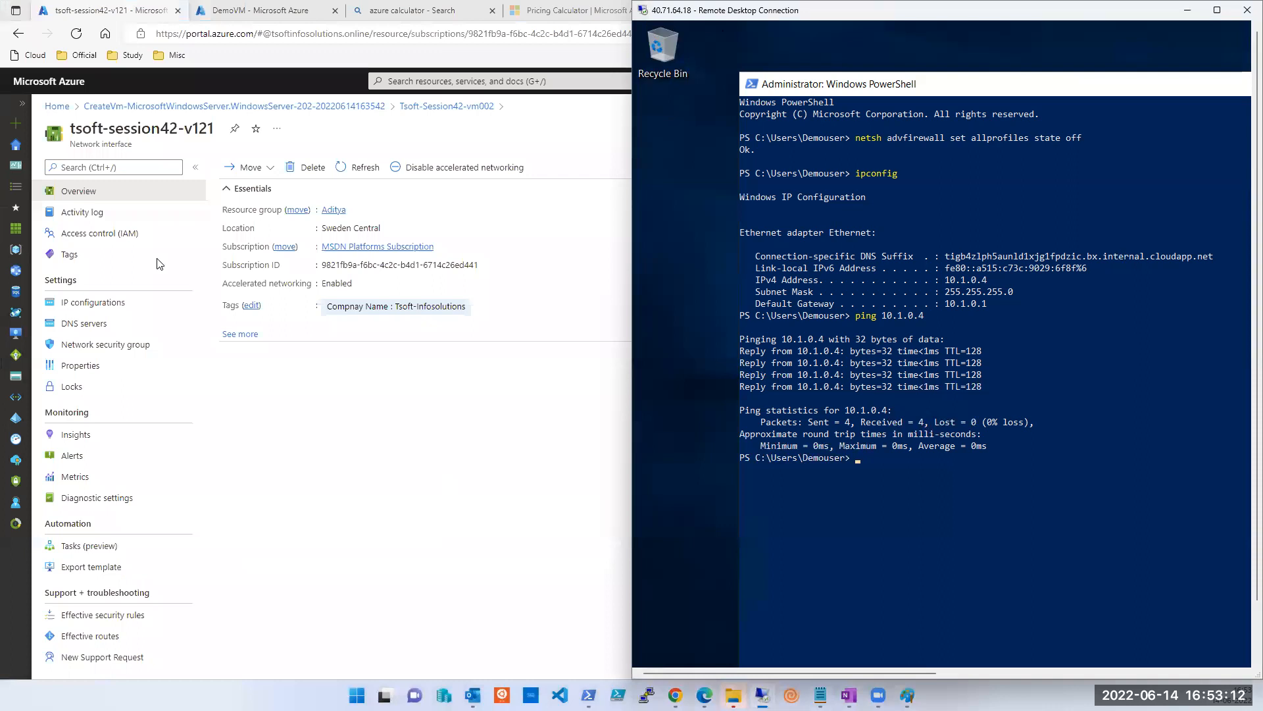
# Close the network interface page and open the Aditya resource group from the VM overview.
pyautogui.click(98, 177)
pyautogui.click(1239, 129)
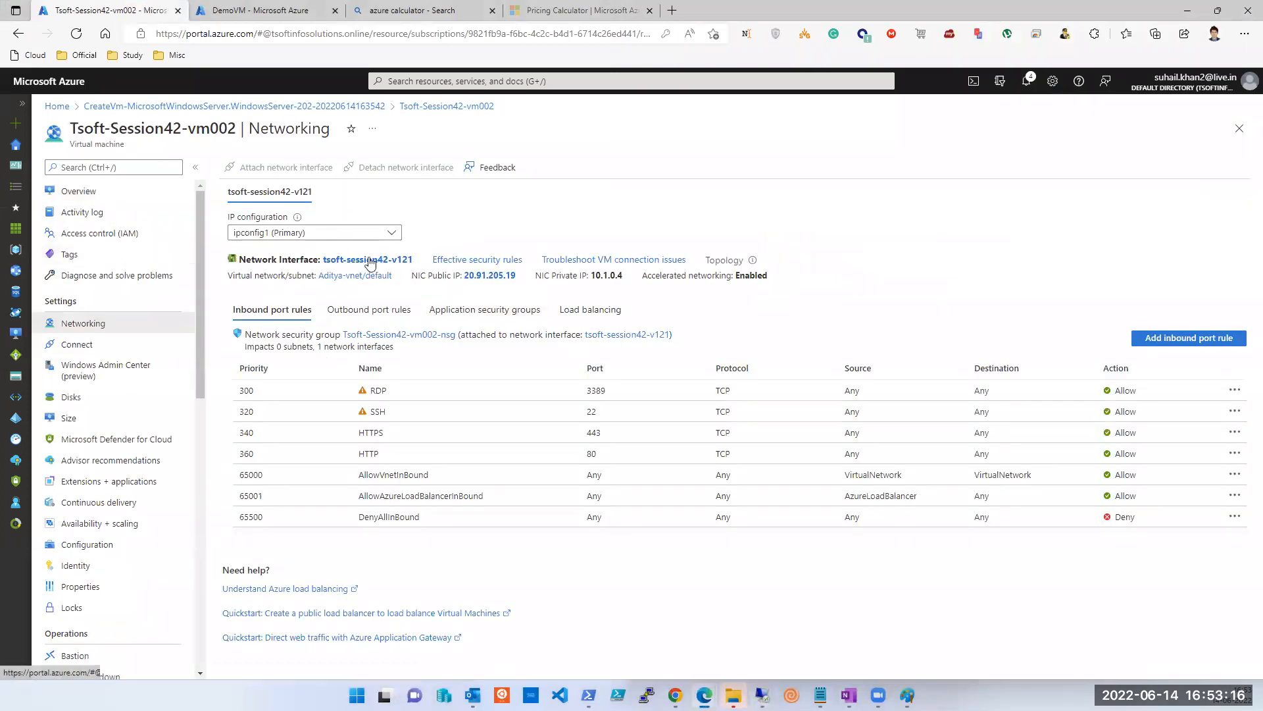
pyautogui.click(100, 197)
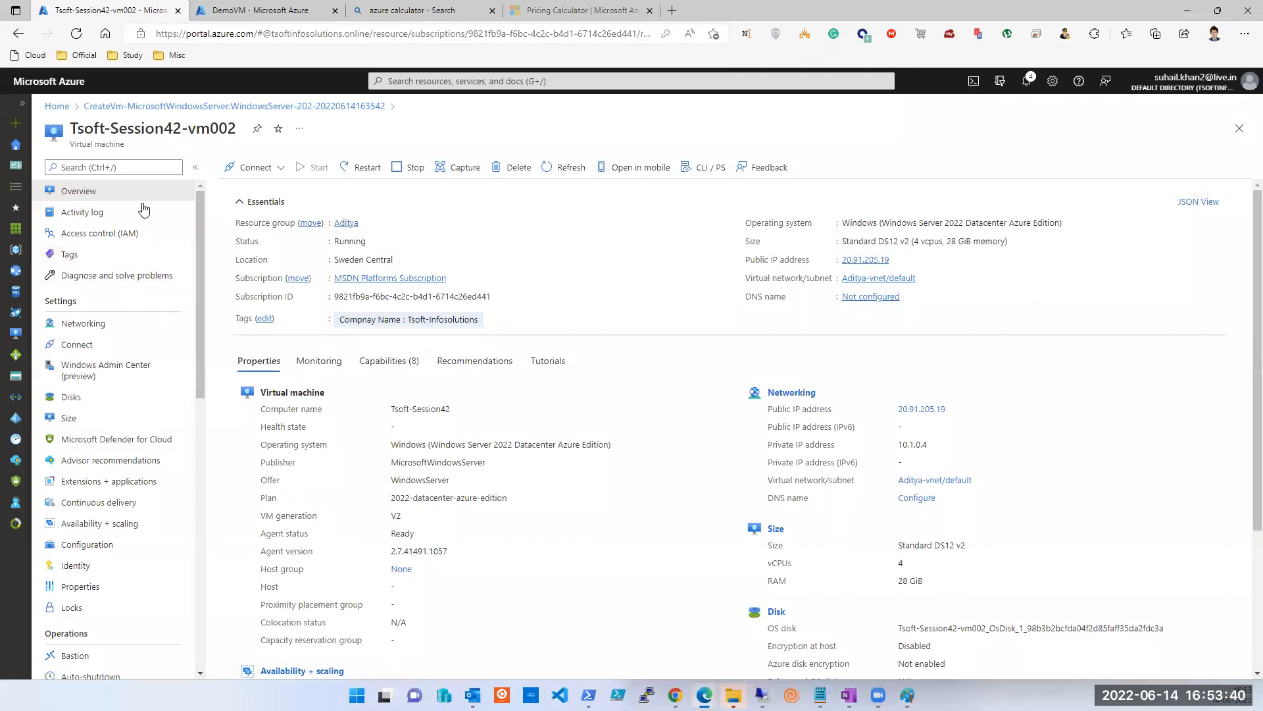
pyautogui.click(339, 224)
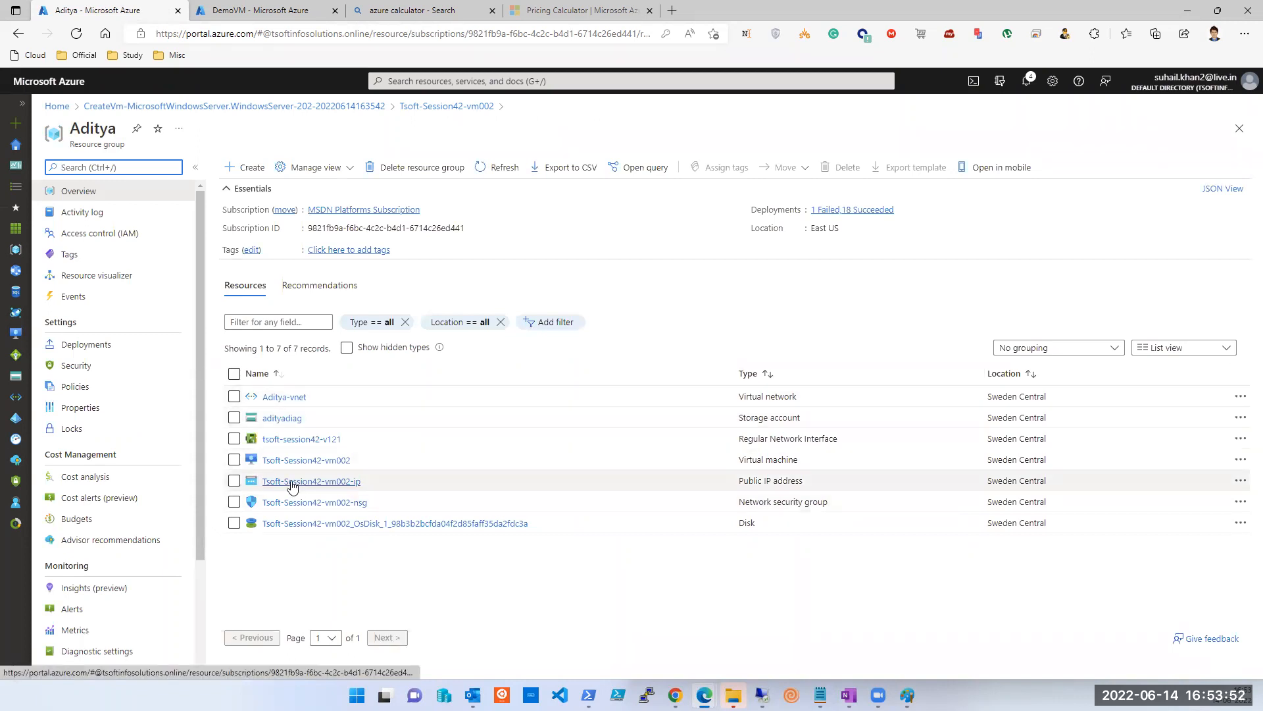
pyautogui.click(248, 169)
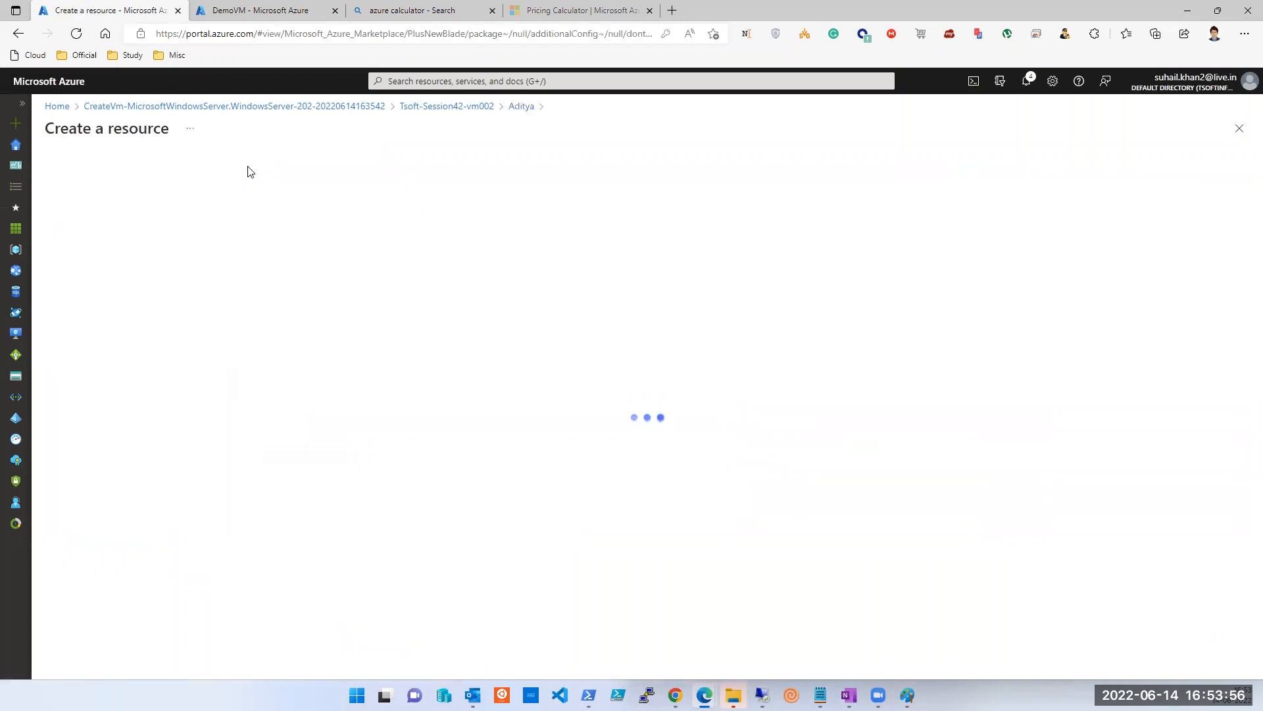
# Start a new virtual machine named tSOFT-sESSION42-VM005 in the Germany West Central region.
pyautogui.click(274, 229)
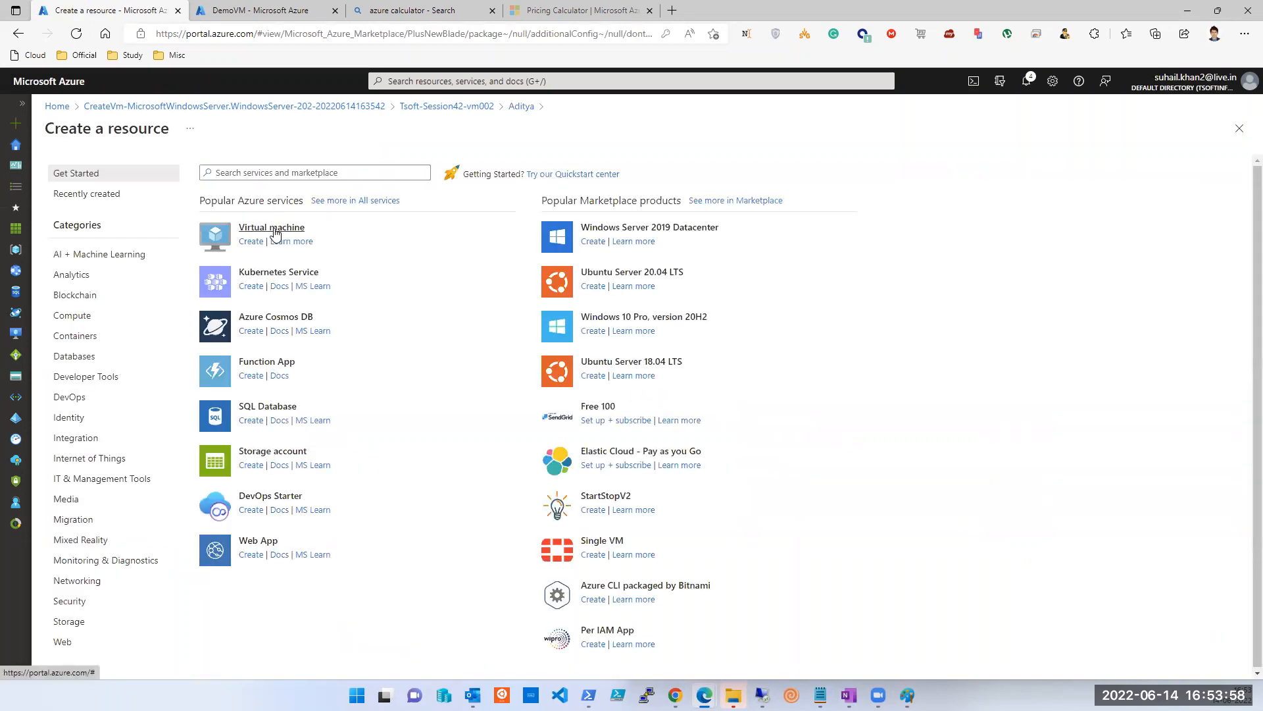
pyautogui.click(274, 231)
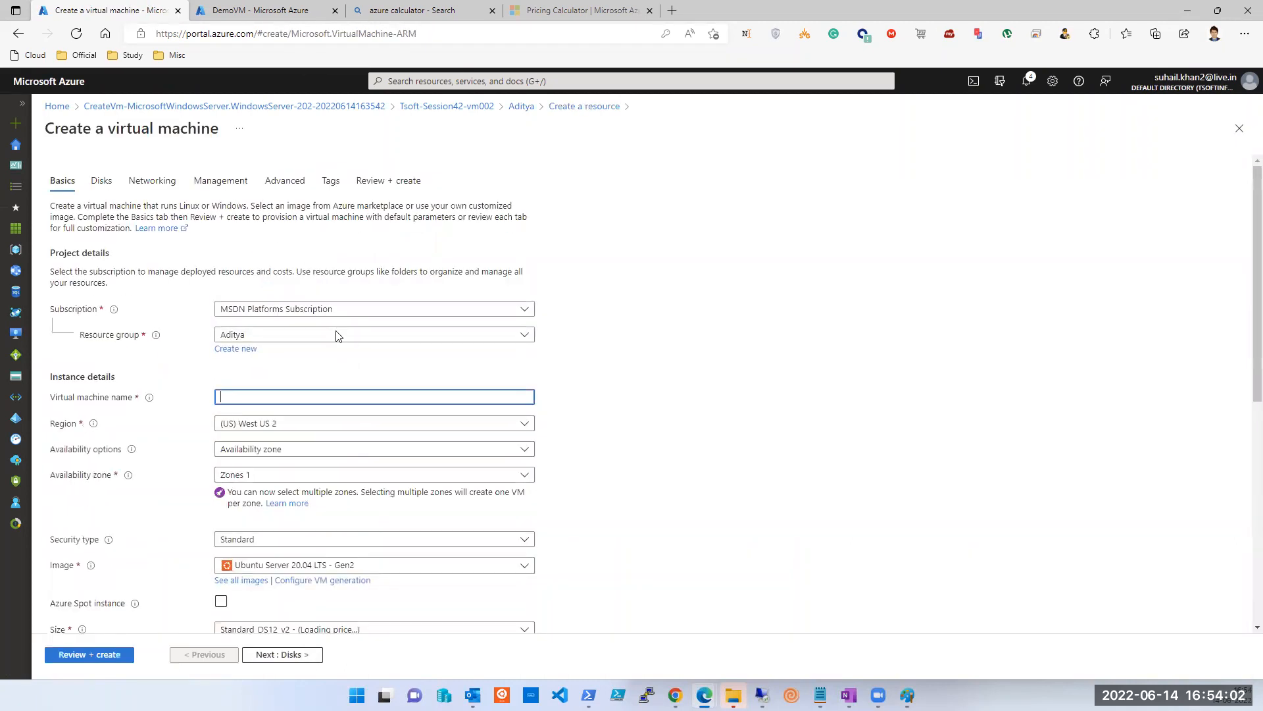
pyautogui.click(296, 390)
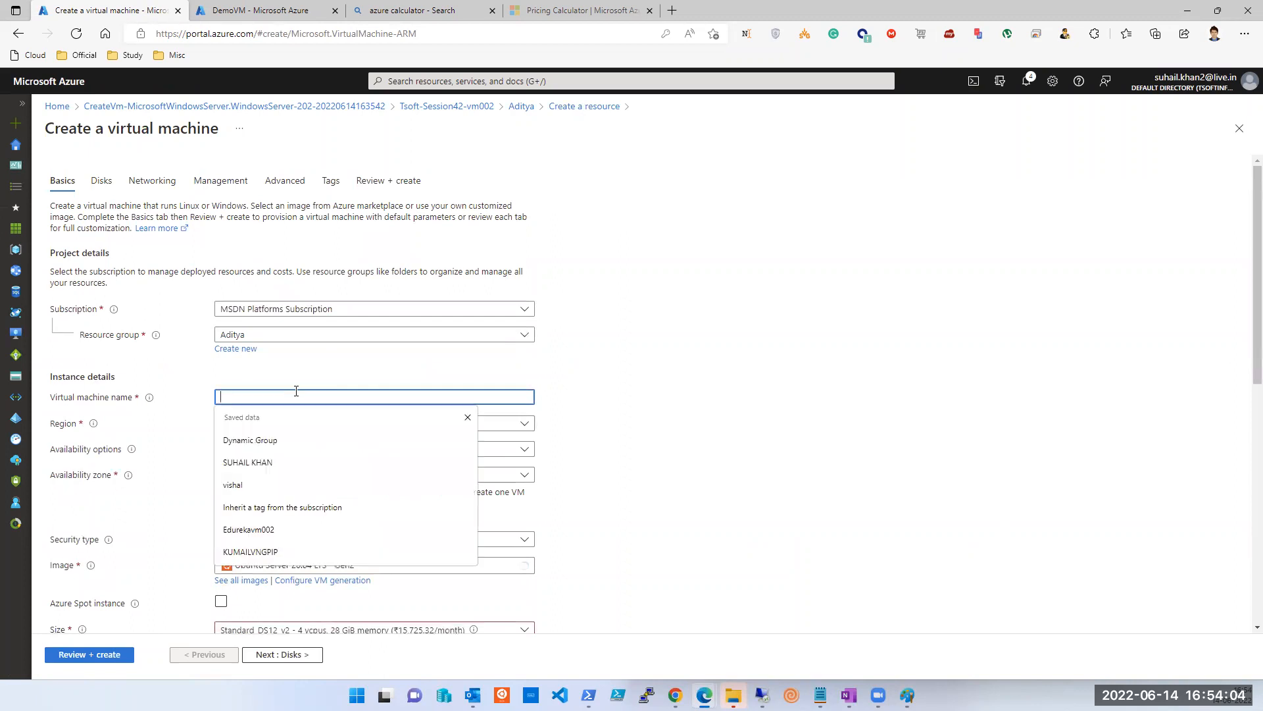
pyautogui.write('tSOFT-sESSION42-VM005')
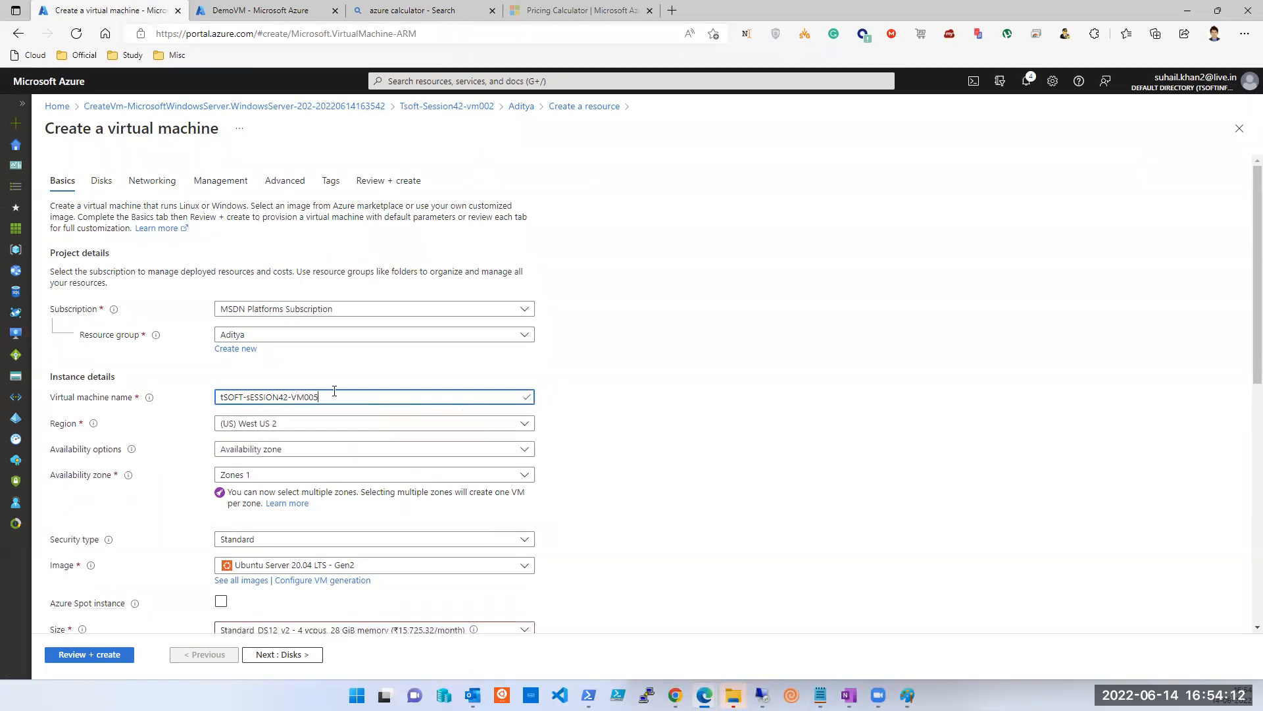
pyautogui.click(289, 432)
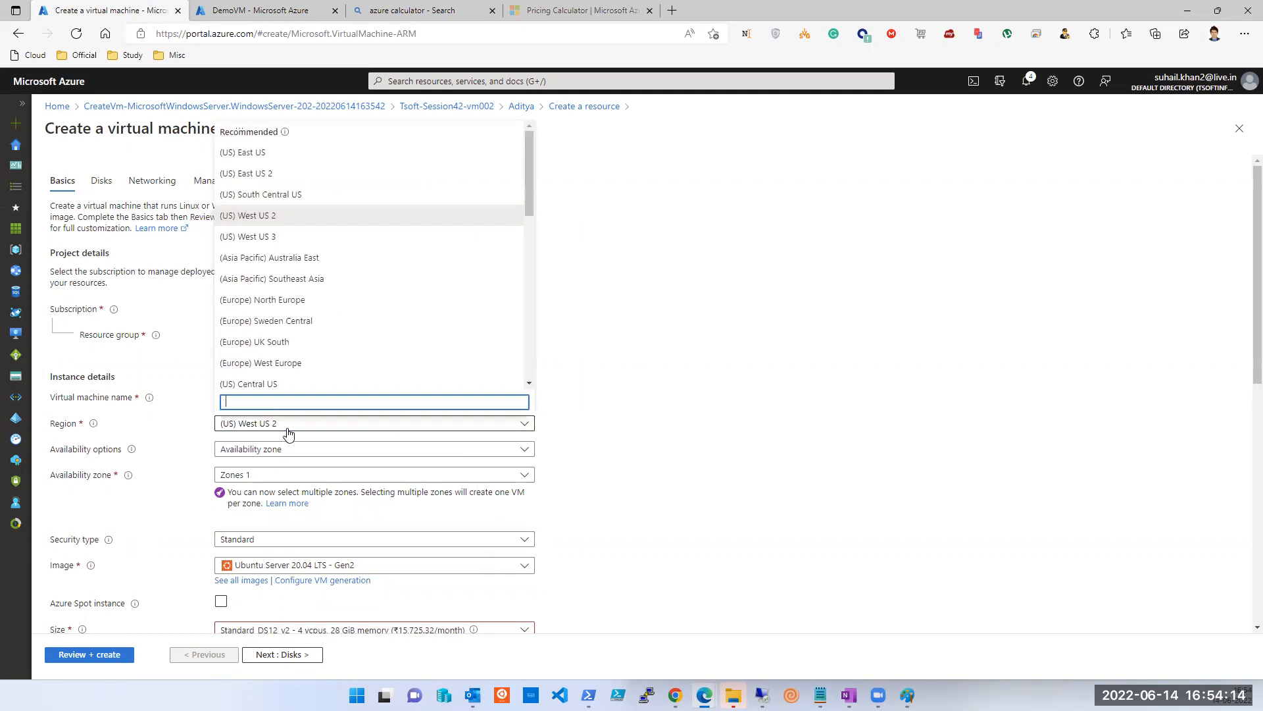
pyautogui.scroll(-3, 283, 279)
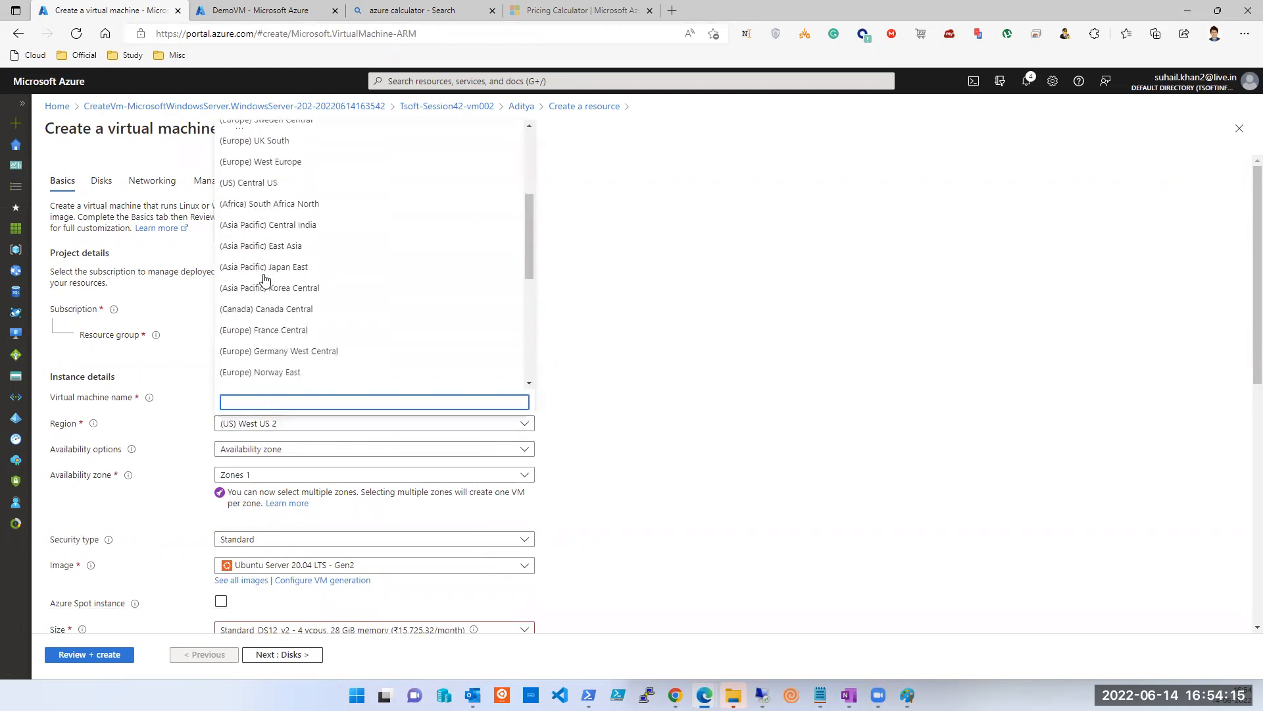
pyautogui.click(279, 359)
pyautogui.scroll(-2, 507, 409)
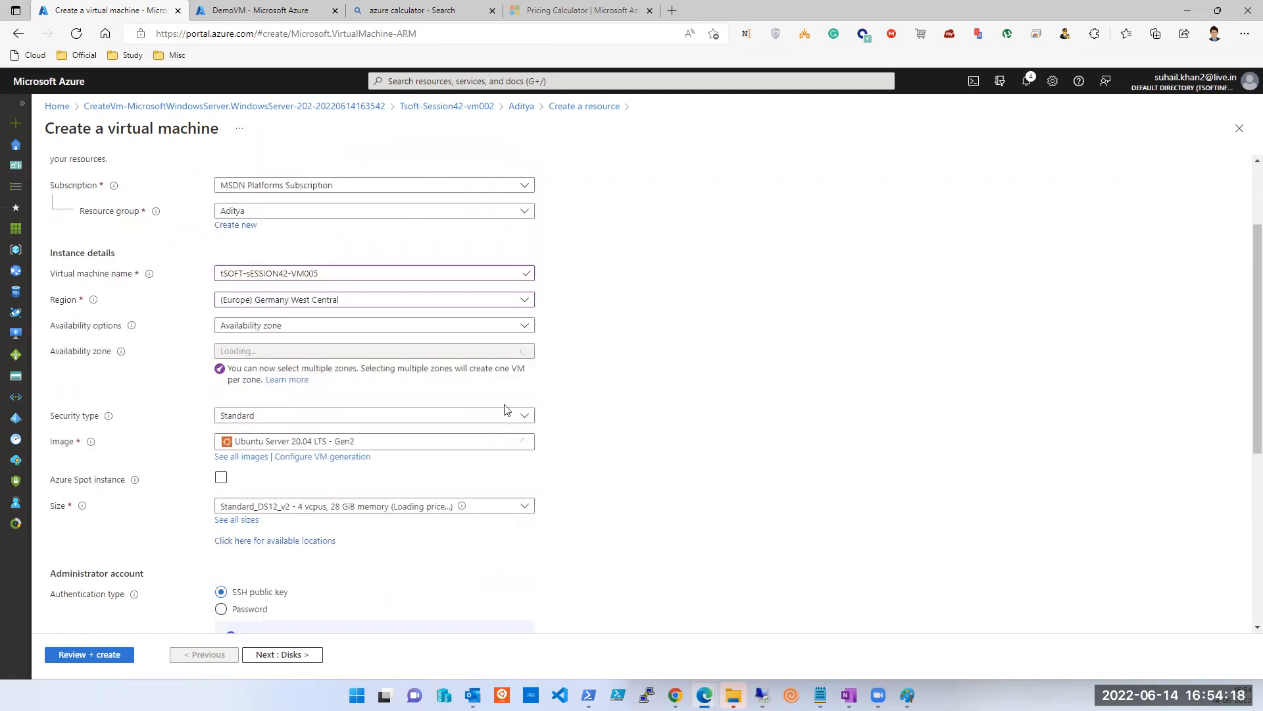
# Choose no infrastructure redundancy and switch the image from Ubuntu Server 20.04 LTS to Windows Server.
pyautogui.click(329, 306)
pyautogui.click(288, 323)
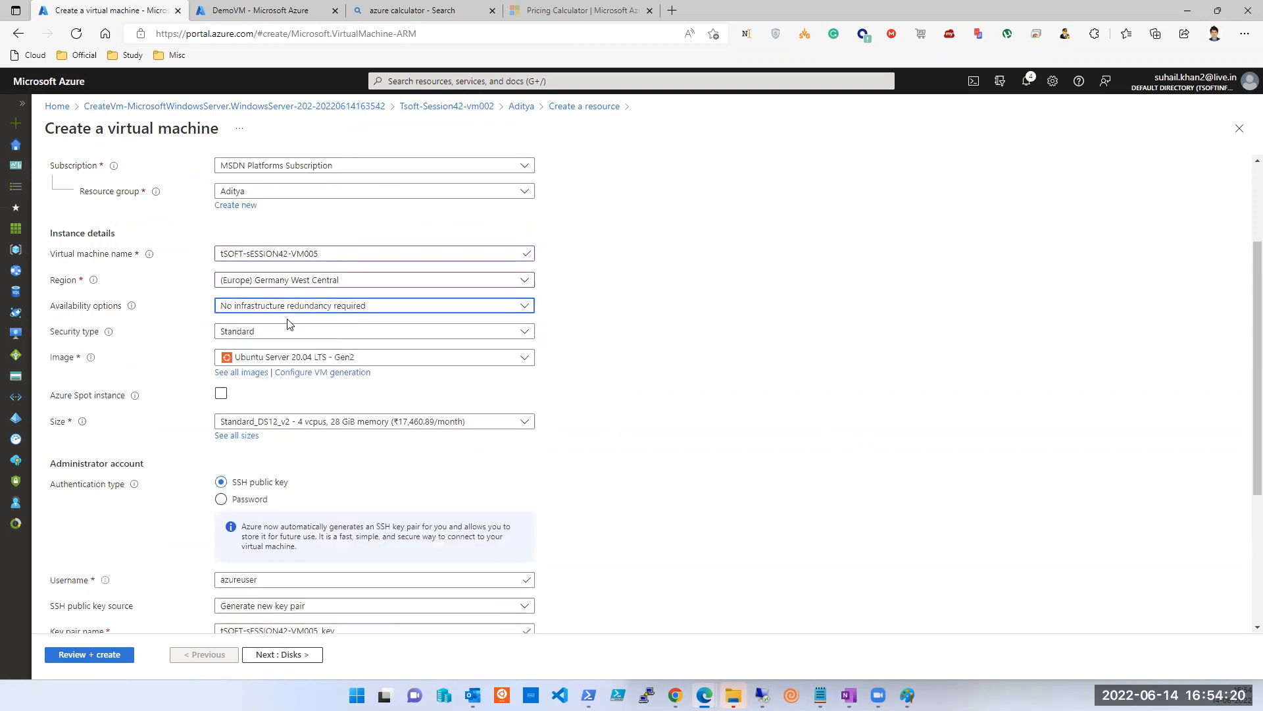
pyautogui.click(338, 358)
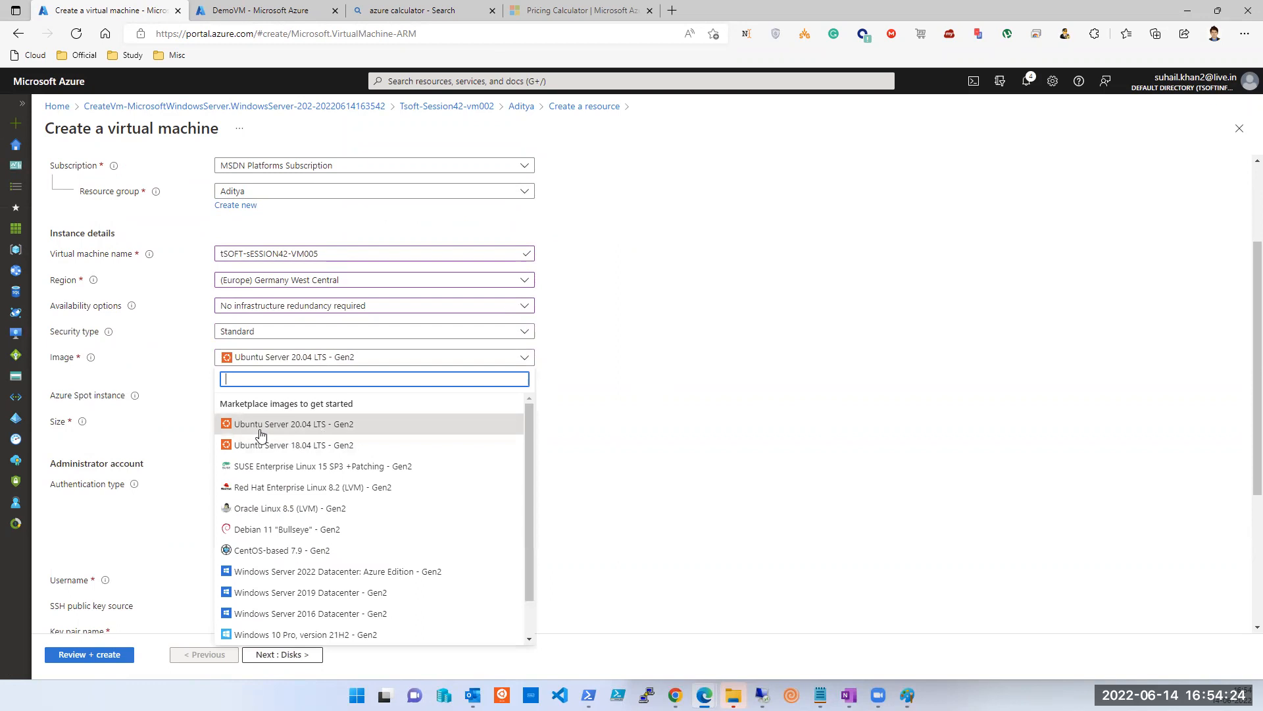
pyautogui.click(296, 424)
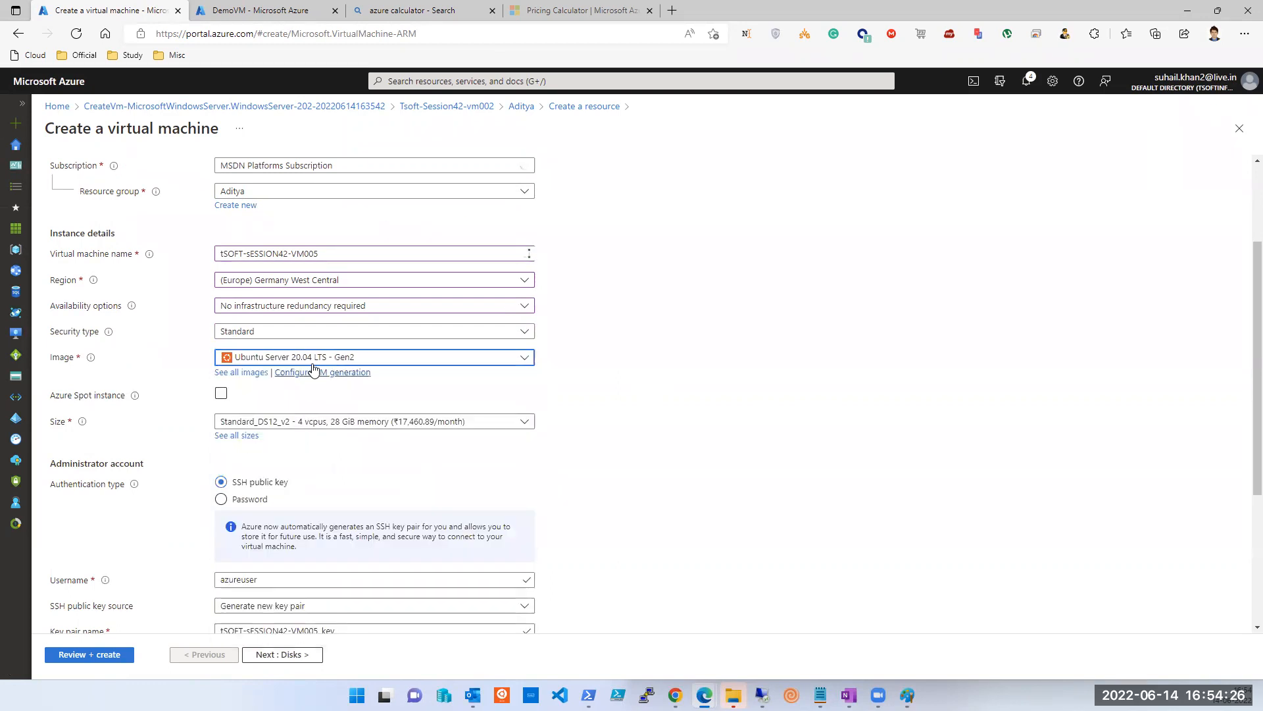
pyautogui.click(341, 360)
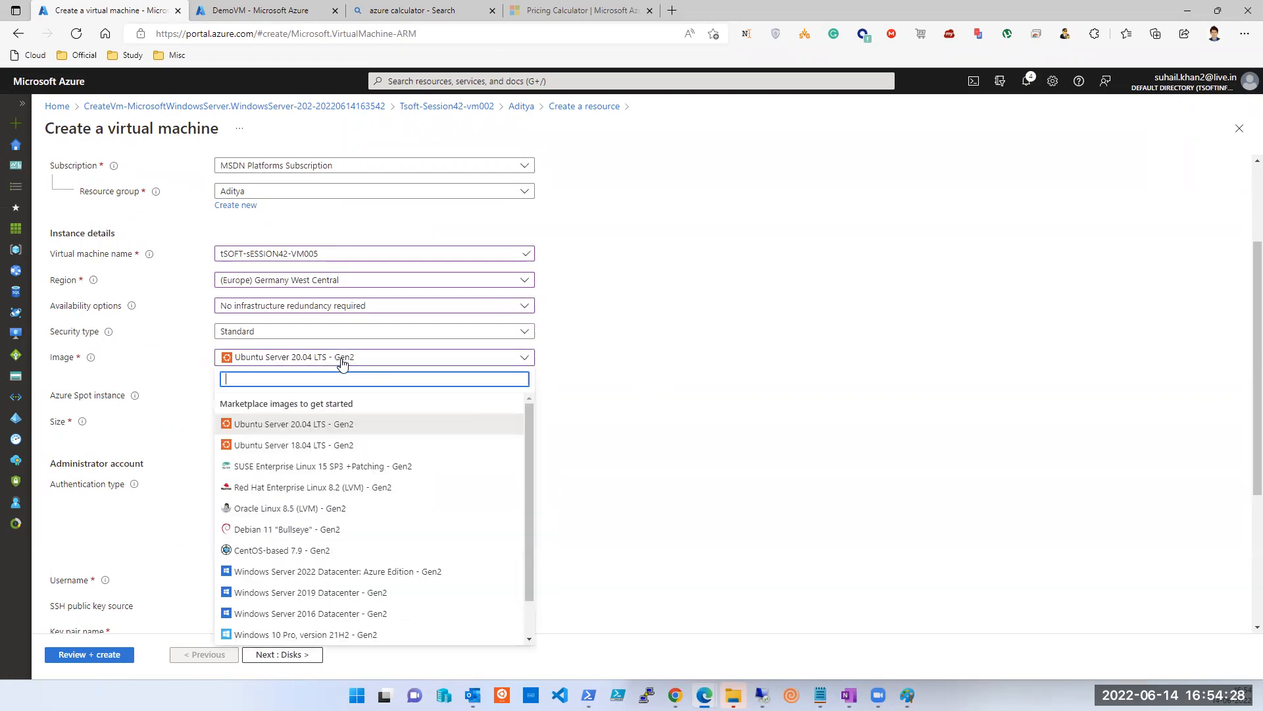
pyautogui.click(335, 592)
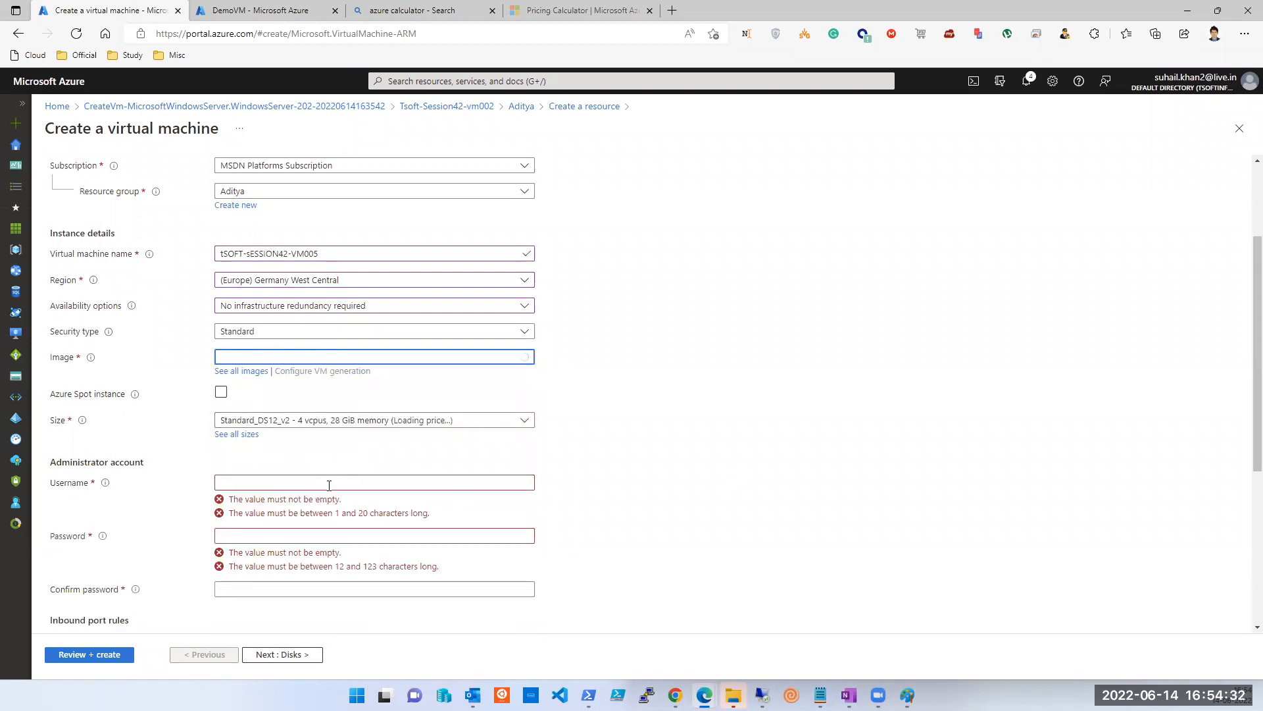
# Fill in the administrator username, then enter and confirm the administrator password.
pyautogui.click(329, 485)
pyautogui.write('tapout')
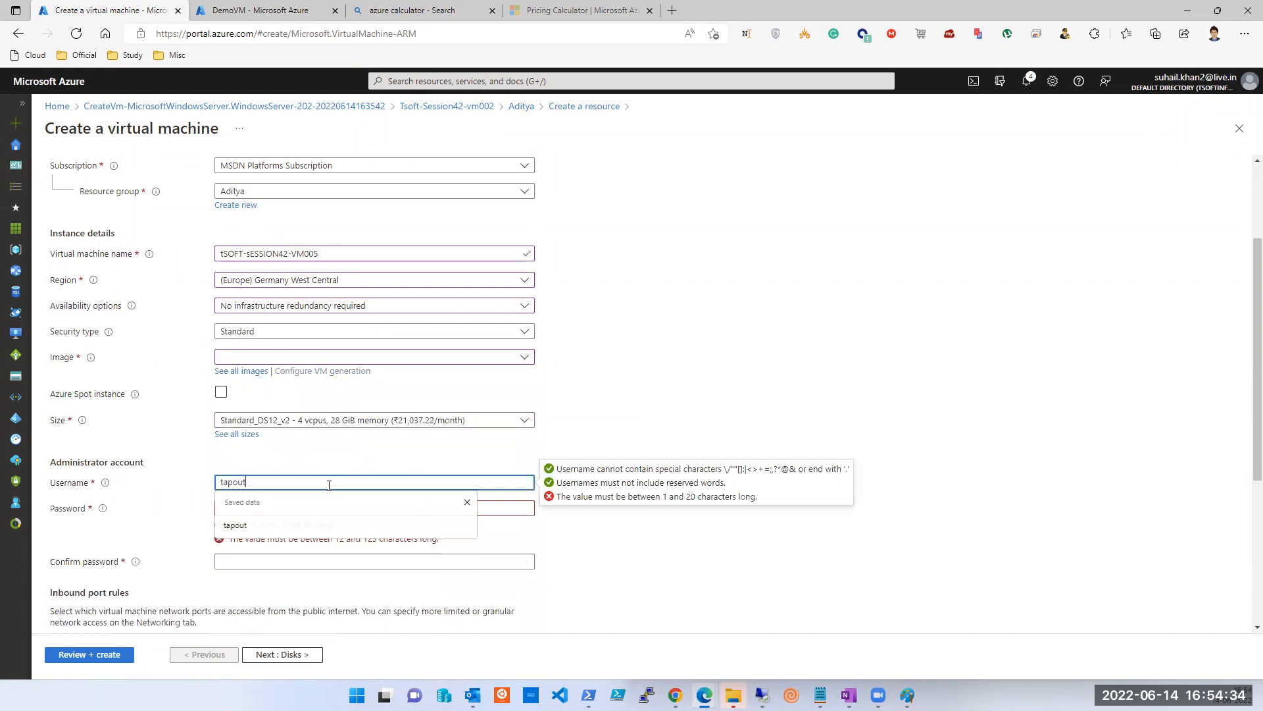
pyautogui.press('Tab')
pyautogui.write('••••••')
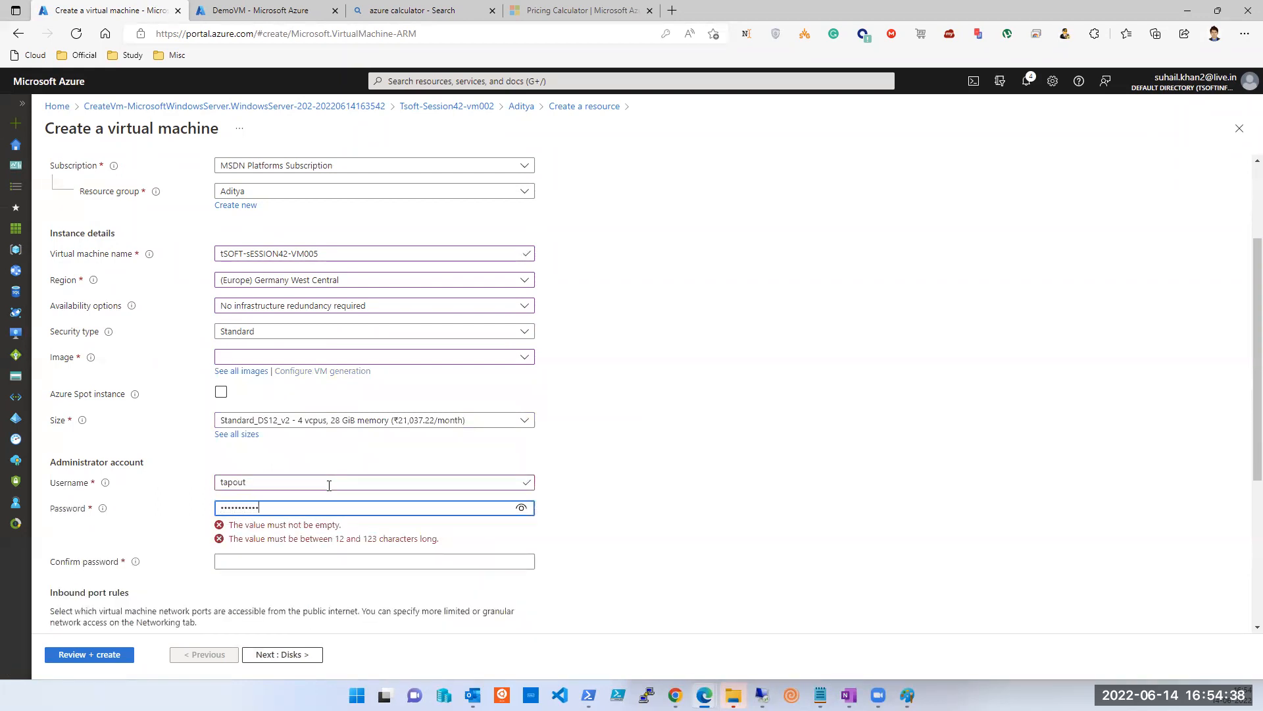
pyautogui.write('•••••••')
pyautogui.press('Tab')
pyautogui.write('•••')
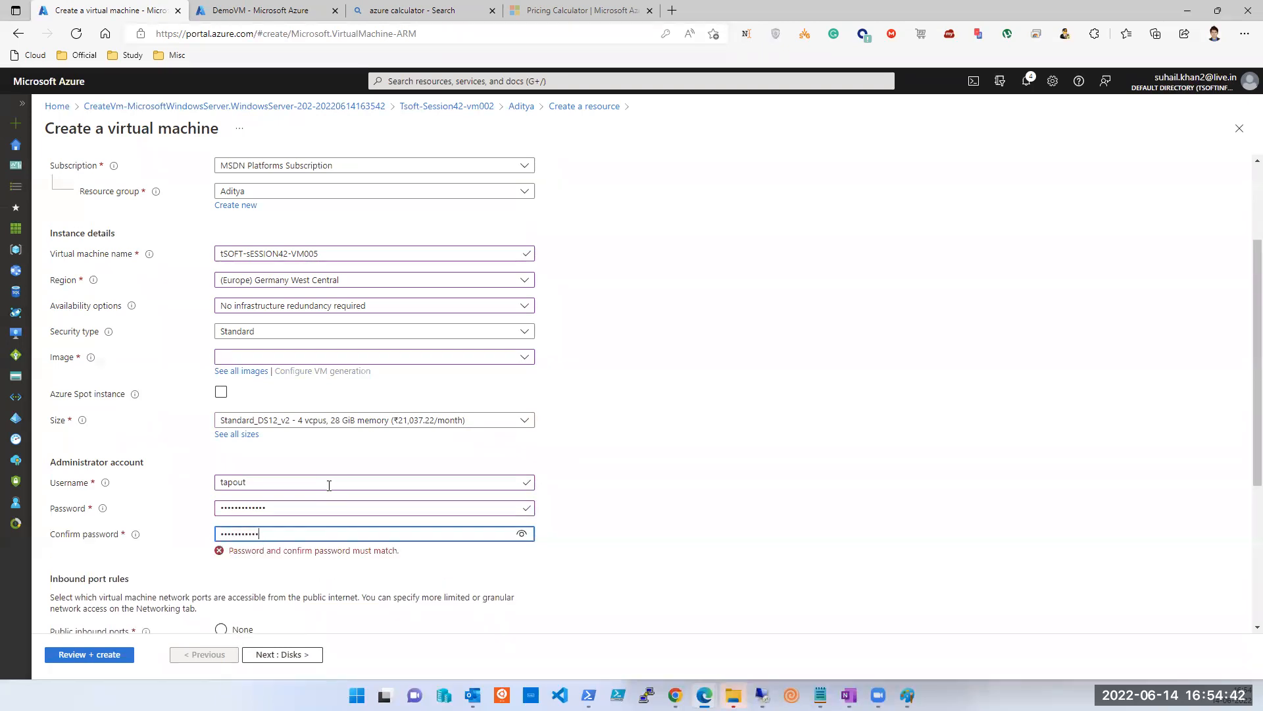
# Allow HTTP (80), HTTPS (443) and SSH (22) inbound alongside RDP, then go to Disks.
pyautogui.scroll(-4, 329, 484)
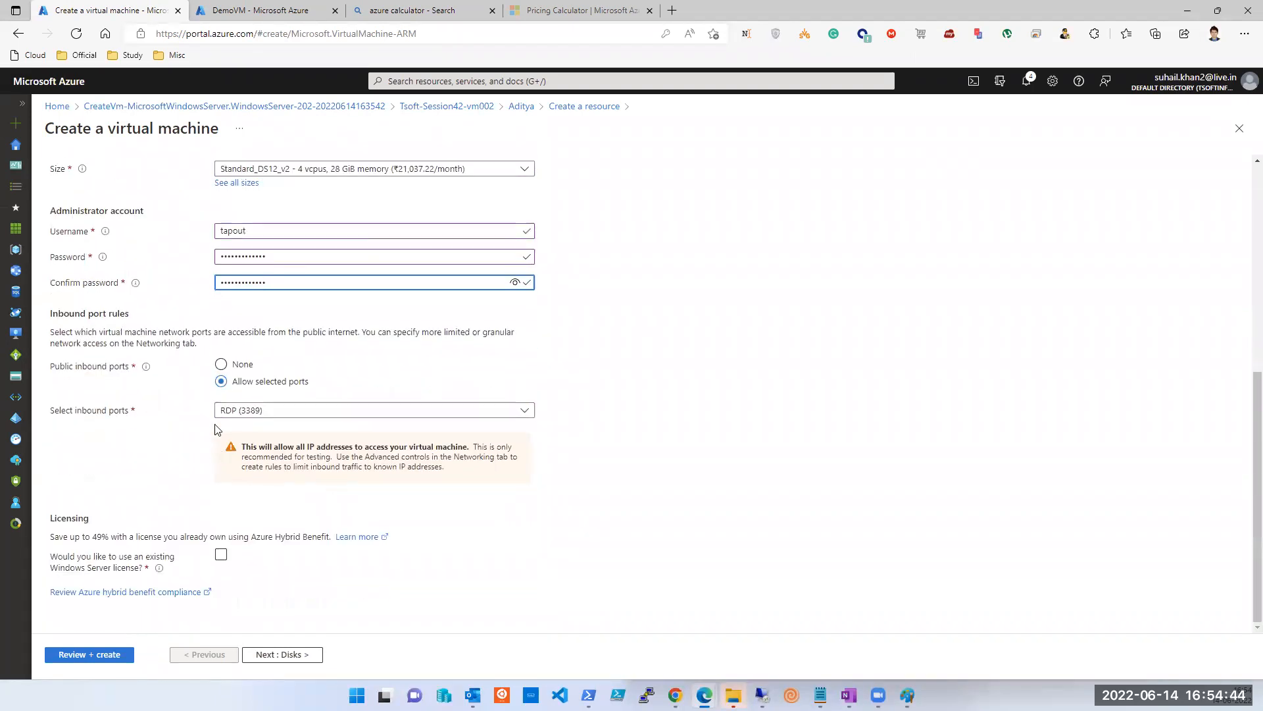
pyautogui.click(223, 411)
pyautogui.click(226, 467)
pyautogui.click(225, 448)
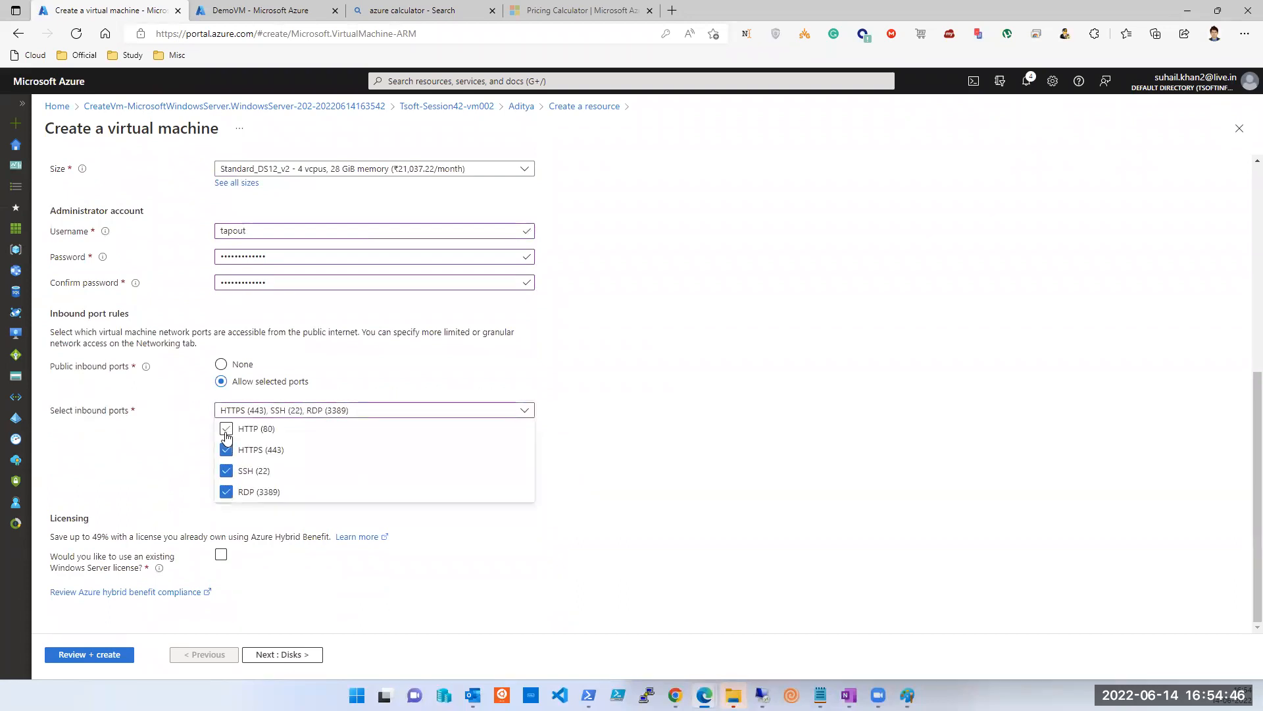
pyautogui.click(226, 428)
pyautogui.click(764, 430)
pyautogui.click(268, 654)
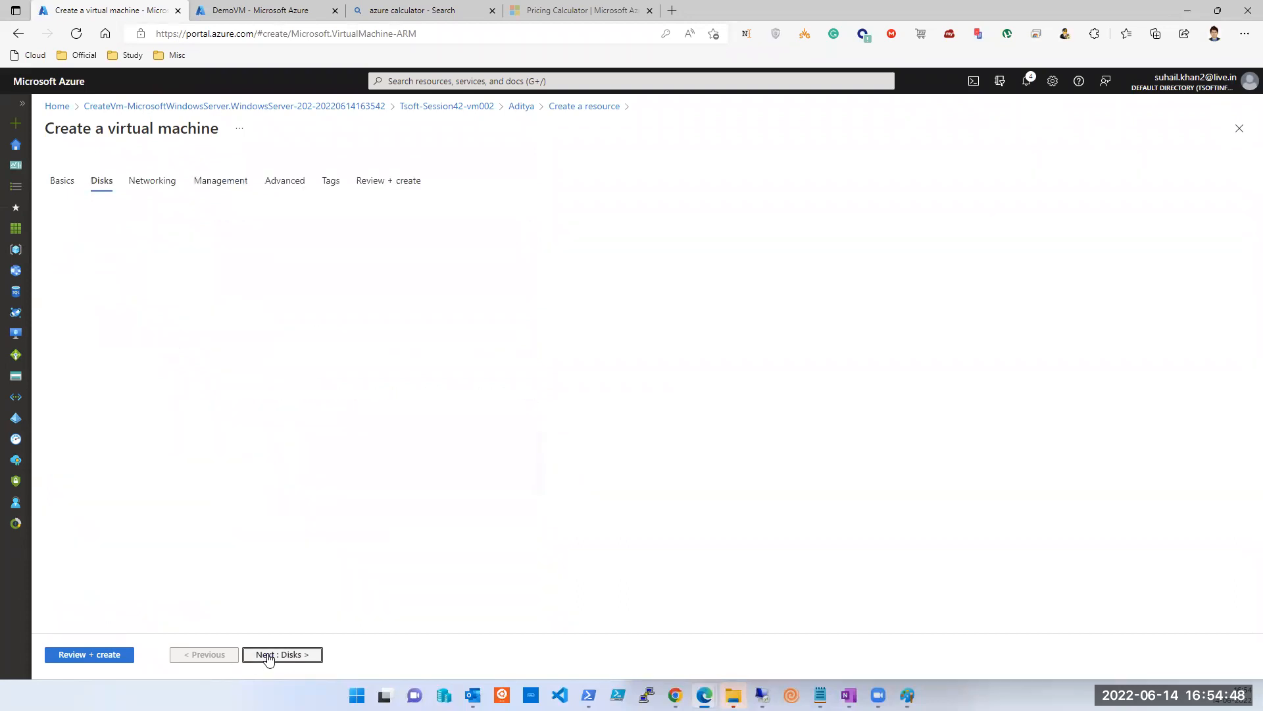
# Create a new virtual network and change its 10.2.0.0/16 address range to 192.168.10.0/25.
pyautogui.click(267, 655)
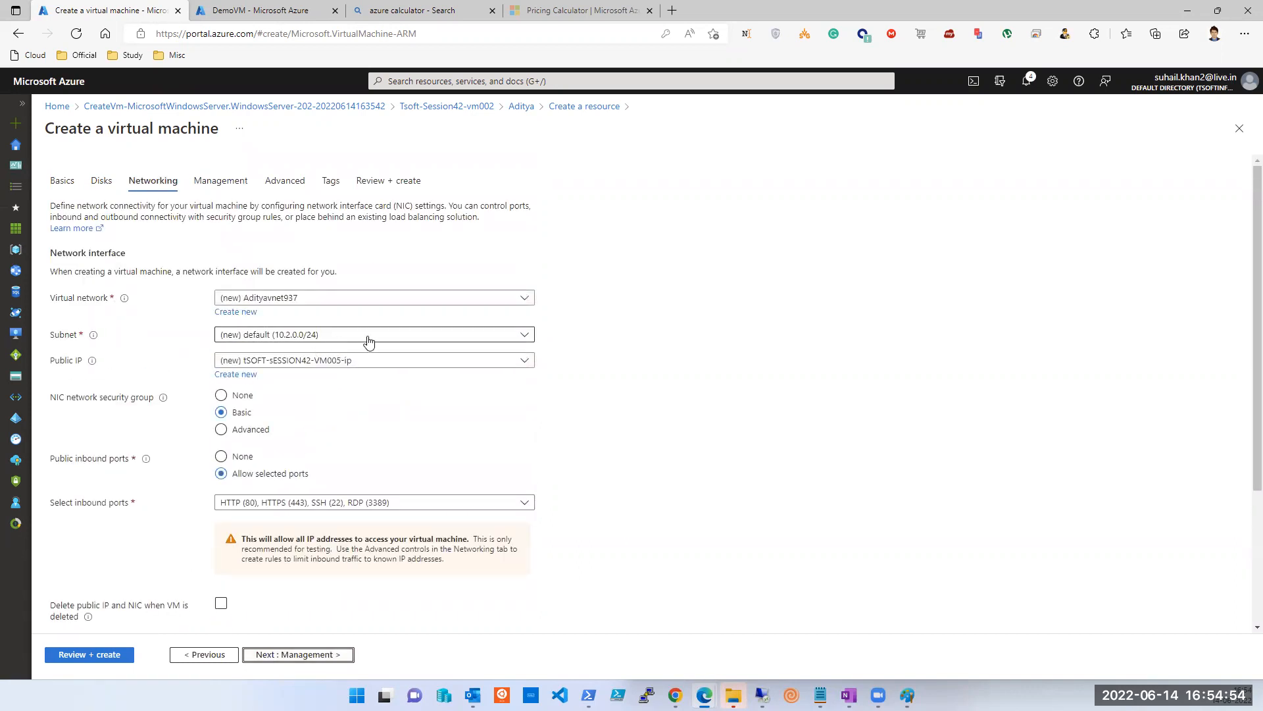
pyautogui.click(250, 316)
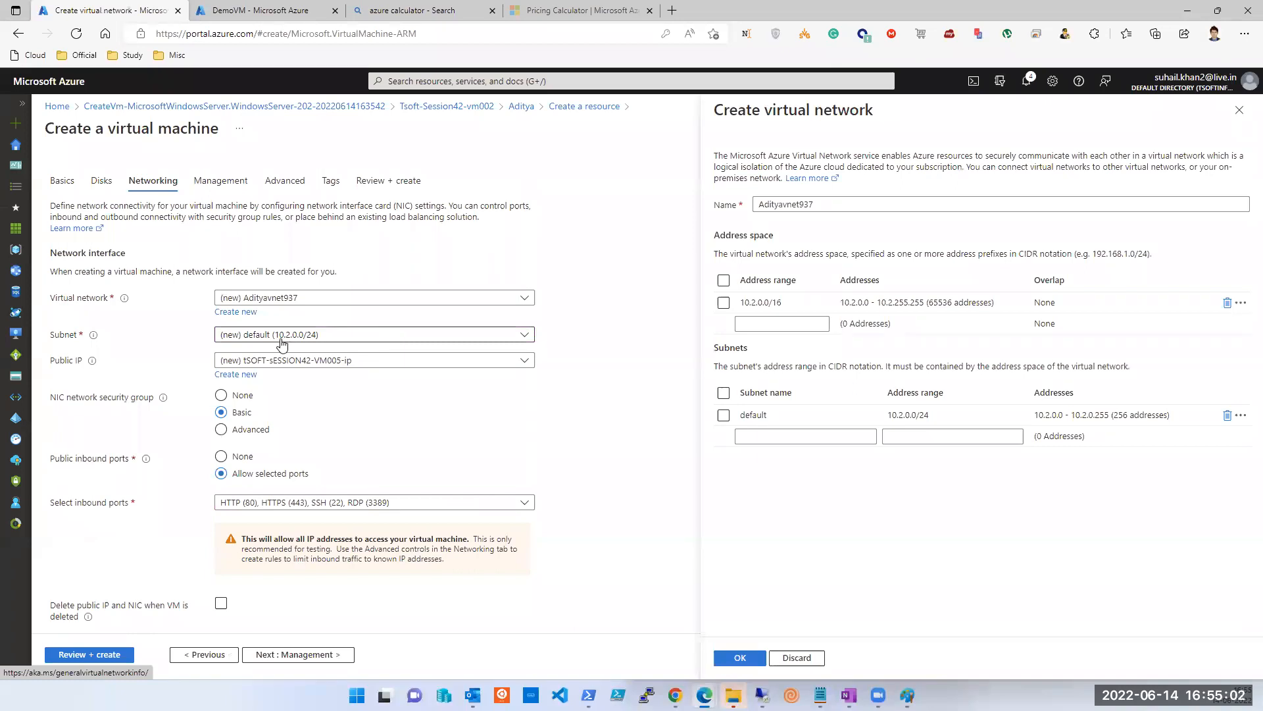
pyautogui.click(789, 303)
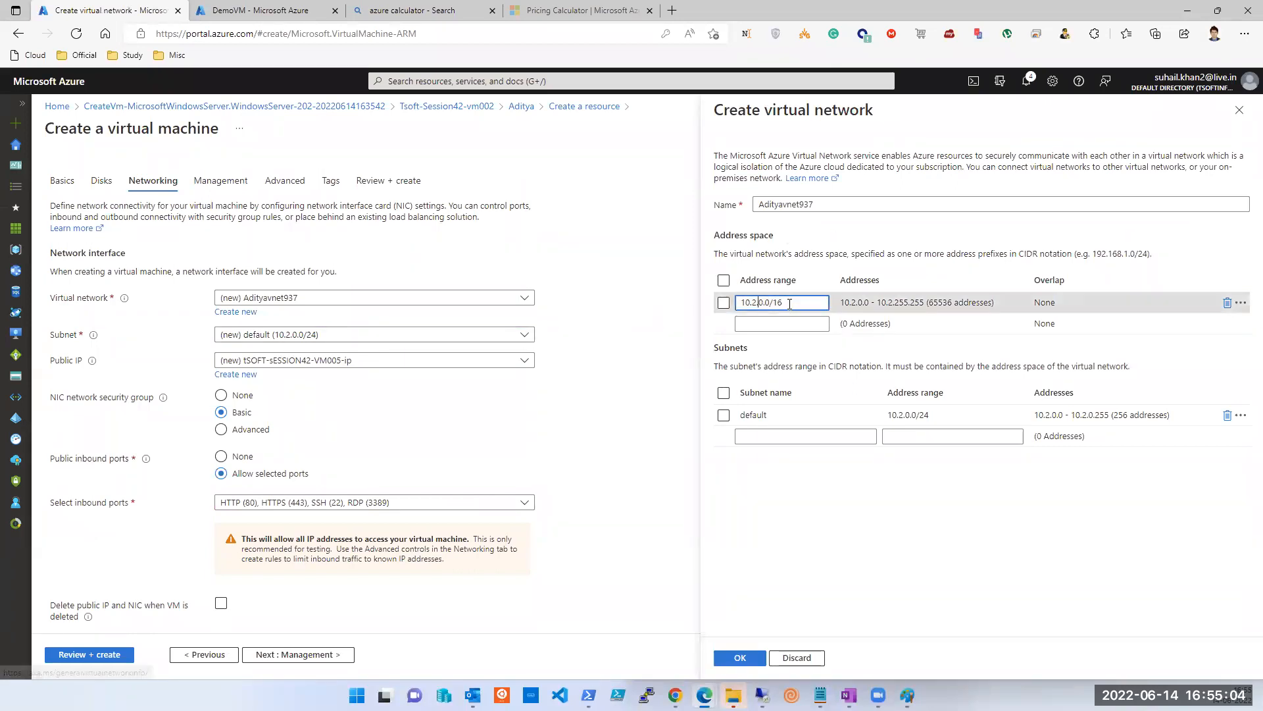
pyautogui.moveTo(769, 303); pyautogui.dragTo(716, 309)
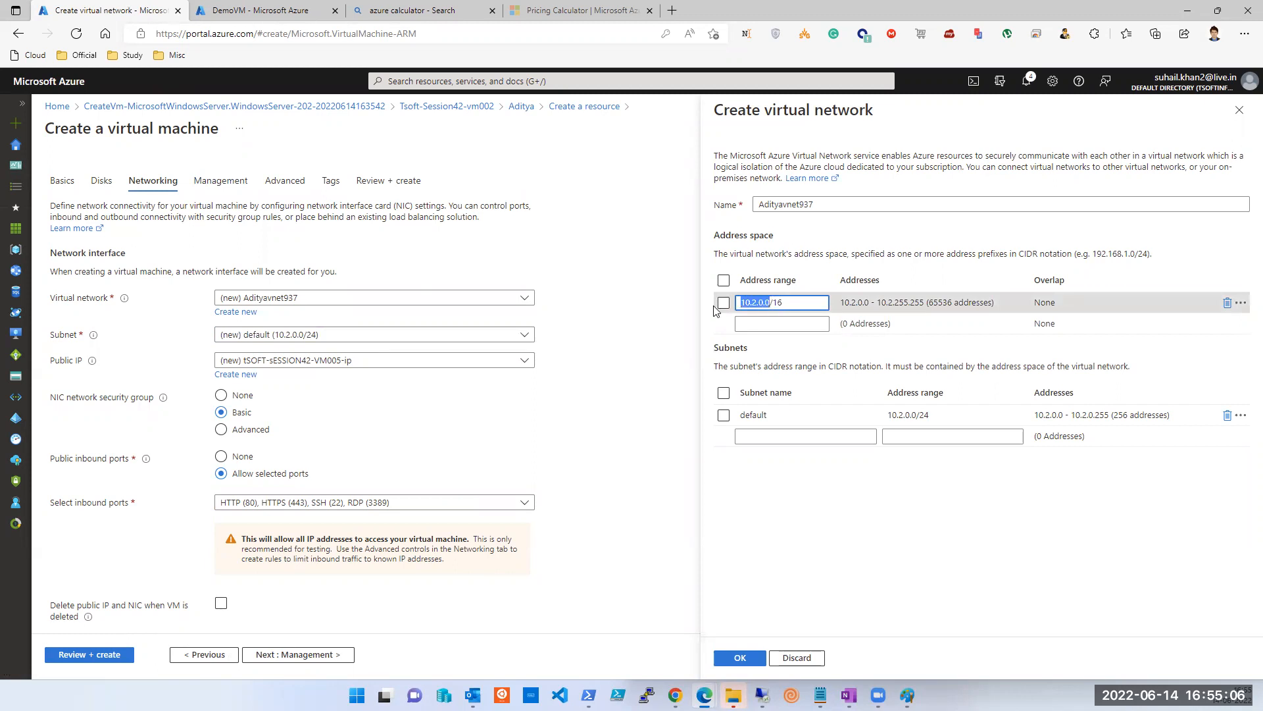
pyautogui.write('192.168')
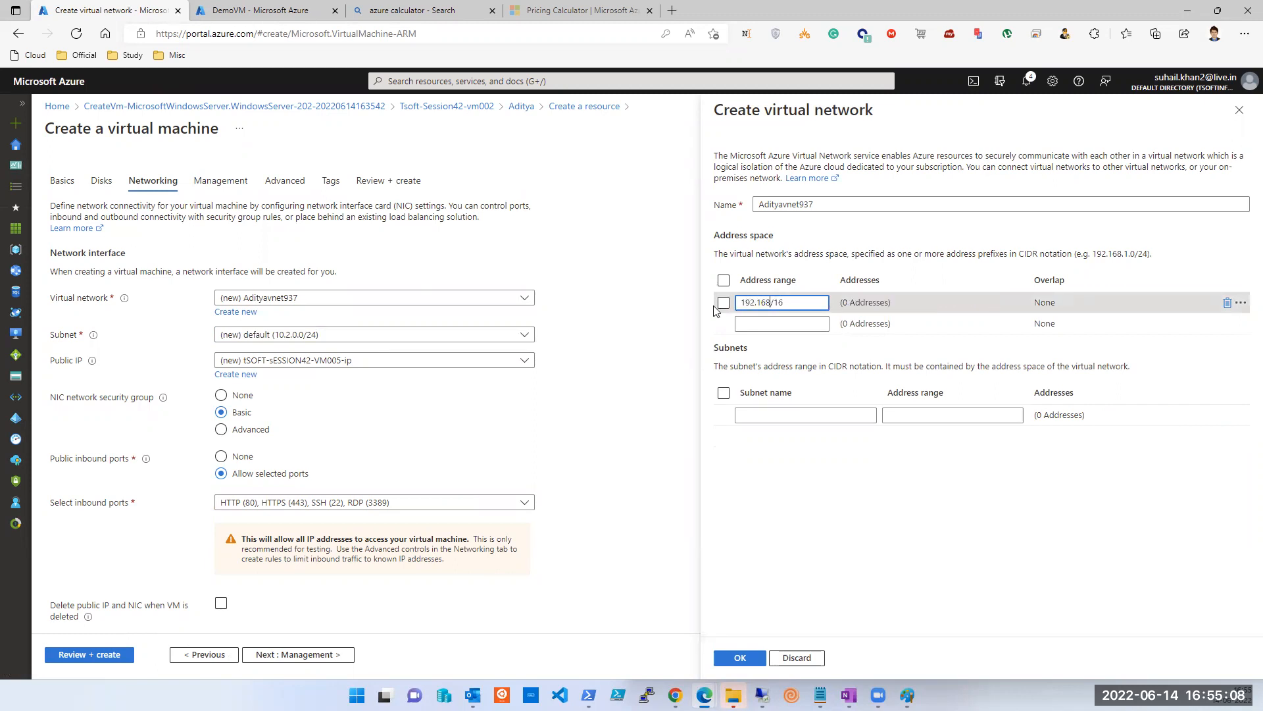
pyautogui.write('.10.0')
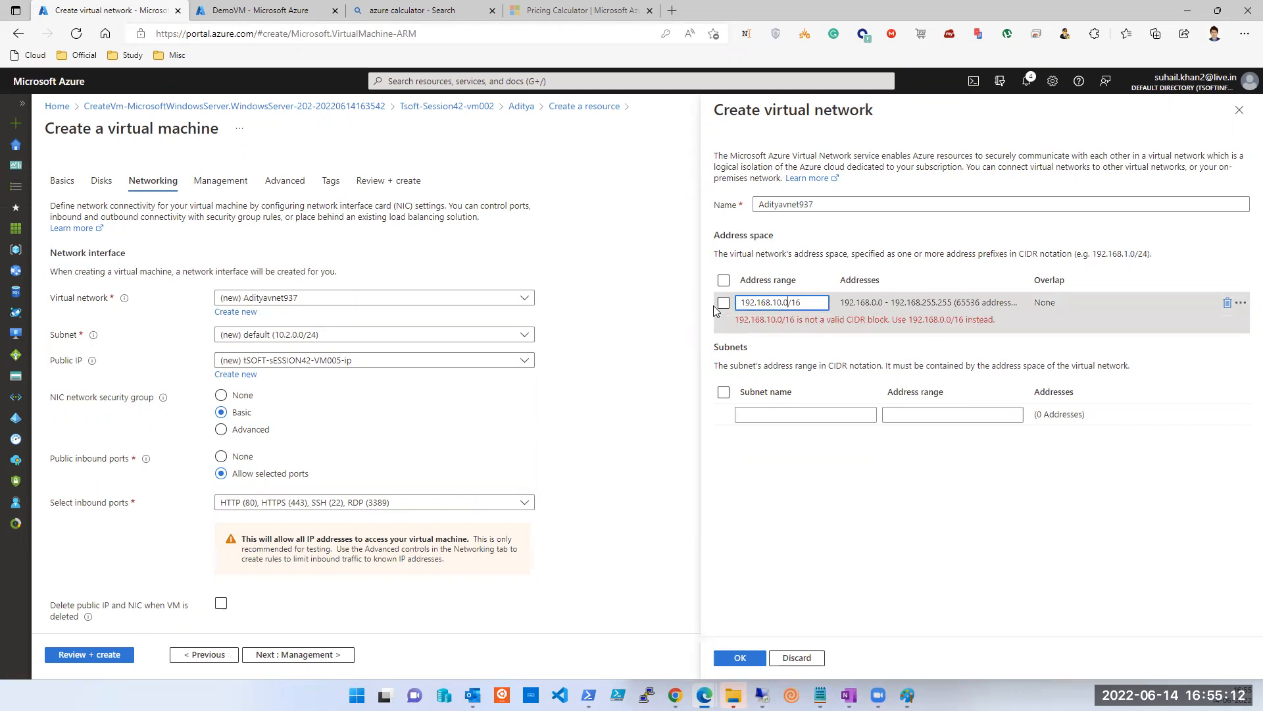
pyautogui.hotkey('ctrl', 'a')
pyautogui.press('Right')
pyautogui.press('BackSpace')
pyautogui.press('BackSpace')
pyautogui.write('25')
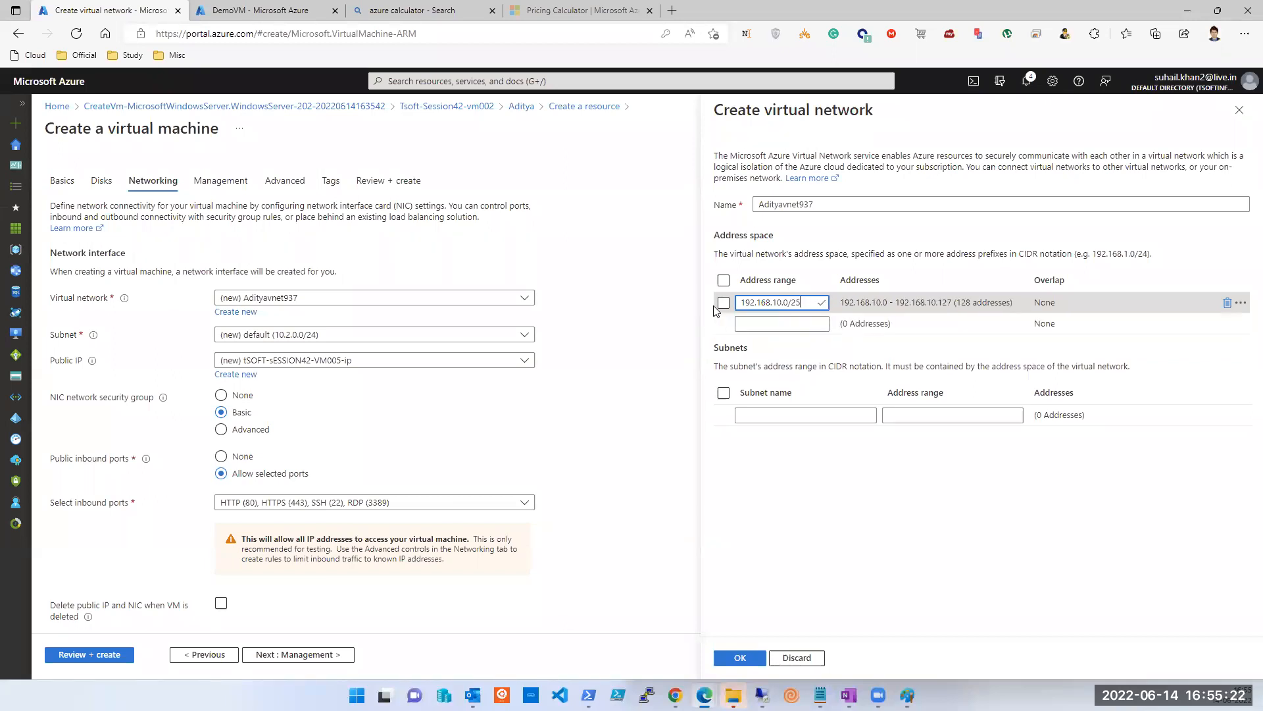
pyautogui.press('Tab')
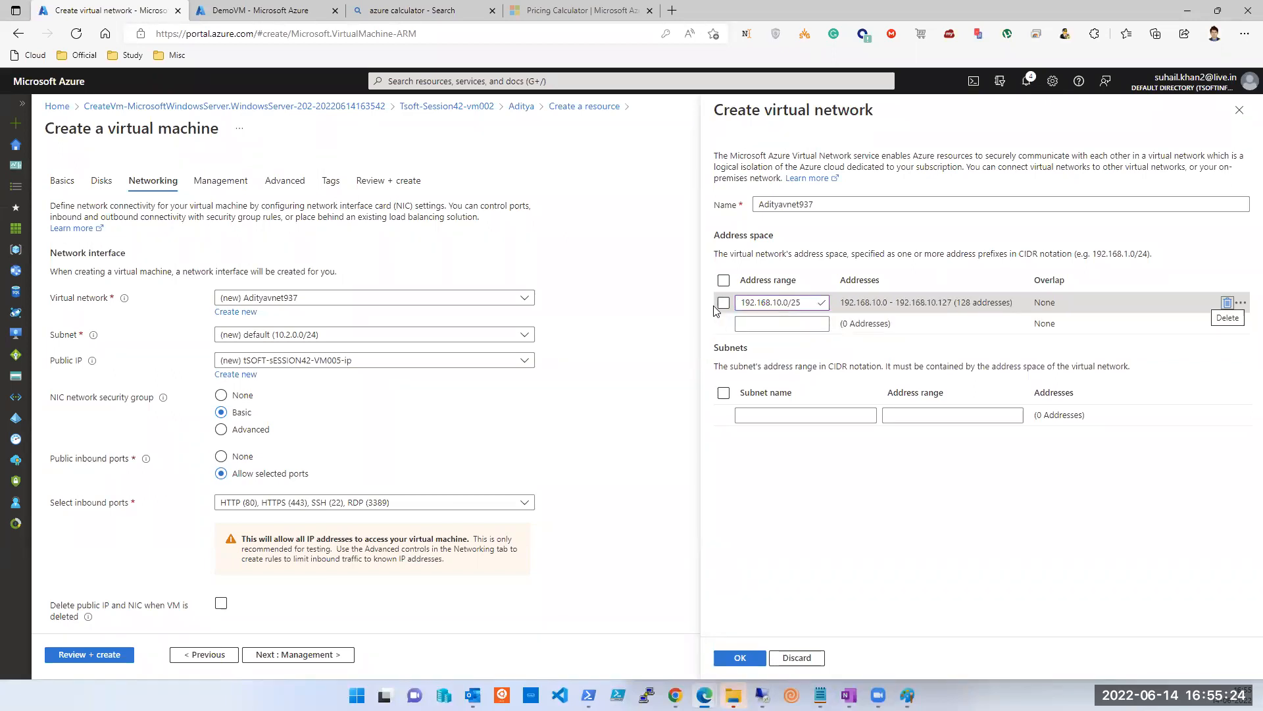
# Rework the address range entry until it validly reads 192.168.10.0/25.
pyautogui.hotkey('shift', 'Tab')
pyautogui.press('End')
pyautogui.press('BackSpace')
pyautogui.press('BackSpace')
pyautogui.write('16')
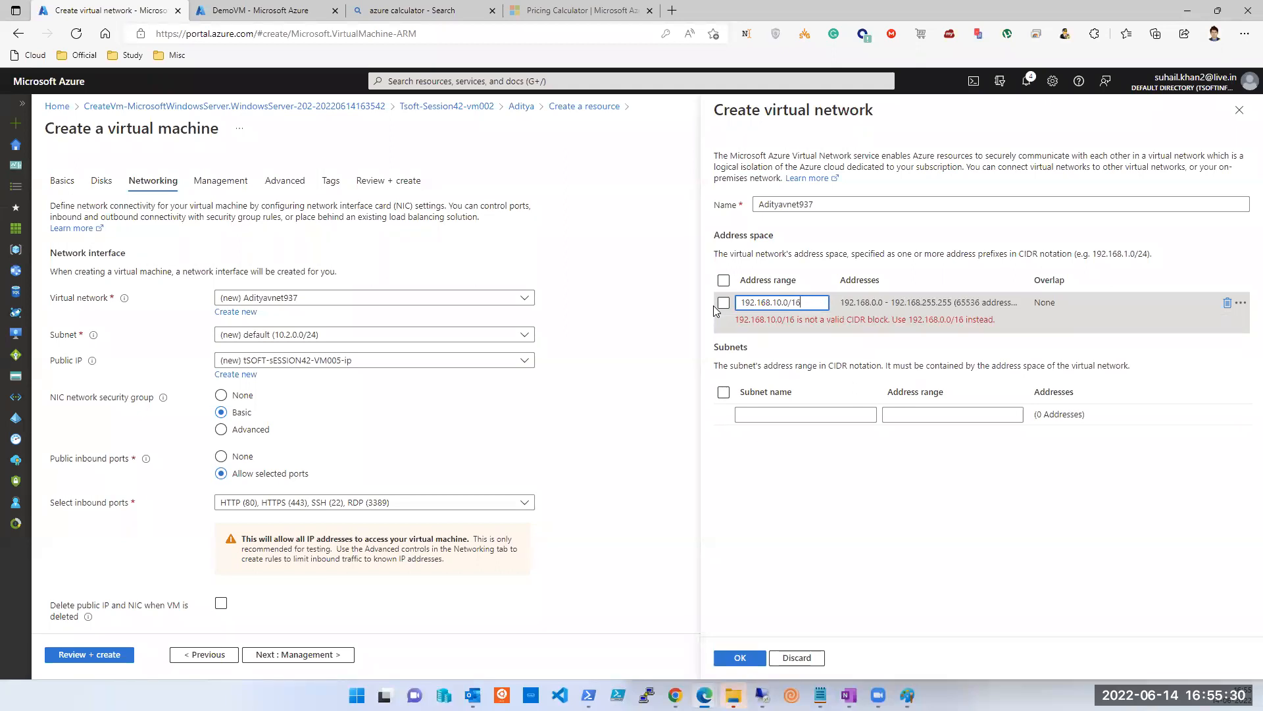
pyautogui.press('Tab')
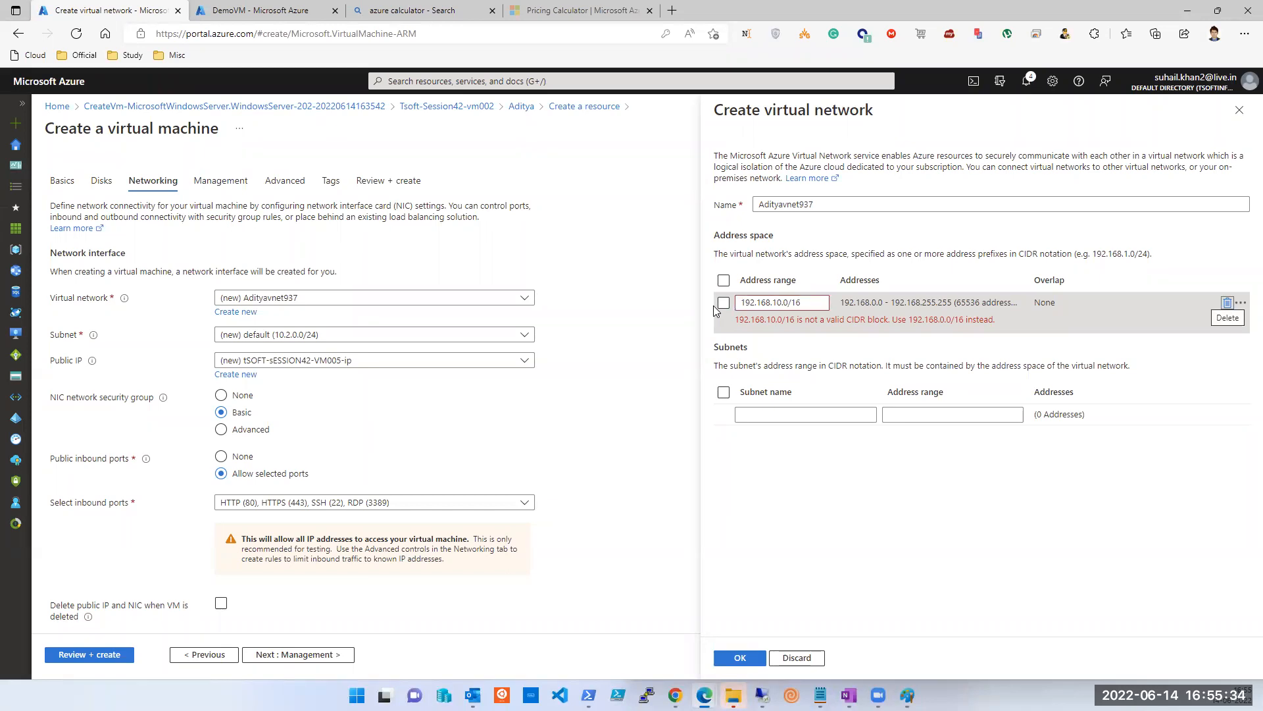
pyautogui.hotkey('shift', 'Tab')
pyautogui.press('End')
pyautogui.press('BackSpace')
pyautogui.press('BackSpace')
pyautogui.write('25')
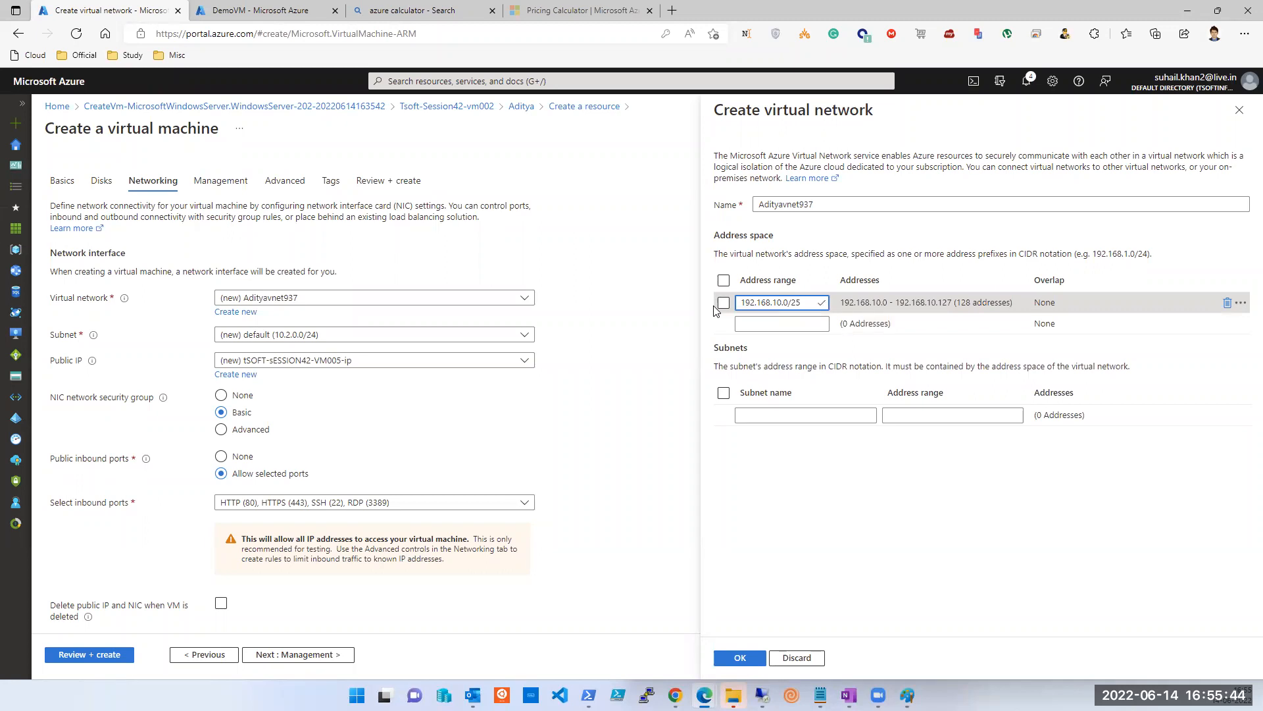
pyautogui.press('BackSpace')
pyautogui.press('BackSpace')
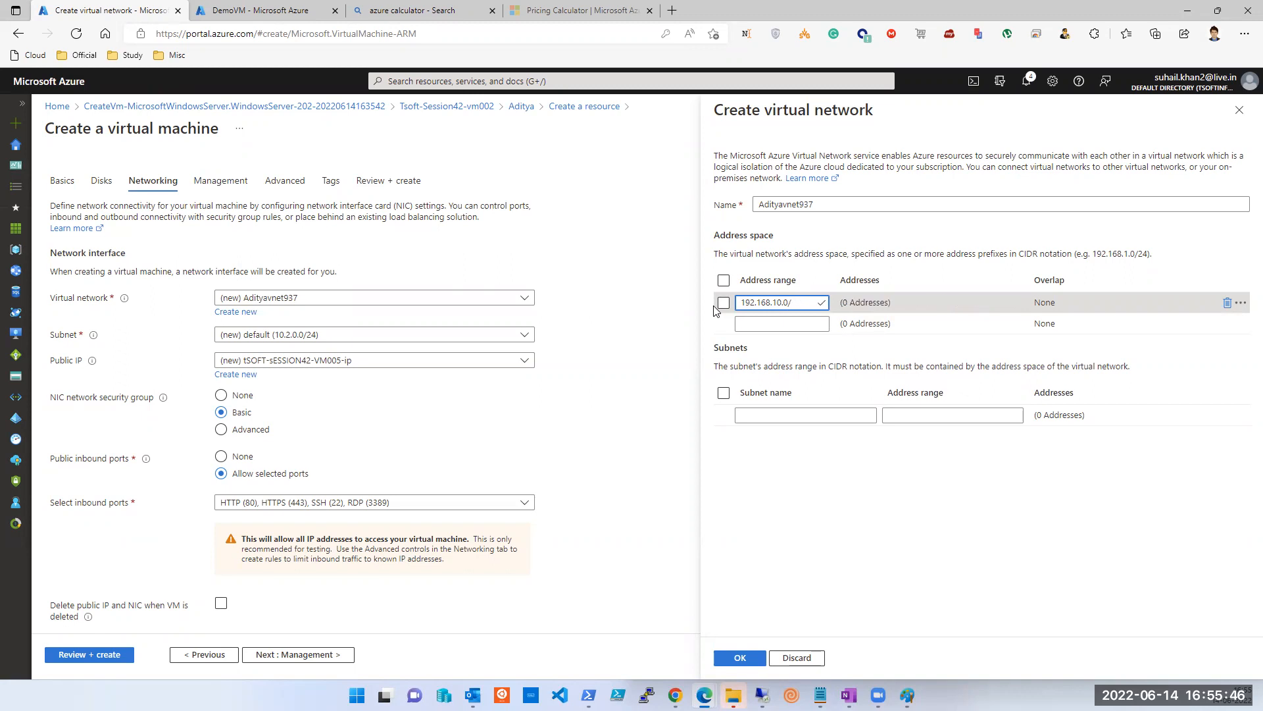
pyautogui.press('BackSpace')
pyautogui.press('BackSpace')
pyautogui.write('0.0/16')
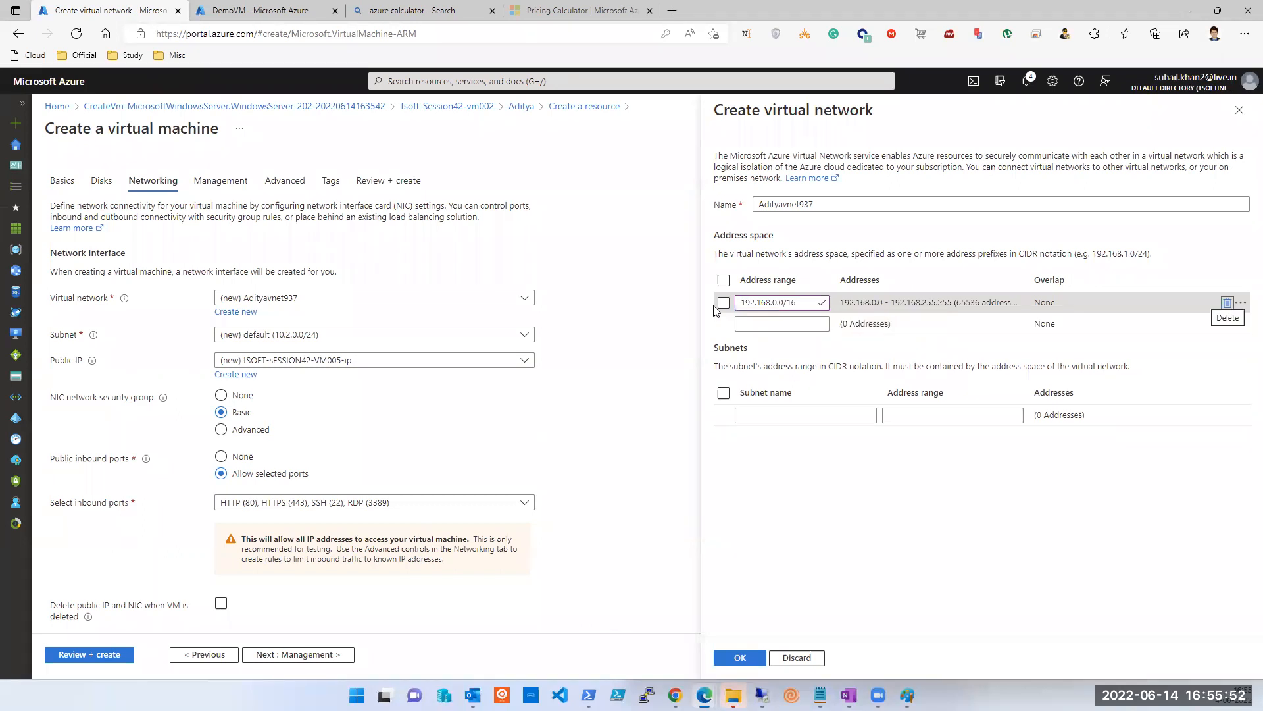
pyautogui.hotkey('shift', 'Tab')
pyautogui.press('Right')
pyautogui.press('Left')
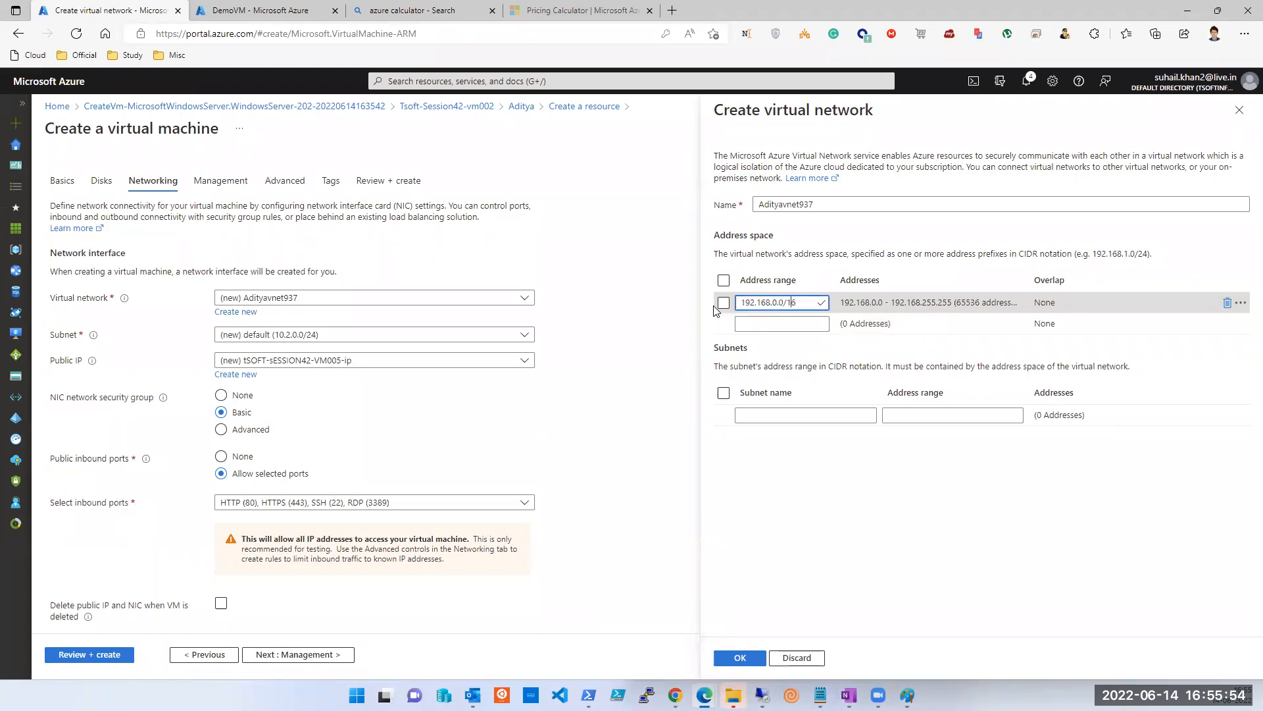
pyautogui.press('Left')
pyautogui.press('BackSpace')
pyautogui.write('10')
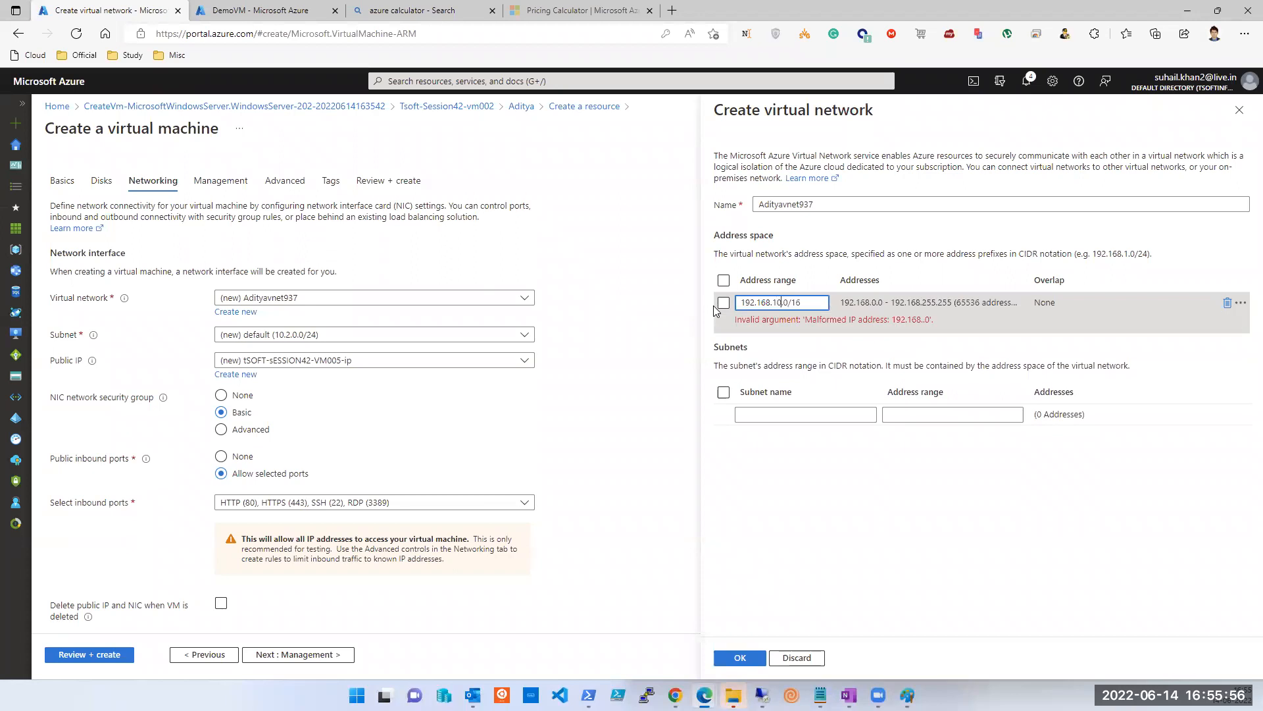
pyautogui.press('Right')
pyautogui.press('Right')
pyautogui.press('Right')
pyautogui.press('BackSpace')
pyautogui.press('BackSpace')
pyautogui.write('25')
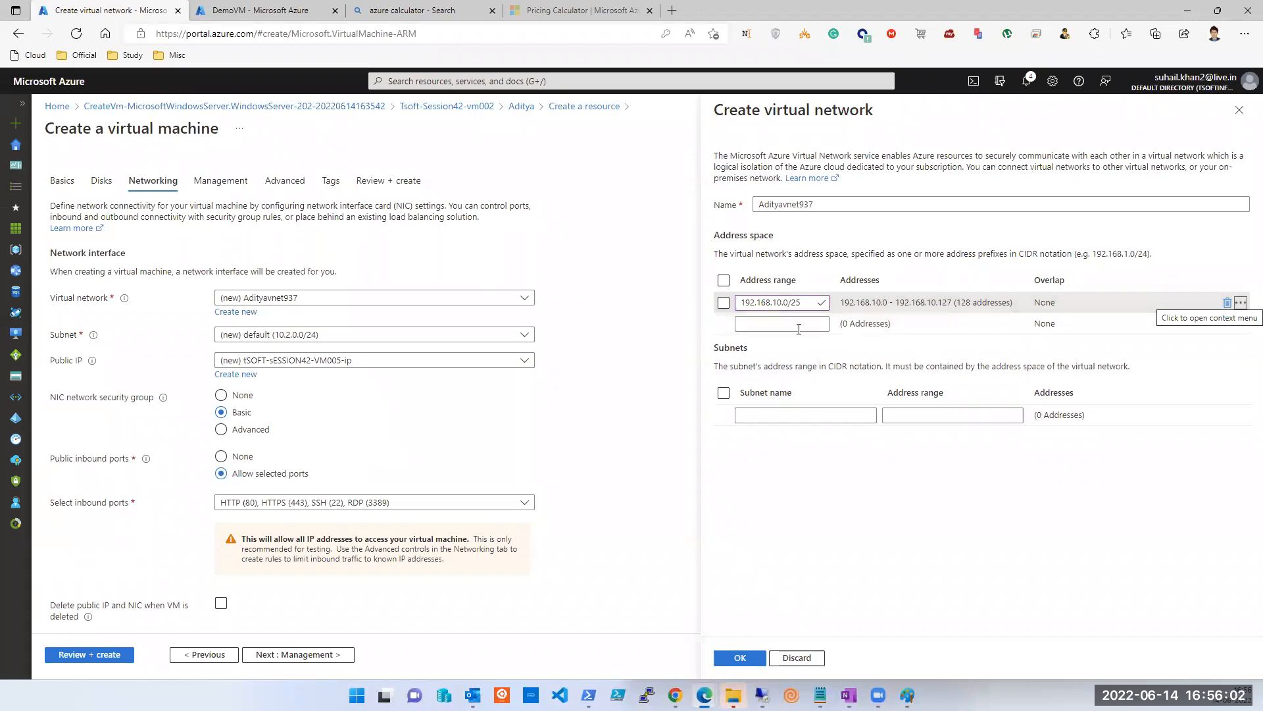
# Add subnet 'sb' with range 192.168.10.0/25 and confirm the virtual network.
pyautogui.moveTo(737, 301); pyautogui.dragTo(808, 316)
pyautogui.hotkey('ctrl', 'c')
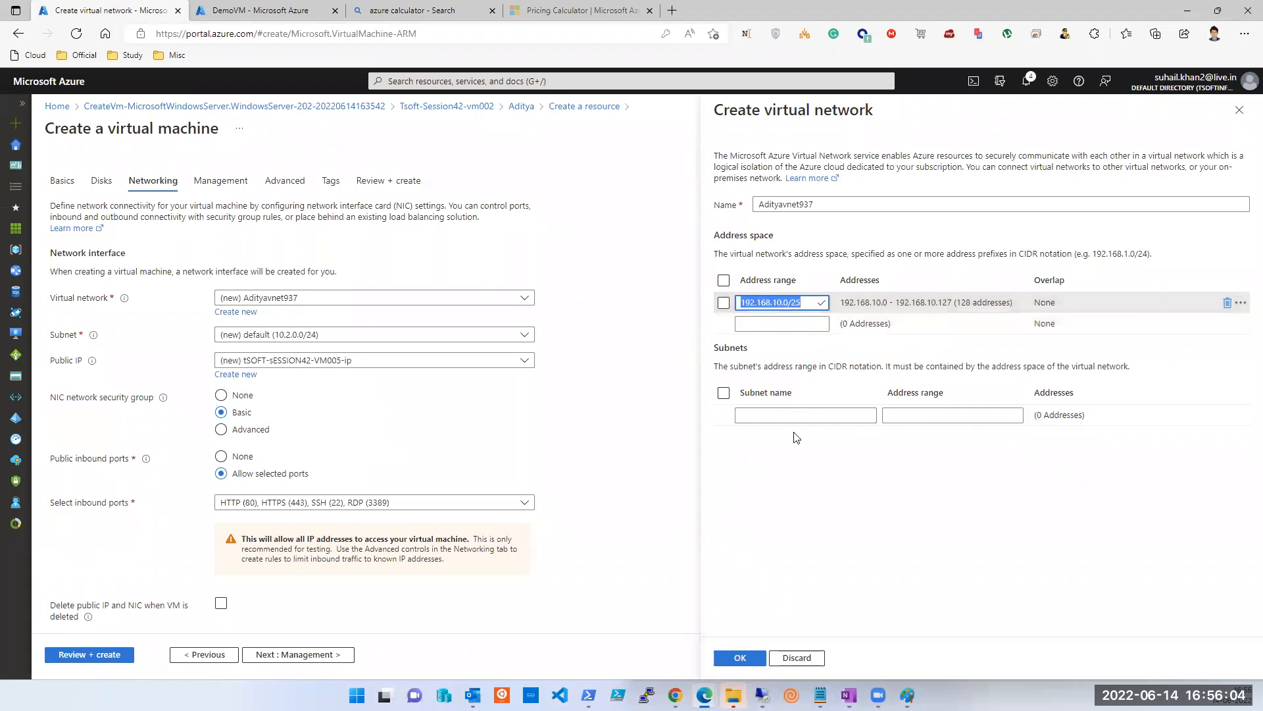
pyautogui.click(796, 413)
pyautogui.write('sb')
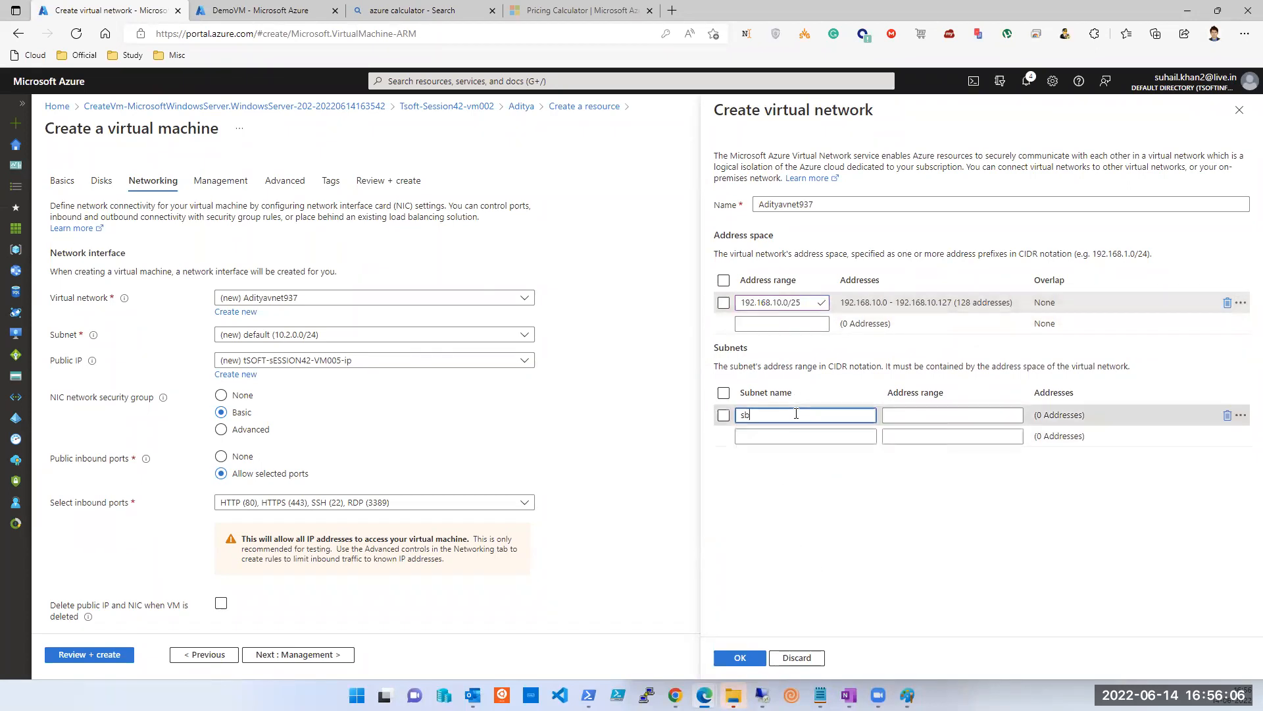
pyautogui.click(969, 414)
pyautogui.hotkey('ctrl', 'v')
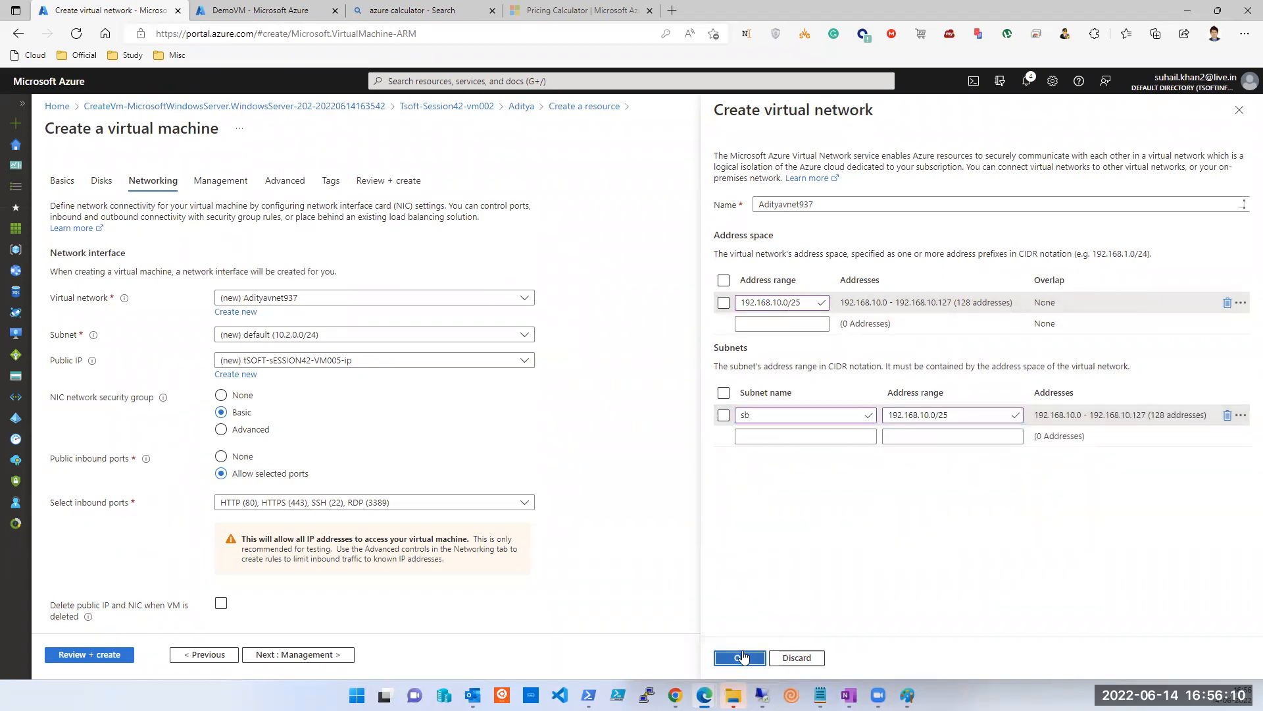
pyautogui.click(742, 657)
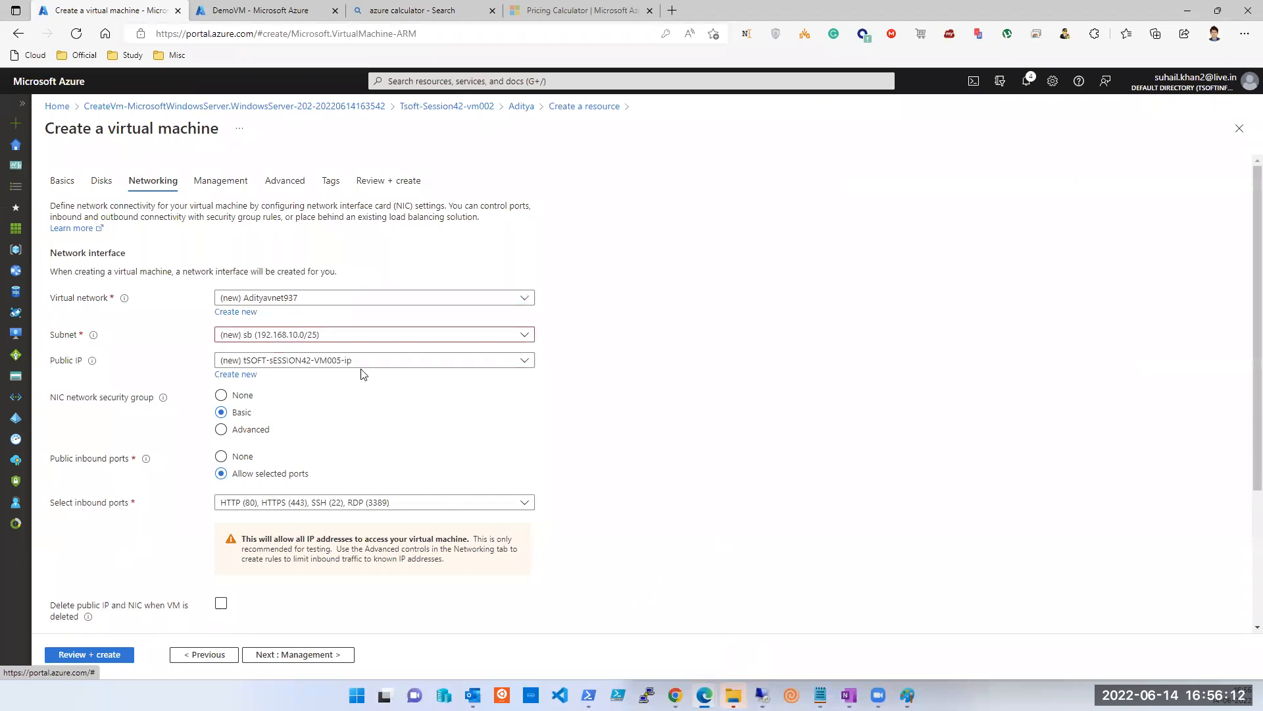
# Enable OS guest diagnostics, disable auto-shutdown, then review and create tSOFT-sESSION42-VM005.
pyautogui.click(304, 654)
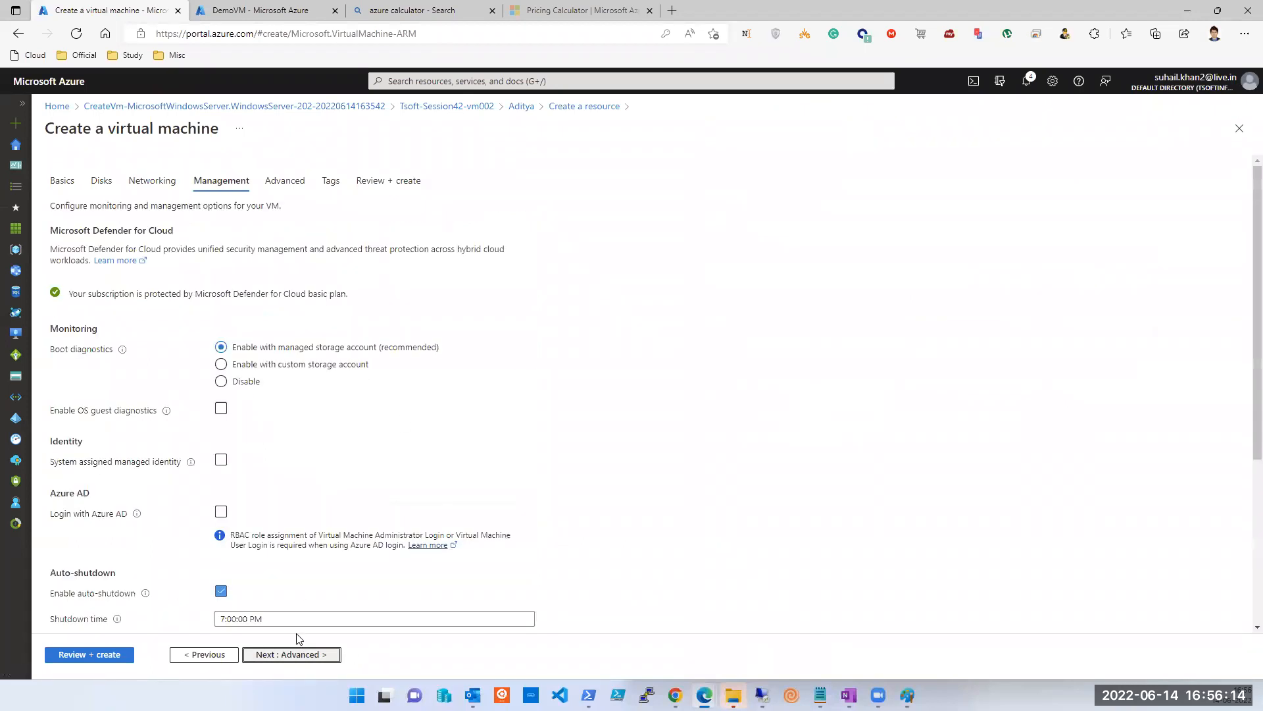
pyautogui.click(221, 410)
pyautogui.scroll(-5, 222, 414)
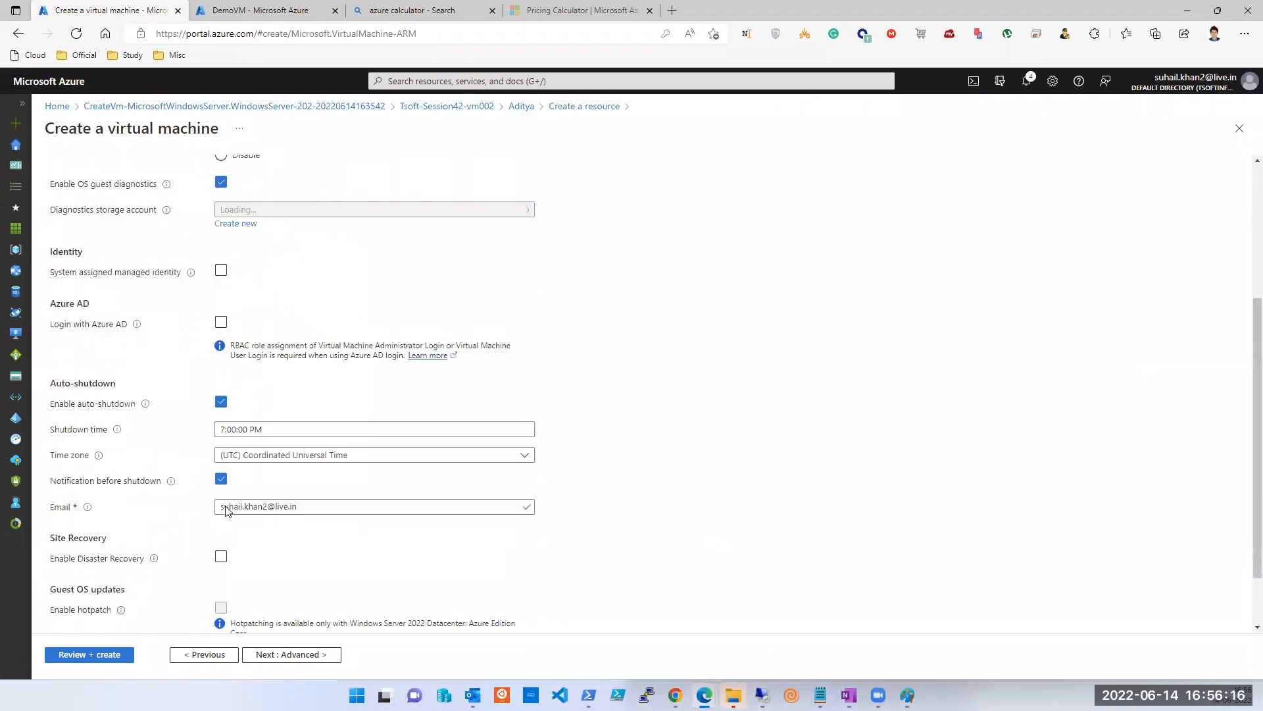
pyautogui.click(221, 325)
pyautogui.click(104, 654)
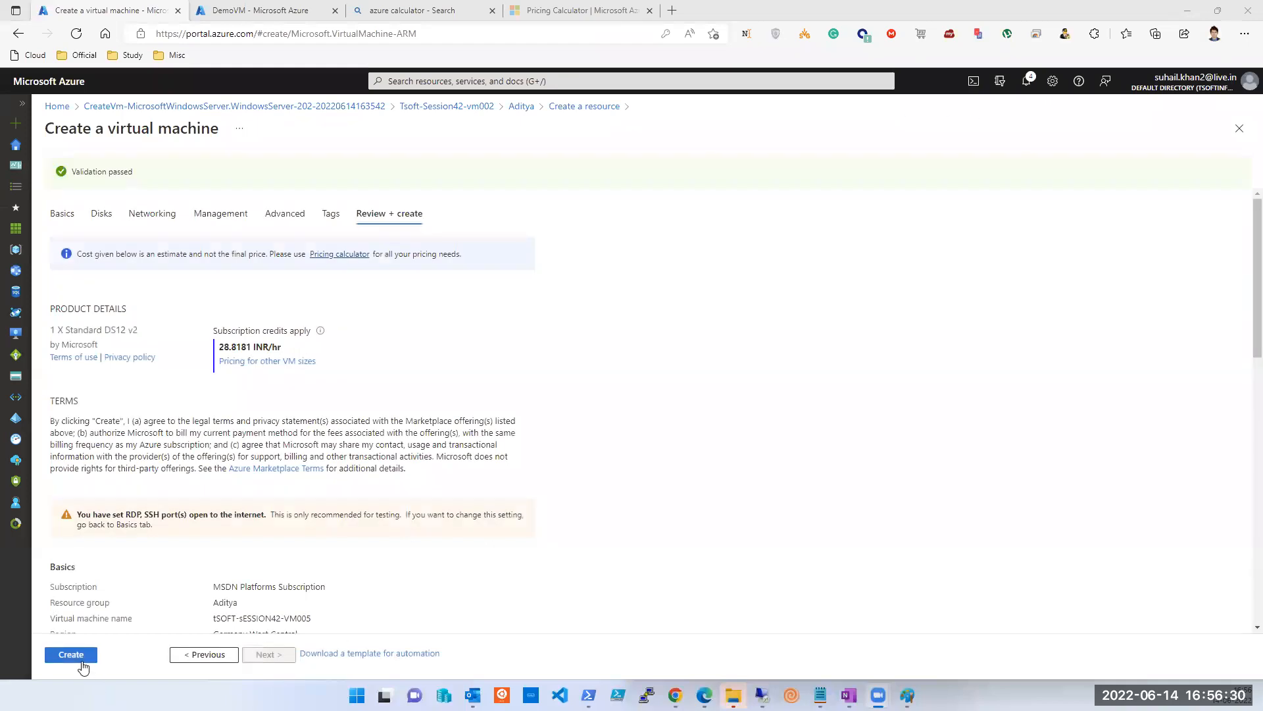
pyautogui.click(82, 660)
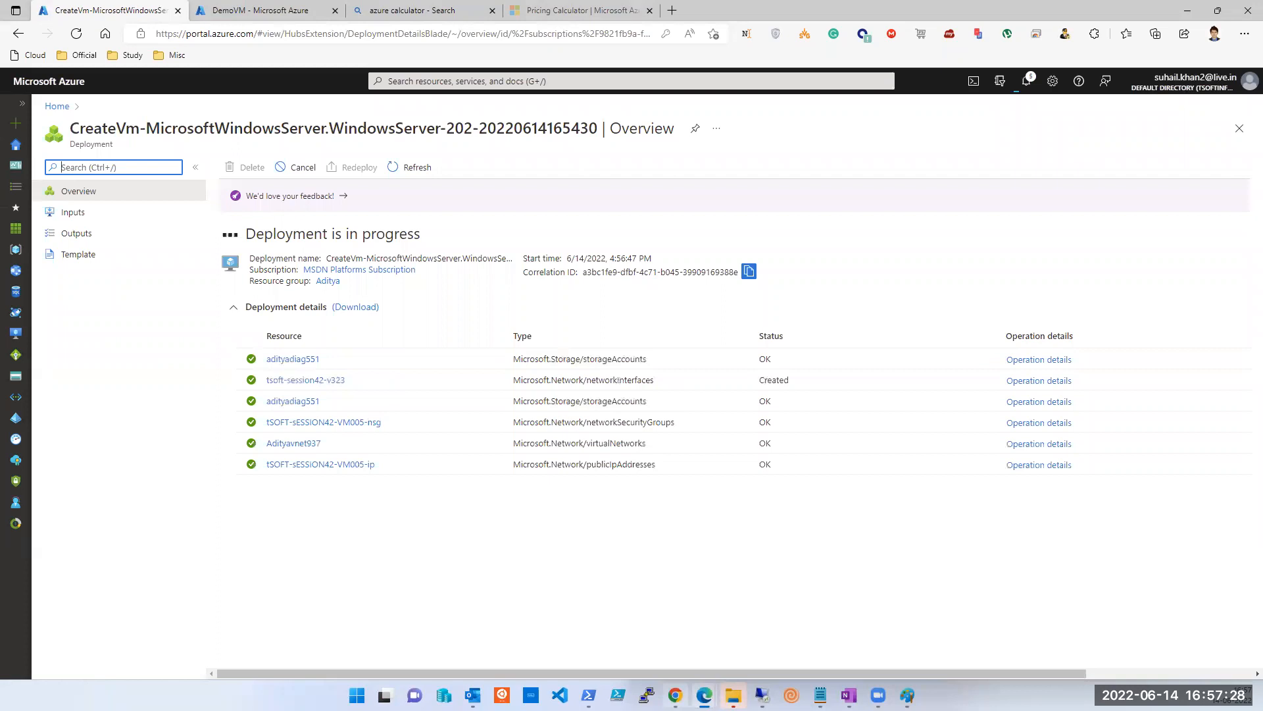
# Tile both Remote Desktop sessions side by side and open the left machine's Start power options.
pyautogui.click(762, 694)
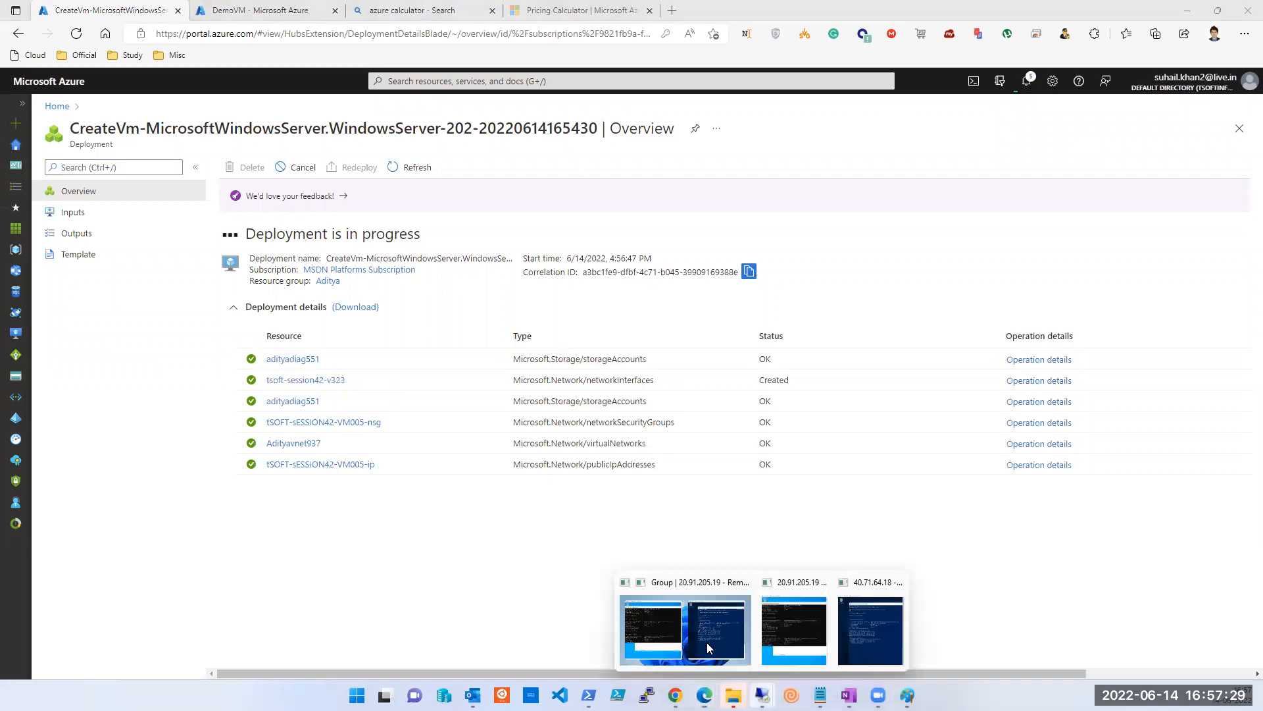
pyautogui.click(665, 629)
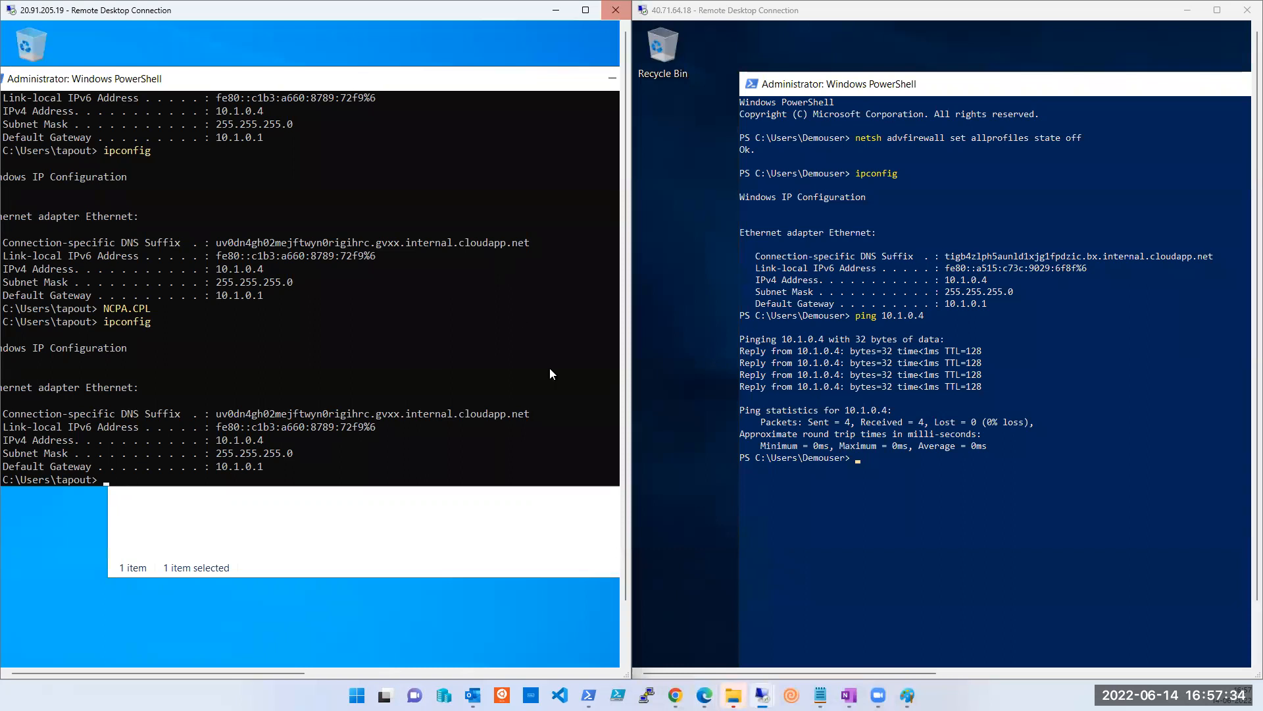
pyautogui.moveTo(624, 561); pyautogui.dragTo(621, 633)
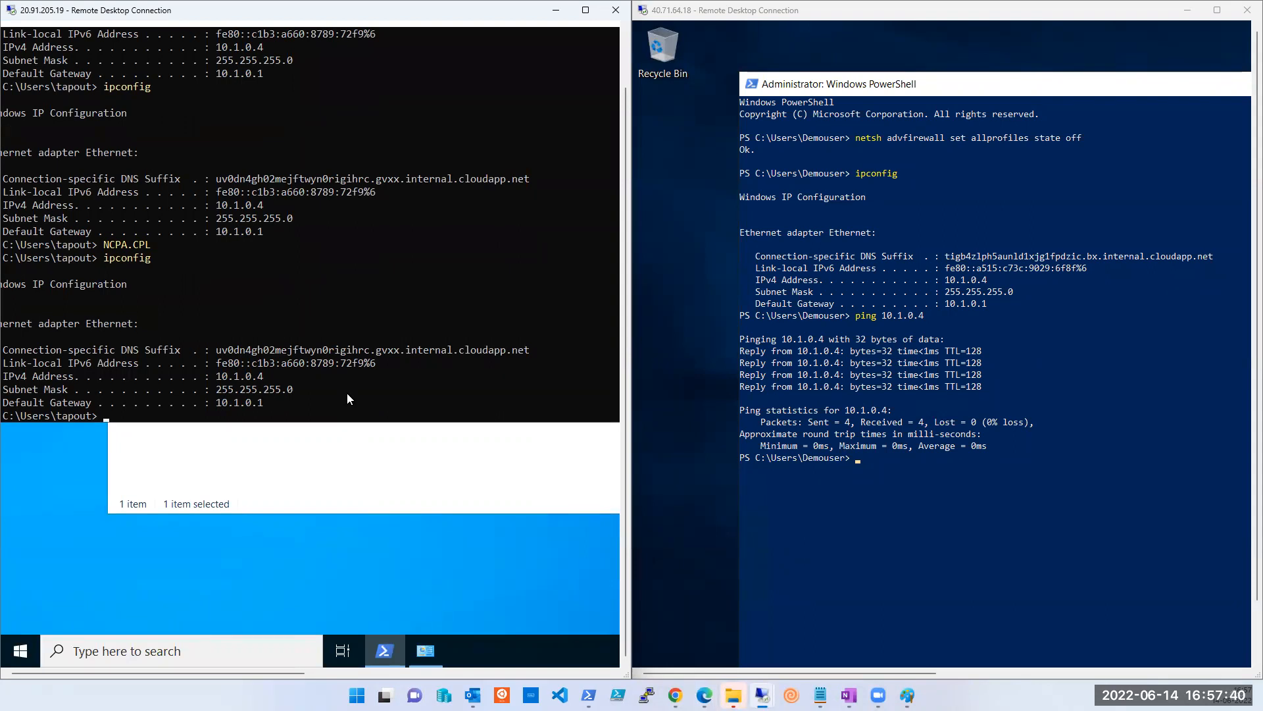
pyautogui.click(19, 650)
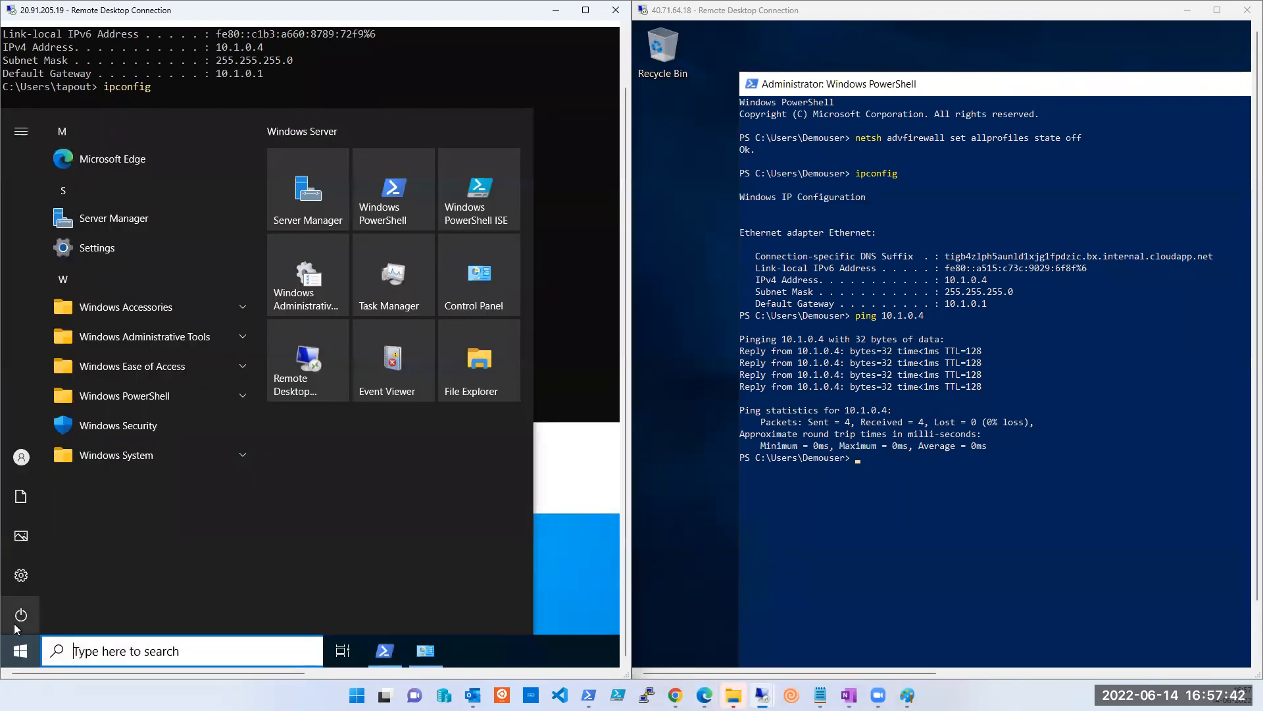
pyautogui.click(16, 628)
# Shut down 20.91.205.19, confirming the shutdown reason and dismissing the session-ended message.
pyautogui.click(49, 544)
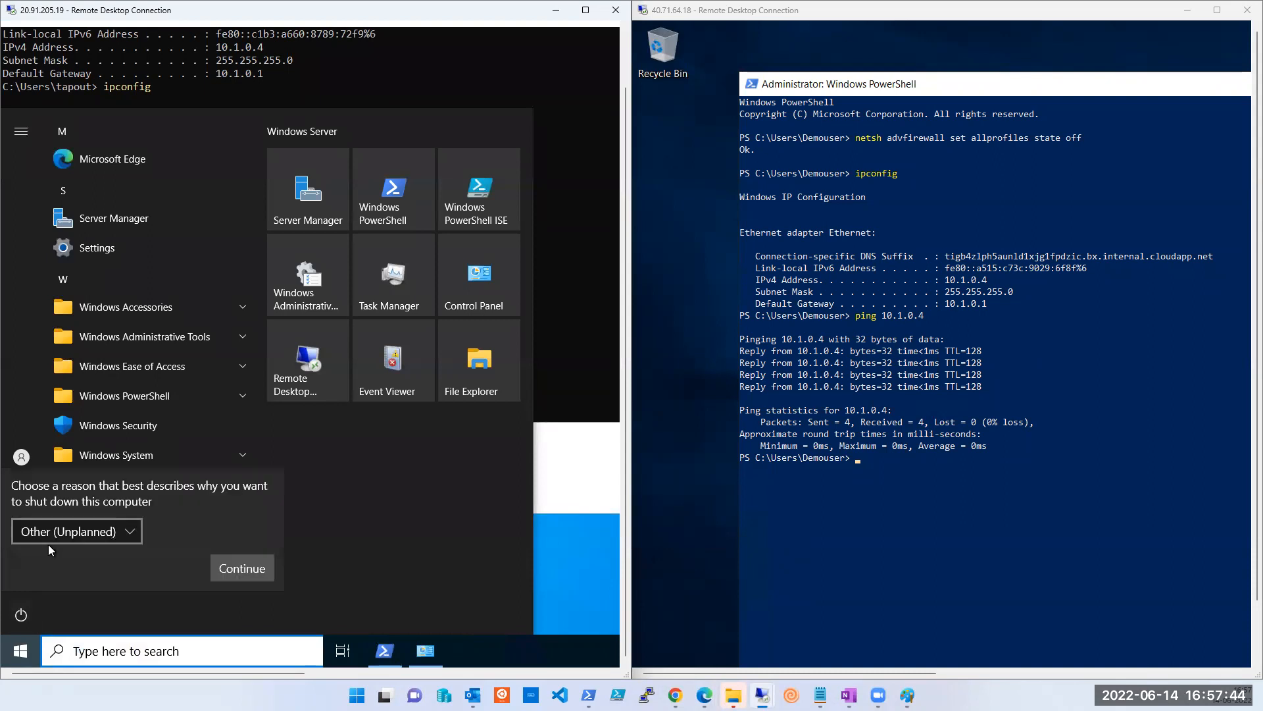
pyautogui.click(240, 567)
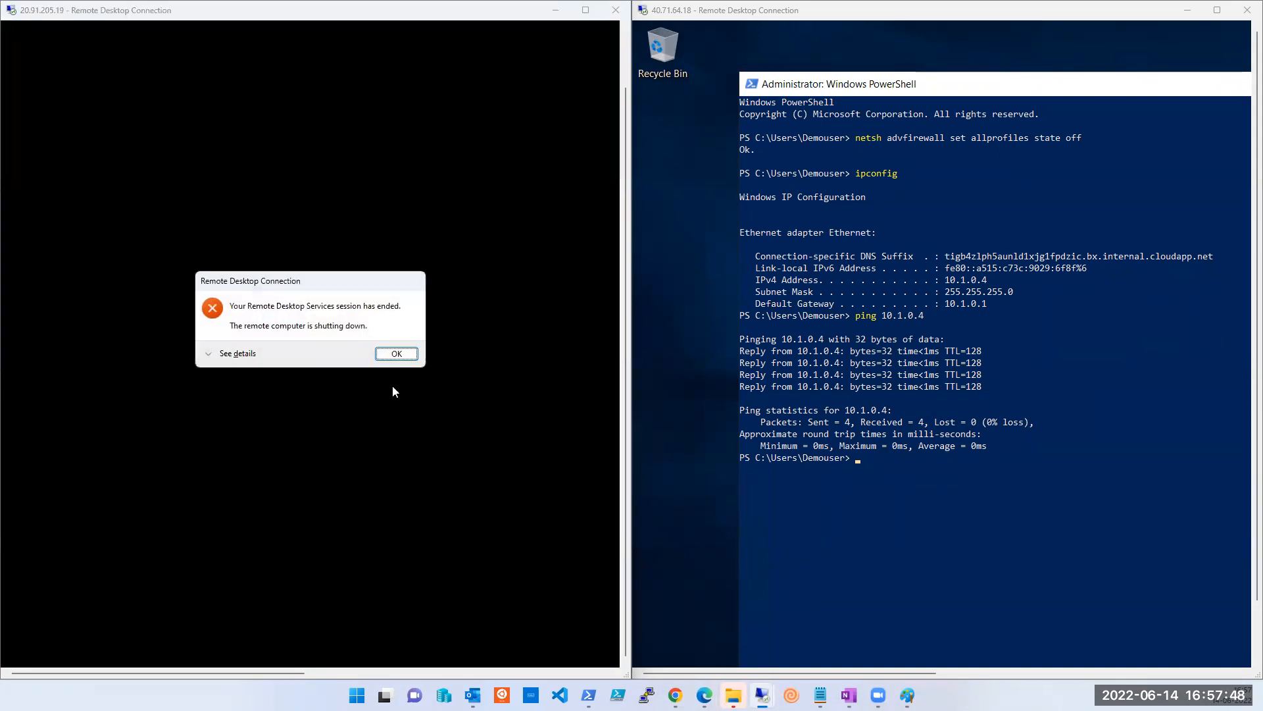
pyautogui.click(397, 354)
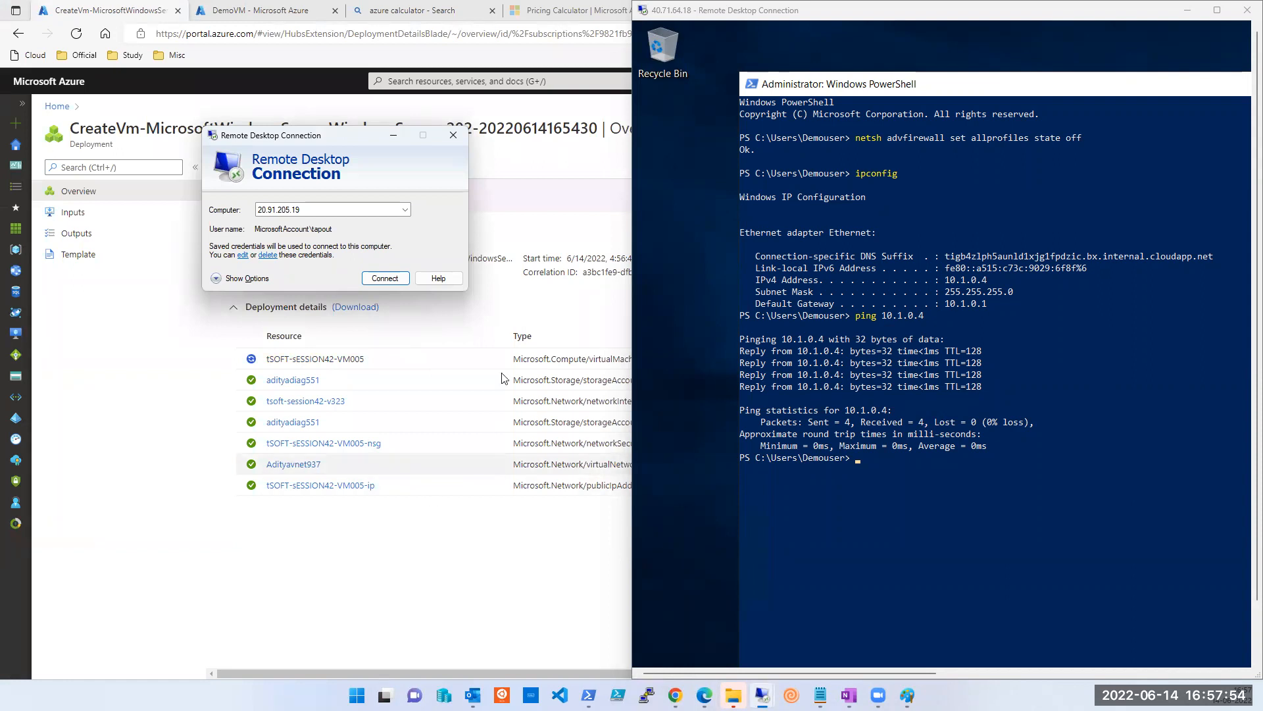
# Check between the DemoVM tab and the deployment tab, ending on tSOFT-sESSION42-VM005's deployment page.
pyautogui.click(269, 16)
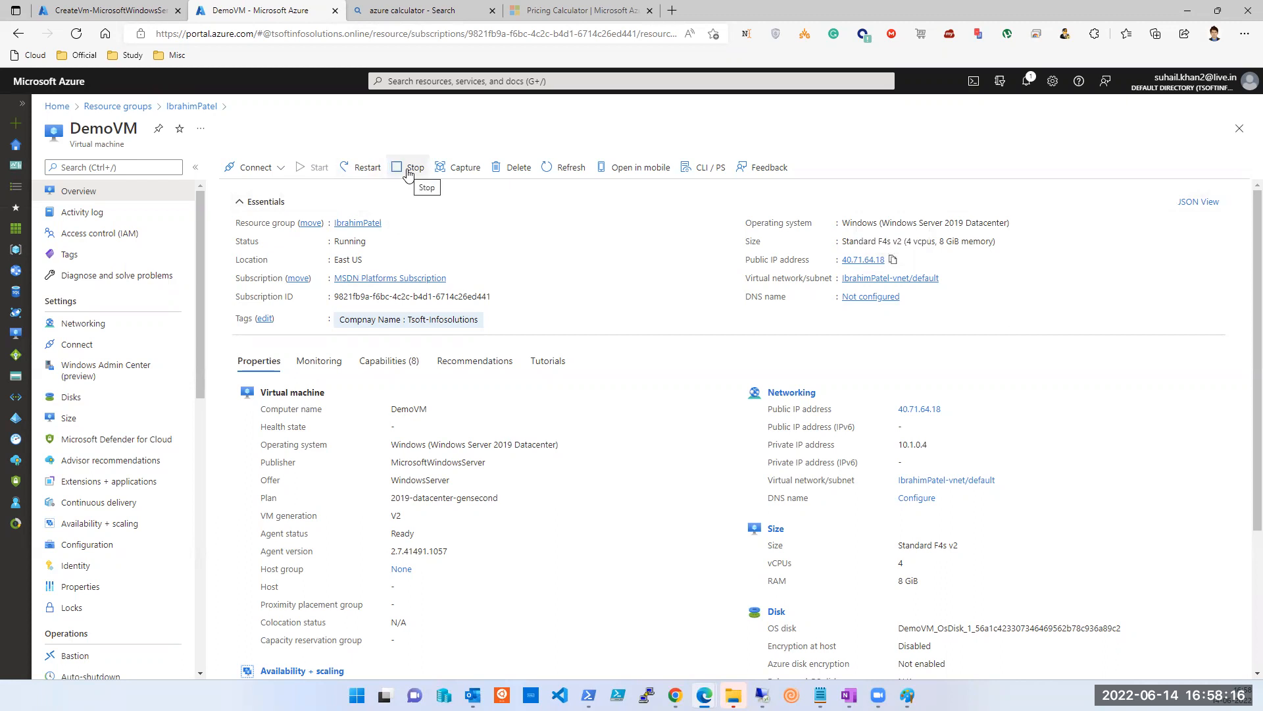
pyautogui.click(130, 16)
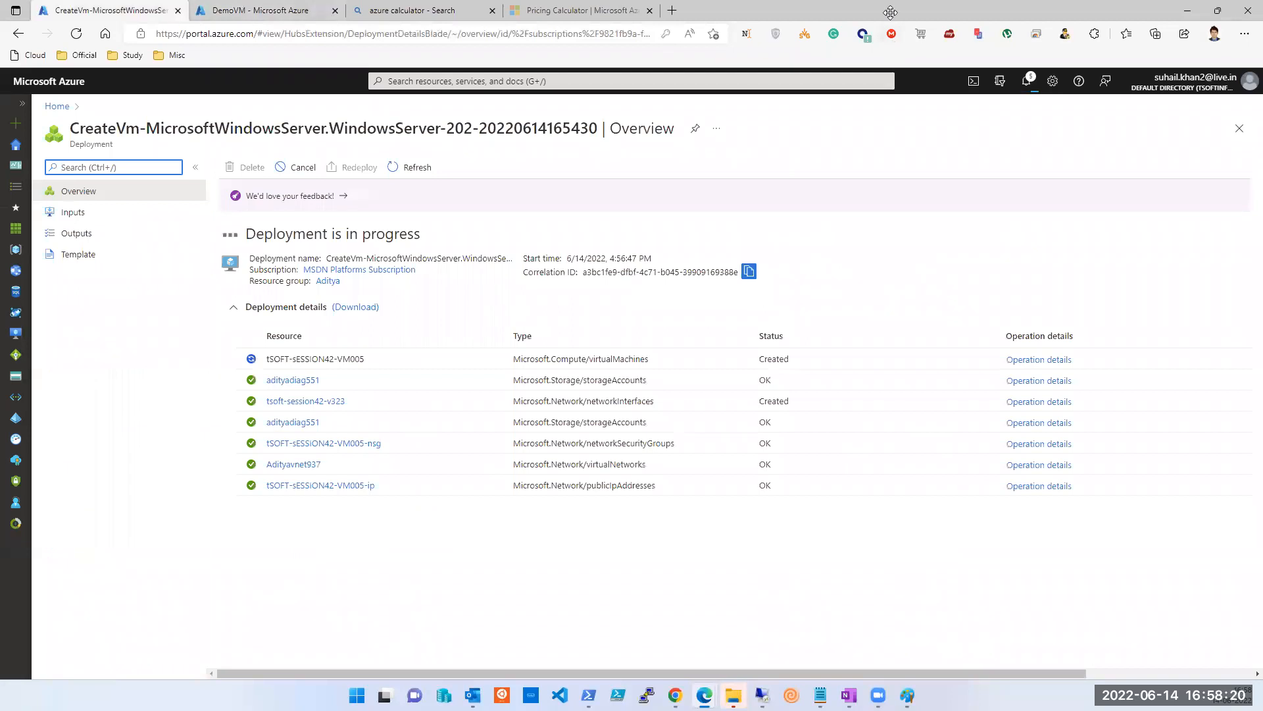
pyautogui.click(638, 14)
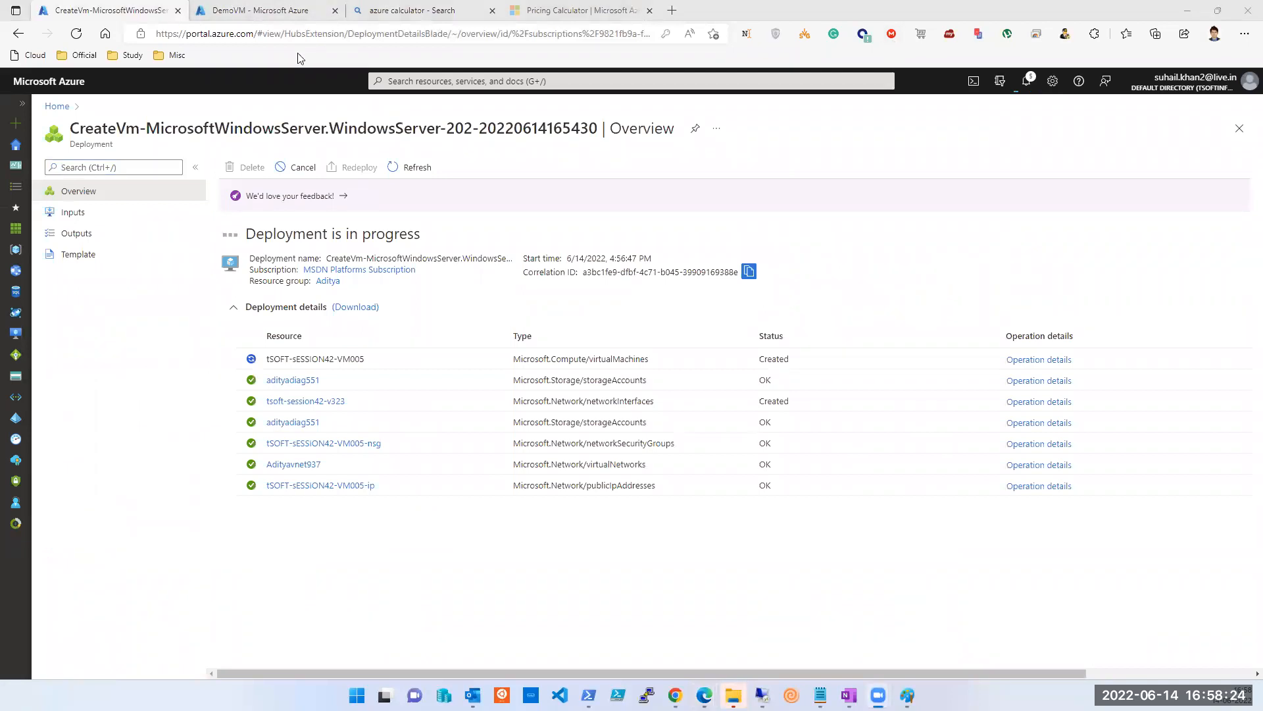
pyautogui.click(248, 19)
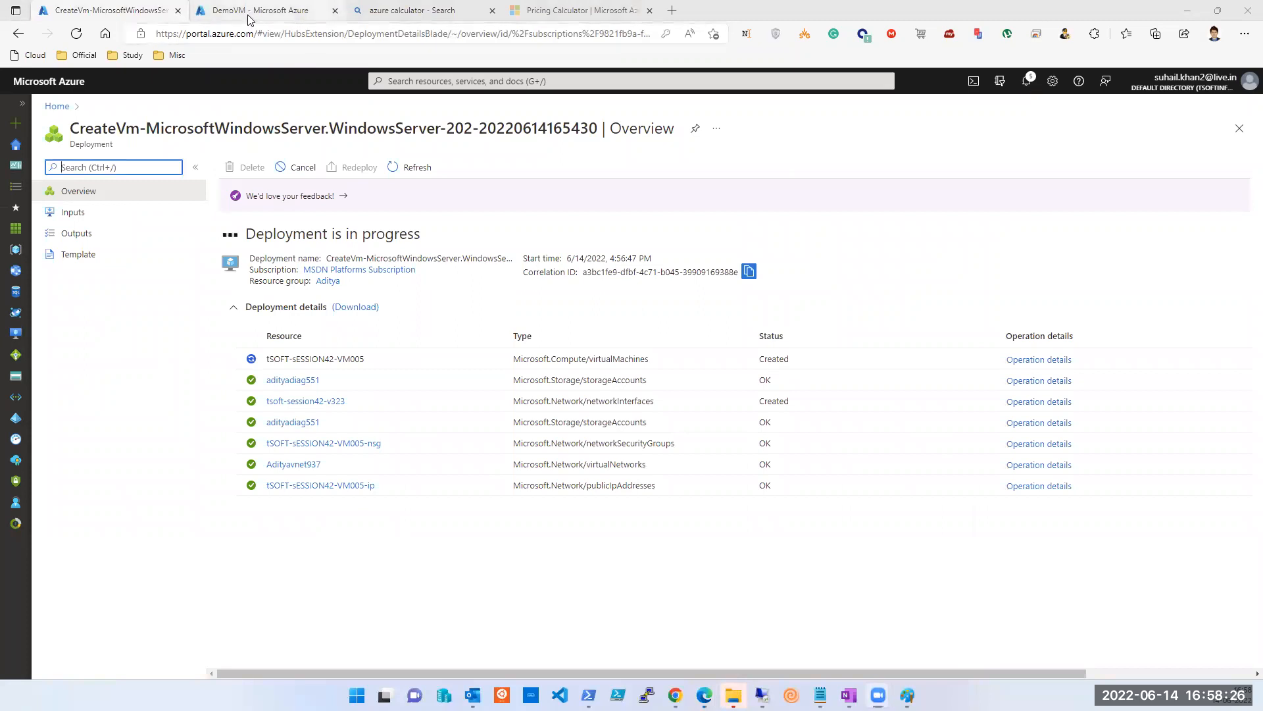
pyautogui.click(79, 15)
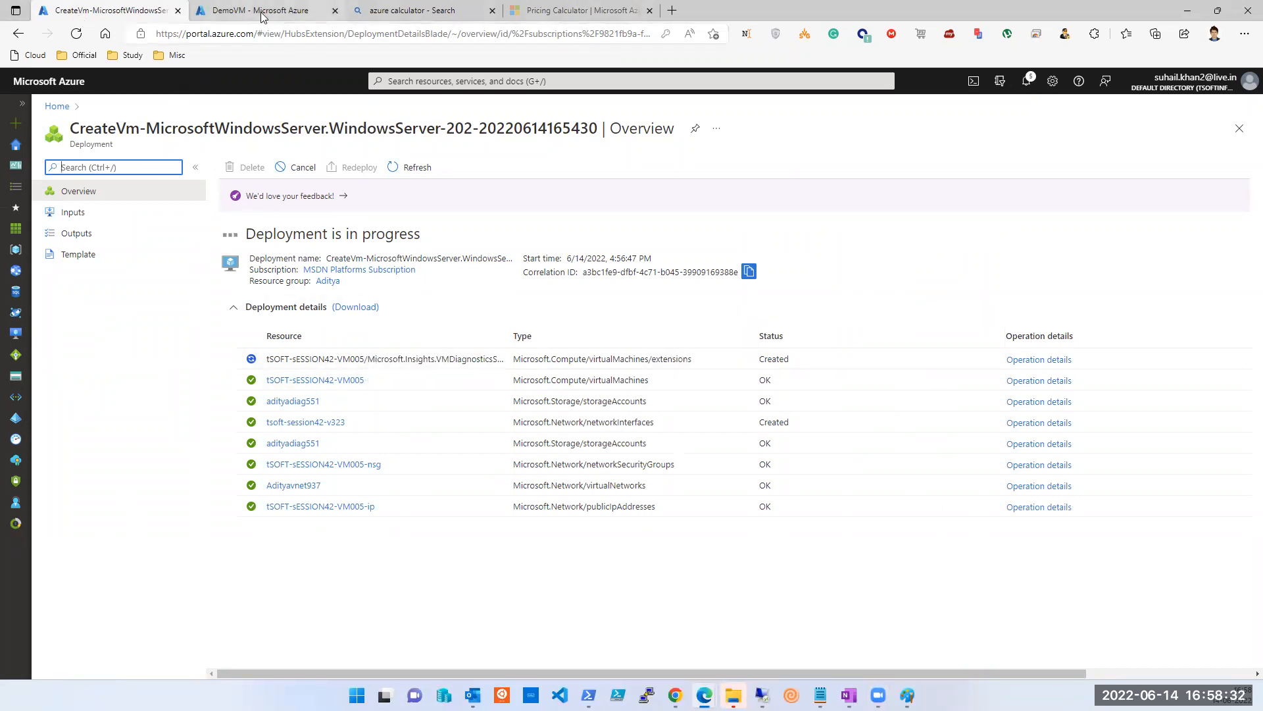
pyautogui.hotkey('ctrl', 'Tab')
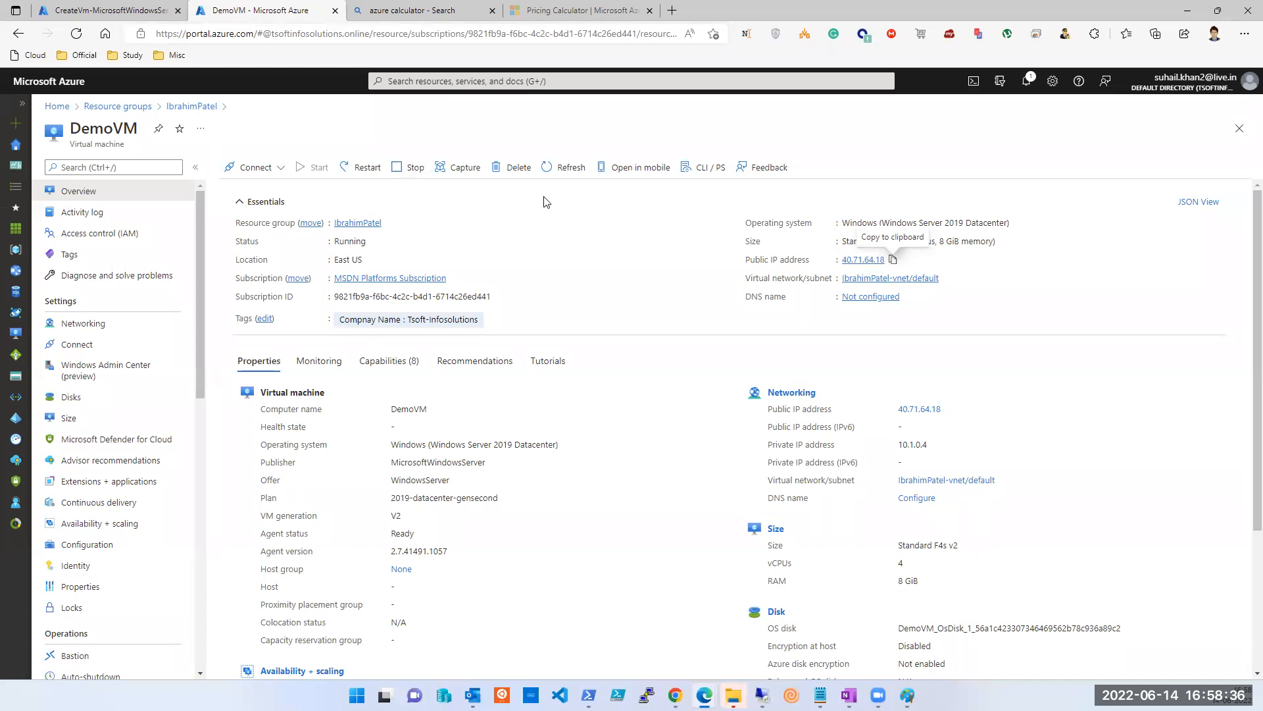
pyautogui.hotkey('ctrl', 'shift', 'Tab')
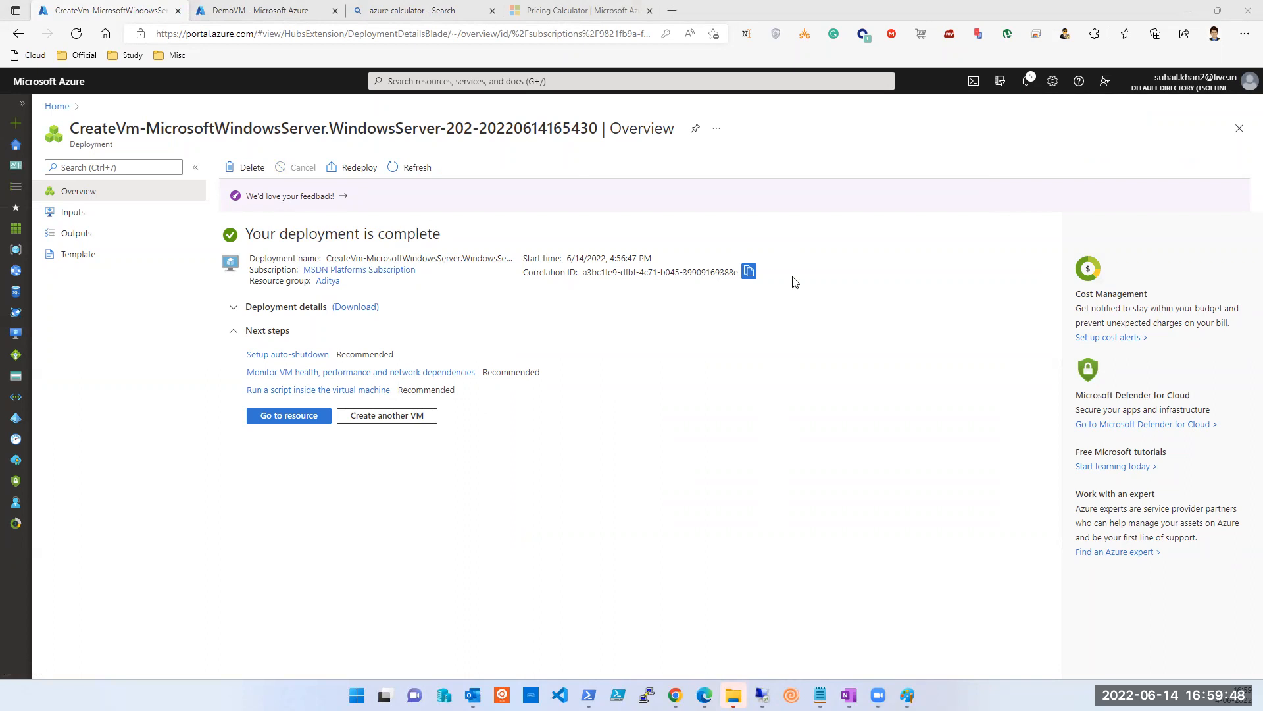
pyautogui.click(821, 696)
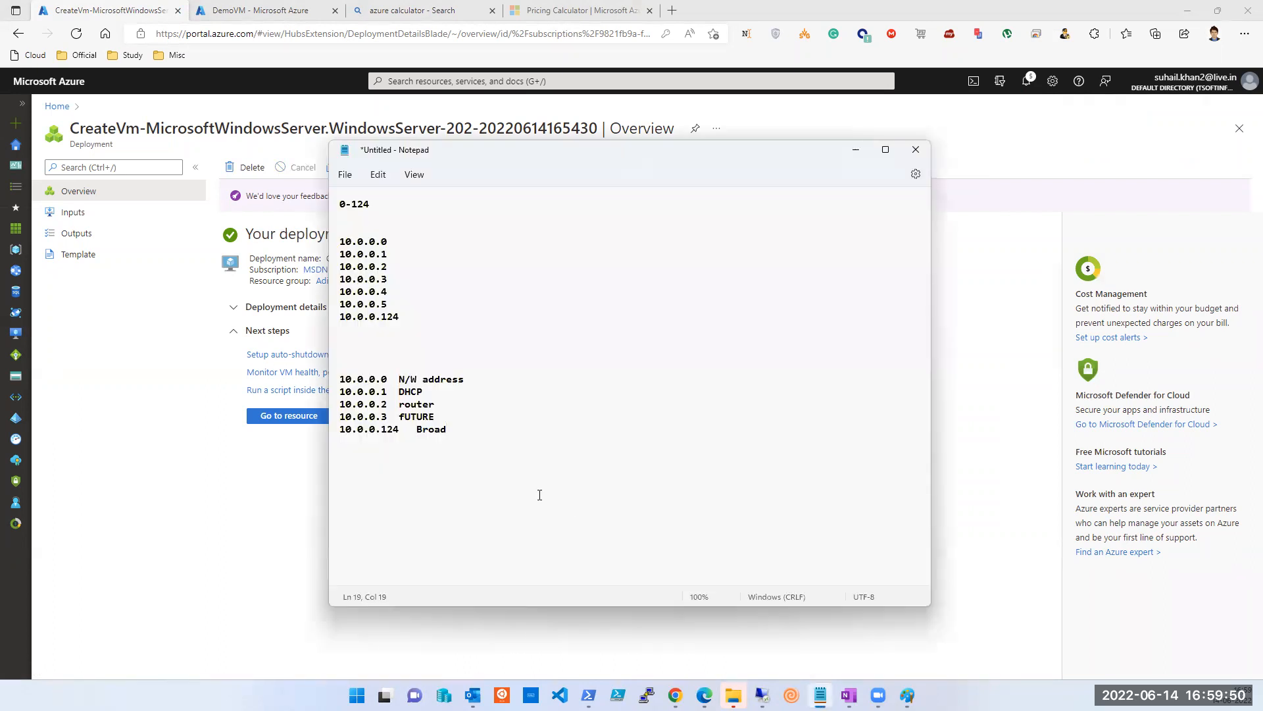
pyautogui.doubleClick(398, 317)
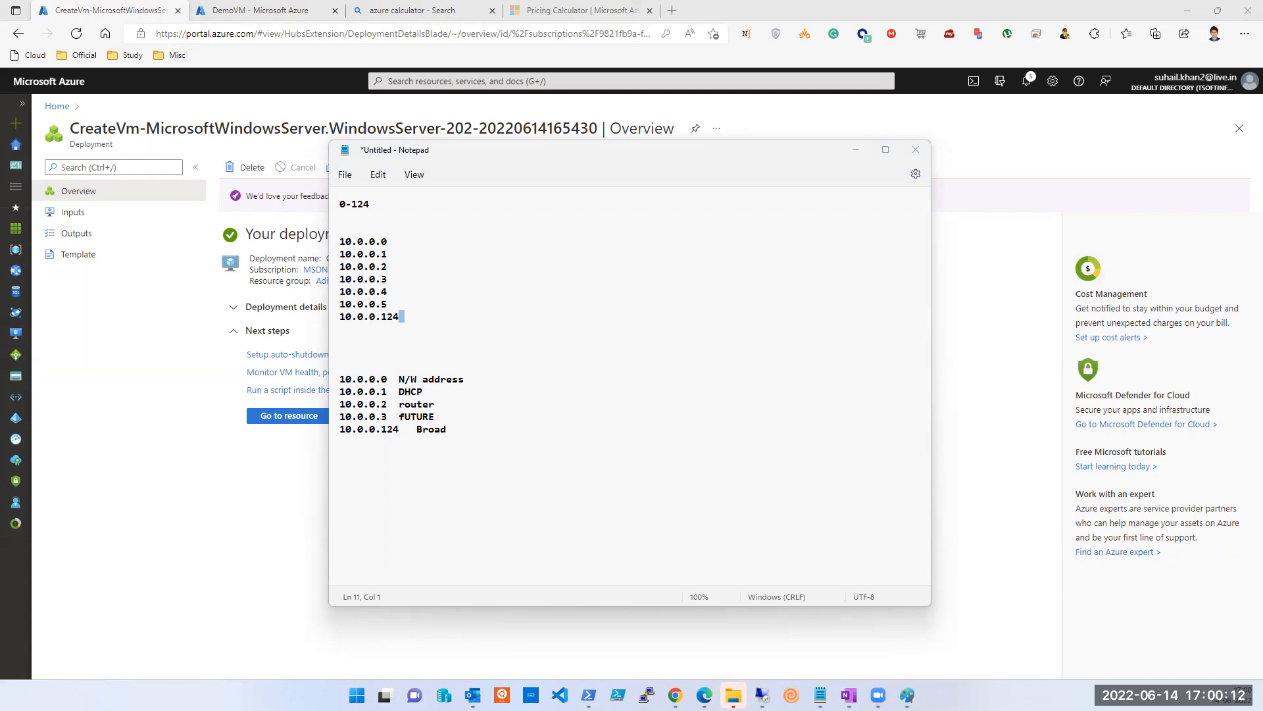
pyautogui.click(189, 428)
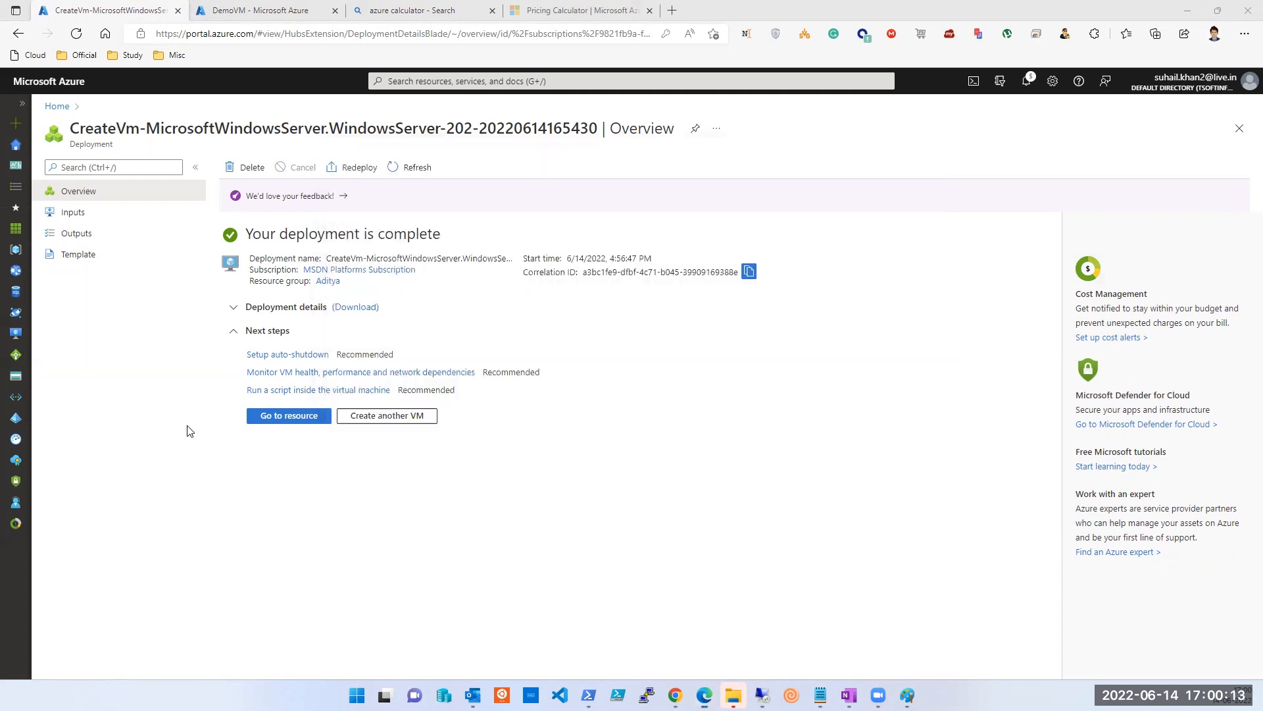
# Copy the new VM's public IP 20.218.65.217 into Remote Desktop Connection's Computer field.
pyautogui.click(302, 422)
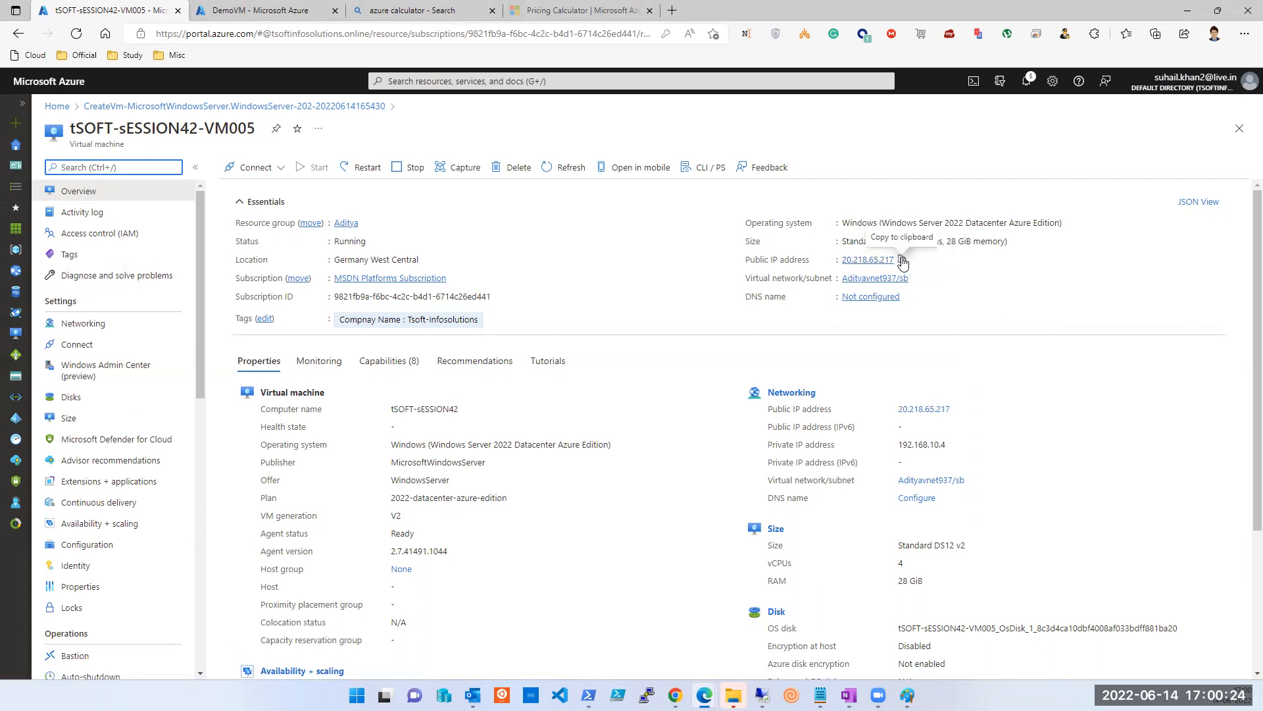
pyautogui.click(902, 259)
pyautogui.moveTo(761, 695)
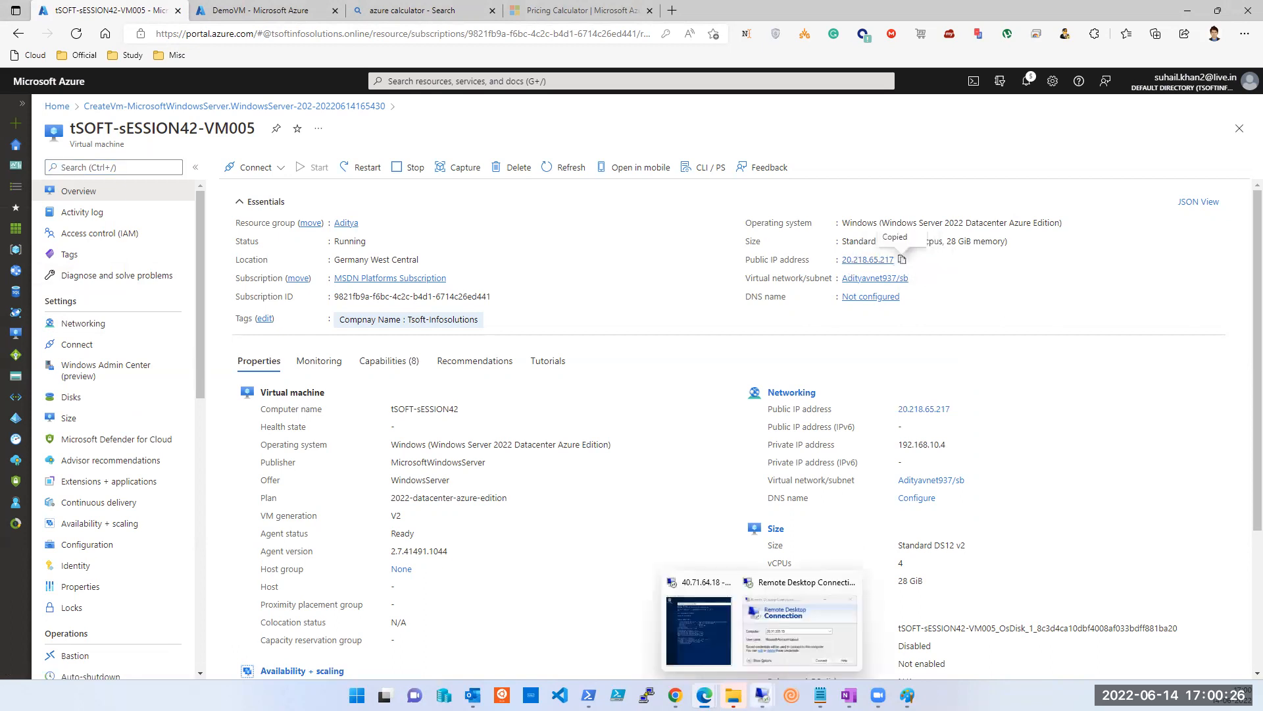
pyautogui.click(781, 648)
pyautogui.doubleClick(304, 210)
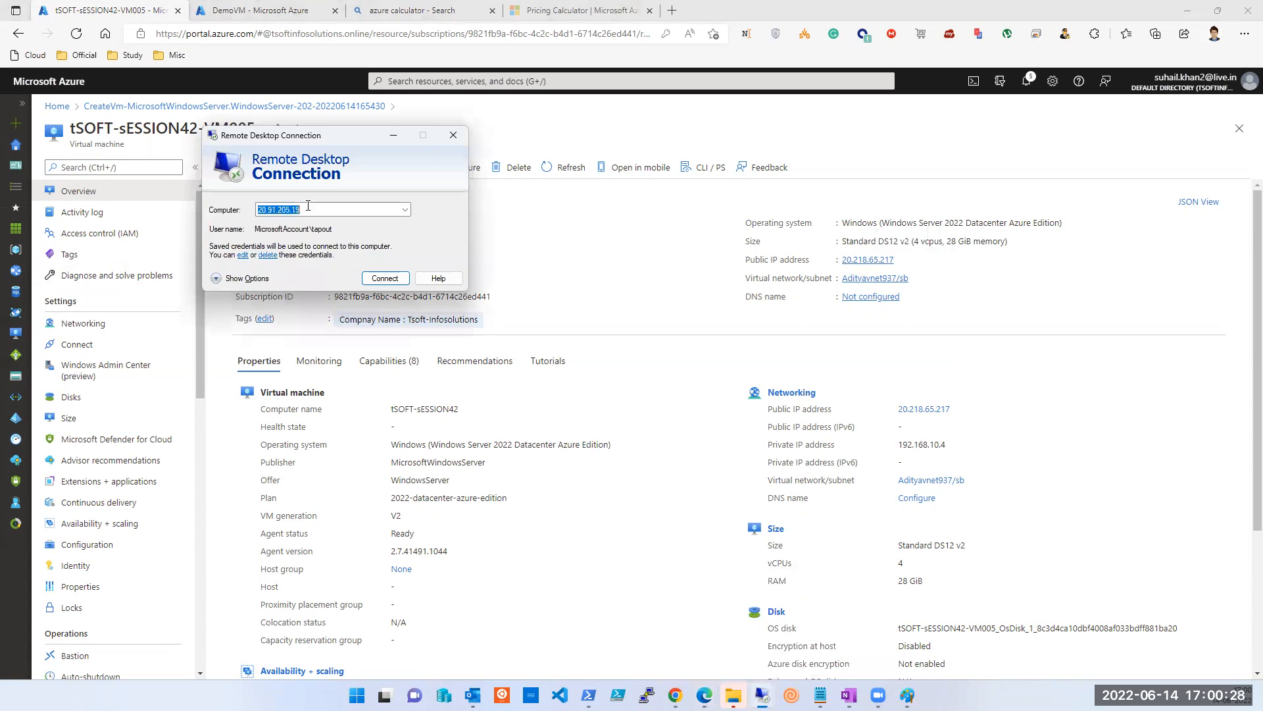
pyautogui.hotkey('ctrl', 'v')
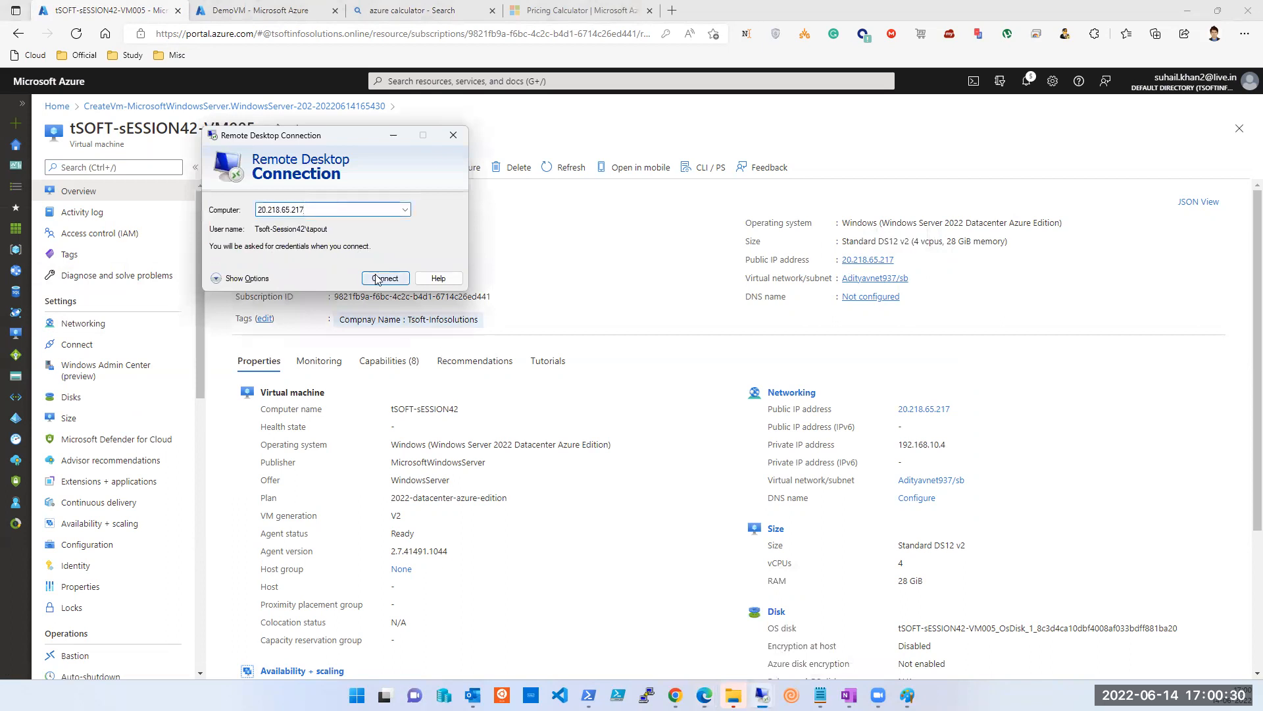
# Connect to 20.218.65.217, sign in with the admin password and accept the certificate.
pyautogui.click(377, 278)
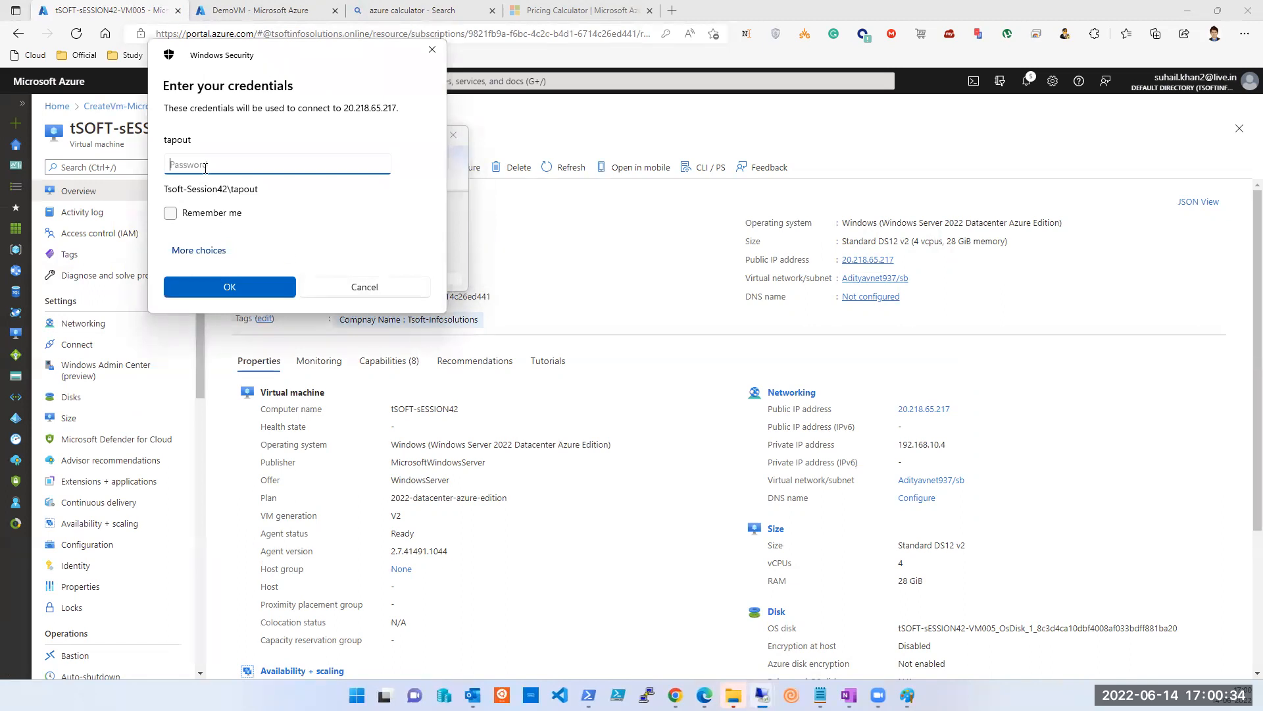
pyautogui.write('*************')
pyautogui.press('Return')
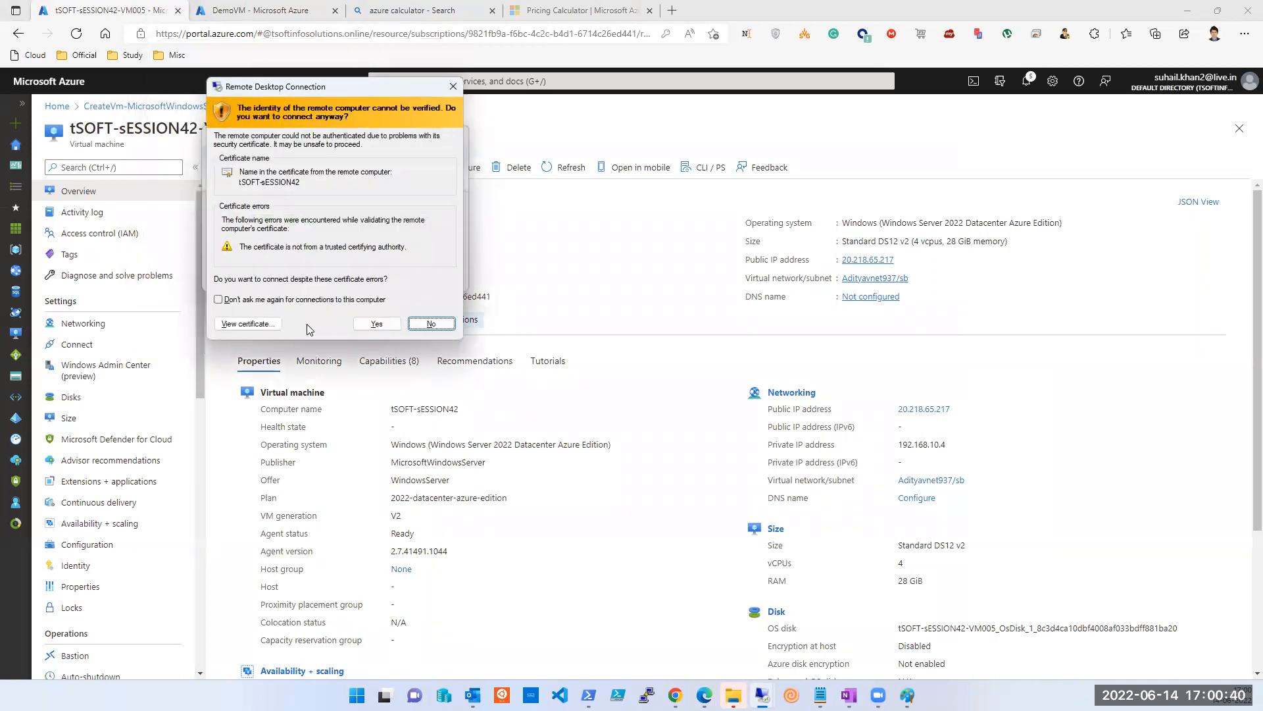
pyautogui.click(376, 323)
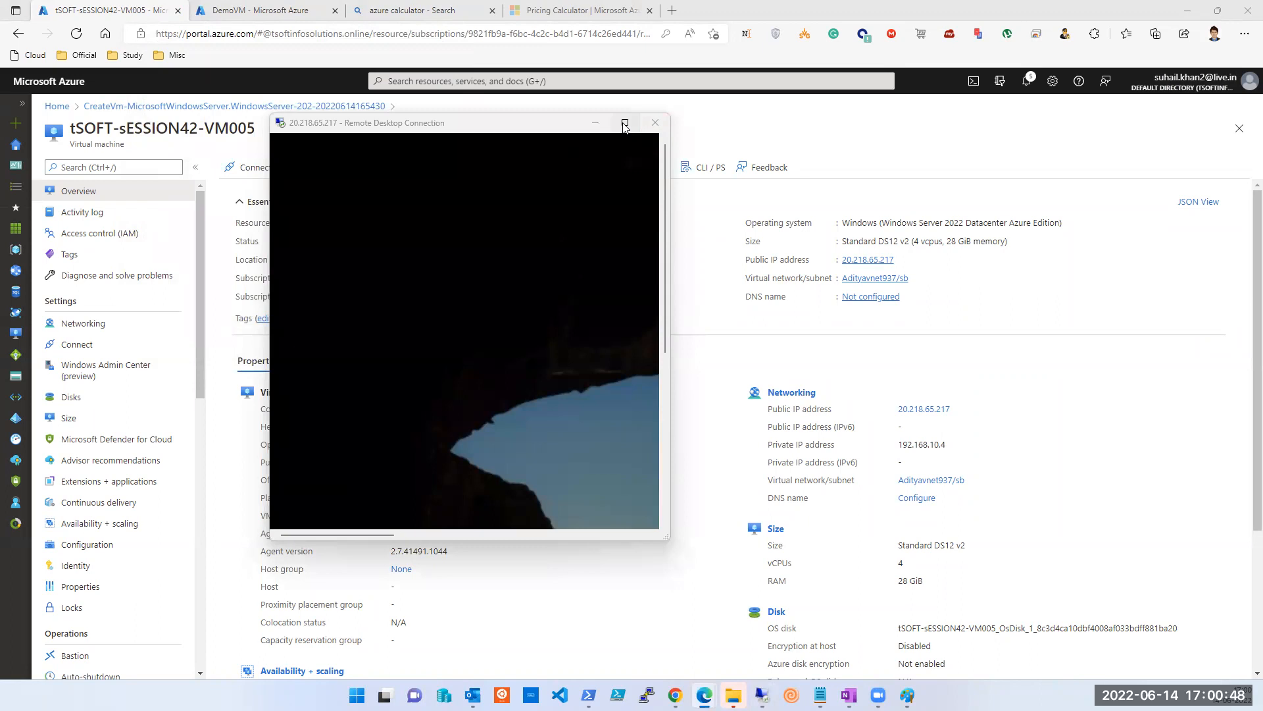
# Bring the 40.71.64.18 DemoVM session forward and focus its PowerShell console.
pyautogui.moveTo(625, 126)
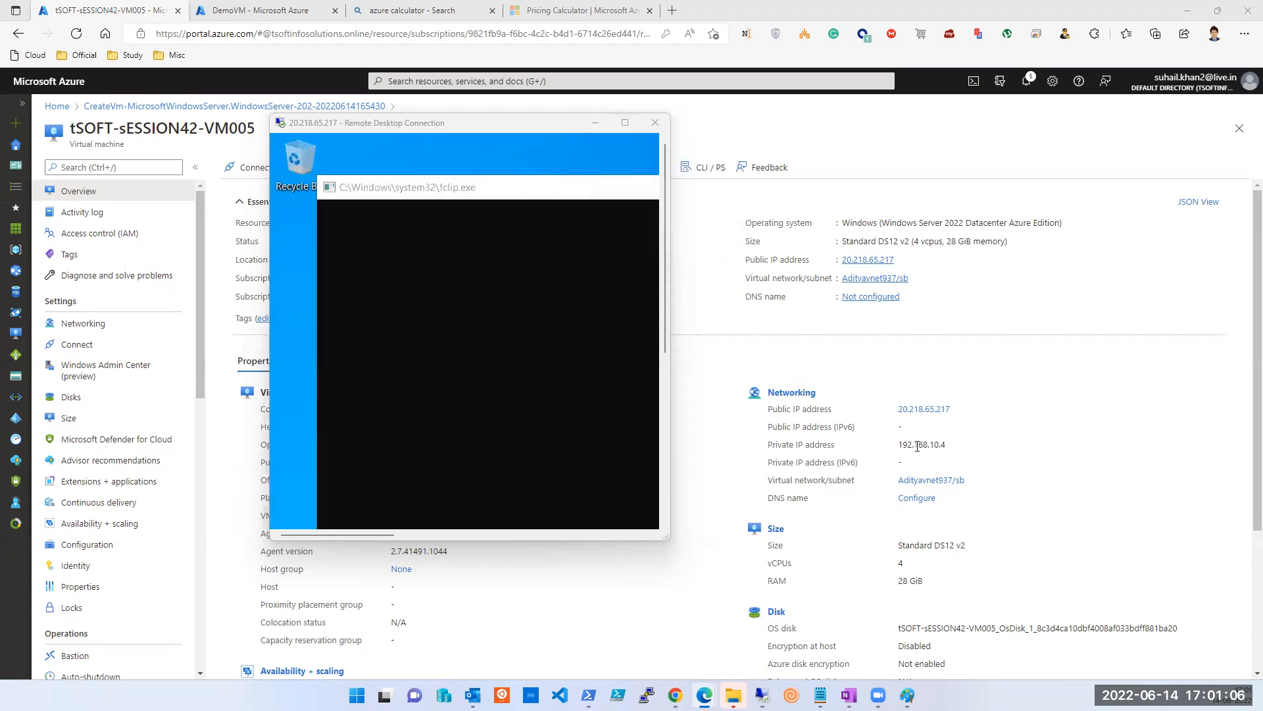
pyautogui.moveTo(762, 695)
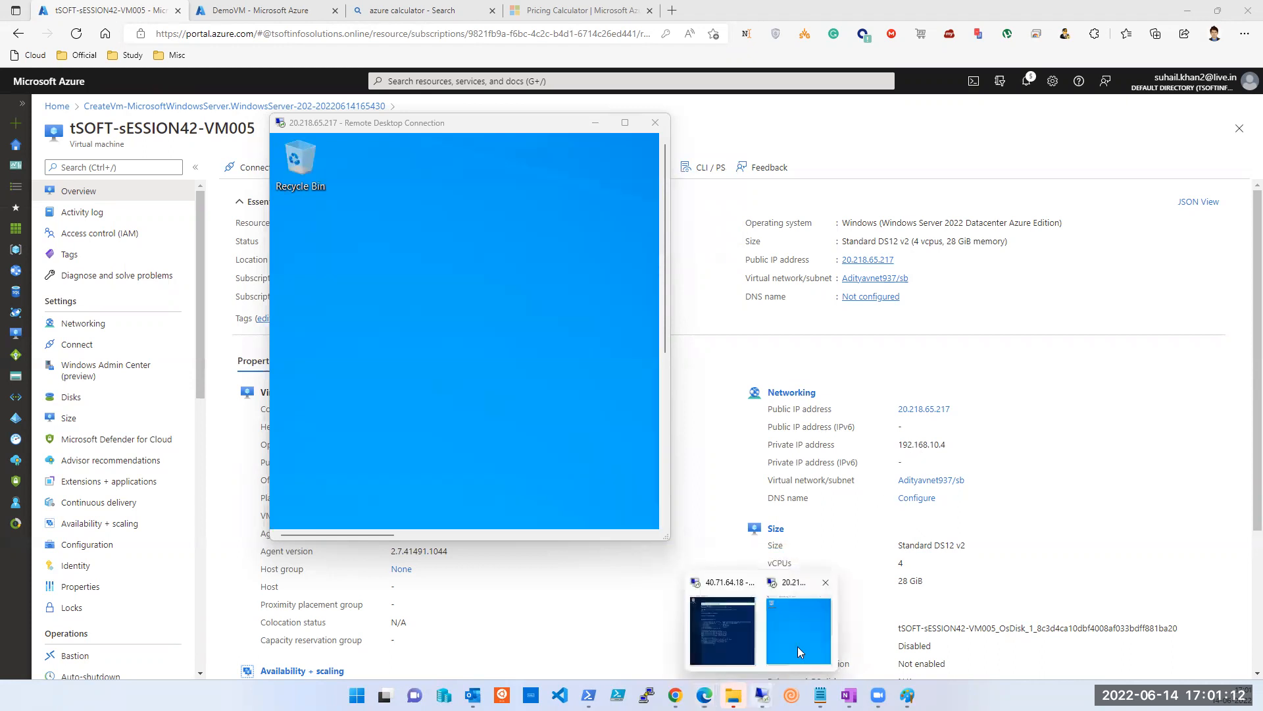
pyautogui.click(713, 642)
pyautogui.click(851, 522)
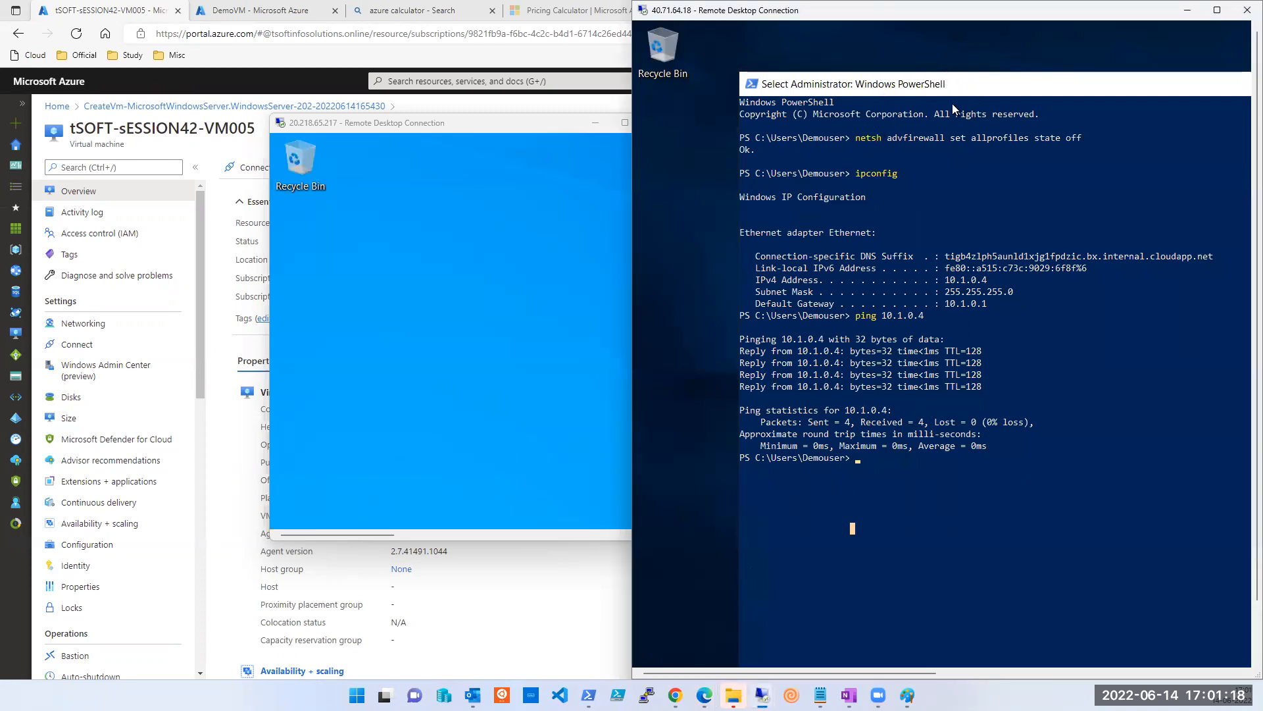
# Clear the DemoVM console and run 'ping 192.168.10.4 -t' continuously.
pyautogui.write('cls')
pyautogui.press('Return')
pyautogui.write('ping 192')
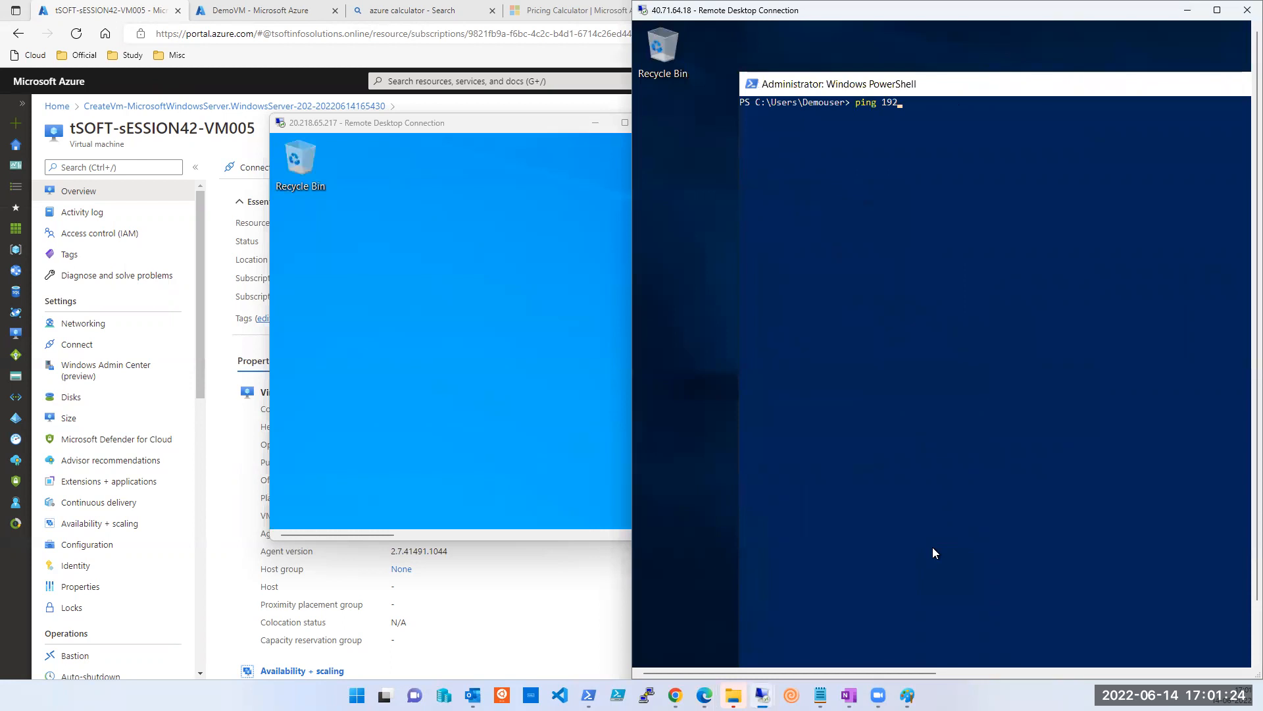
pyautogui.write('.168.10.4')
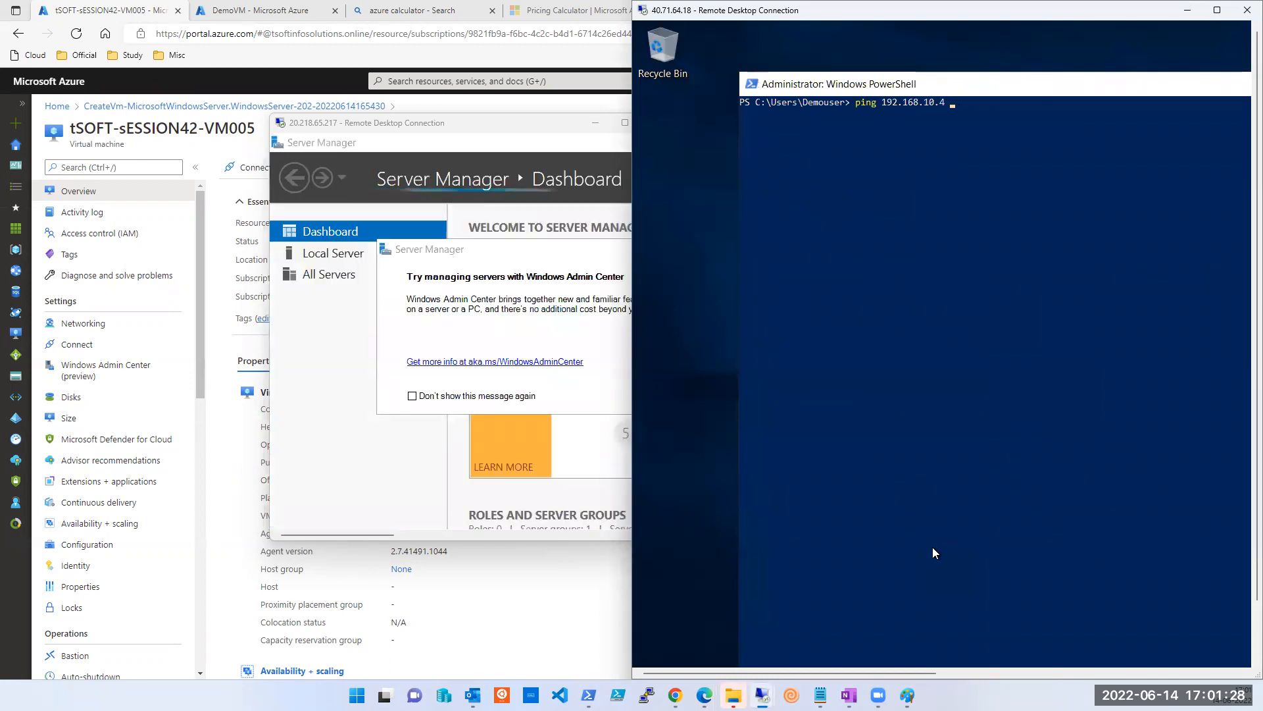
pyautogui.write(' -t')
pyautogui.press('Return')
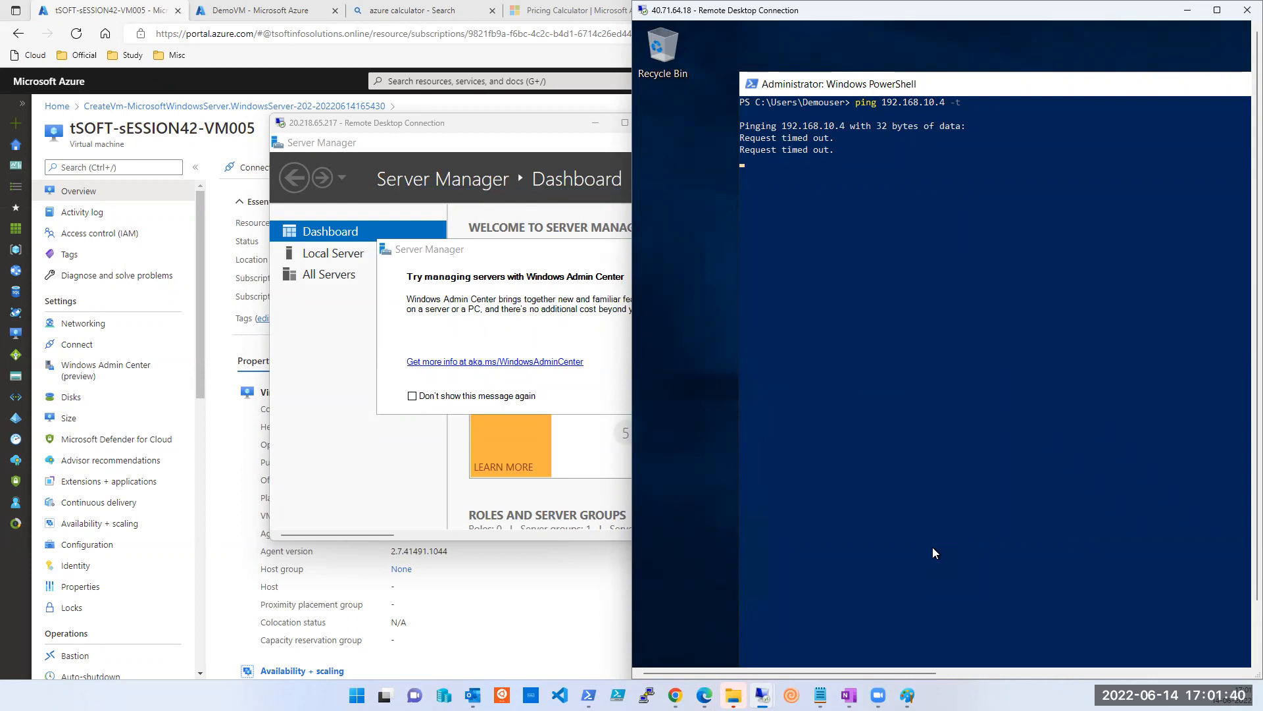
# Snap the 20.218.65.217 session to the left half and close its Server Manager.
pyautogui.click(490, 129)
pyautogui.press('super+Left')
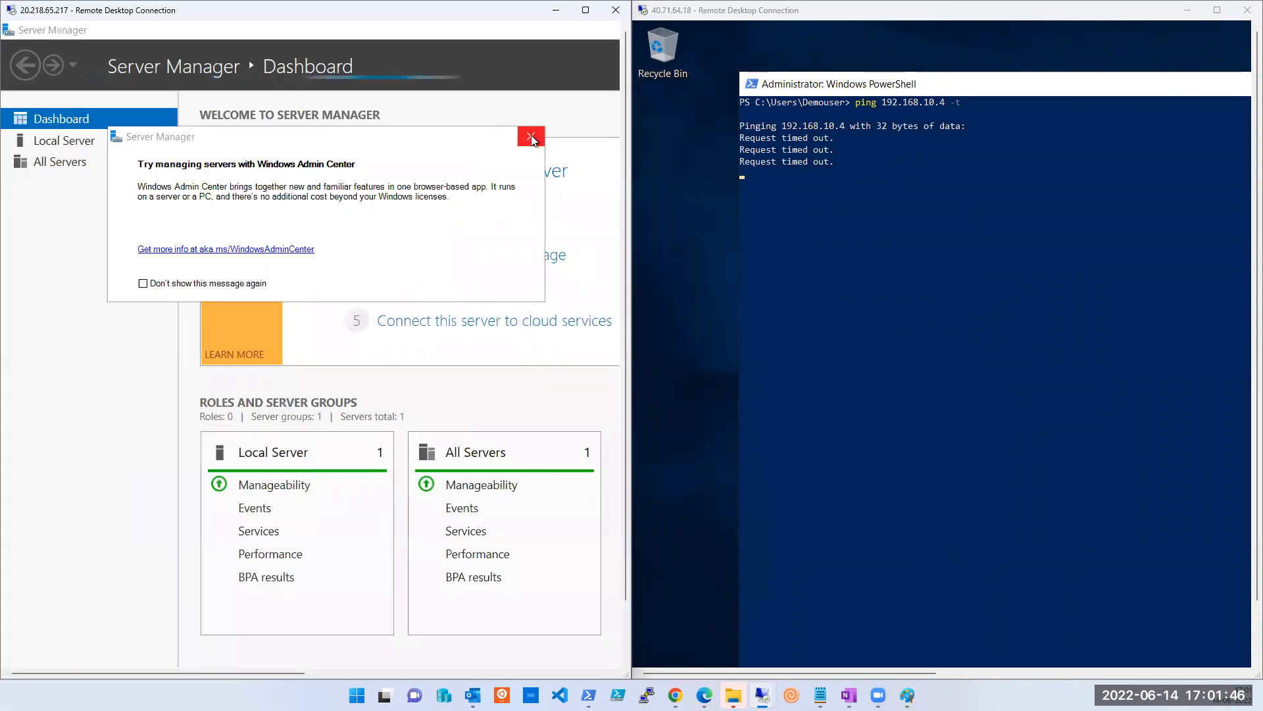
pyautogui.click(12, 33)
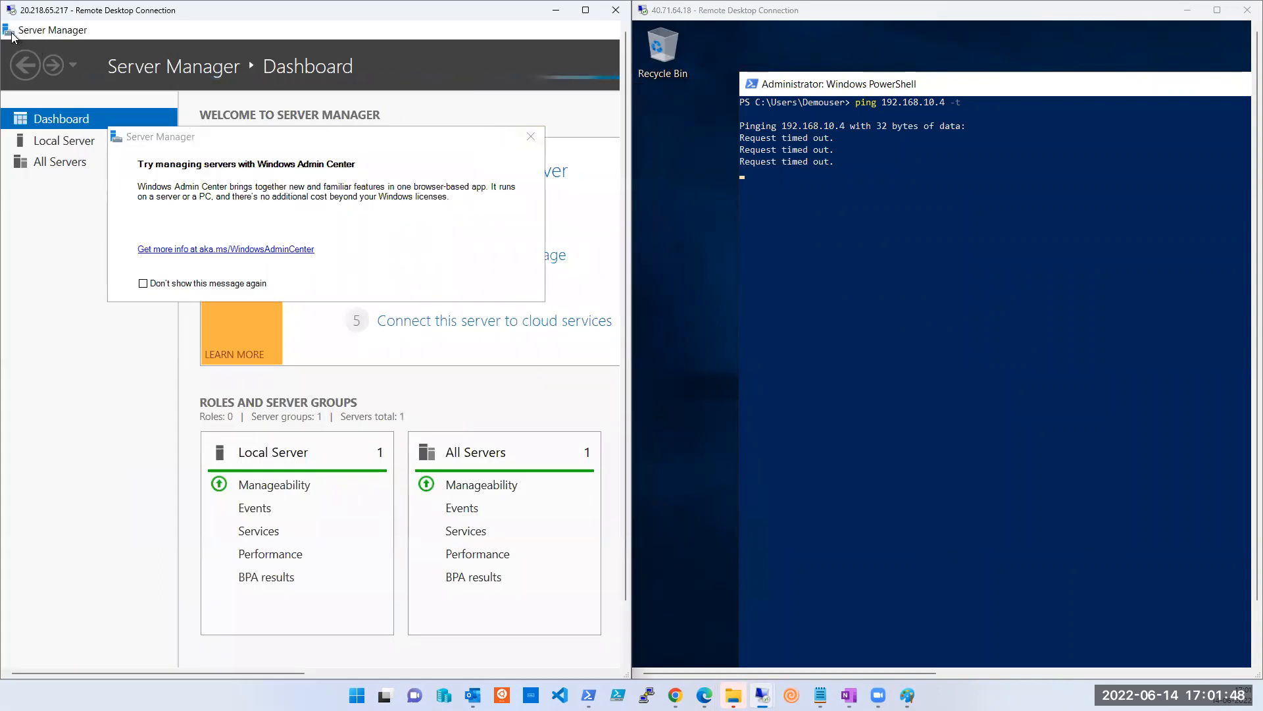
pyautogui.doubleClick(12, 33)
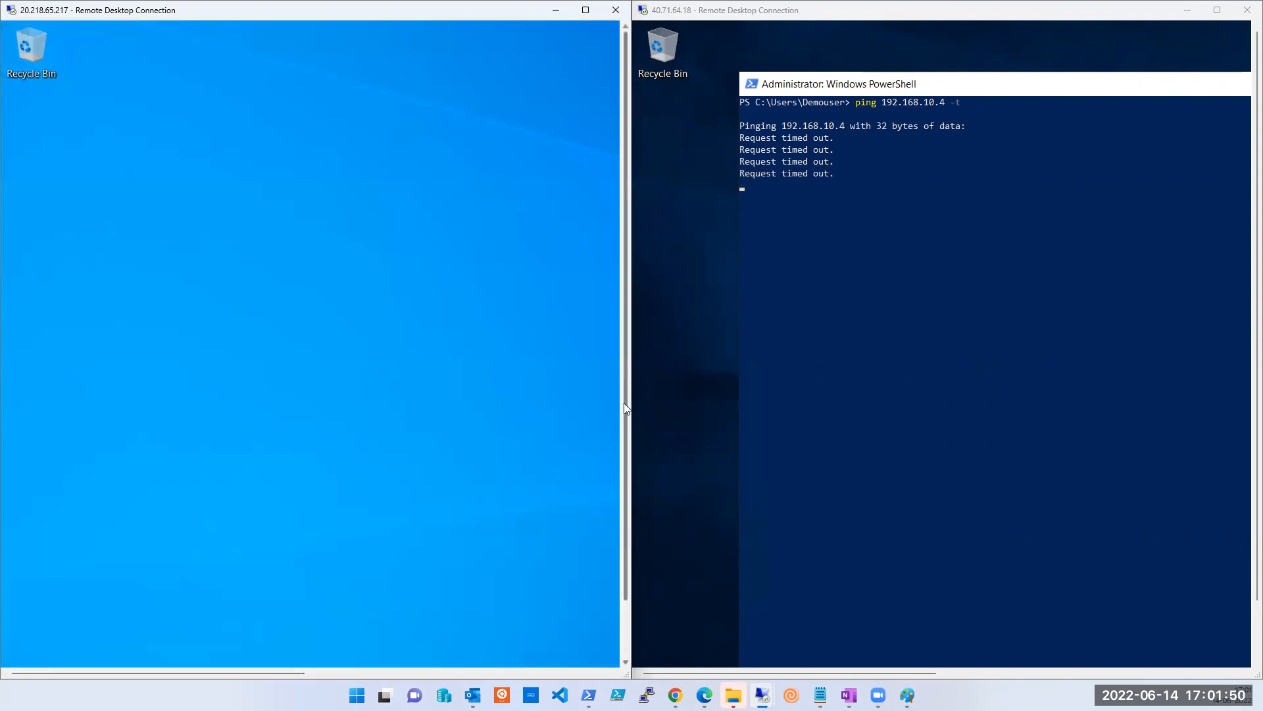
# Launch Windows PowerShell as administrator from VM005's Start menu, then restore the session window.
pyautogui.click(21, 651)
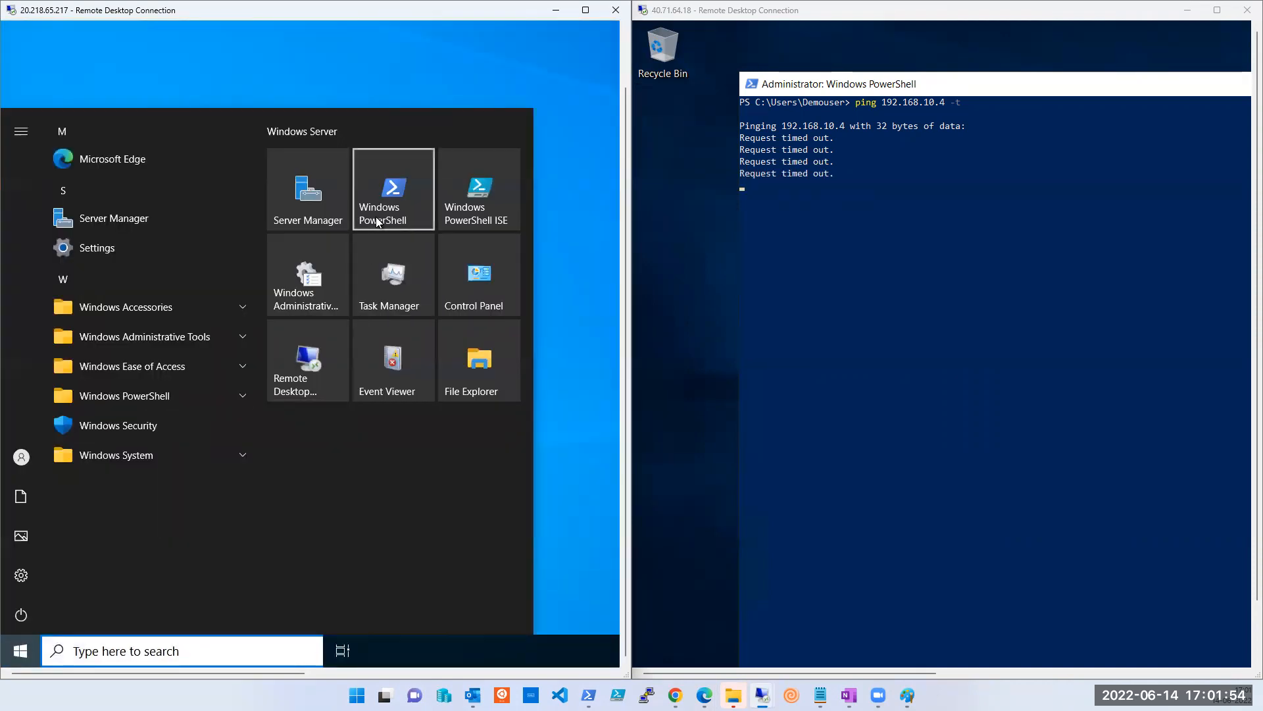
pyautogui.rightClick(378, 222)
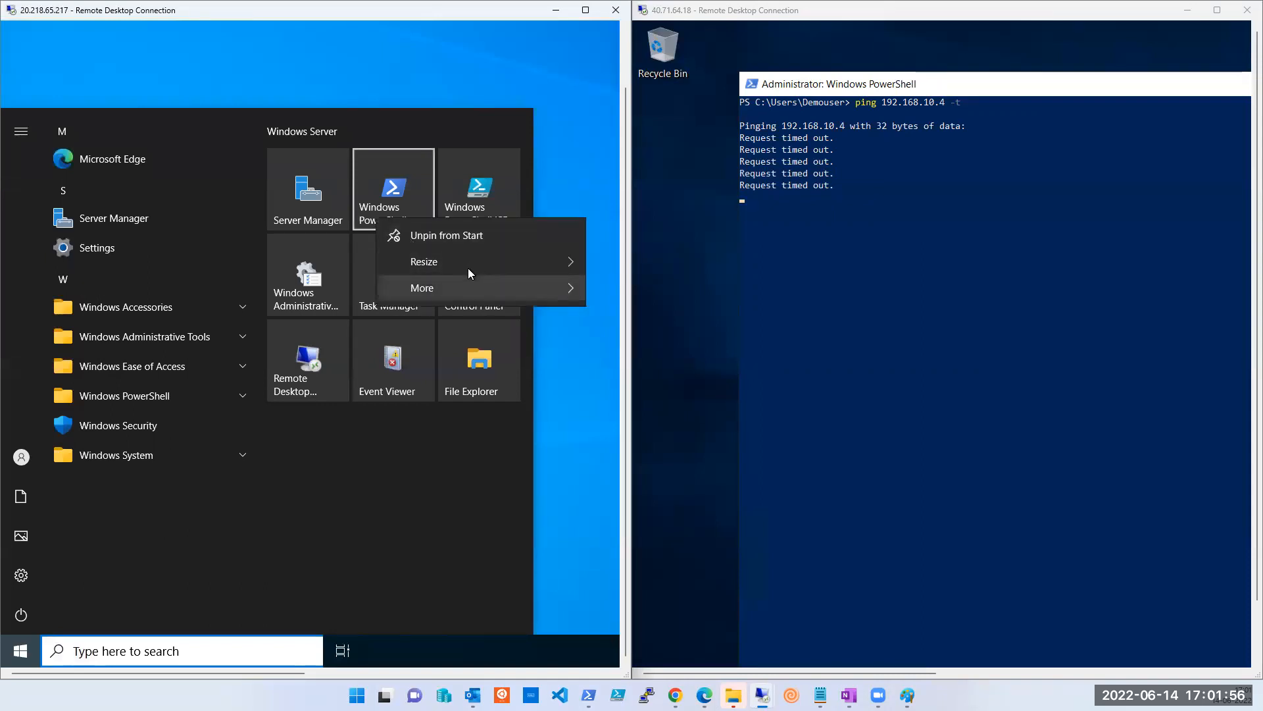
pyautogui.moveTo(483, 289)
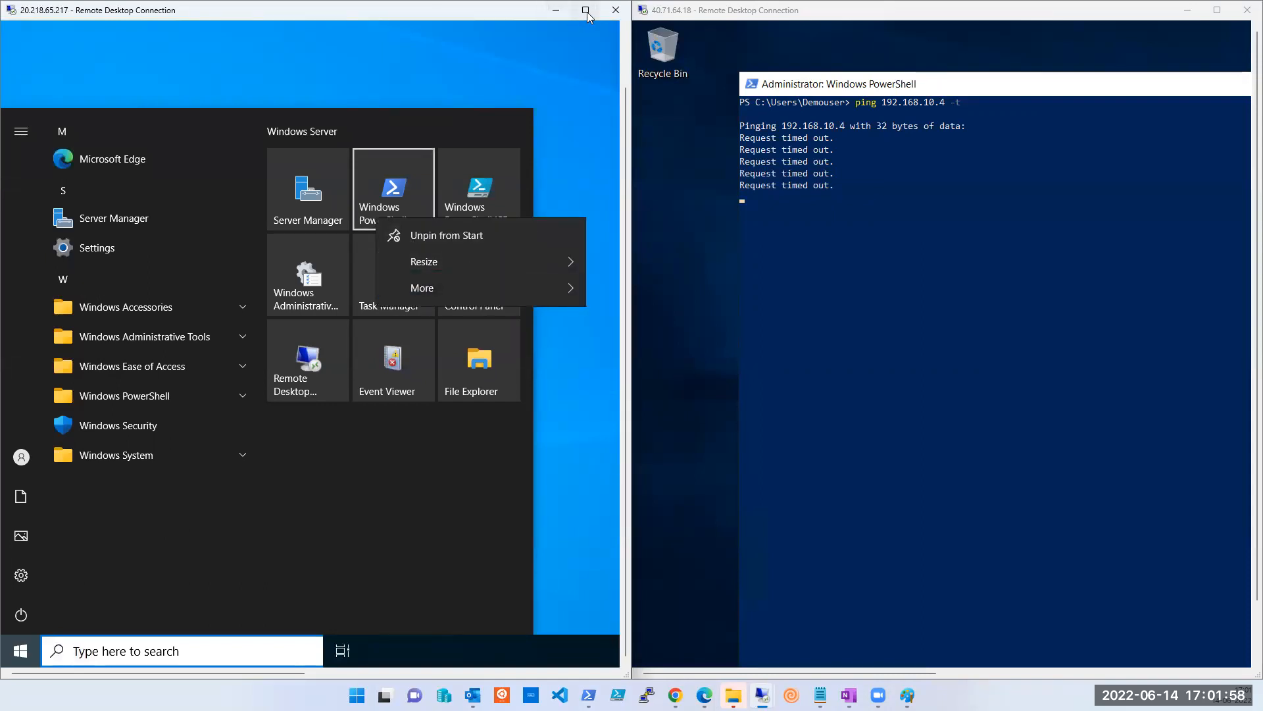
pyautogui.click(585, 10)
pyautogui.moveTo(441, 330)
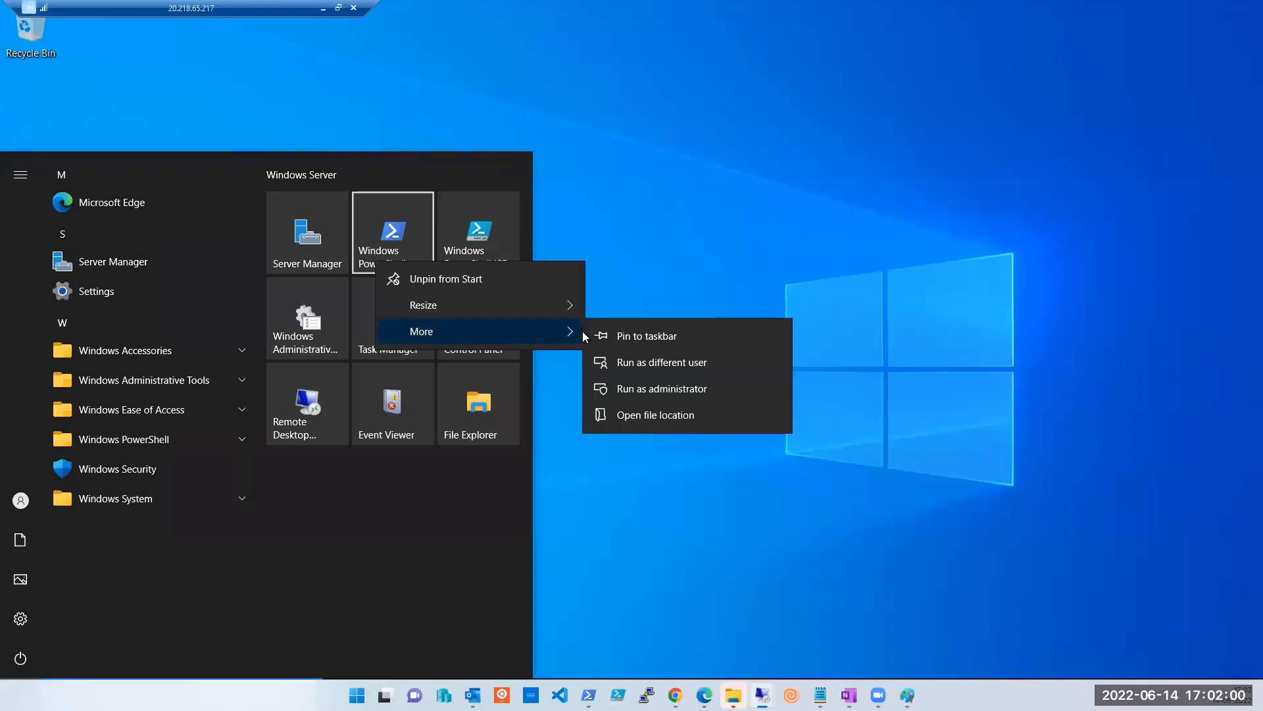
pyautogui.click(662, 389)
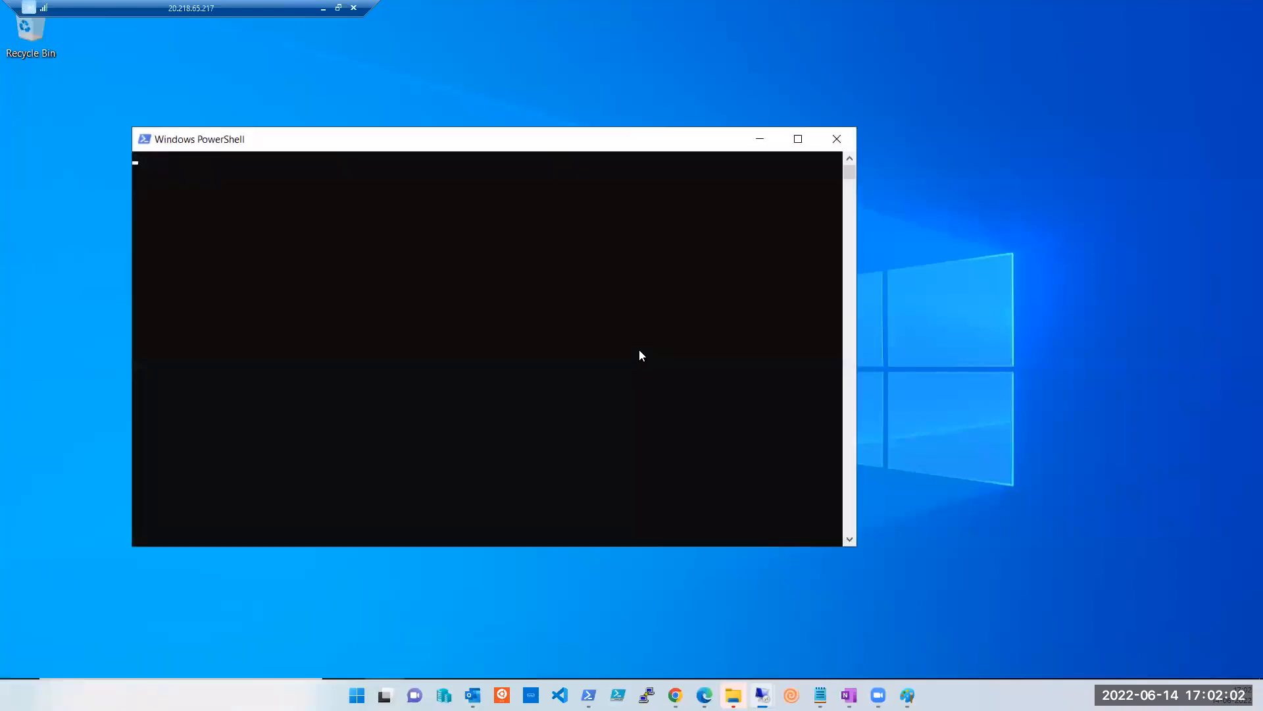
pyautogui.click(335, 10)
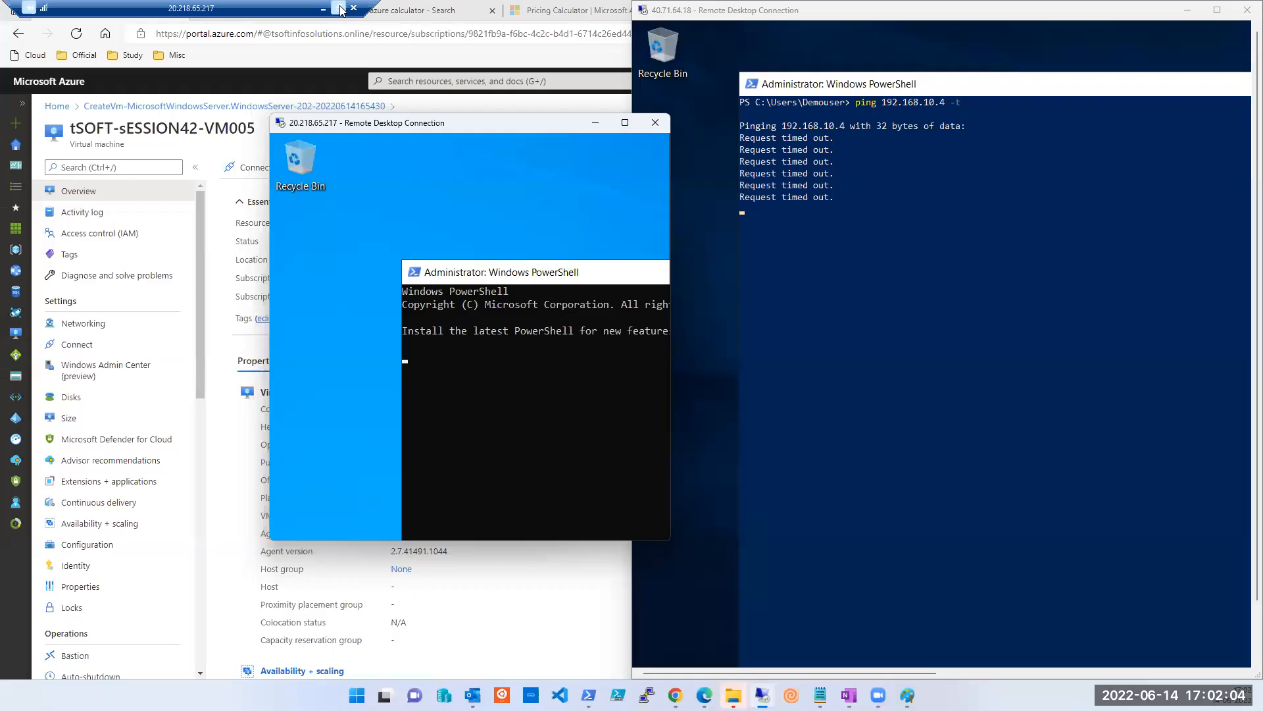
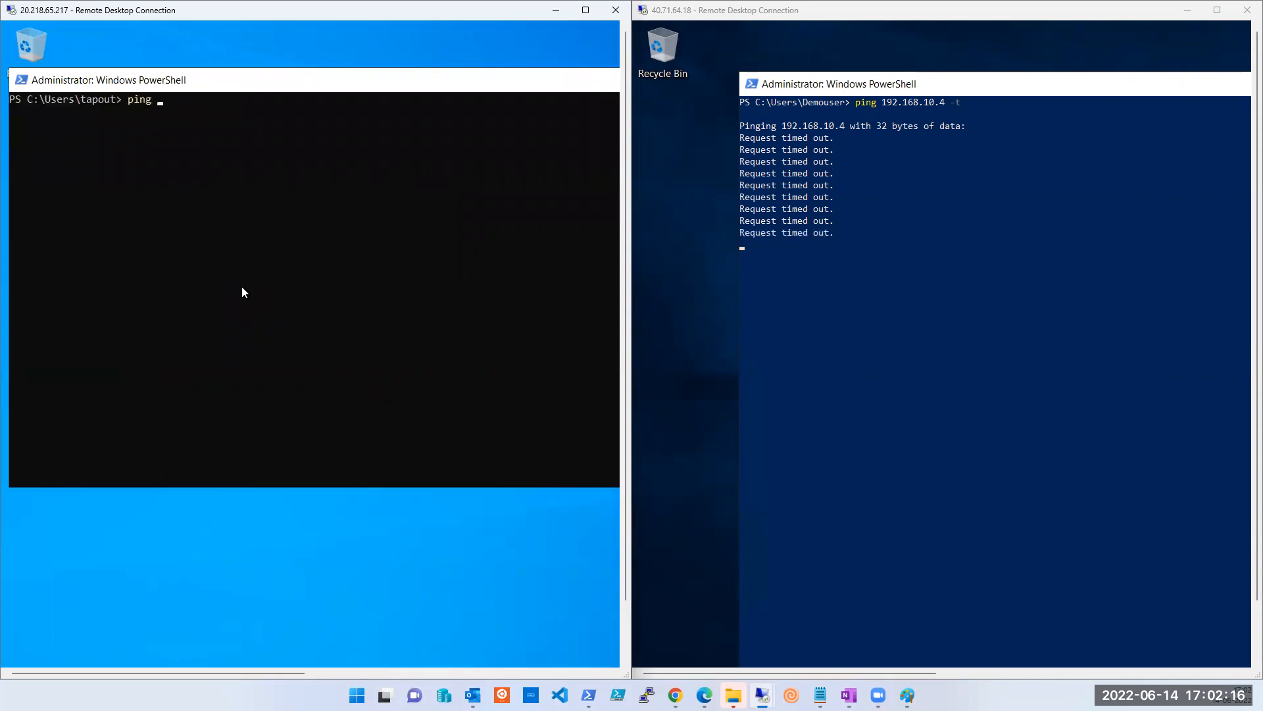
# Ping 10.1.0.4 from the 20.218.65.217 session's PowerShell (it times out), then return to the Azure portal.
pyautogui.write('10.1.0.4')
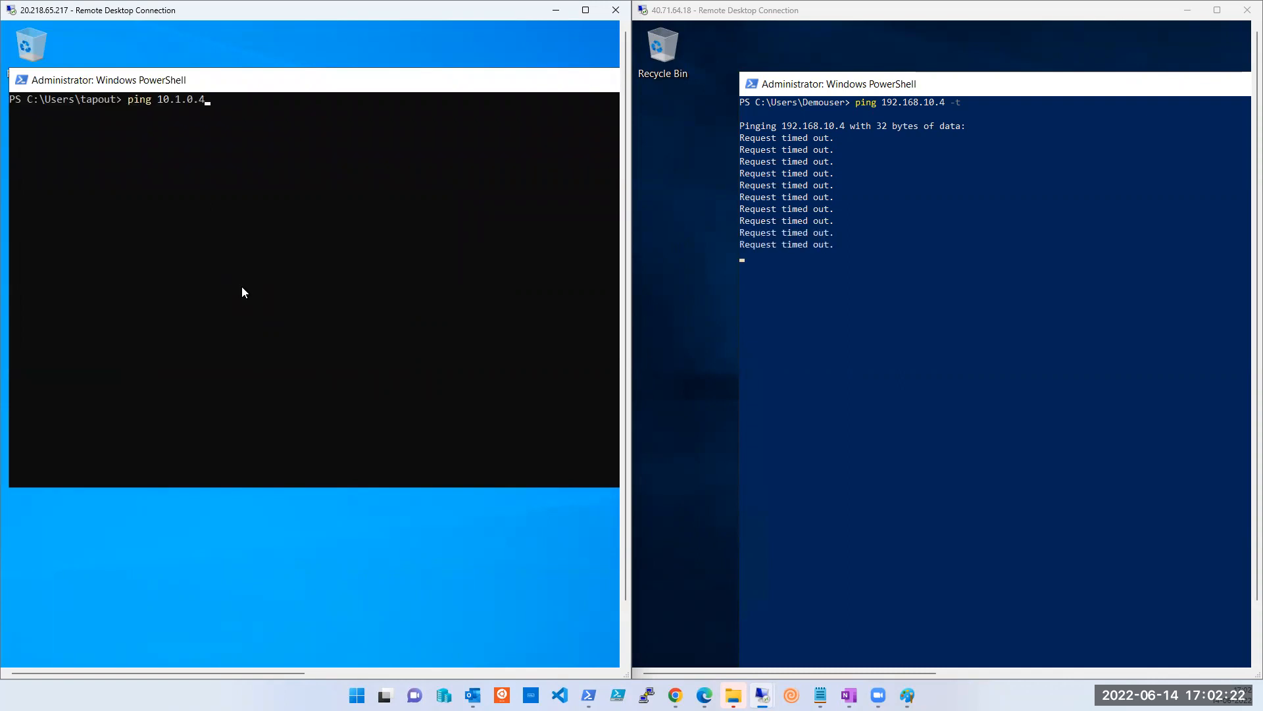
pyautogui.press('Return')
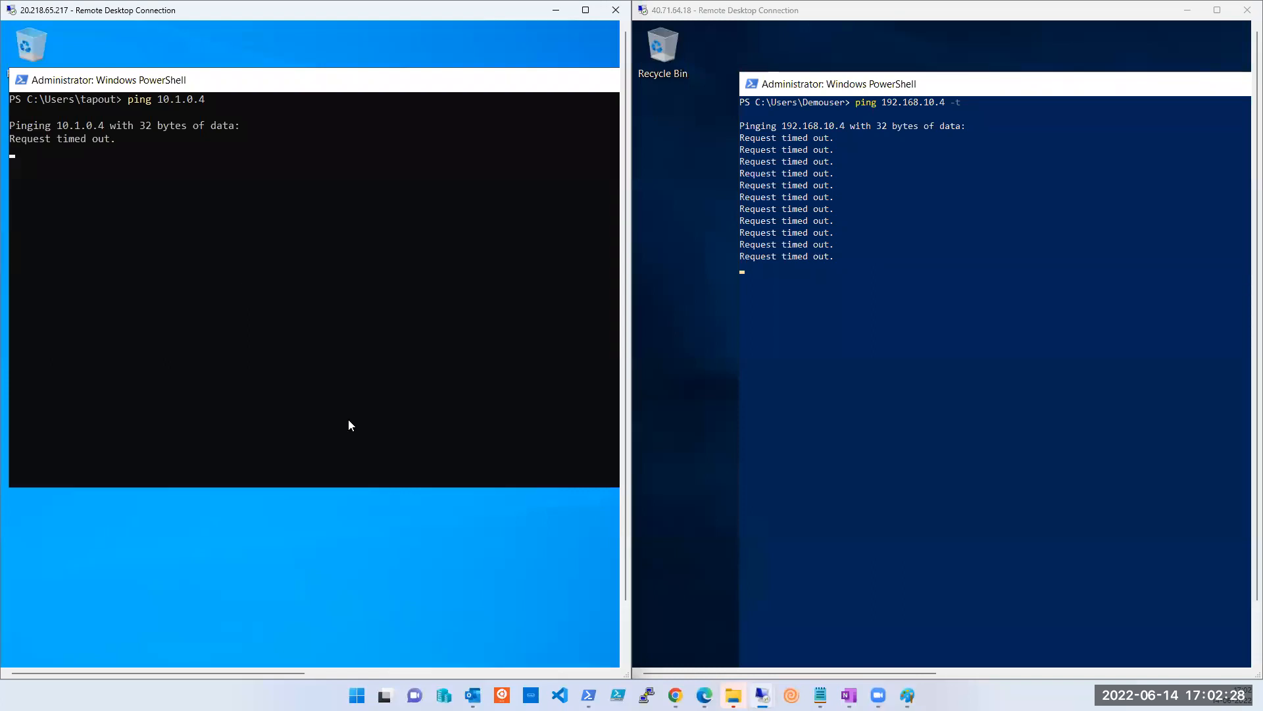
pyautogui.moveTo(675, 694)
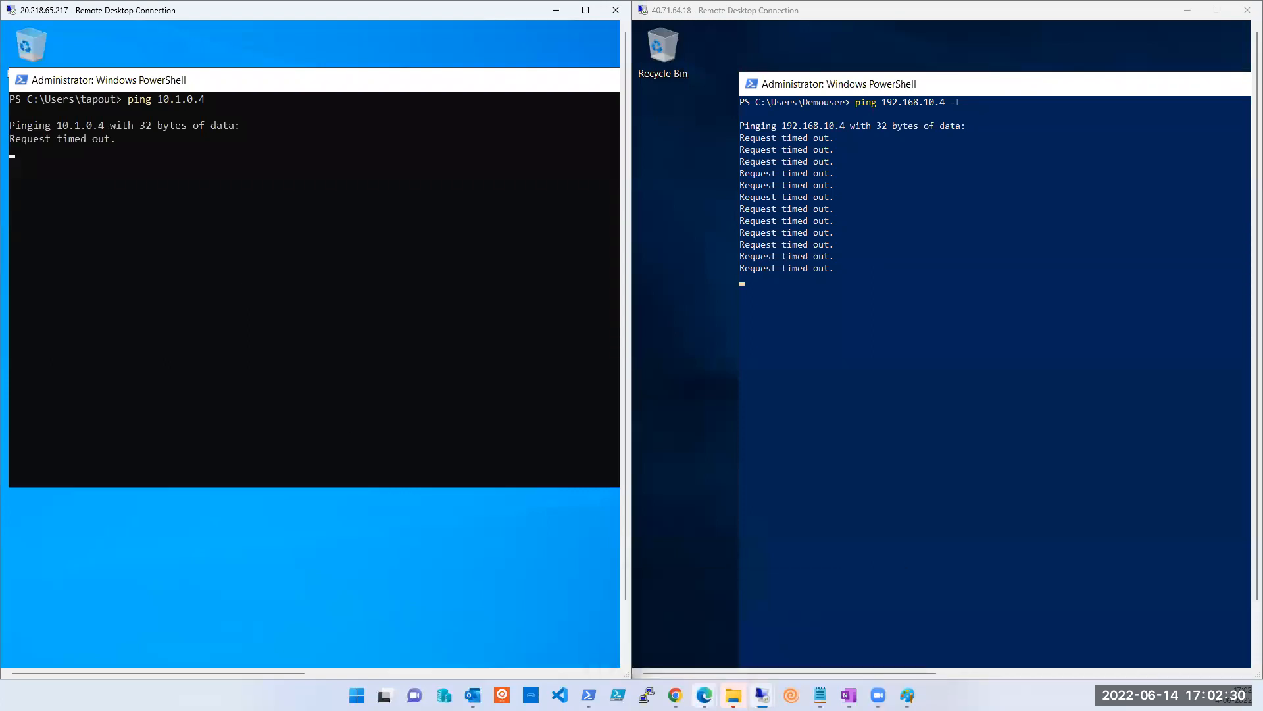
pyautogui.click(742, 661)
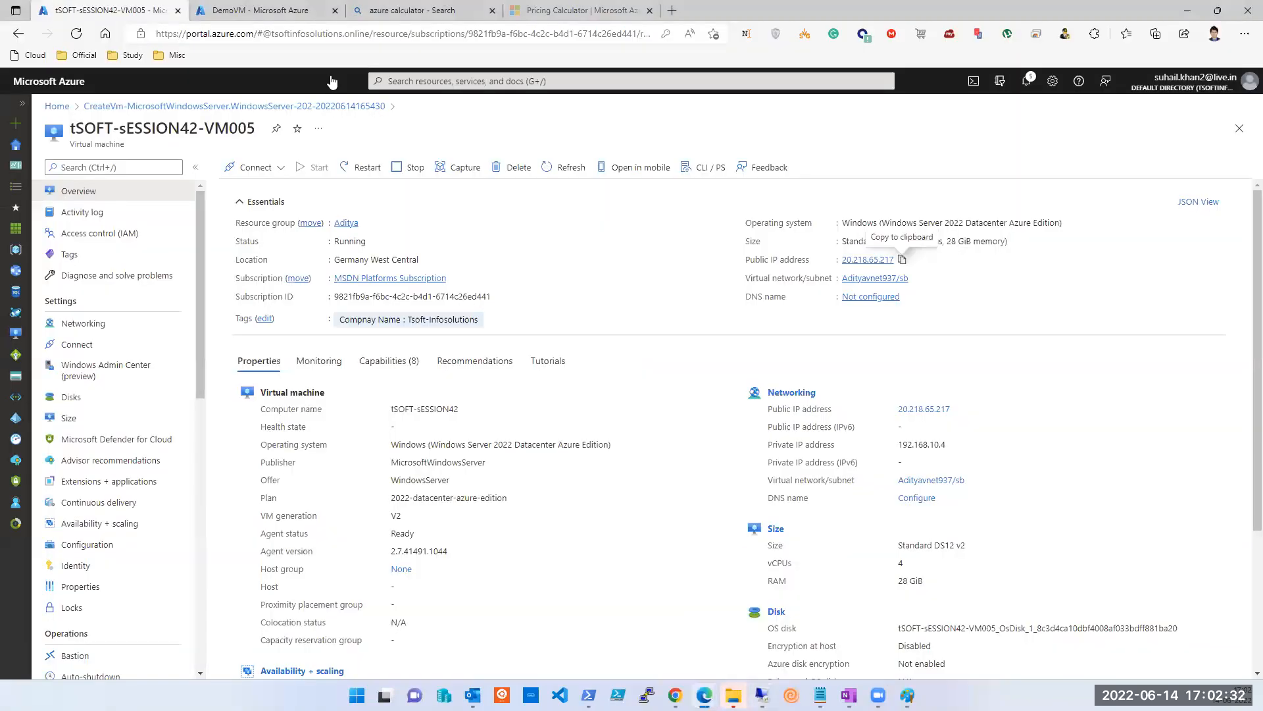
# Check DemoVM's private IP 10.1.0.4 and detach the DemoVM overview into its own window.
pyautogui.click(316, 10)
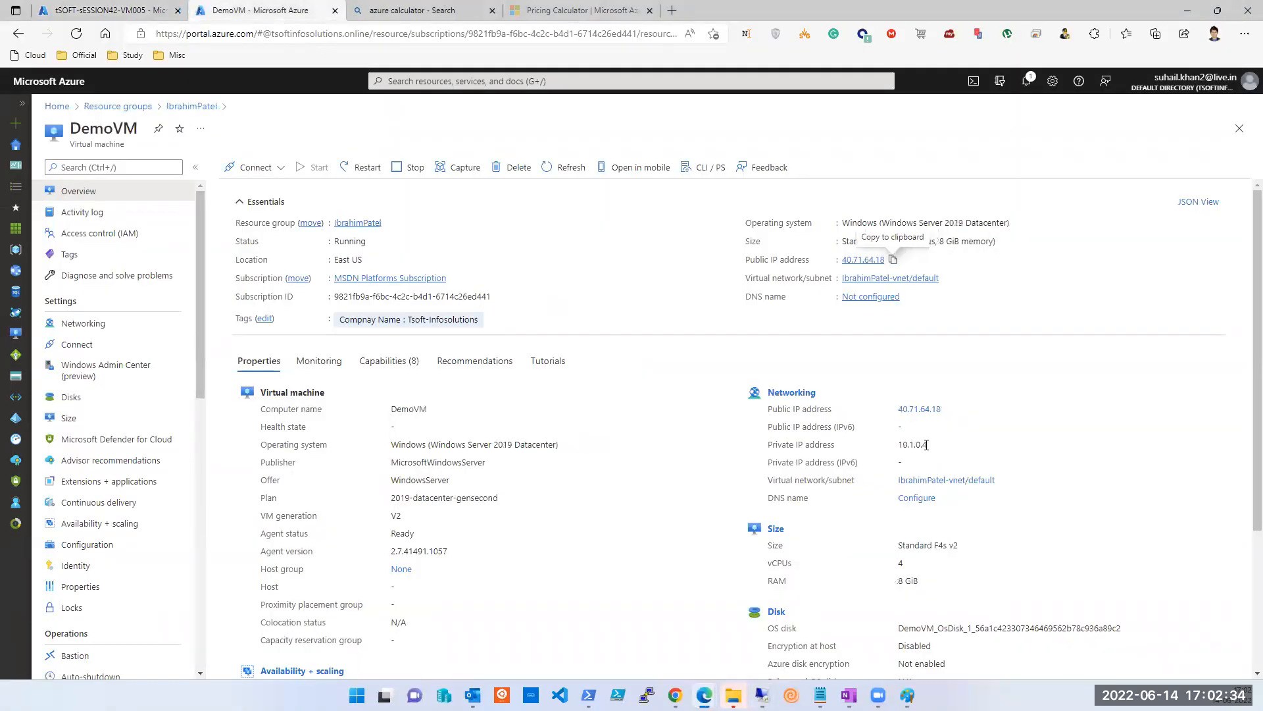
pyautogui.doubleClick(925, 445)
pyautogui.click(113, 11)
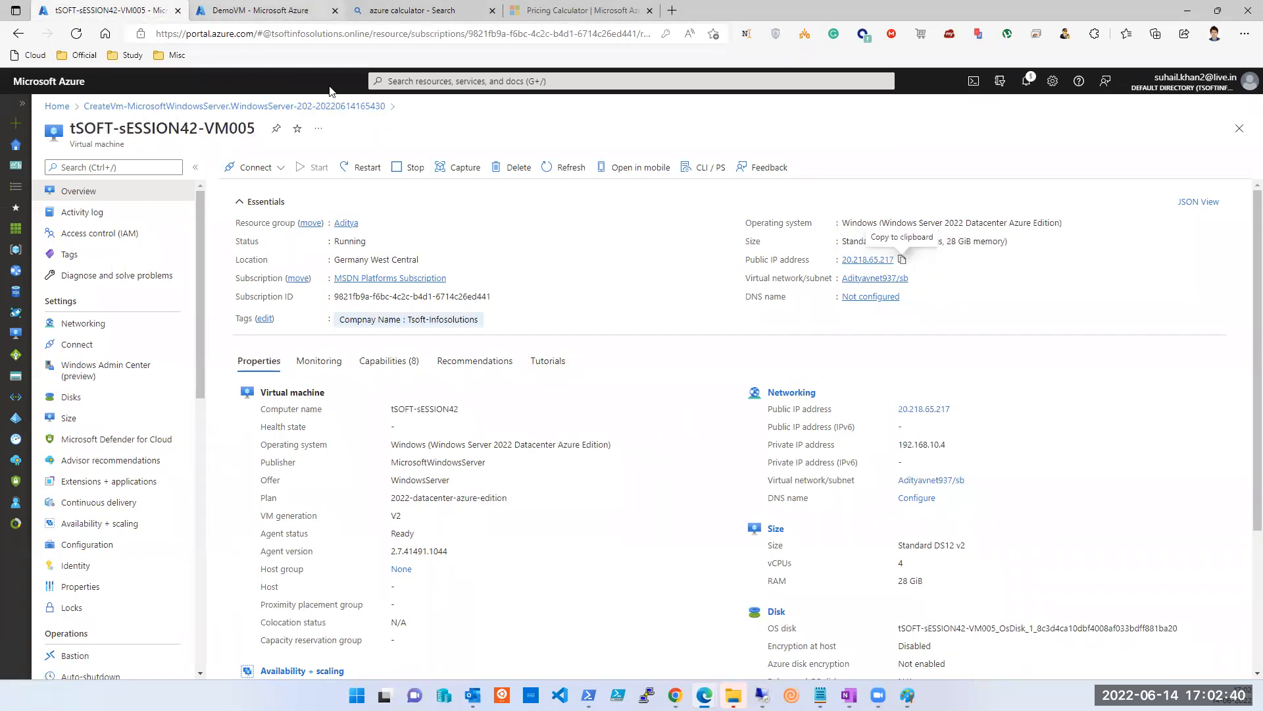
pyautogui.press('super+e')
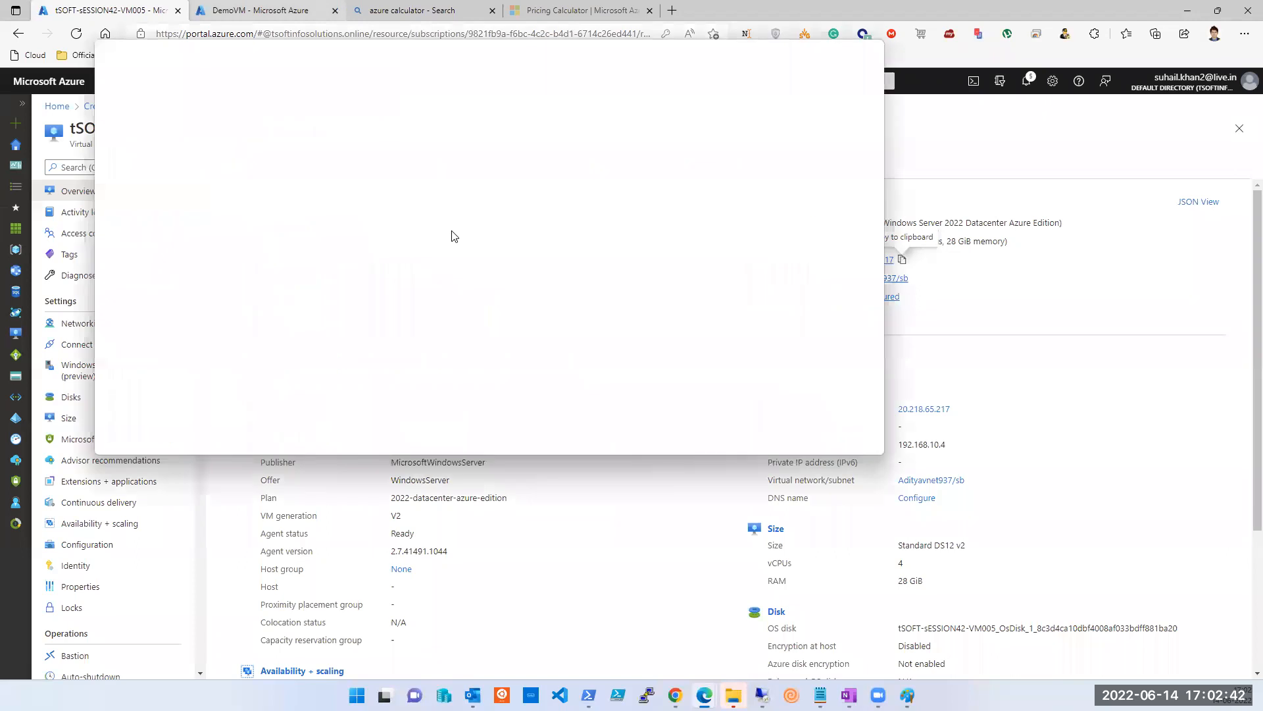
pyautogui.moveTo(454, 236); pyautogui.dragTo(547, 355)
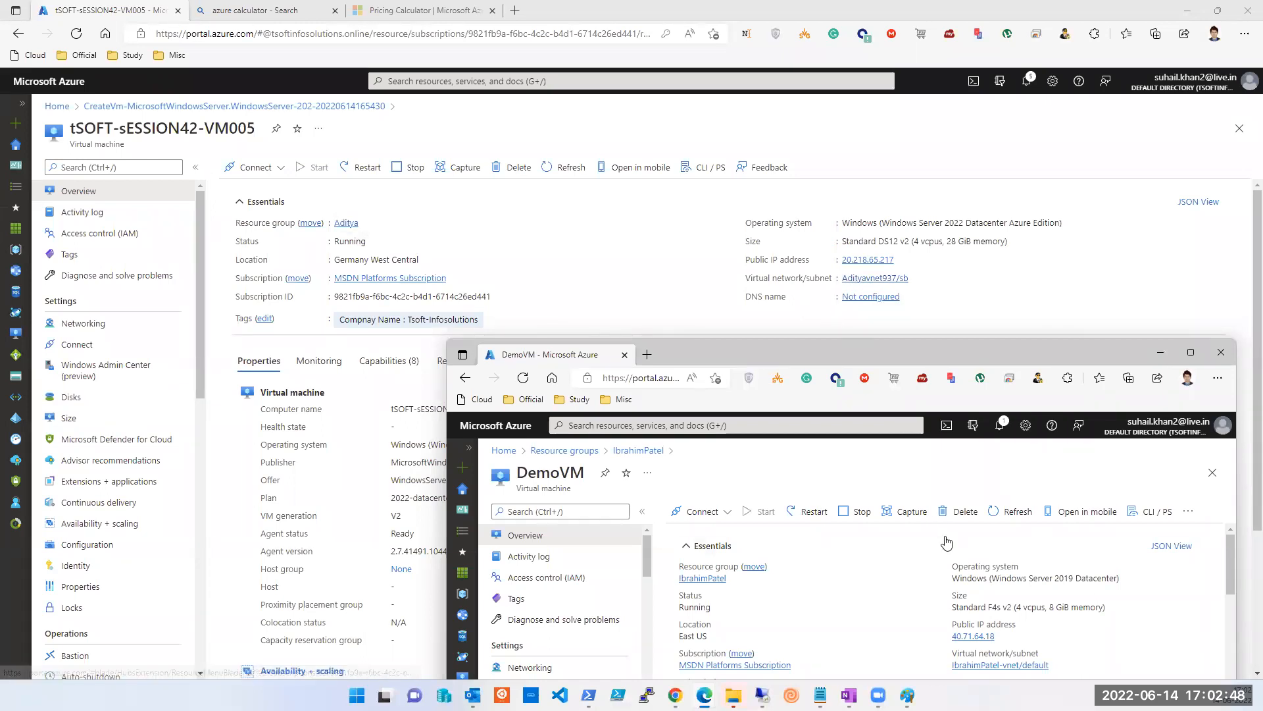
# Switch back to the 20.218.65.217 remote desktop session.
pyautogui.scroll(-1, 968, 589)
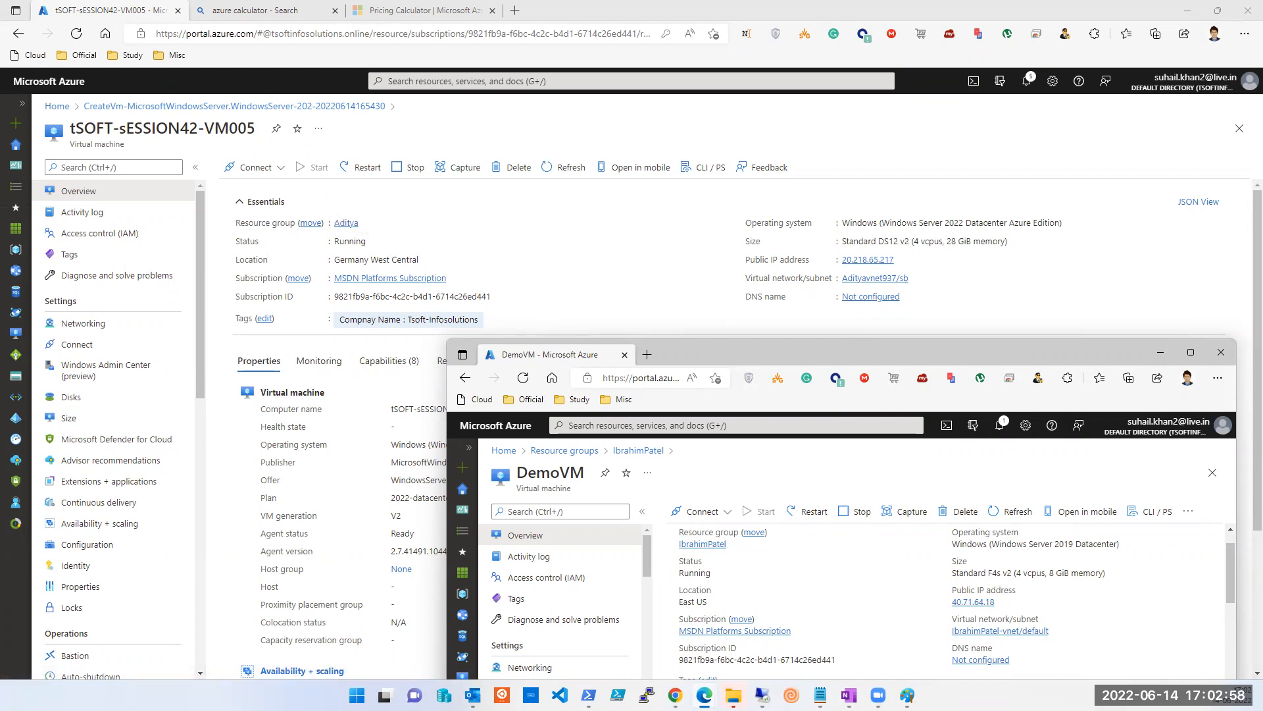
pyautogui.click(762, 695)
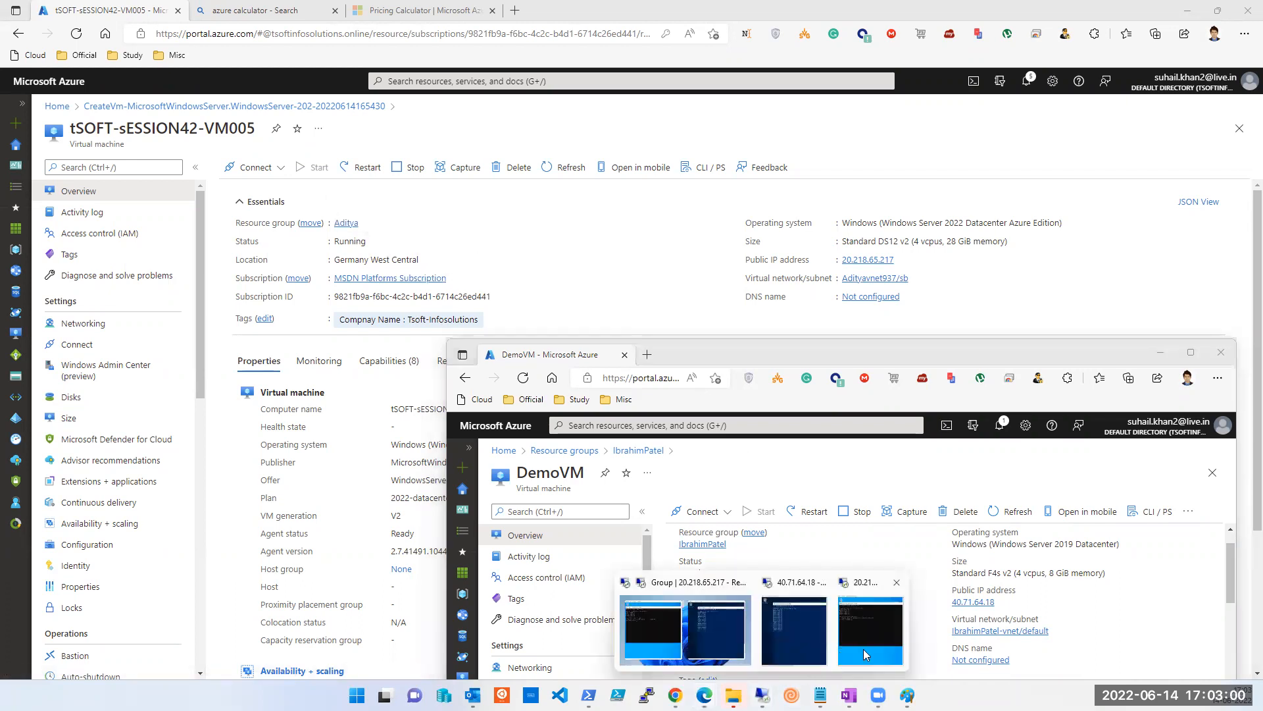
pyautogui.click(863, 648)
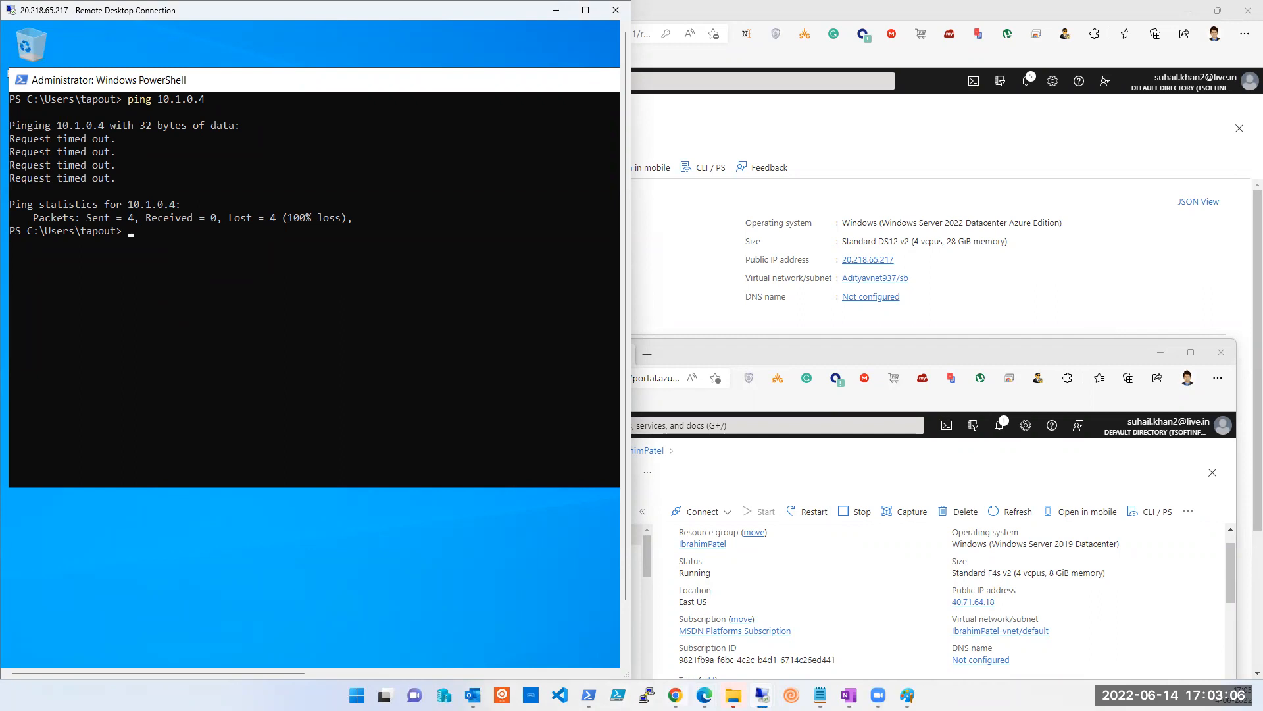
# Bring up the 40.71.64.18 session, rerun the 10.1.0.4 ping in the left session, then clear the console.
pyautogui.moveTo(762, 695)
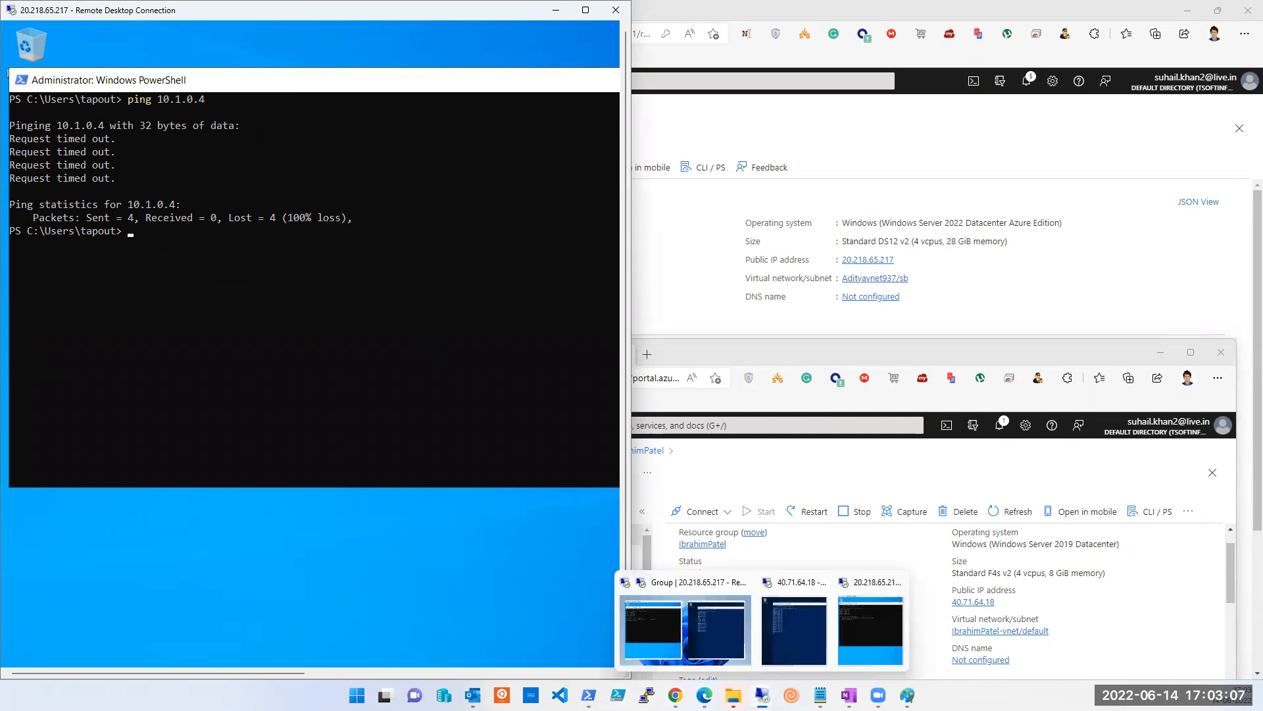
pyautogui.click(728, 631)
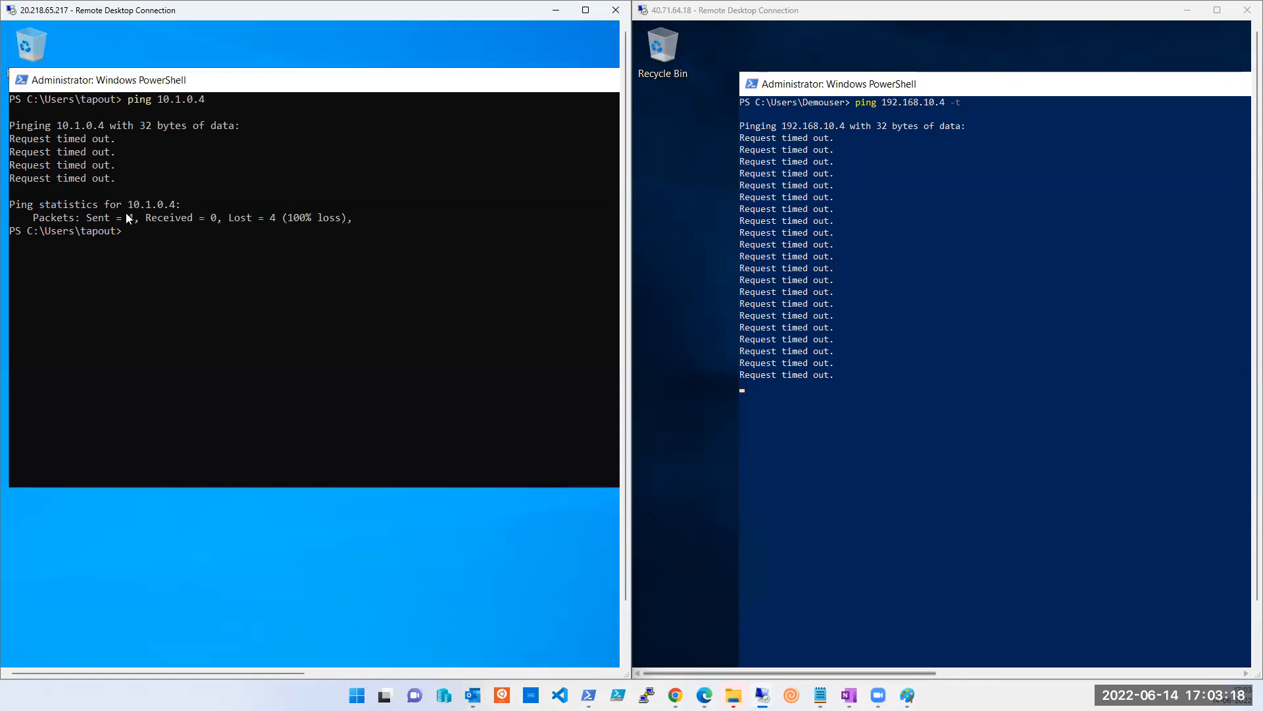
pyautogui.click(147, 247)
pyautogui.press('Up')
pyautogui.press('Return')
pyautogui.hotkey('ctrl', 'c')
pyautogui.hotkey('ctrl', 'c')
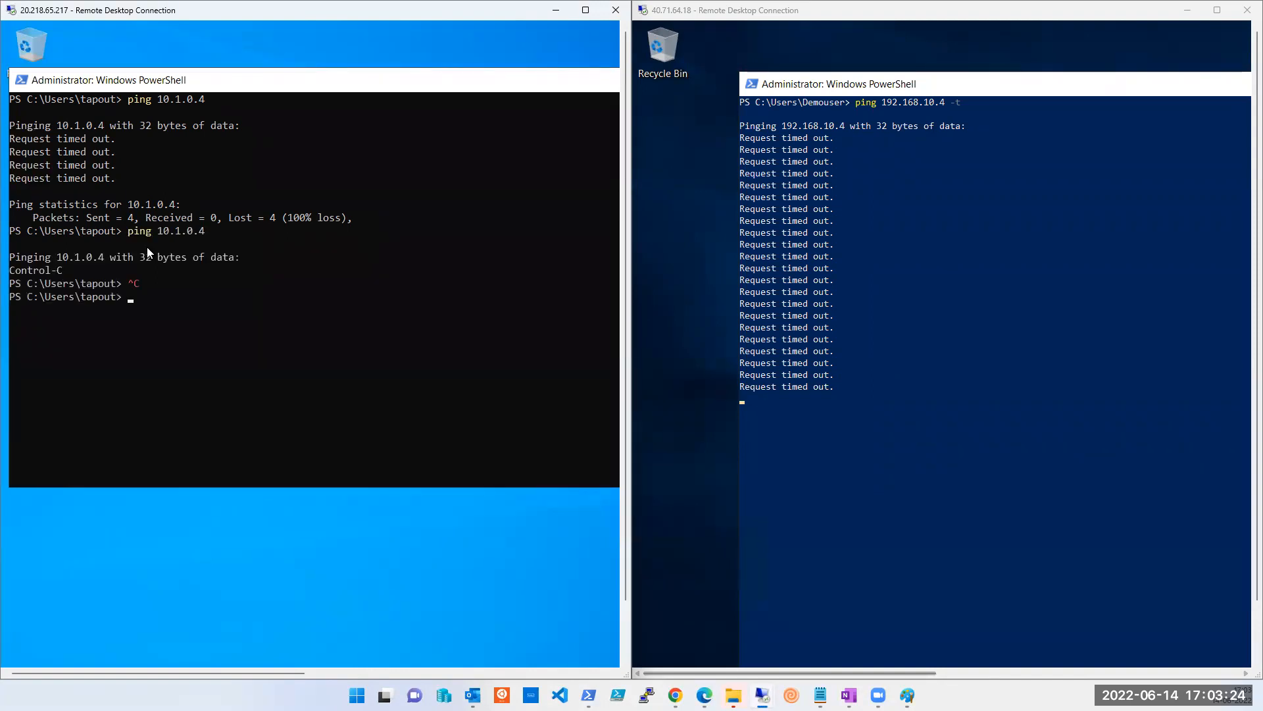
pyautogui.write('cls')
pyautogui.press('Return')
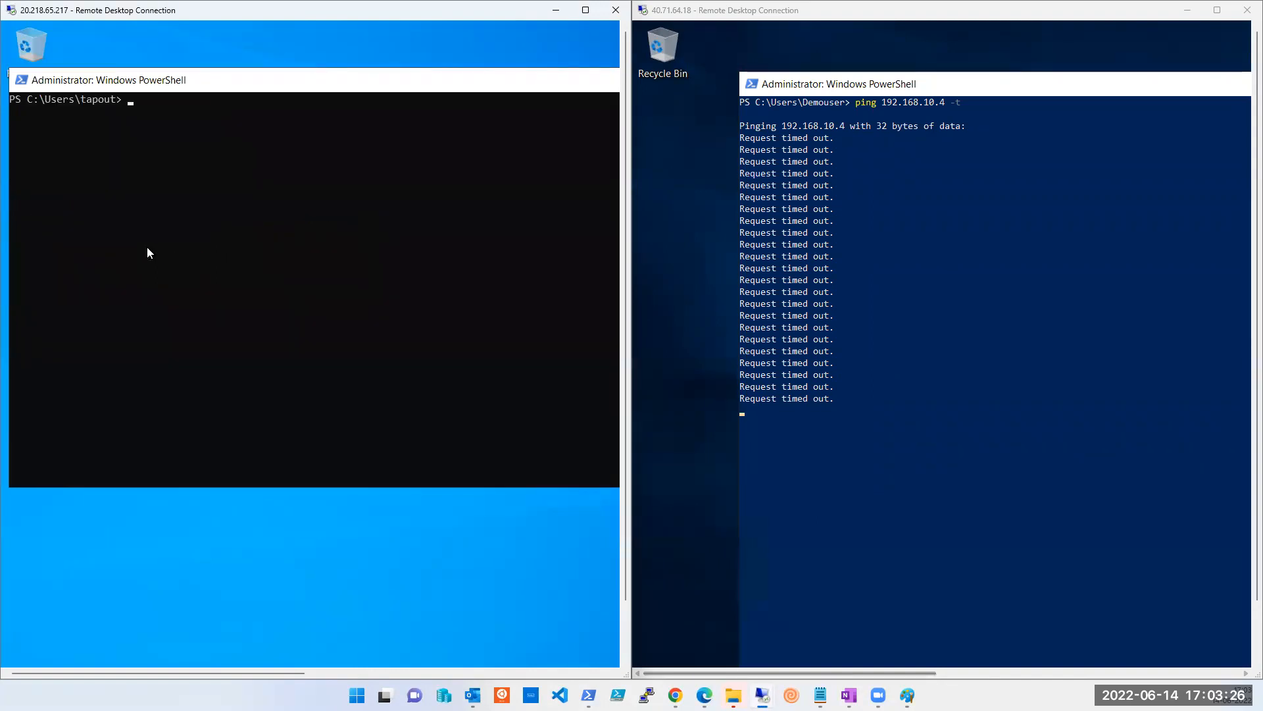
# Start a continuous 'ping 10.1.0.4 -t' and snap the window into the bottom-left quarter.
pyautogui.write('ping 10.1.0.4')
pyautogui.press('Return')
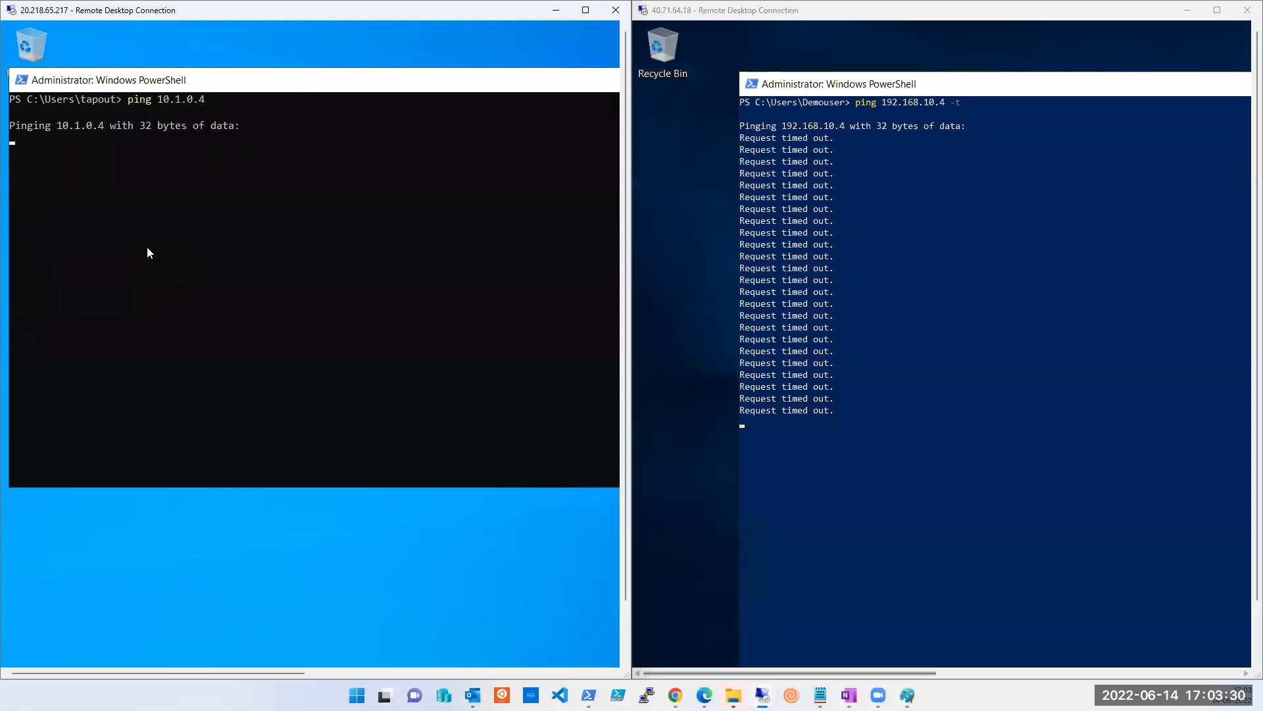
pyautogui.hotkey('ctrl', 'c')
pyautogui.hotkey('ctrl', 'c')
pyautogui.press('Up')
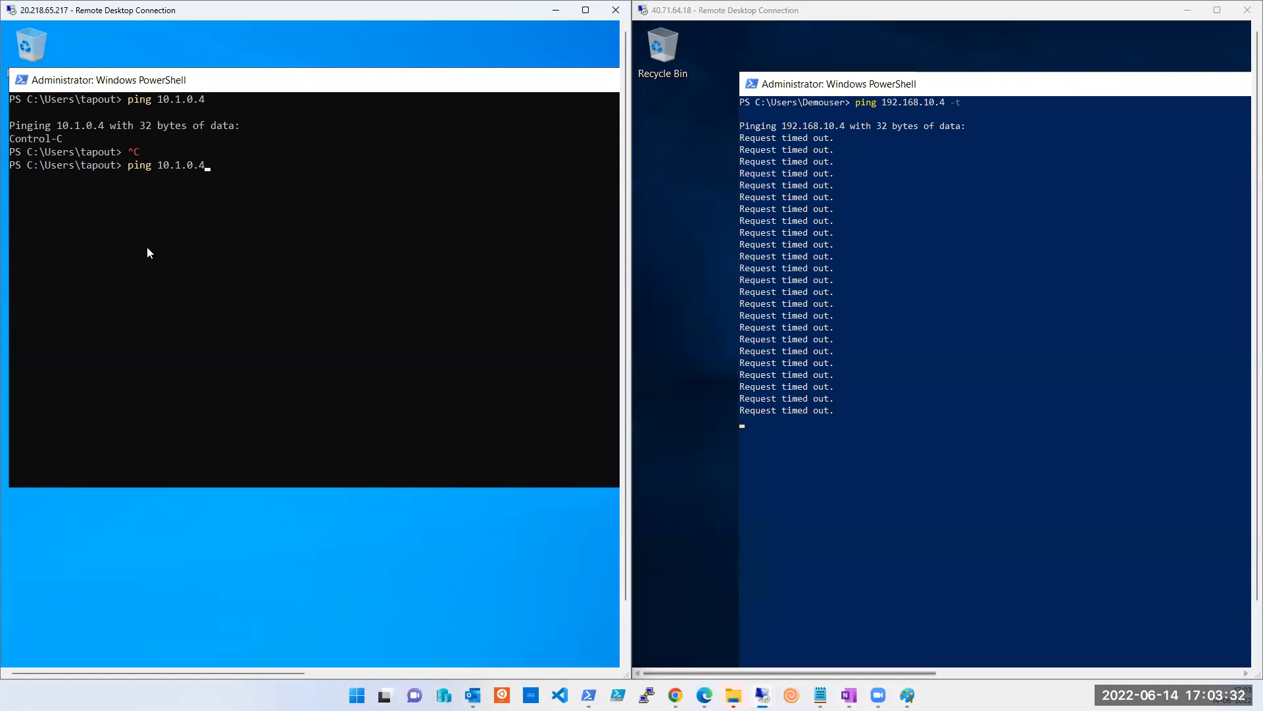
pyautogui.write('-r')
pyautogui.press('BackSpace')
pyautogui.write('t')
pyautogui.press('Return')
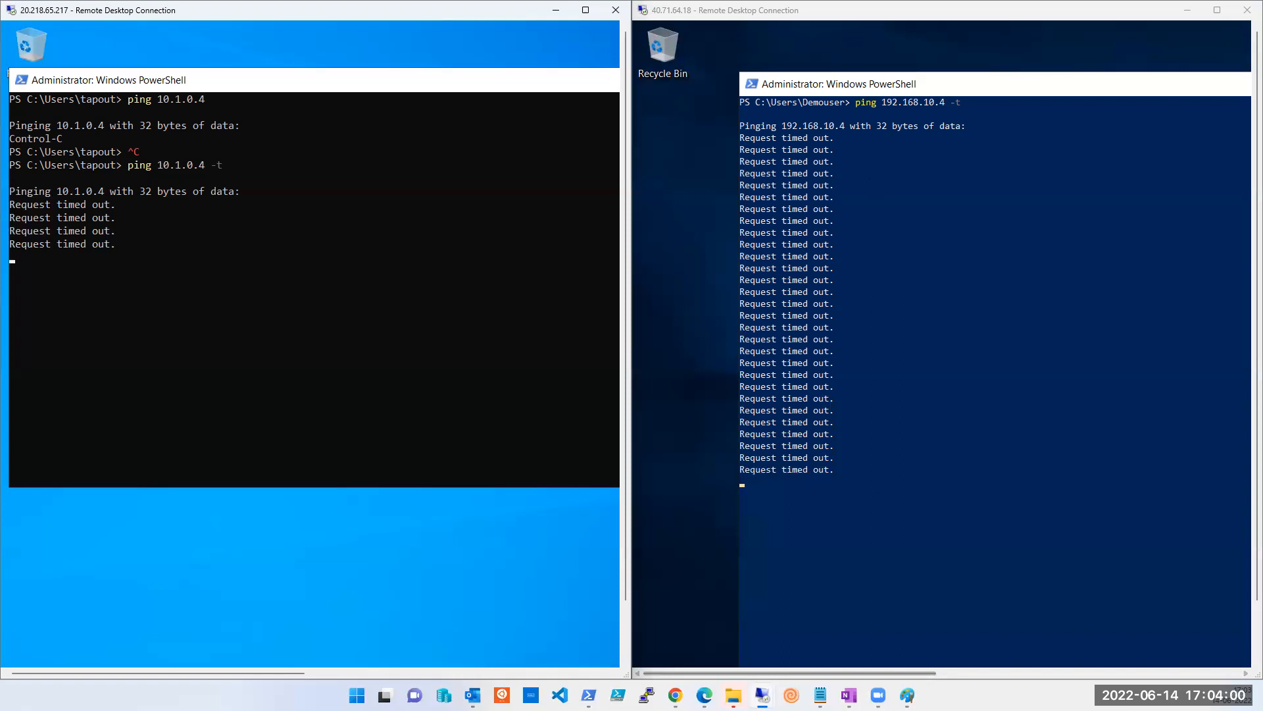
pyautogui.moveTo(704, 695)
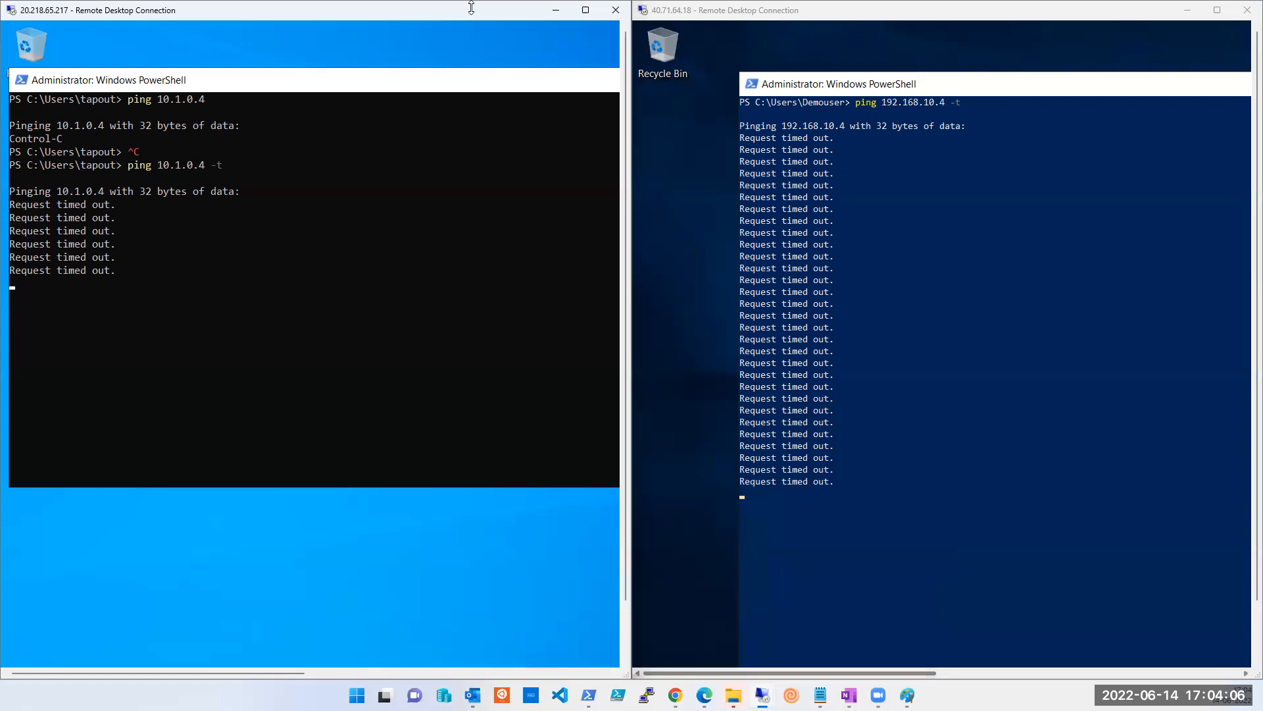
pyautogui.press('super+Down')
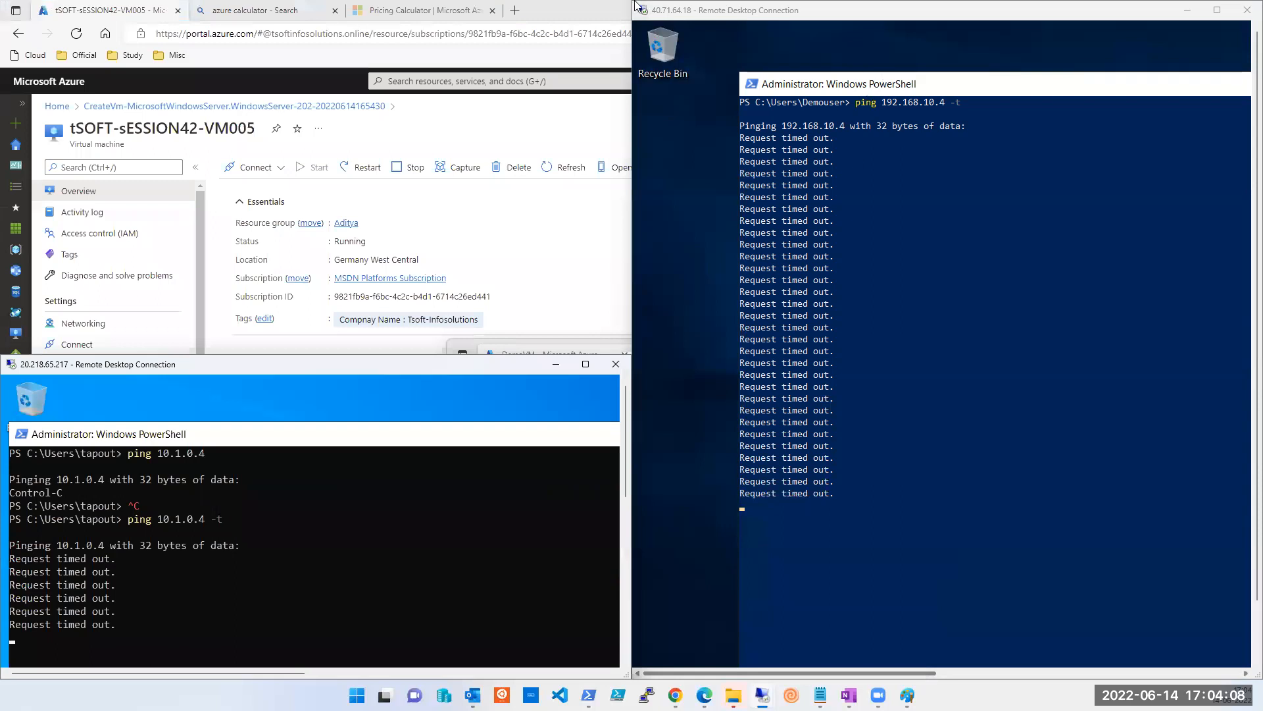
# Shrink the 40.71.64.18 session into the lower half and move the 20.218.65.217 PowerShell window lower.
pyautogui.click(727, 9)
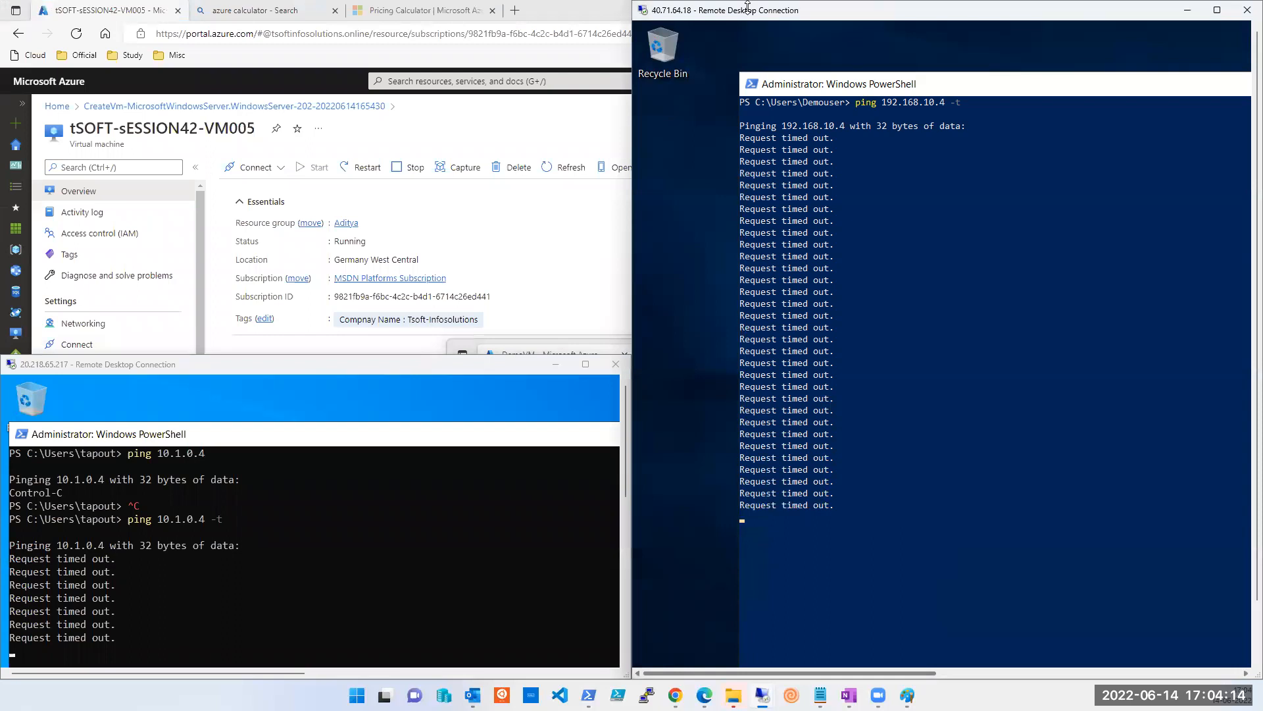
pyautogui.moveTo(747, 7); pyautogui.dragTo(747, 358)
pyautogui.click(476, 434)
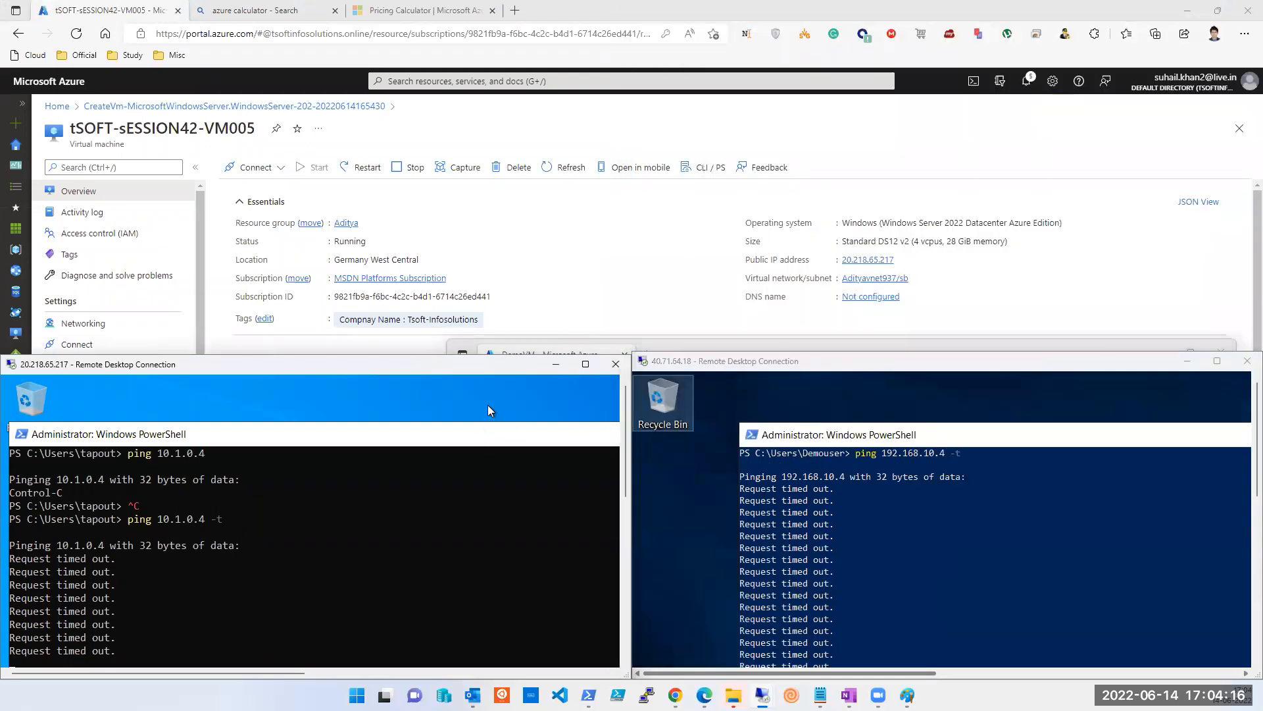
pyautogui.moveTo(24, 428); pyautogui.dragTo(157, 398)
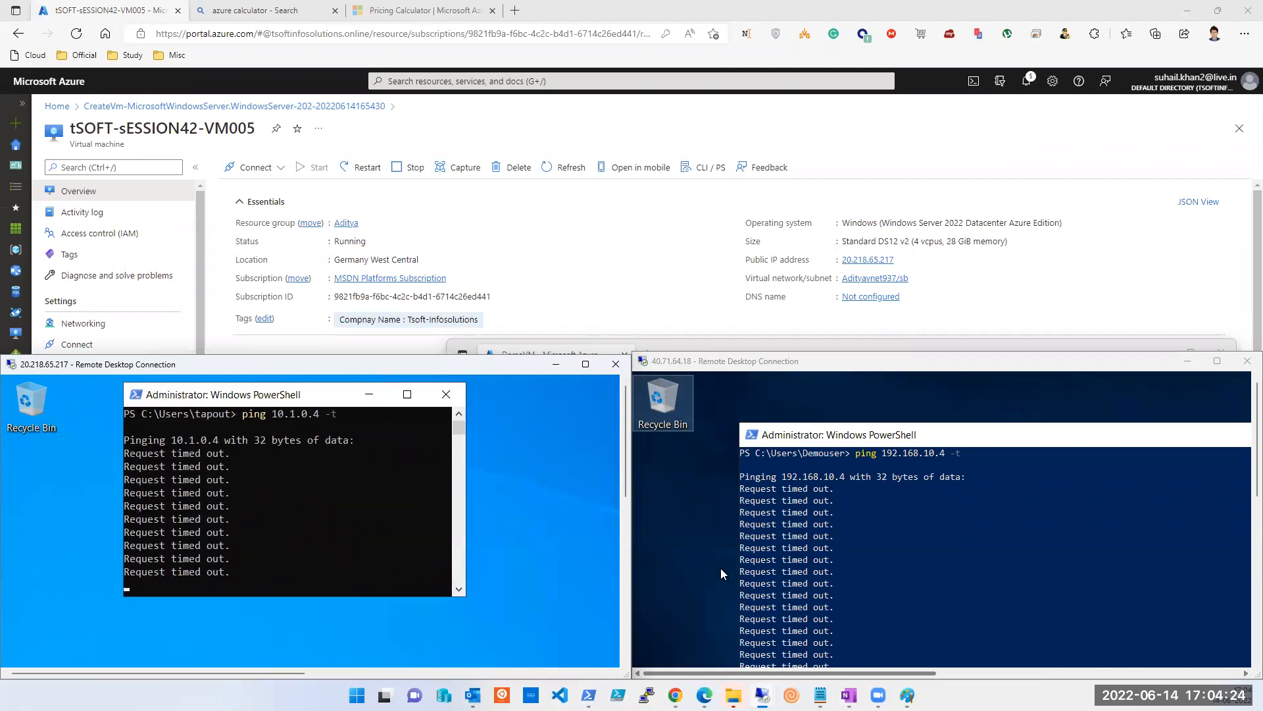
# Shrink and reposition the right session's PowerShell window, then copy the Adityavnet937/sb network name.
pyautogui.click(738, 423)
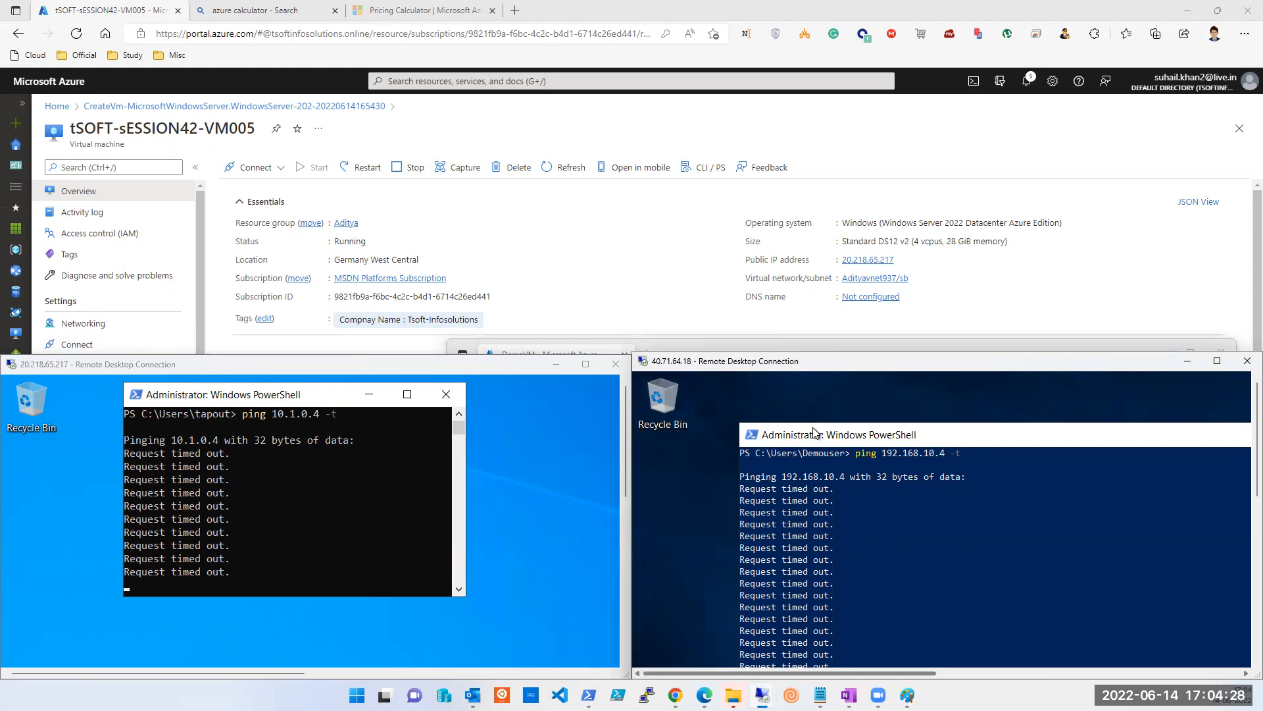
pyautogui.moveTo(854, 434); pyautogui.dragTo(823, 413)
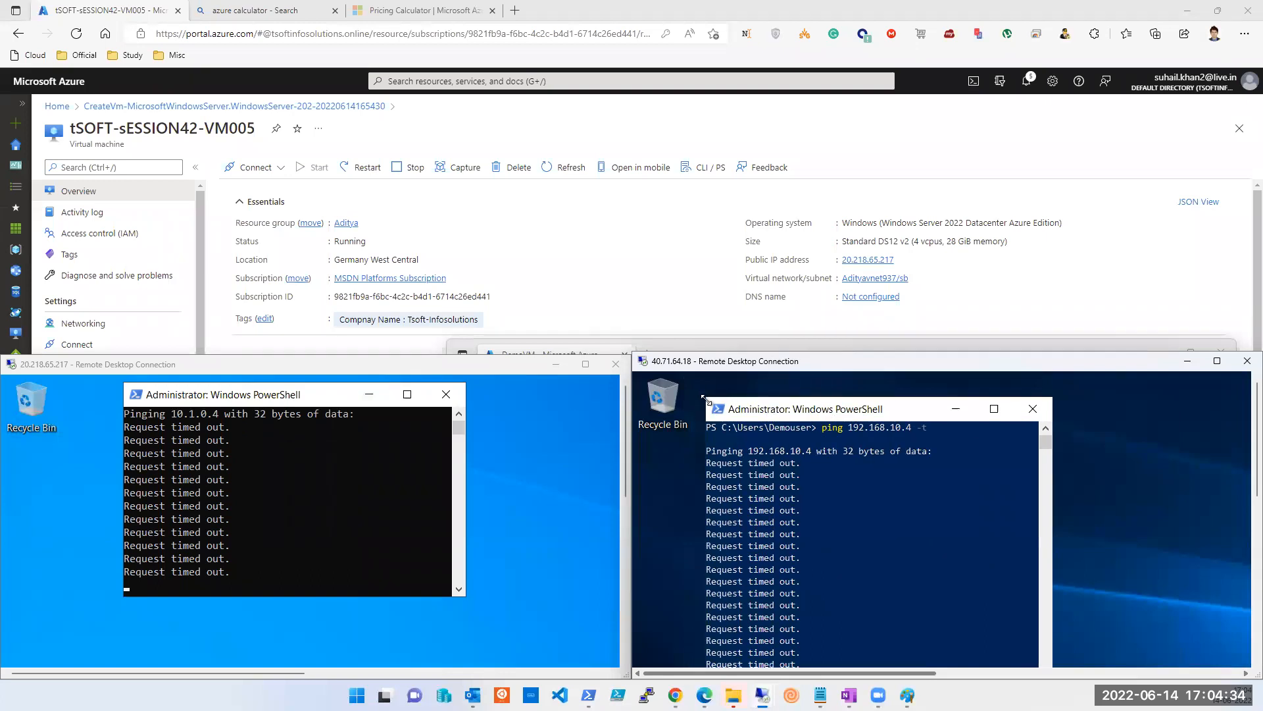
pyautogui.moveTo(743, 453); pyautogui.dragTo(801, 492)
pyautogui.moveTo(879, 507); pyautogui.dragTo(837, 396)
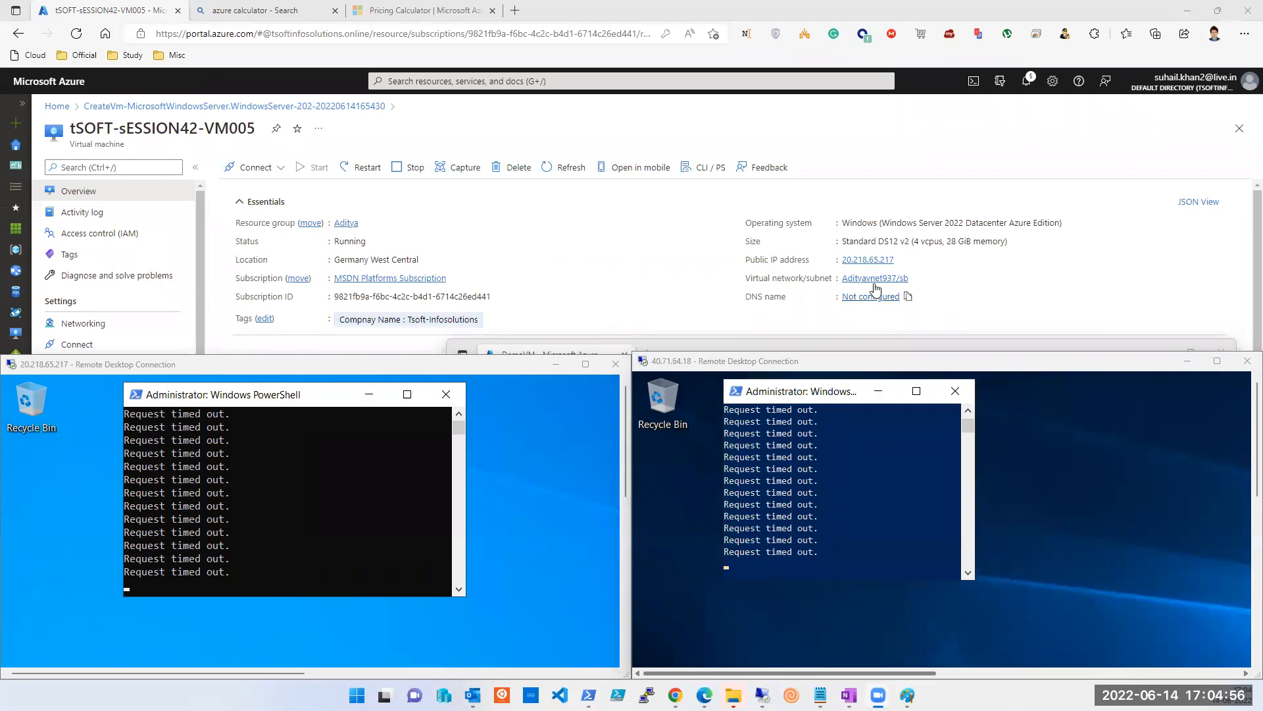
pyautogui.click(917, 282)
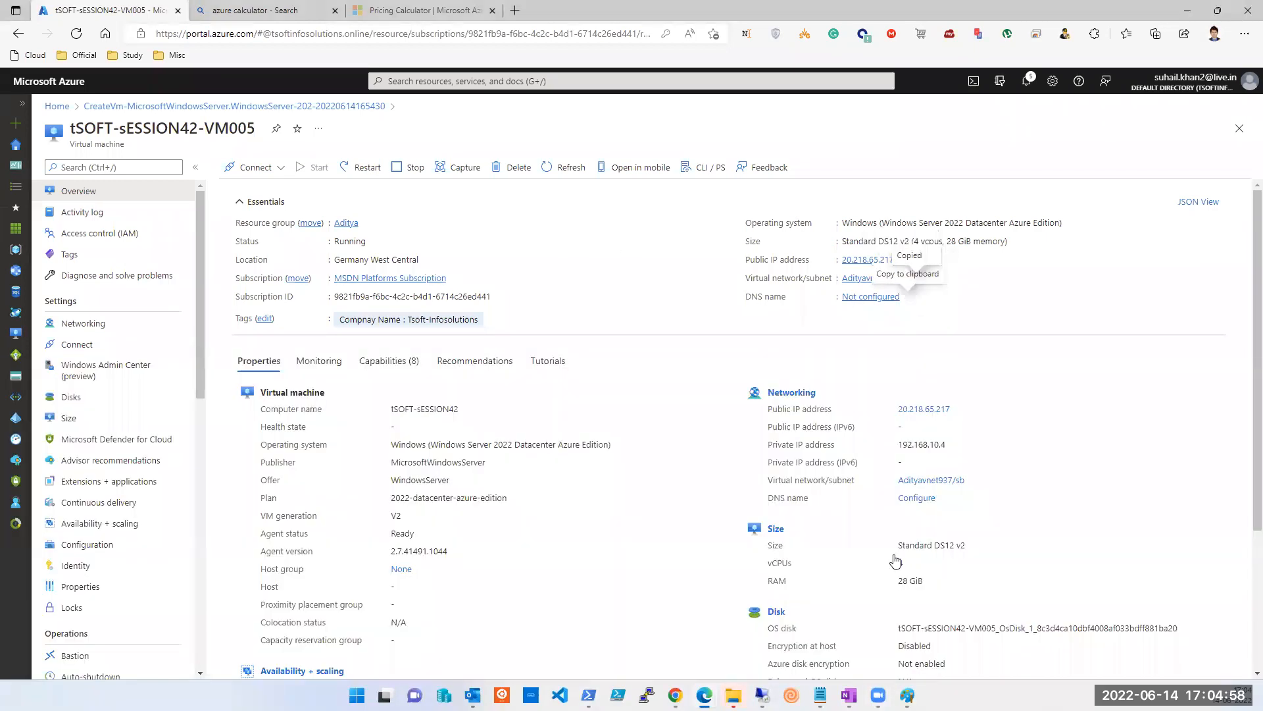
pyautogui.hotkey('alt', 'Tab')
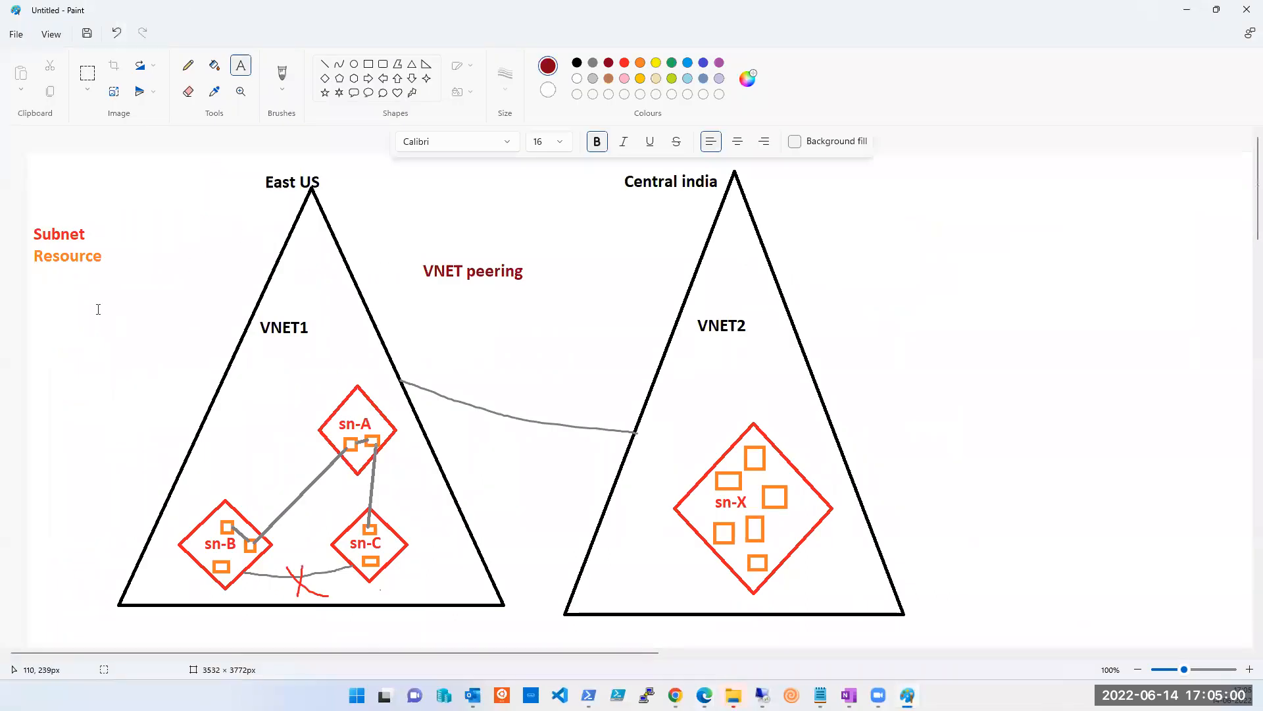
pyautogui.click(61, 356)
pyautogui.hotkey('ctrl', 'v')
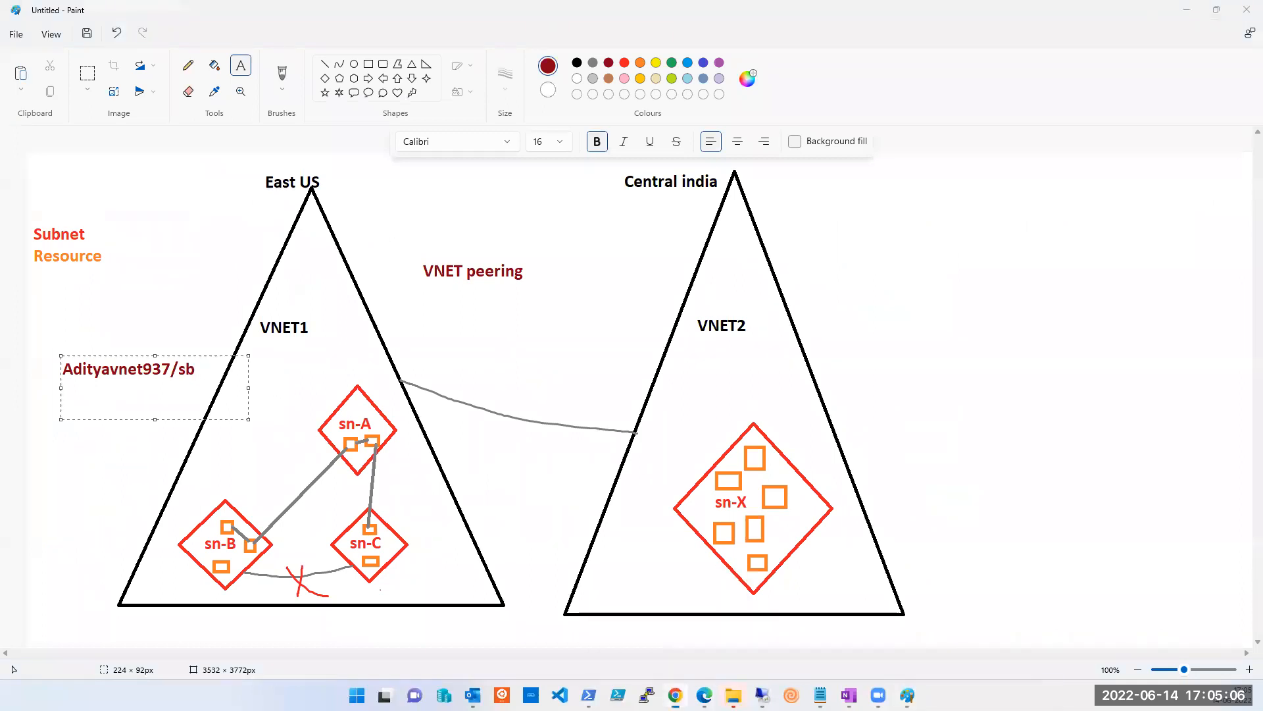
pyautogui.moveTo(705, 696)
pyautogui.click(852, 625)
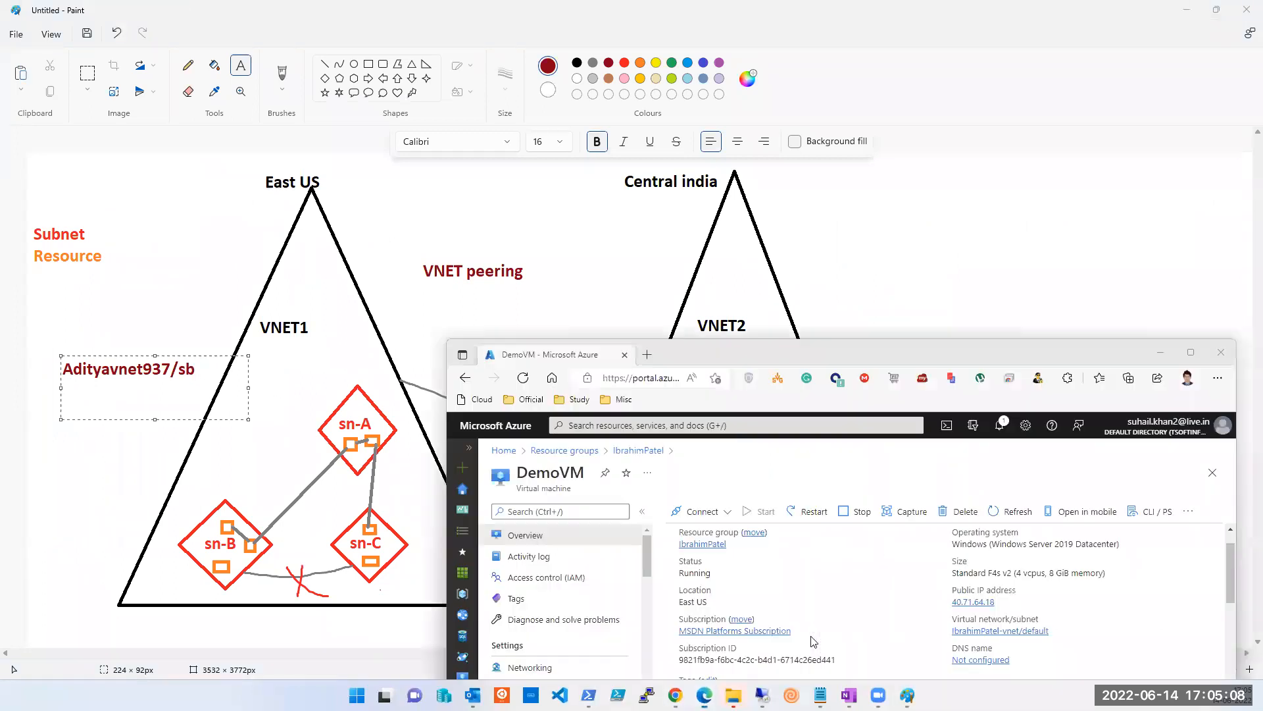
pyautogui.click(1056, 631)
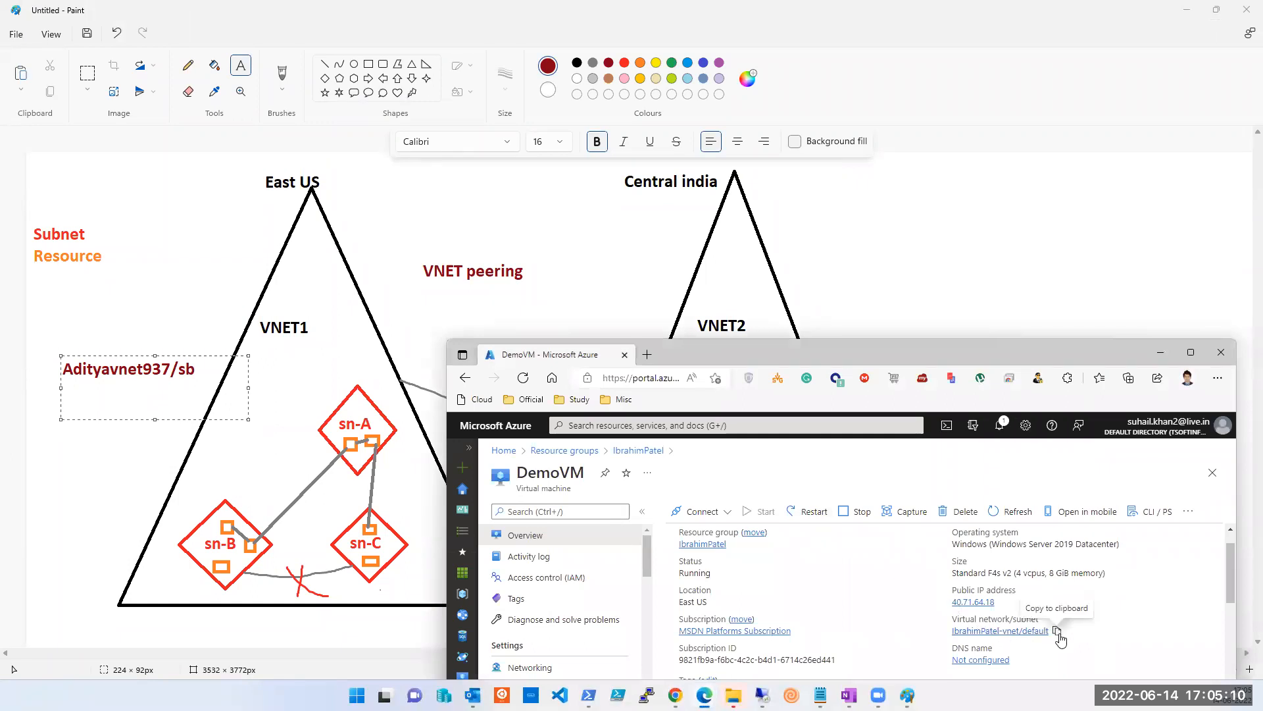
pyautogui.click(907, 259)
pyautogui.click(856, 353)
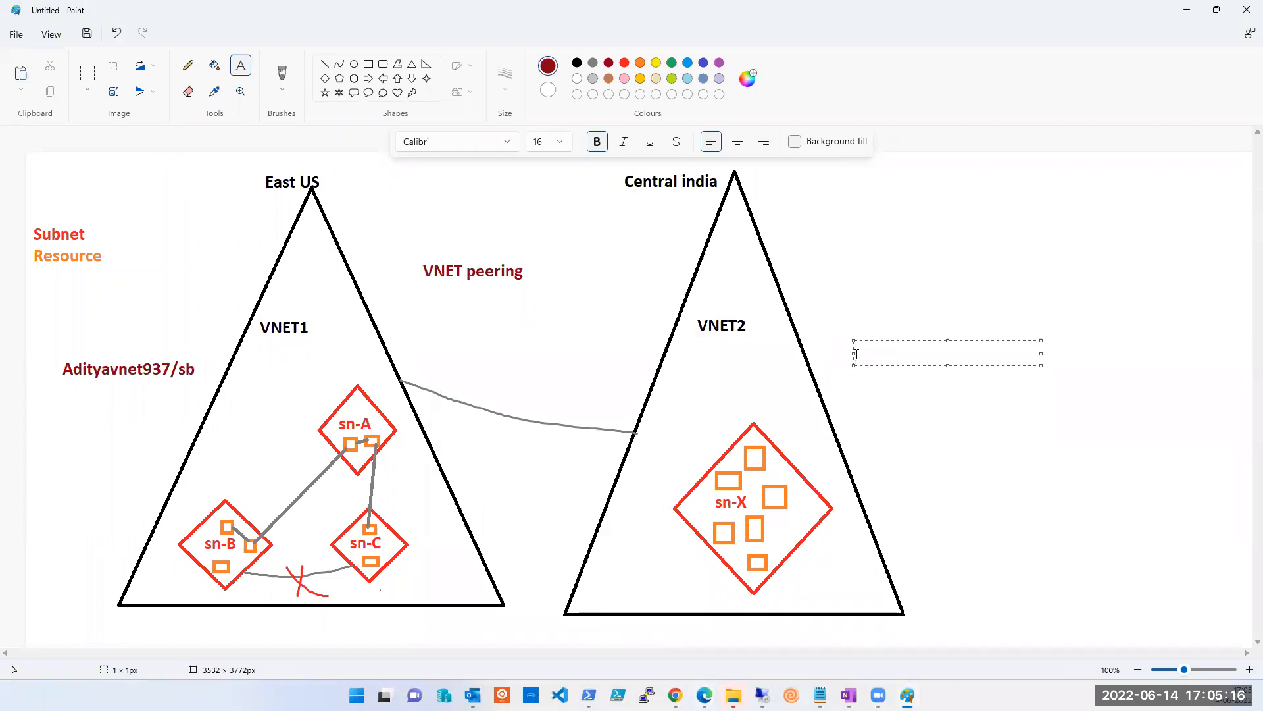
pyautogui.hotkey('ctrl', 'v')
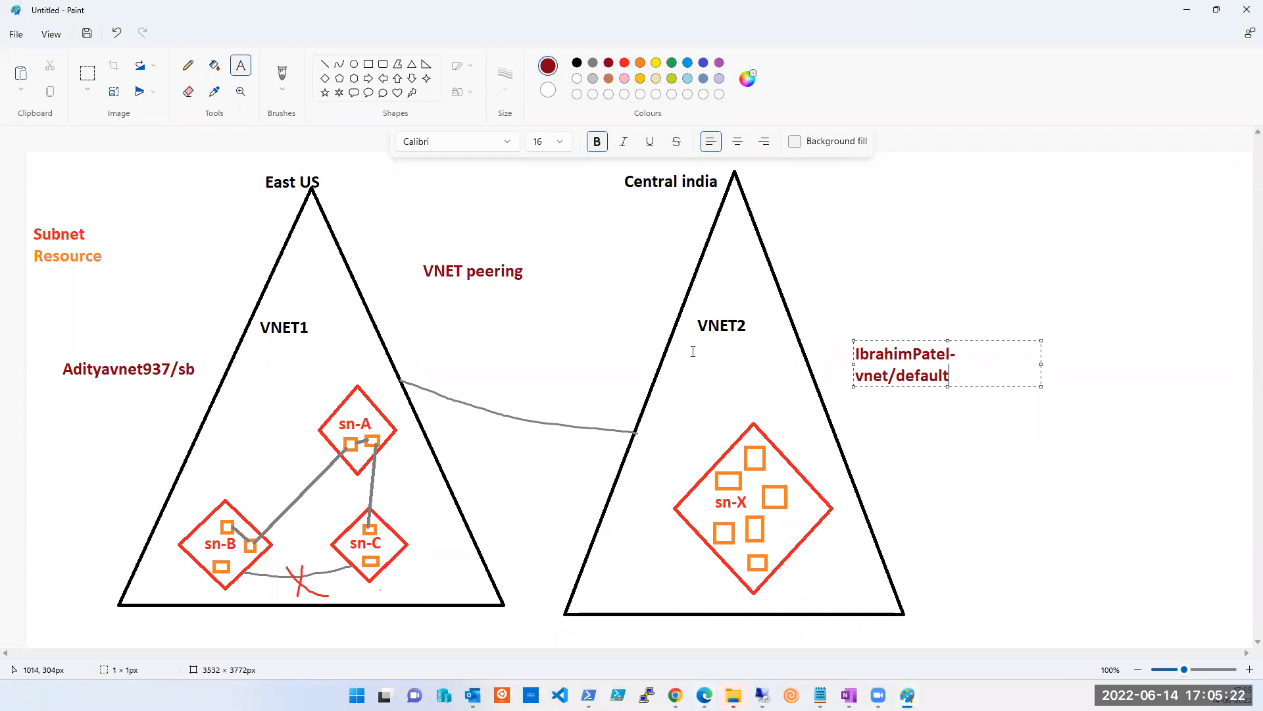
pyautogui.click(1107, 474)
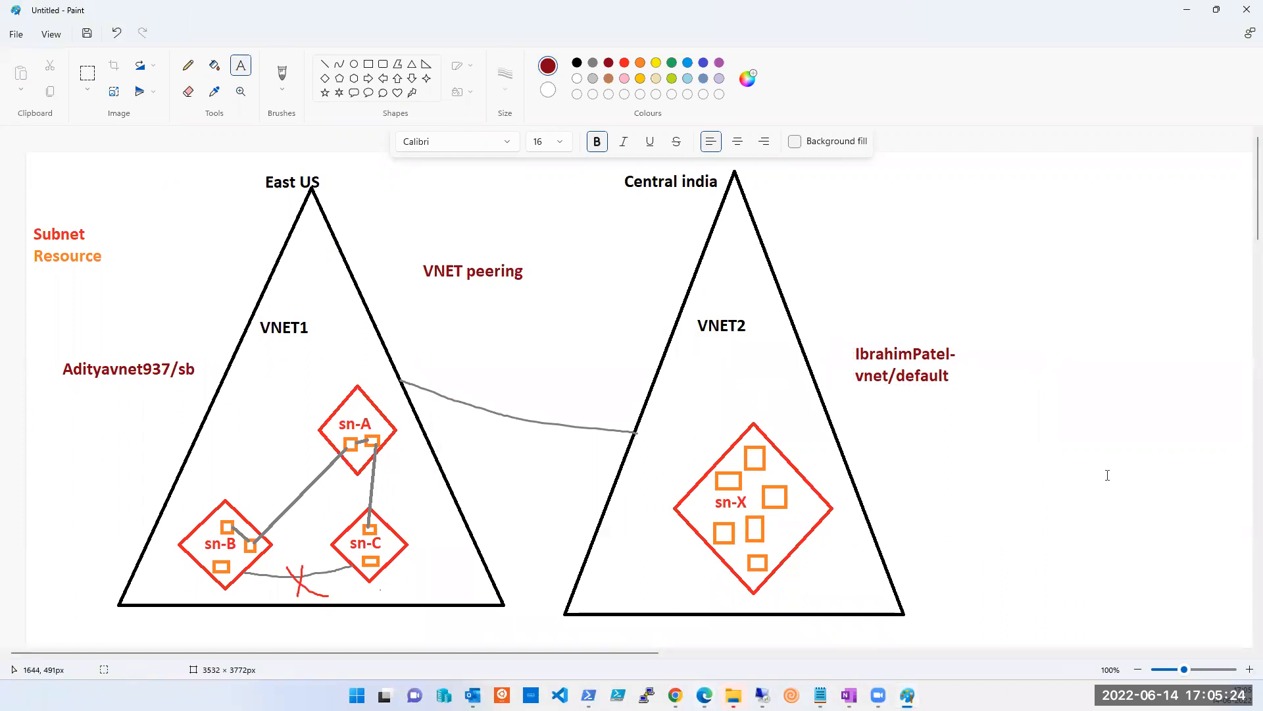
# Close the diagram without saving to get a blank canvas.
pyautogui.hotkey('alt', 'F4')
pyautogui.press('Tab')
pyautogui.press('Return')
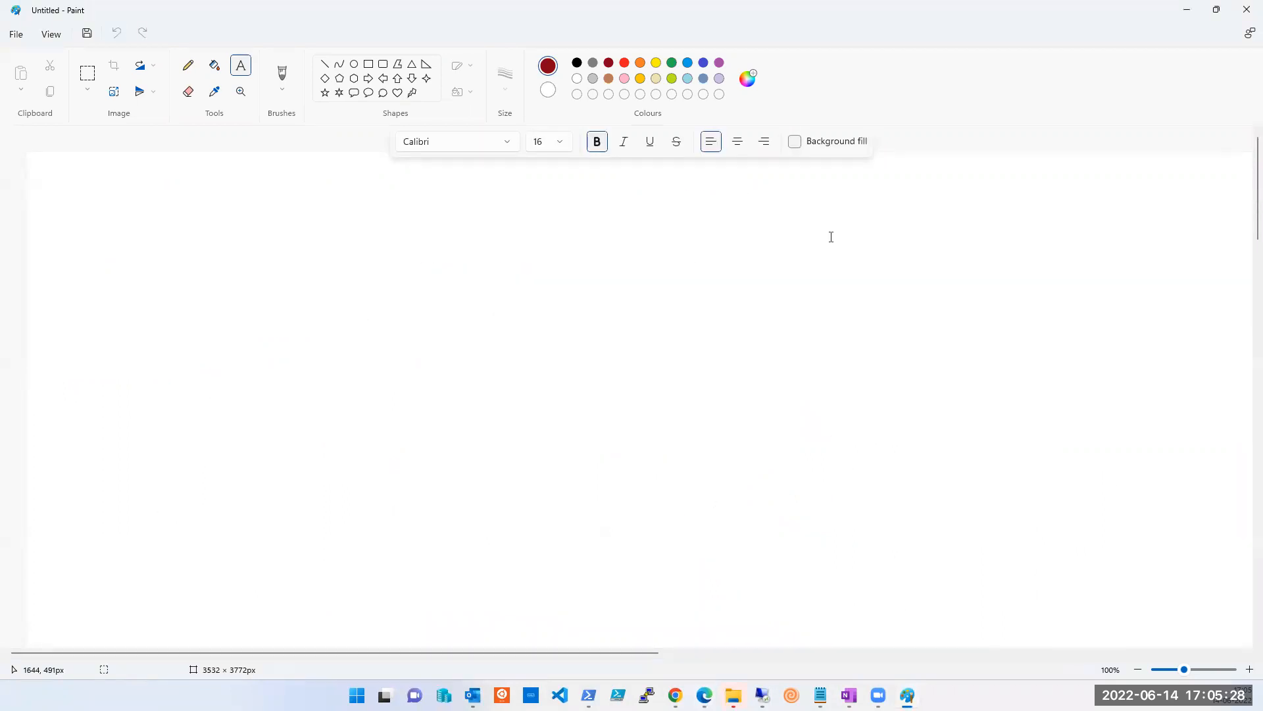
# Draw two triangles on the canvas, one on the left and a large one on the right.
pyautogui.click(411, 63)
pyautogui.moveTo(596, 545); pyautogui.dragTo(610, 564)
pyautogui.moveTo(822, 228); pyautogui.dragTo(1150, 580)
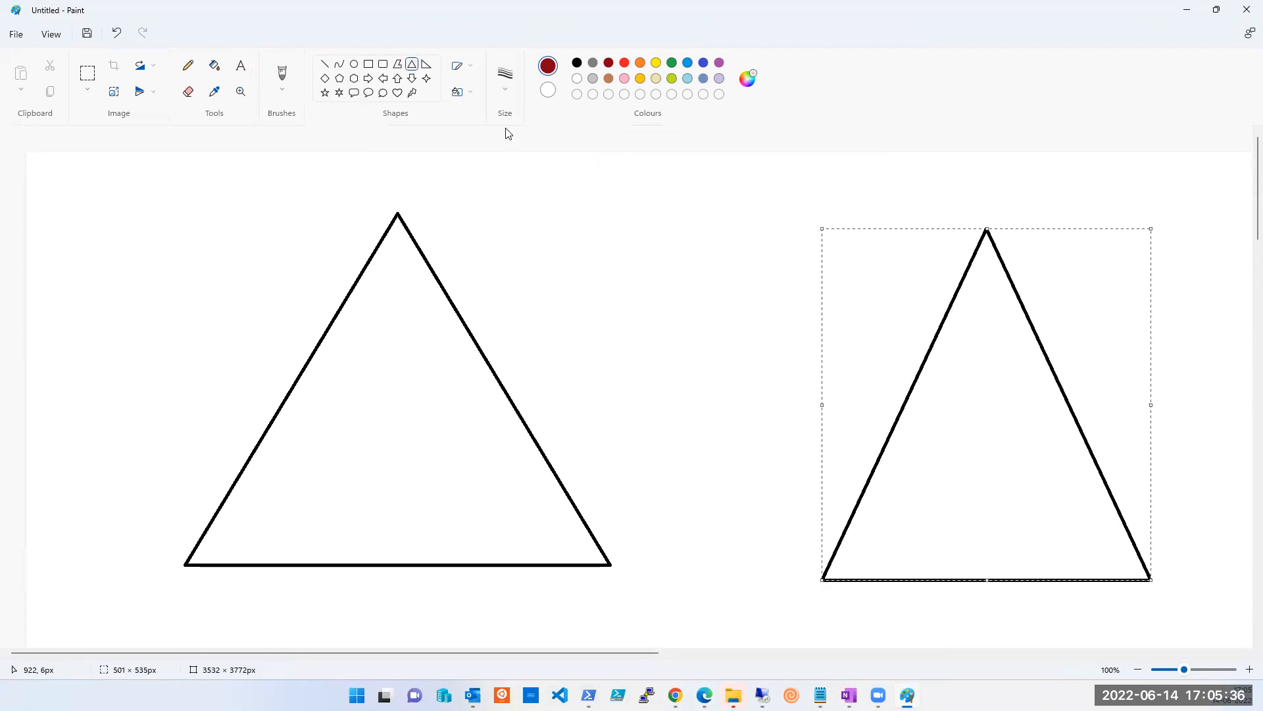
pyautogui.click(248, 70)
pyautogui.click(949, 334)
pyautogui.moveTo(1059, 459); pyautogui.dragTo(1135, 463)
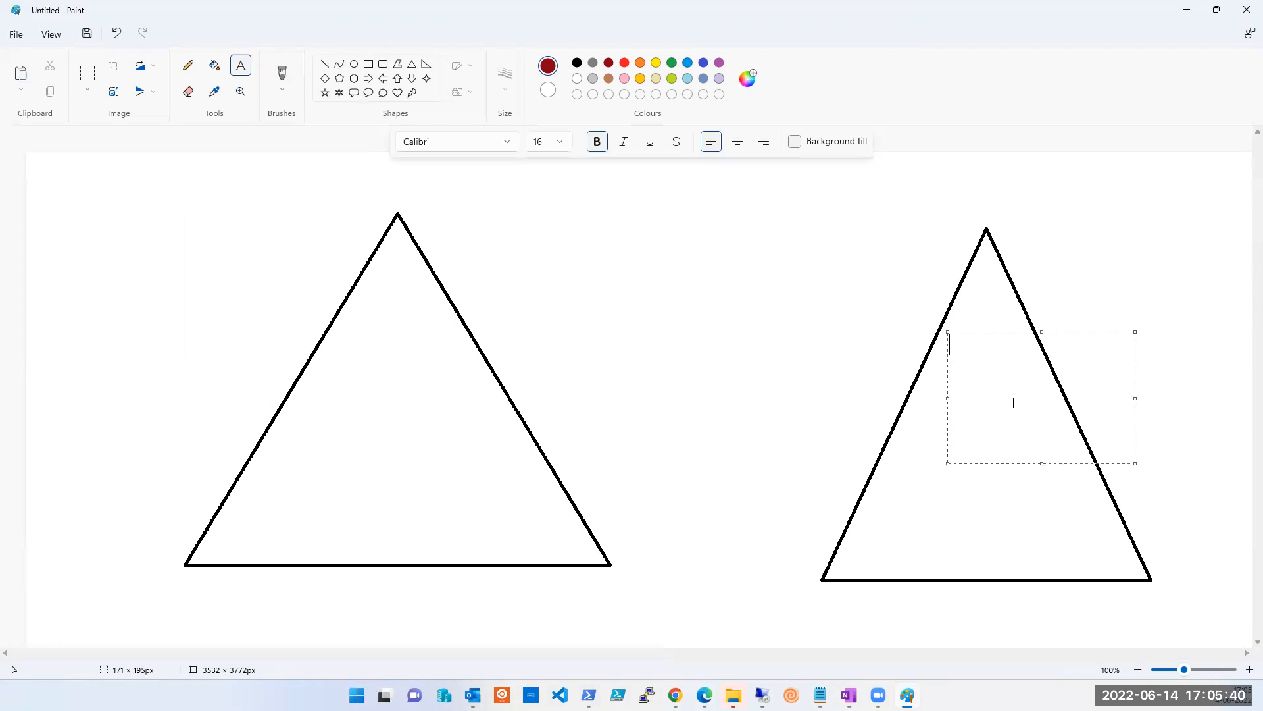
pyautogui.hotkey('ctrl', 'v')
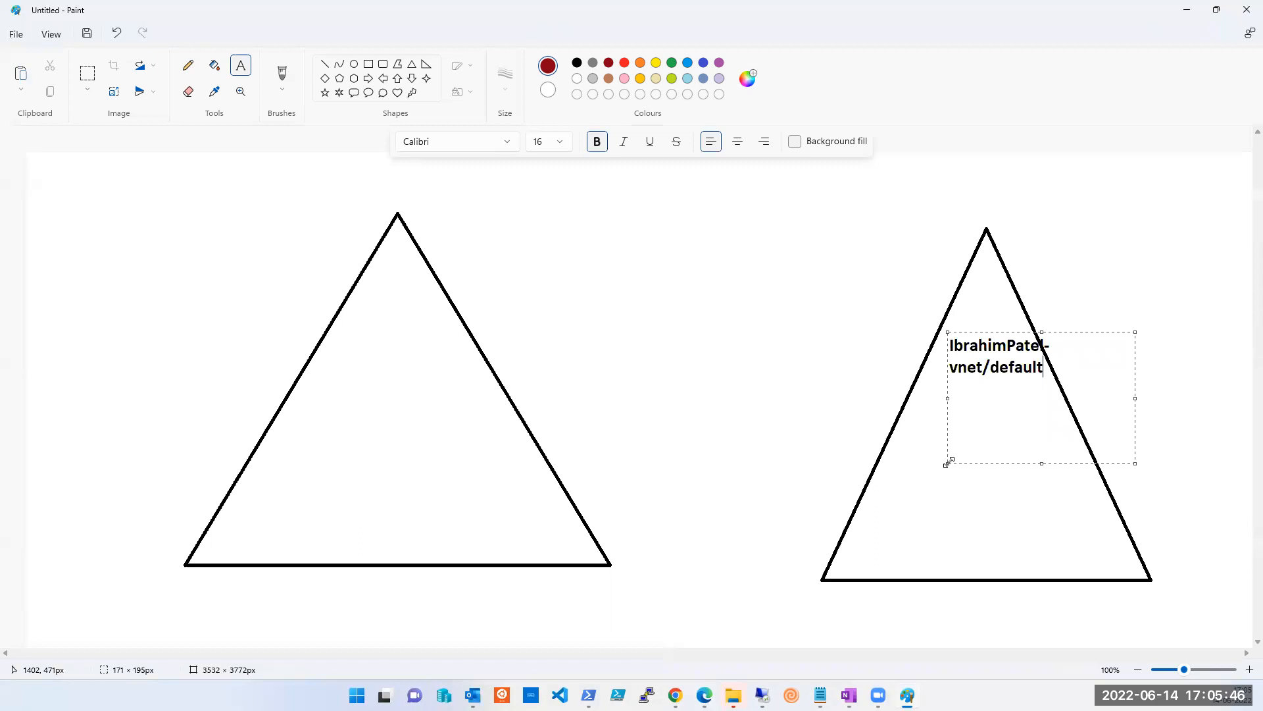
# Add 'east US' and the VM name DemoVM copied from Azure to the right triangle's label.
pyautogui.moveTo(947, 463); pyautogui.dragTo(931, 487)
pyautogui.write('east US')
pyautogui.press('Return')
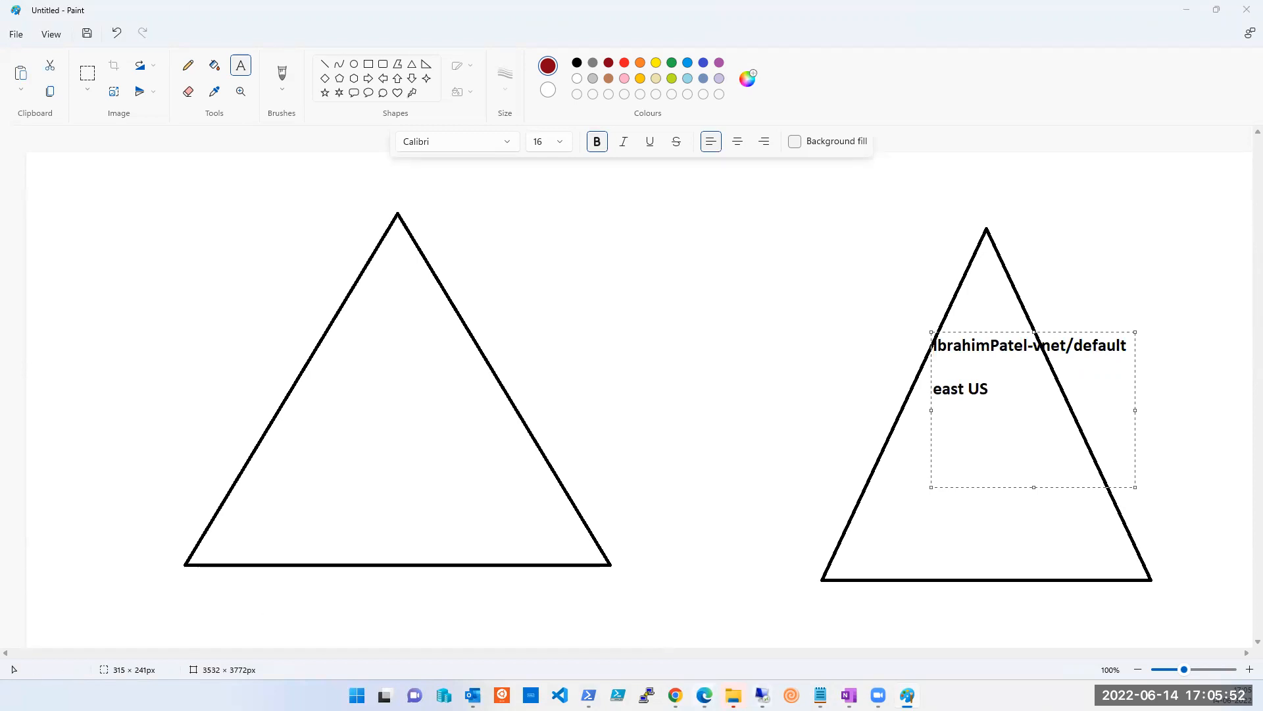
pyautogui.moveTo(704, 695)
pyautogui.click(816, 653)
pyautogui.moveTo(889, 353); pyautogui.dragTo(684, 192)
pyautogui.doubleClick(409, 309)
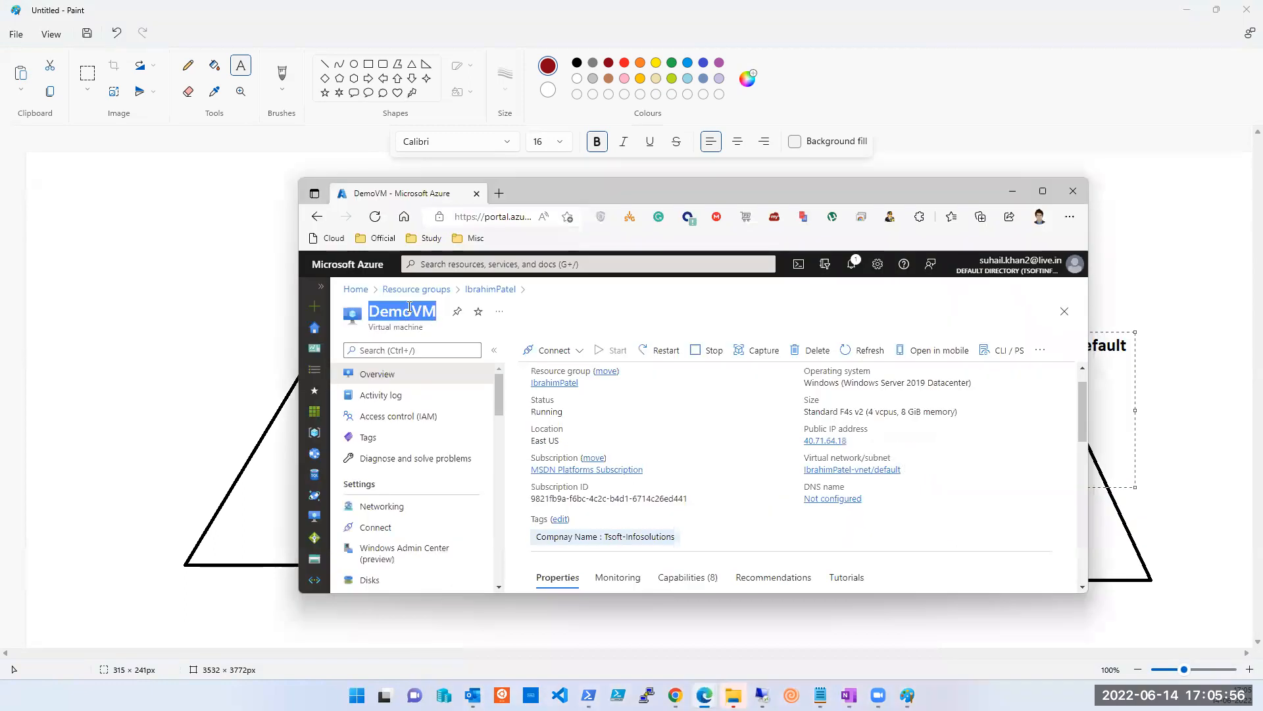
pyautogui.hotkey('ctrl', 'c')
pyautogui.click(1093, 420)
pyautogui.hotkey('ctrl', 'v')
# Copy DemoVM's private IP 10.1.0.4 onto a new label line and commit the label.
pyautogui.hotkey('alt', 'Tab')
pyautogui.scroll(-2, 822, 428)
pyautogui.scroll(-1, 819, 411)
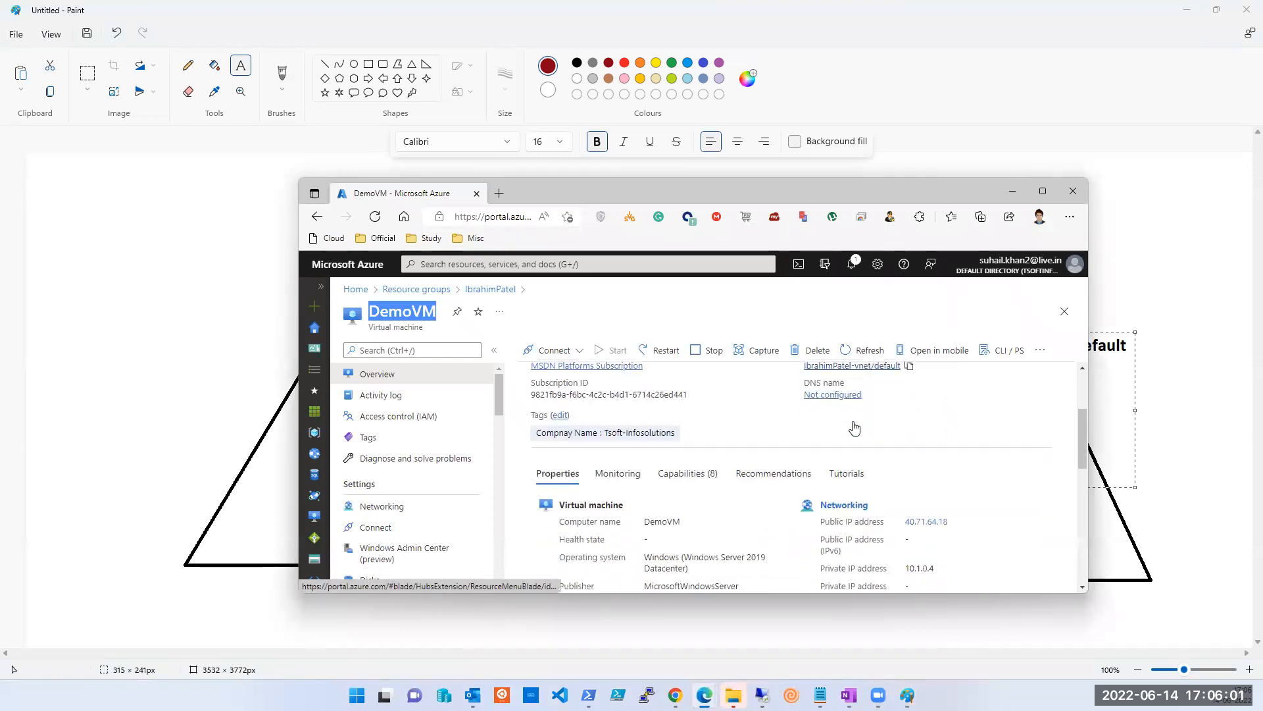
pyautogui.click(918, 570)
pyautogui.doubleClick(918, 569)
pyautogui.hotkey('alt', 'Tab')
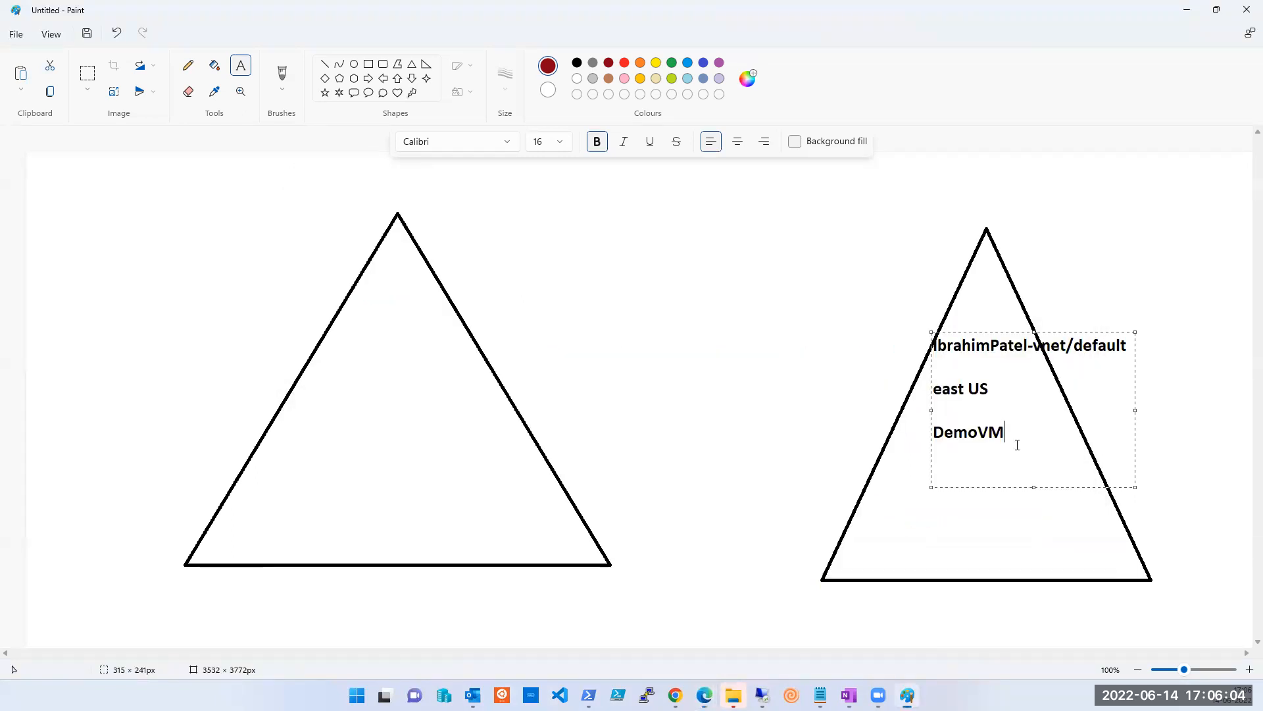
pyautogui.press('Return')
pyautogui.hotkey('ctrl', 'v')
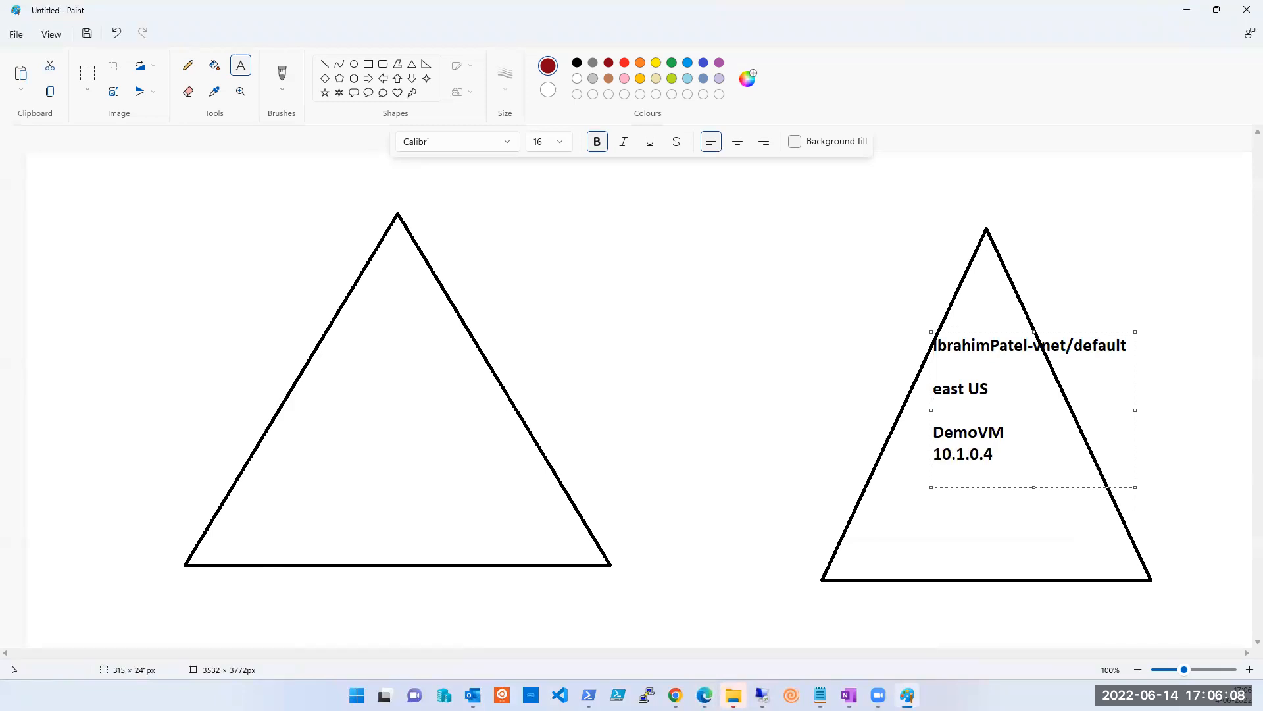
pyautogui.click(381, 346)
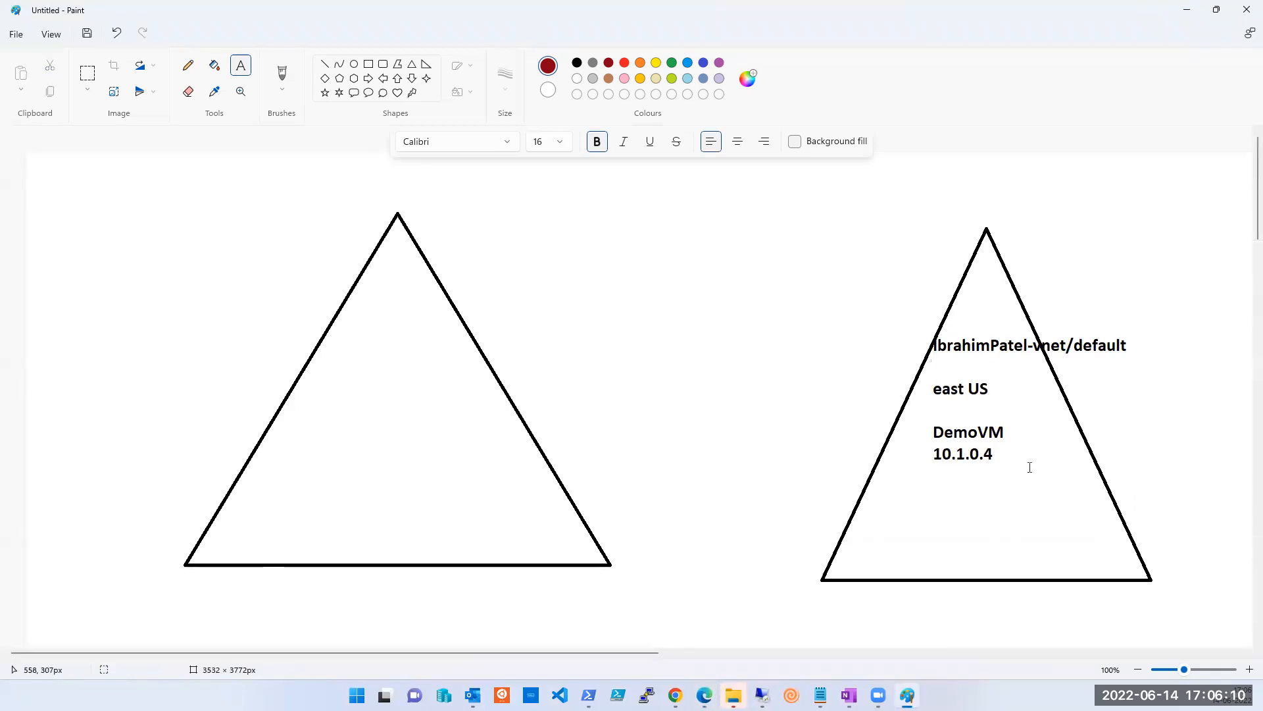
# Copy the tSOFT-sESSION42-VM005 virtual network/subnet name from its Azure overview.
pyautogui.moveTo(705, 696)
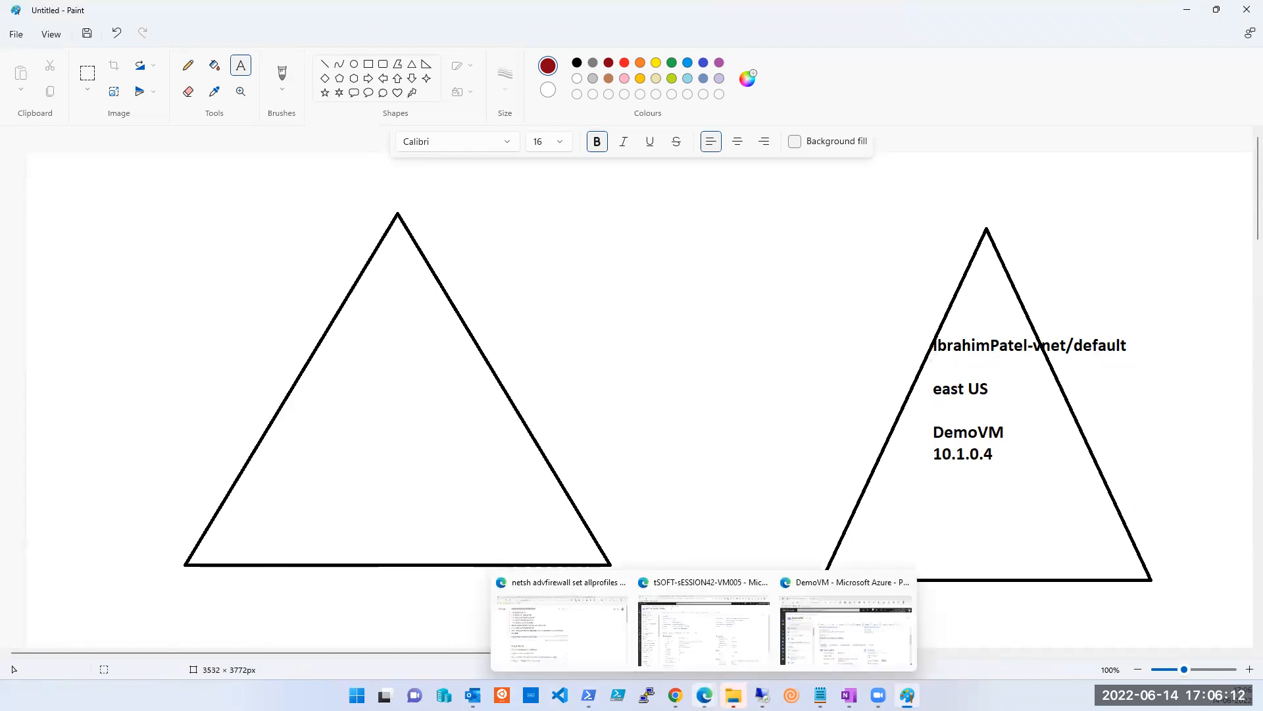
pyautogui.click(857, 651)
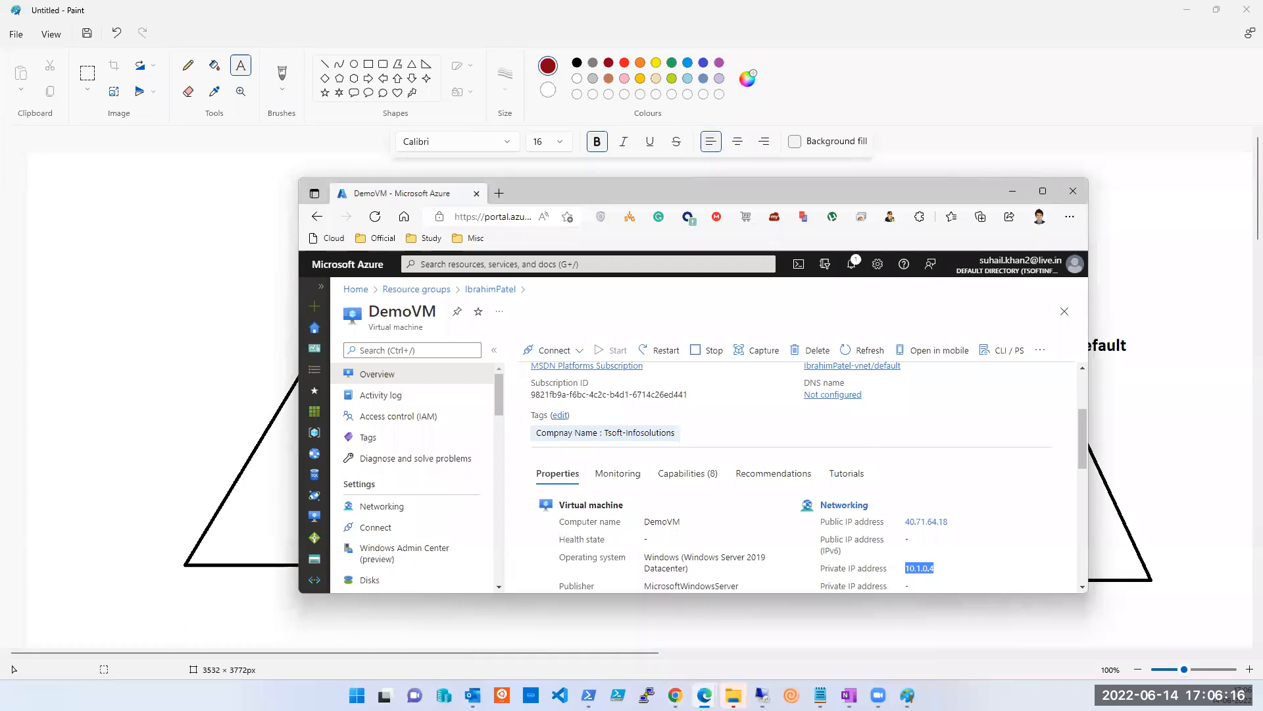
pyautogui.moveTo(704, 696)
pyautogui.click(733, 661)
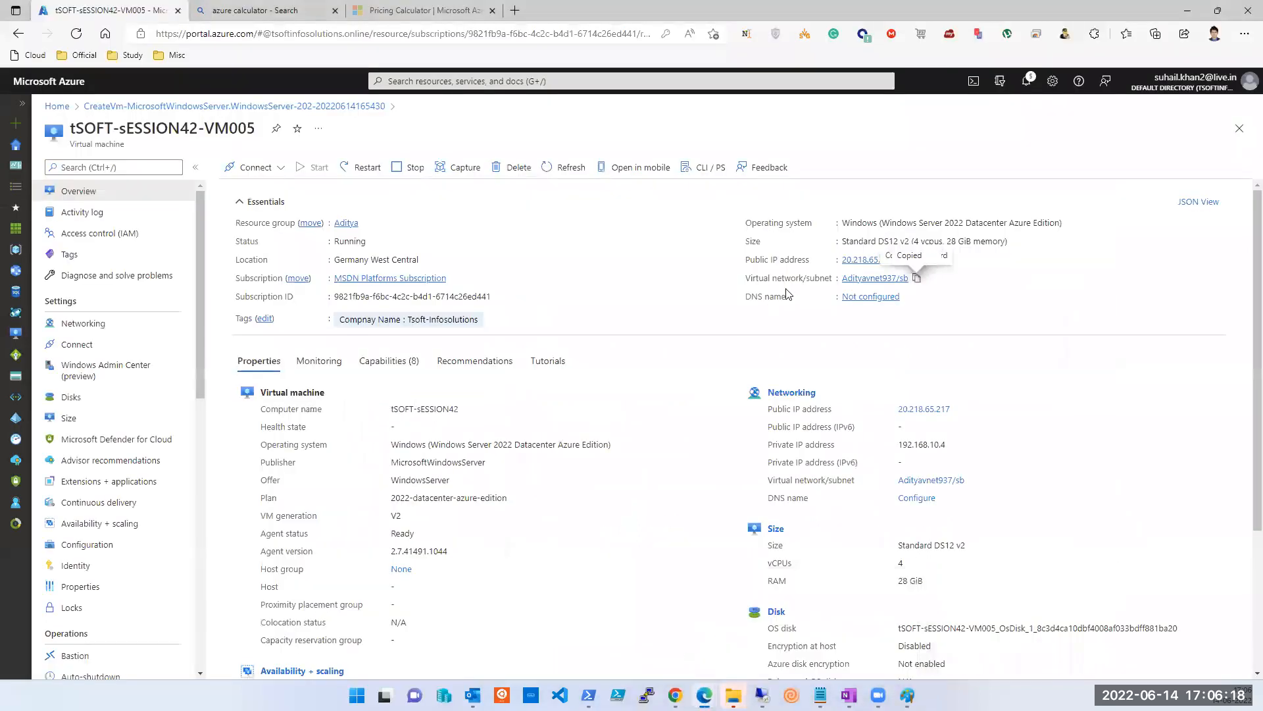
pyautogui.click(915, 280)
pyautogui.click(907, 695)
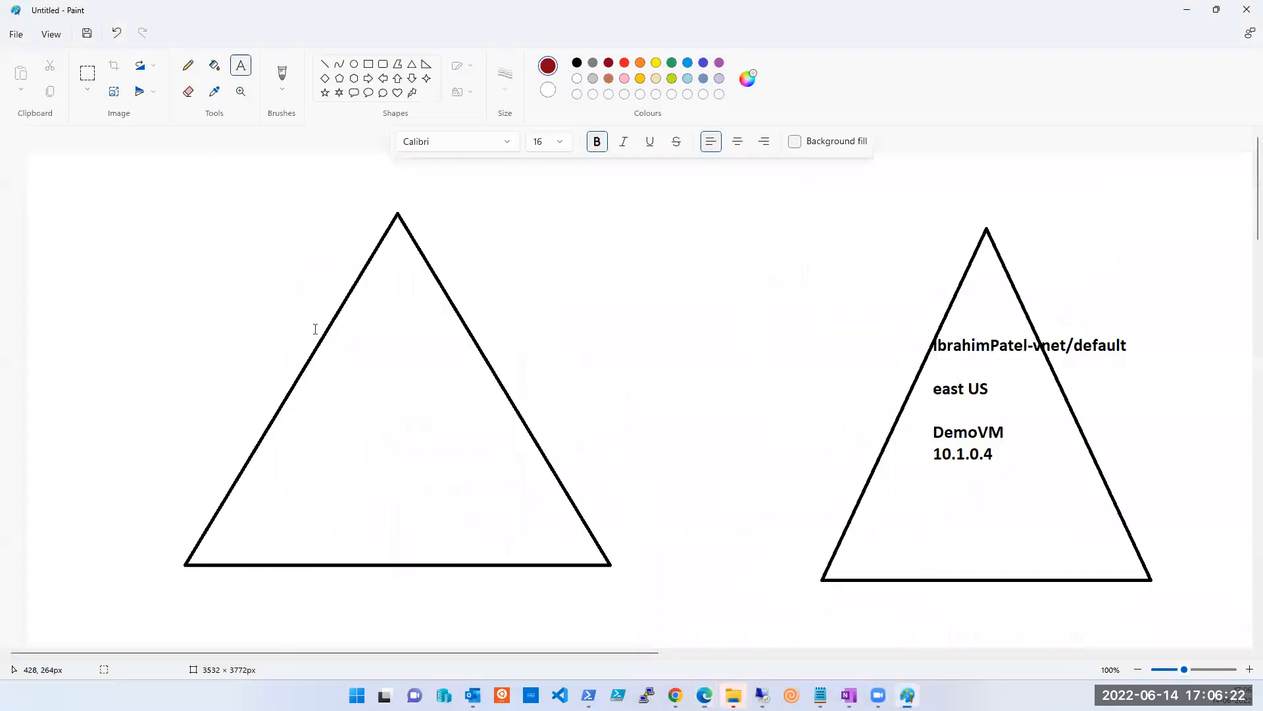
# Create a label in the left triangle with Adityavnet937/sb and Germany.
pyautogui.moveTo(338, 347); pyautogui.dragTo(525, 446)
pyautogui.hotkey('ctrl', 'v')
pyautogui.press('Return')
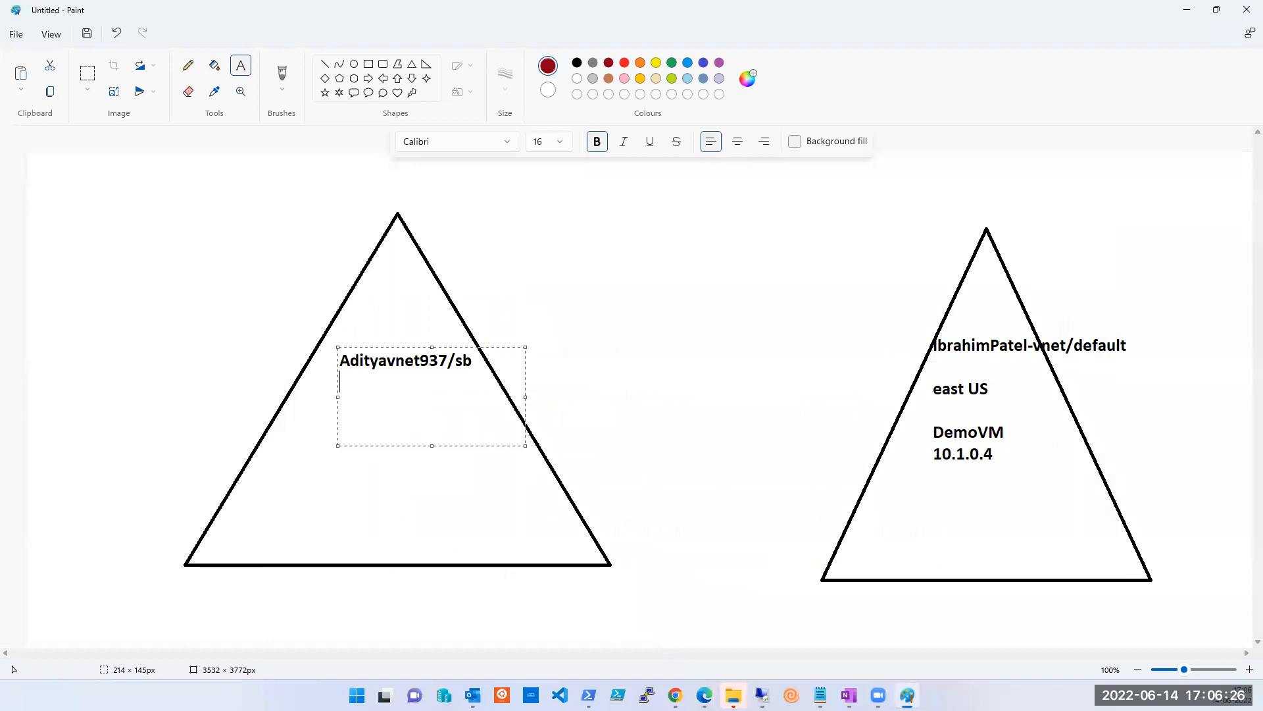
pyautogui.write('gERMANY')
pyautogui.hotkey('shift', 'Home')
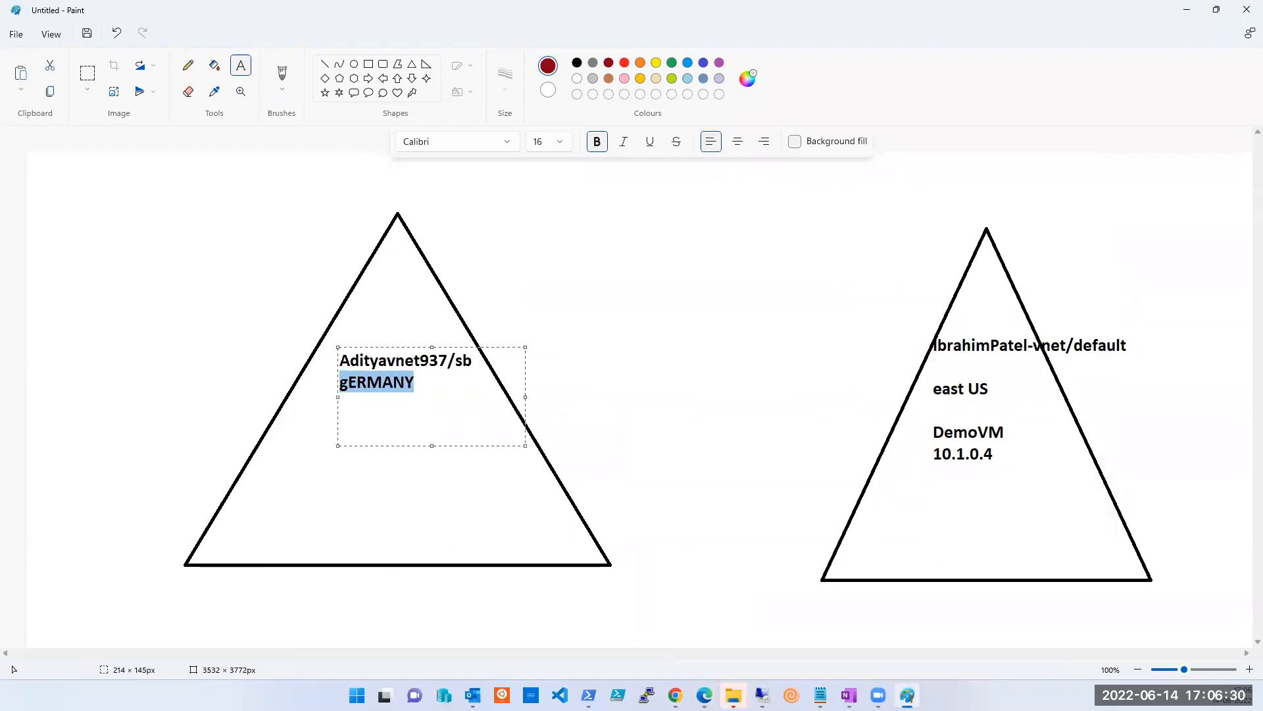
pyautogui.write('Germany')
pyautogui.press('Return')
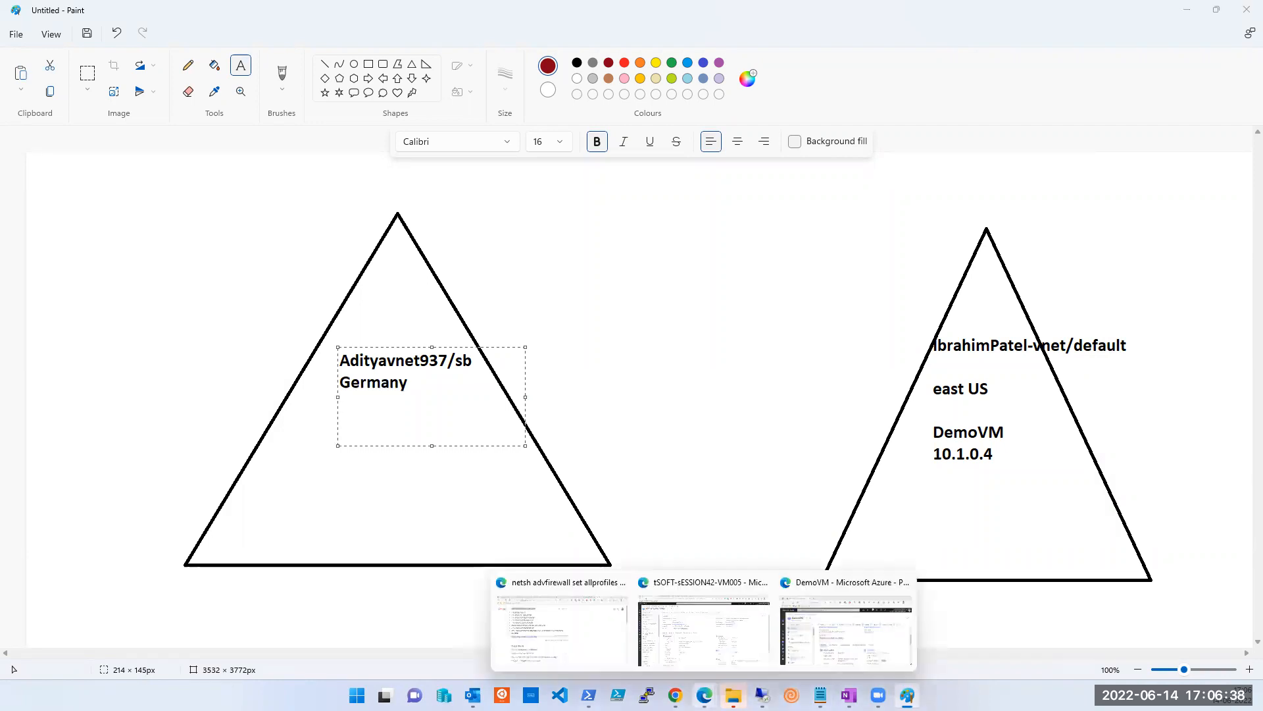
# Add 192.168.10.4 from Azure and Tsift-Session45-vm005 to the left label and commit it.
pyautogui.moveTo(704, 692)
pyautogui.click(704, 629)
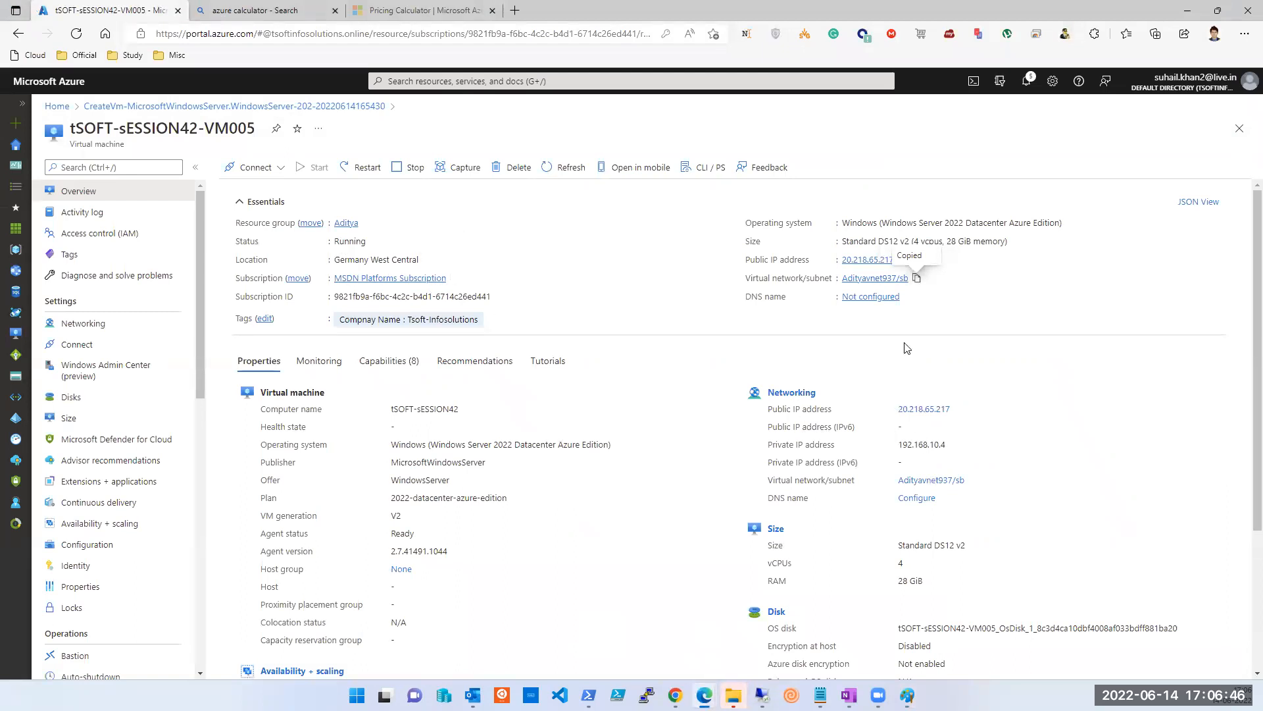
pyautogui.doubleClick(920, 444)
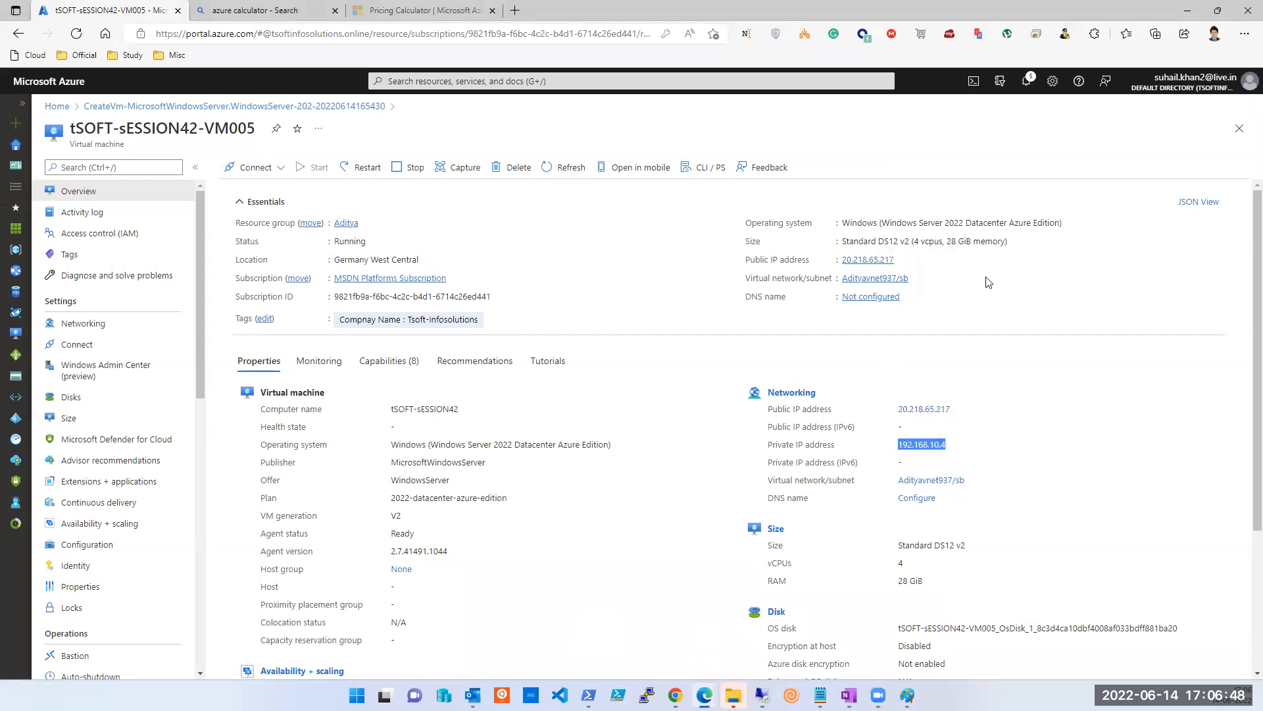
pyautogui.click(1187, 9)
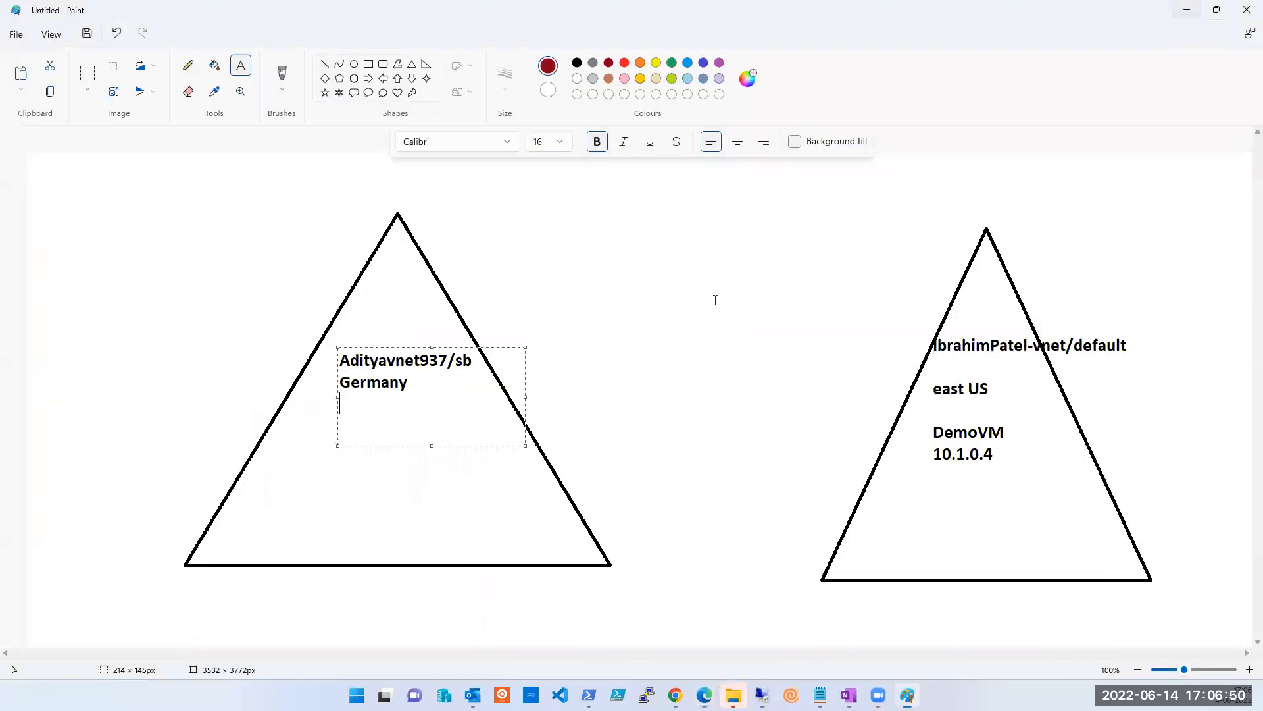
pyautogui.hotkey('ctrl', 'v')
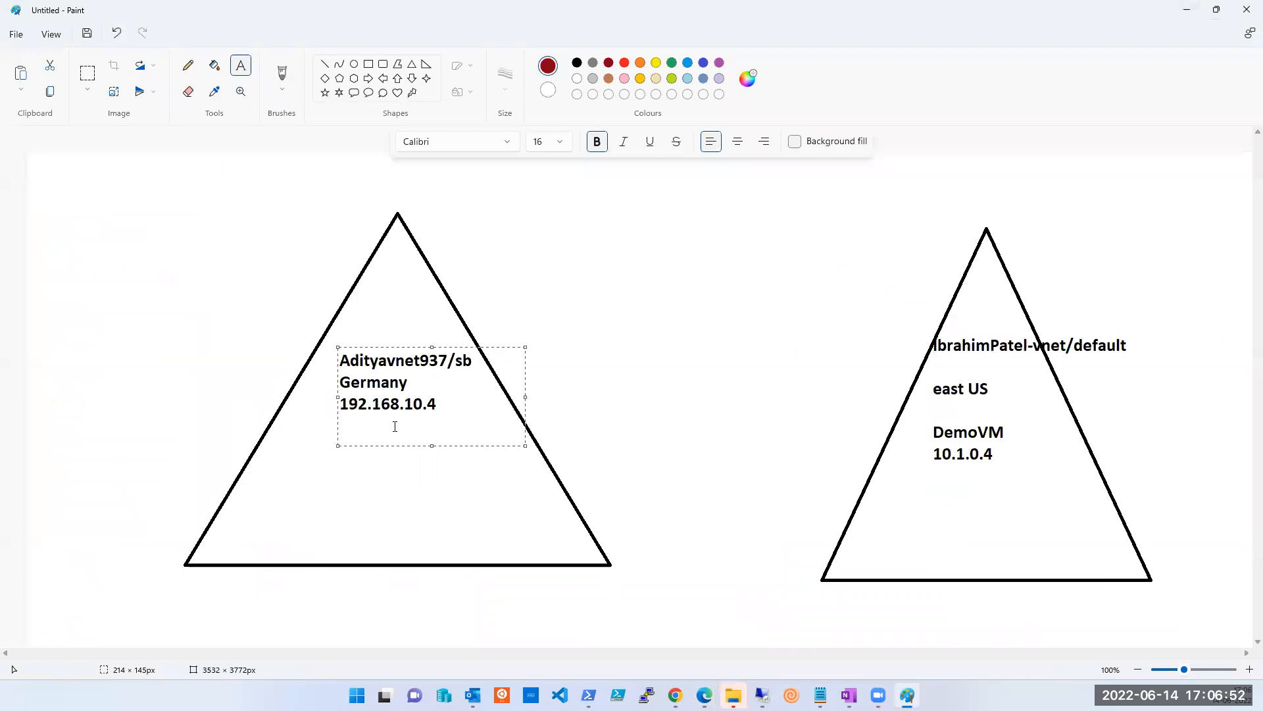
pyautogui.press('Return')
pyautogui.write('Tsift-Session45-vm005')
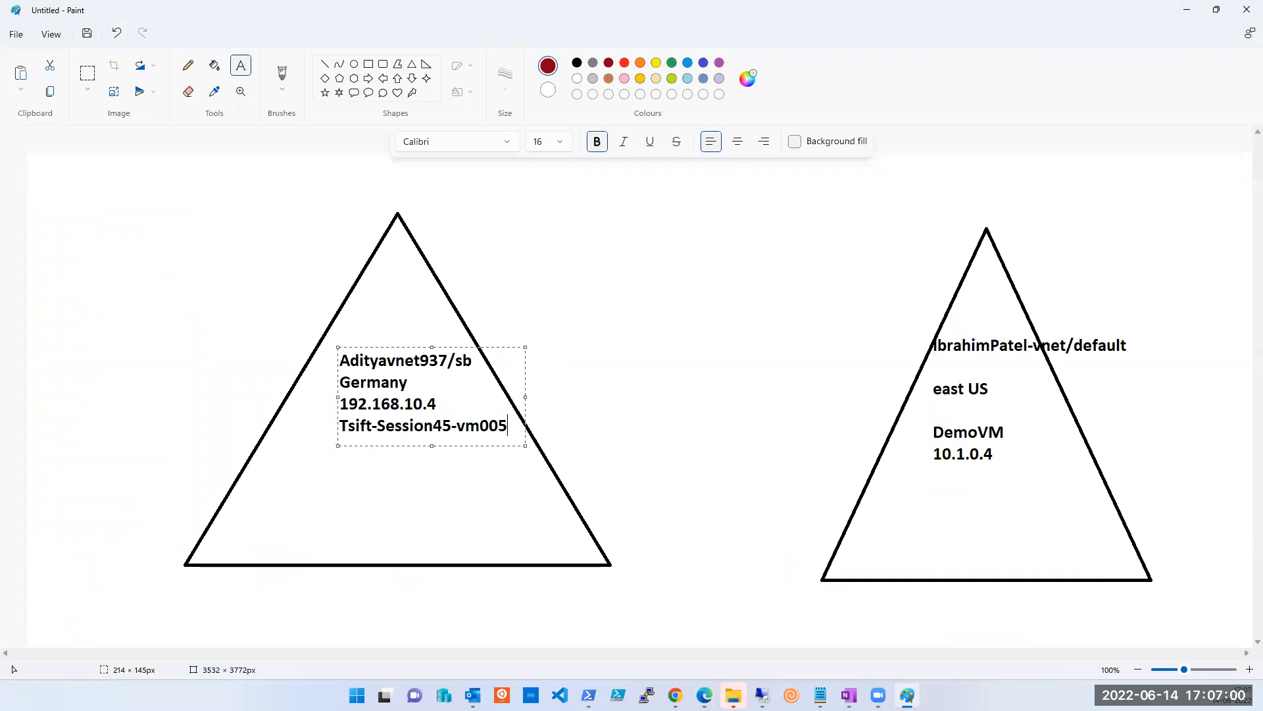
pyautogui.click(586, 425)
pyautogui.click(188, 66)
pyautogui.click(282, 74)
pyautogui.moveTo(439, 404)
pyautogui.mouseDown()
pyautogui.moveTo(857, 421)
pyautogui.moveTo(931, 454)
pyautogui.mouseUp()
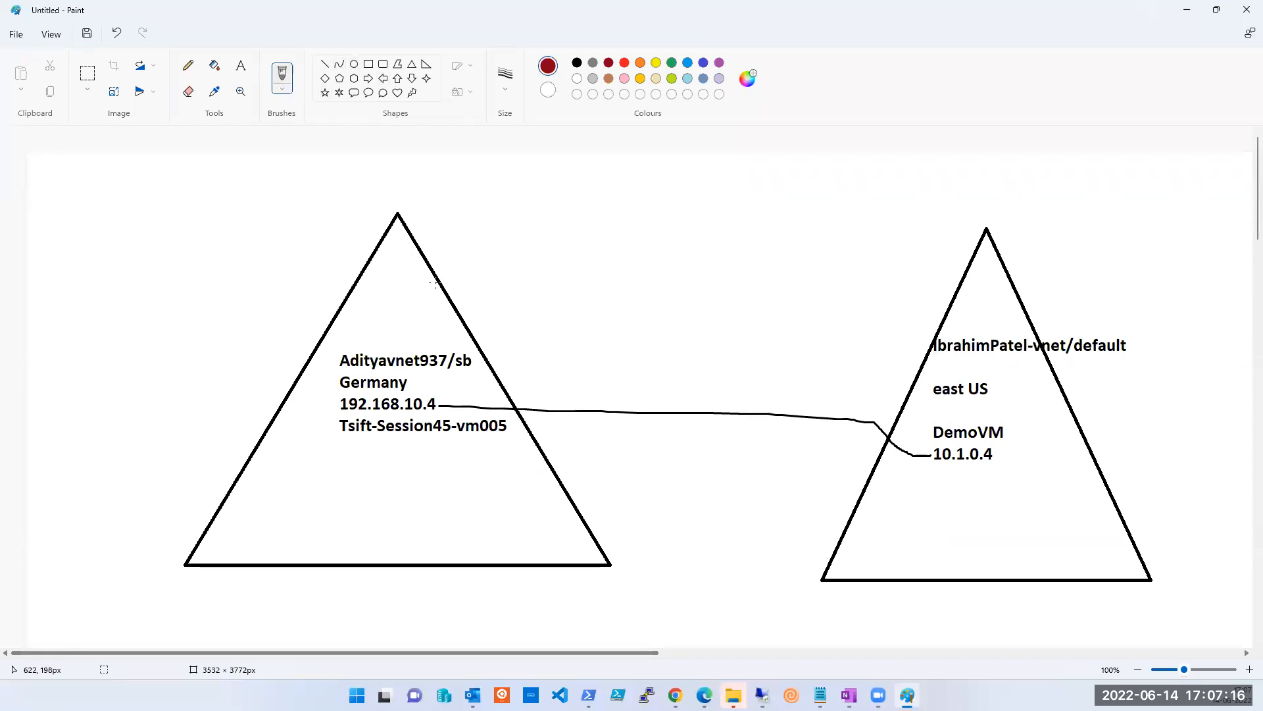
pyautogui.moveTo(408, 231)
pyautogui.mouseDown()
pyautogui.moveTo(431, 225)
pyautogui.moveTo(480, 304)
pyautogui.moveTo(463, 320)
pyautogui.mouseUp()
pyautogui.moveTo(966, 268)
pyautogui.mouseDown()
pyautogui.moveTo(920, 267)
pyautogui.moveTo(891, 312)
pyautogui.moveTo(924, 374)
pyautogui.mouseUp()
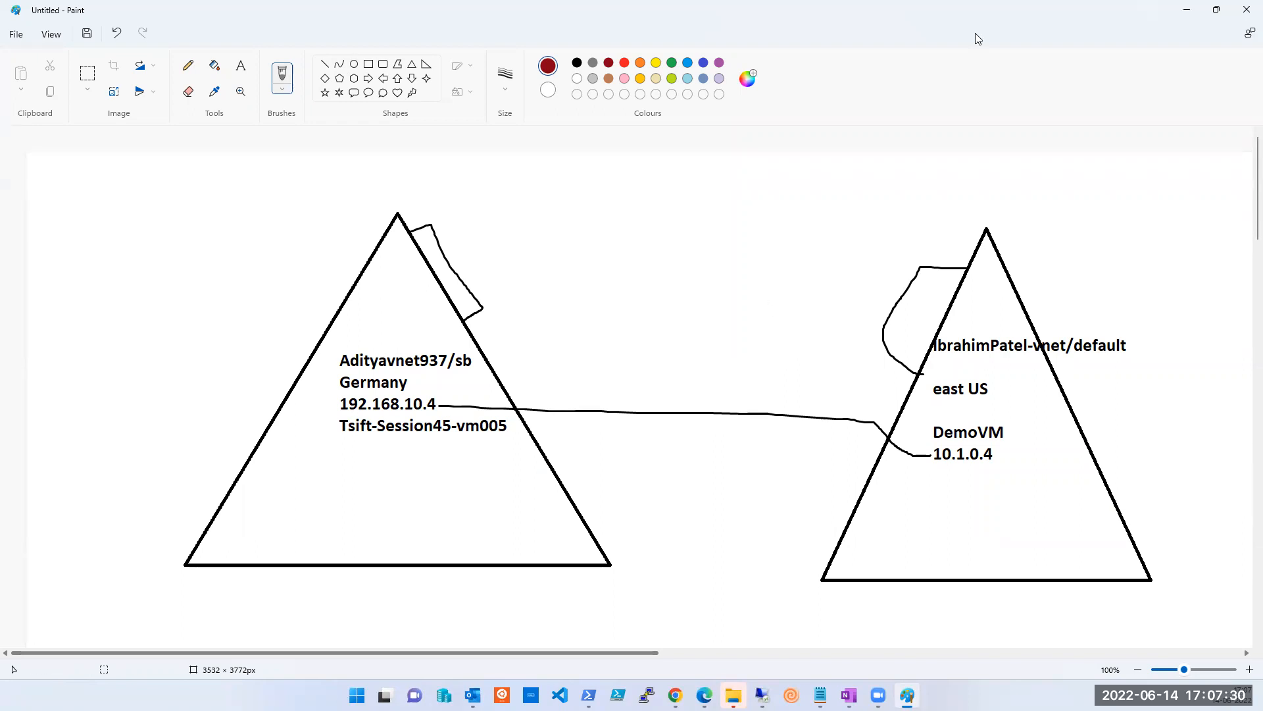
pyautogui.click(634, 18)
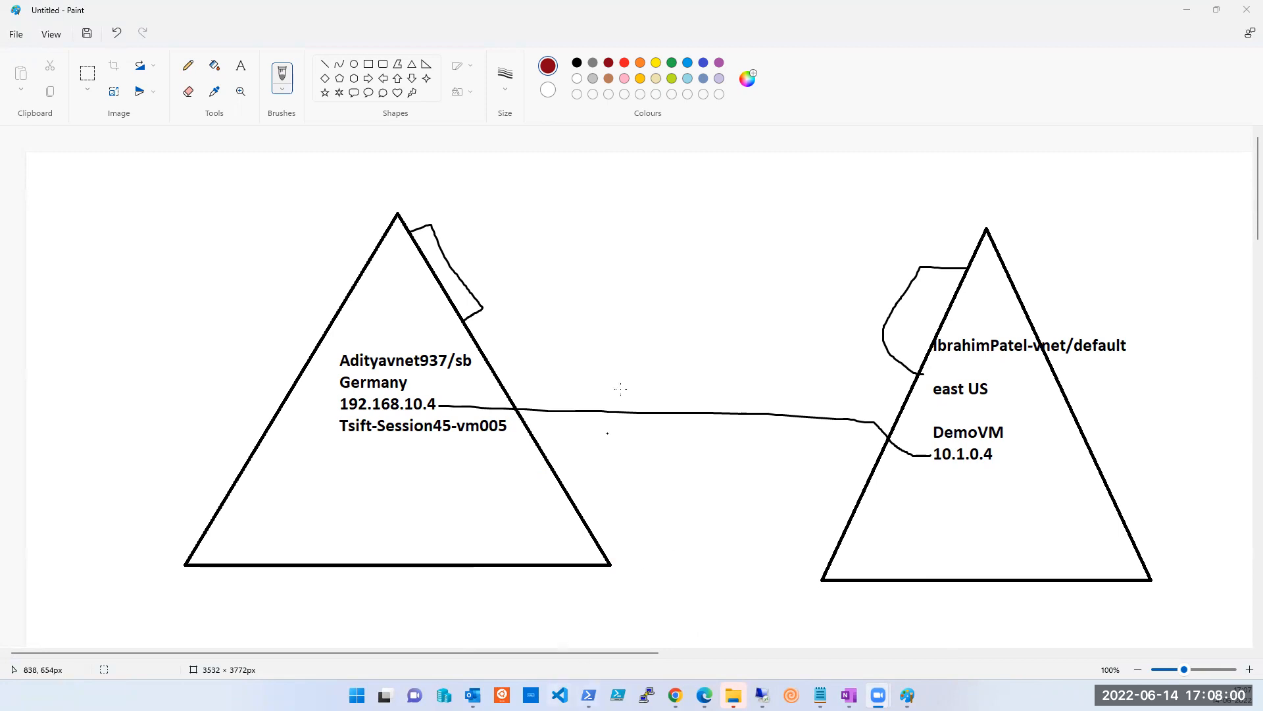
pyautogui.click(636, 275)
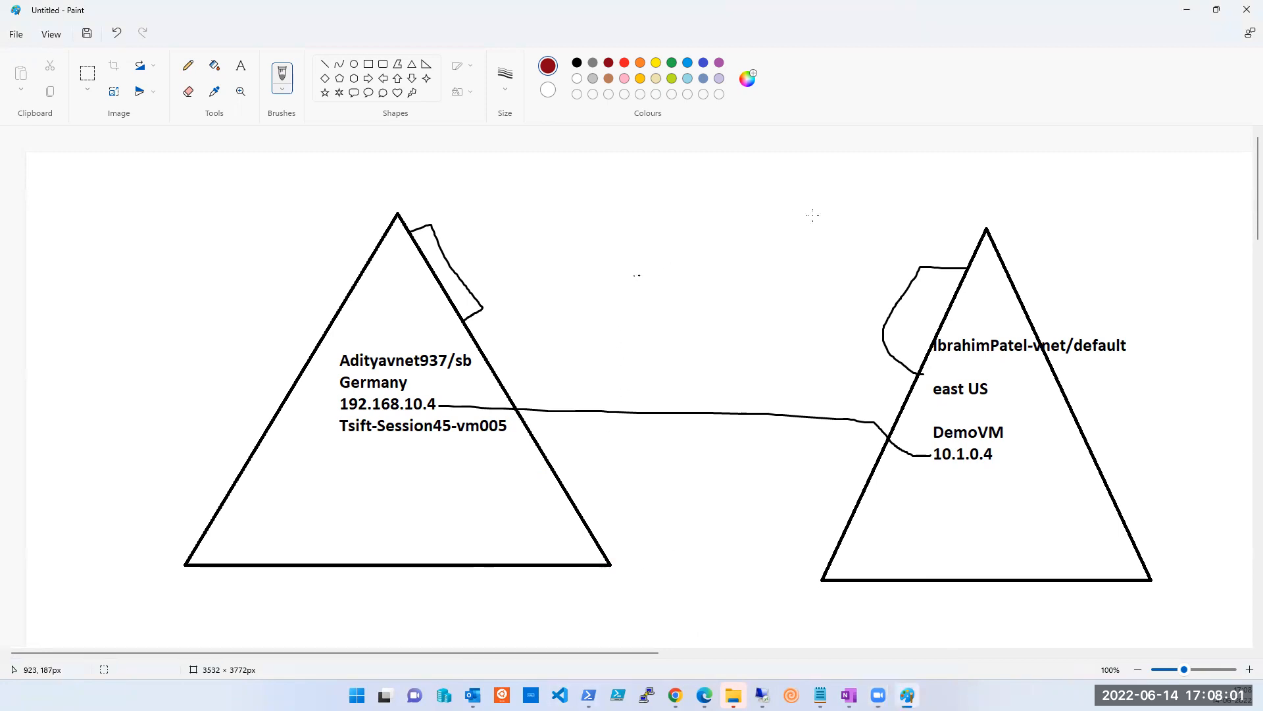
pyautogui.click(1183, 16)
# Join the two triangles with a straight line and cross the left triangle's box with two strokes.
pyautogui.click(324, 64)
pyautogui.moveTo(586, 528)
pyautogui.mouseDown()
pyautogui.moveTo(703, 547)
pyautogui.moveTo(840, 542)
pyautogui.mouseUp()
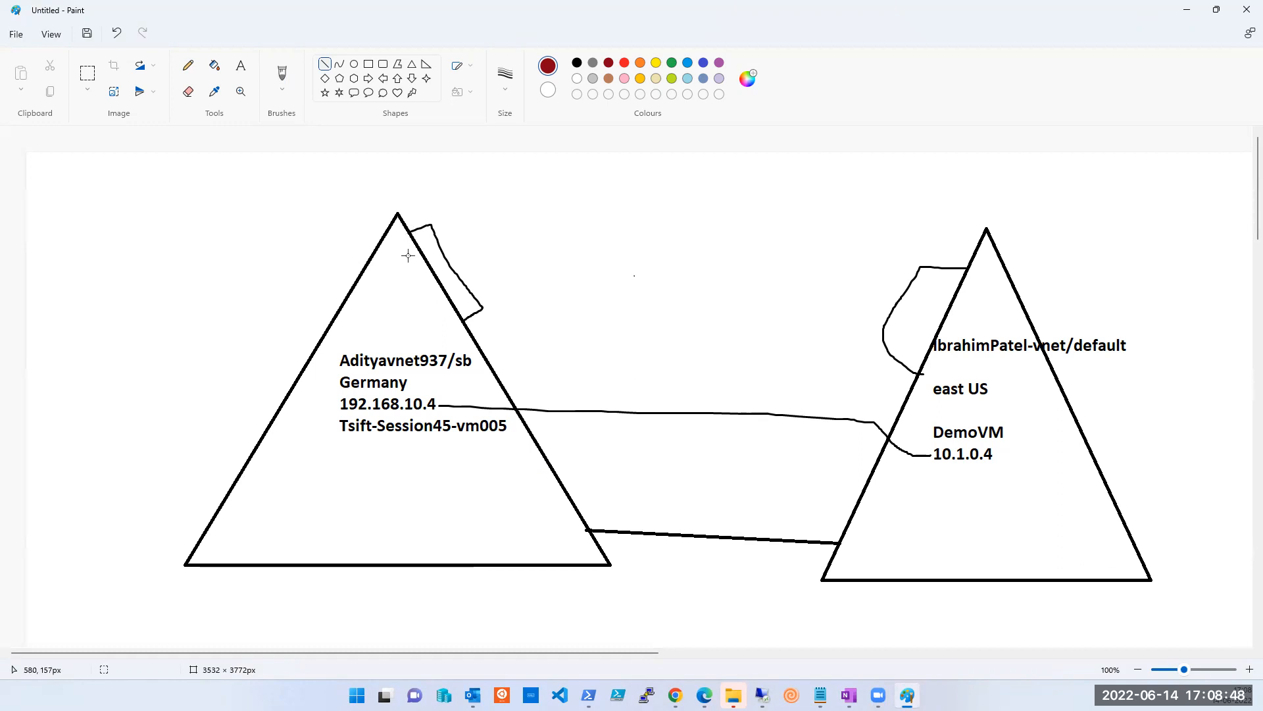
pyautogui.moveTo(408, 256); pyautogui.dragTo(455, 237)
pyautogui.moveTo(417, 297); pyautogui.dragTo(475, 276)
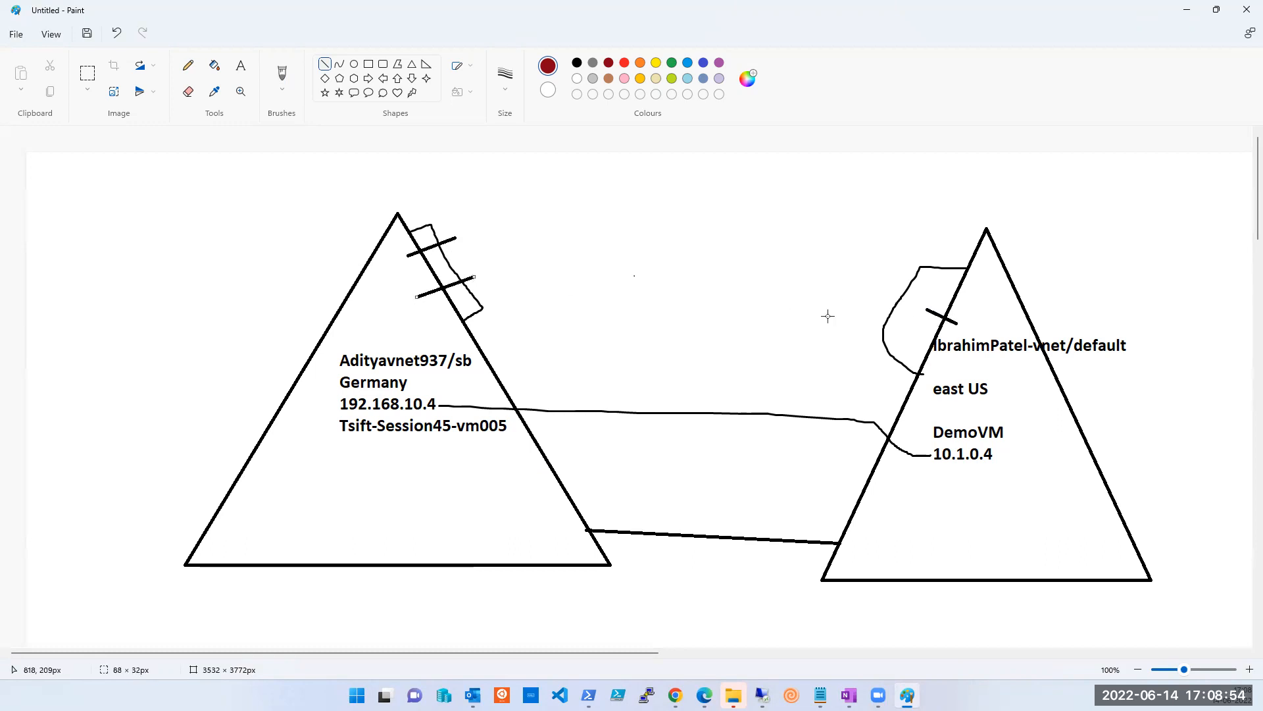
# Cross the right triangle's box with a stroke, then return to the Azure portal Home page.
pyautogui.moveTo(968, 305); pyautogui.dragTo(900, 261)
pyautogui.click(909, 308)
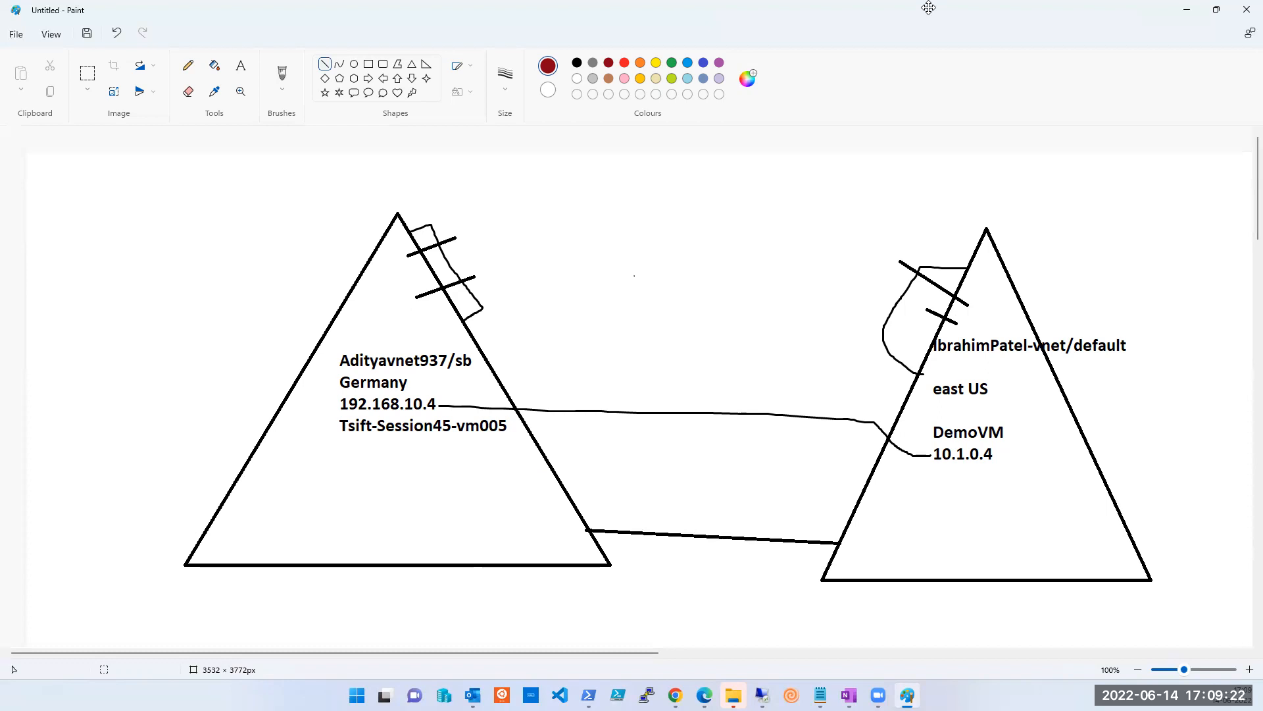
pyautogui.click(631, 23)
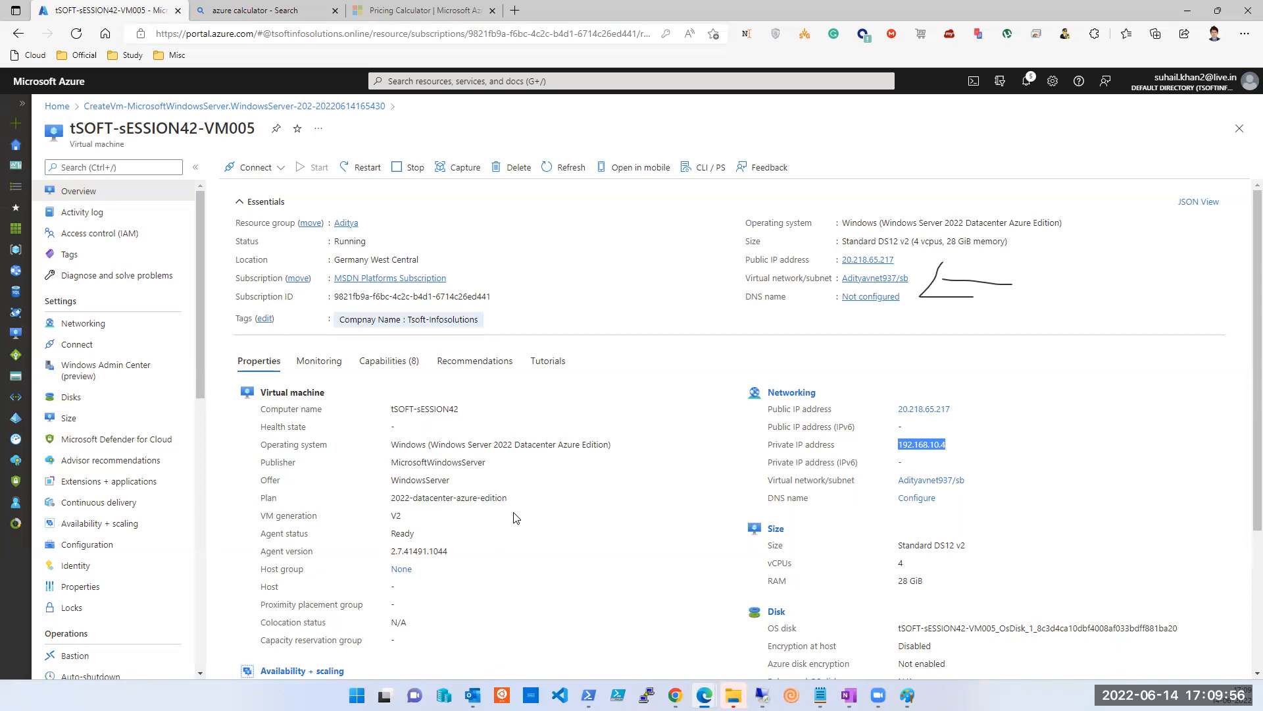
pyautogui.click(61, 109)
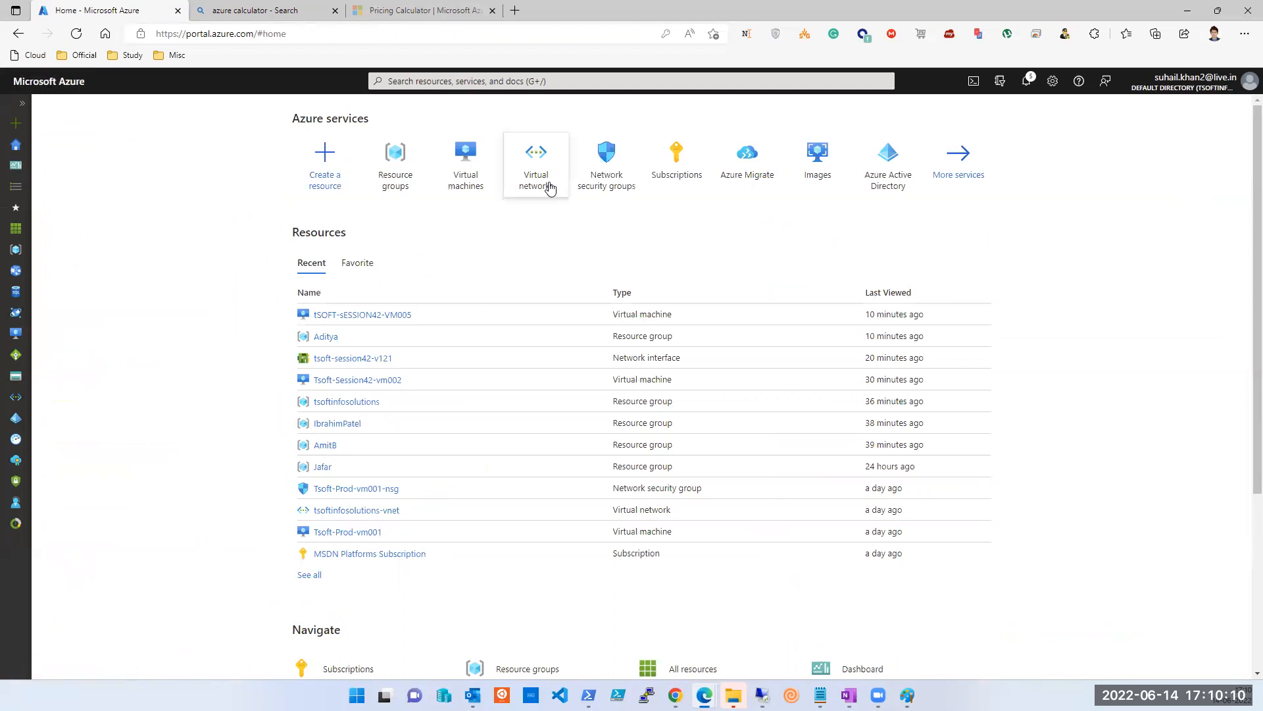
# Browse Virtual networks, open Adityavnet937, and view its empty Peerings page.
pyautogui.click(549, 185)
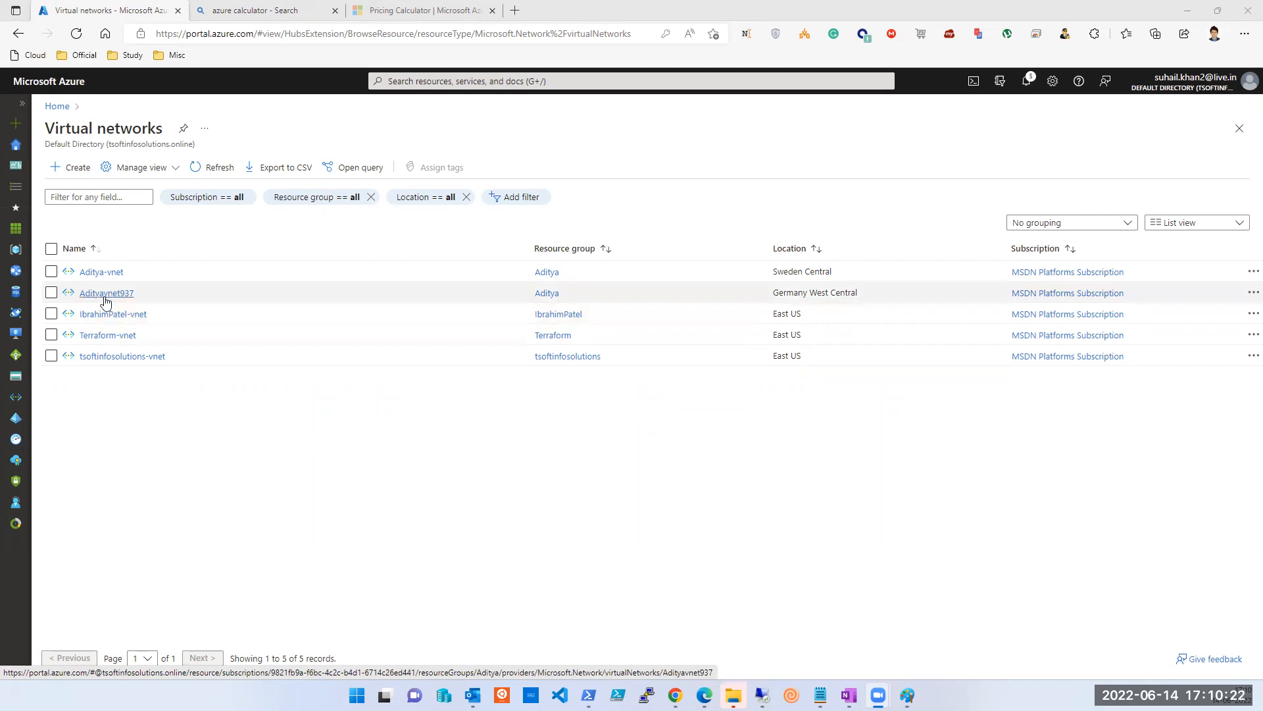
pyautogui.click(103, 294)
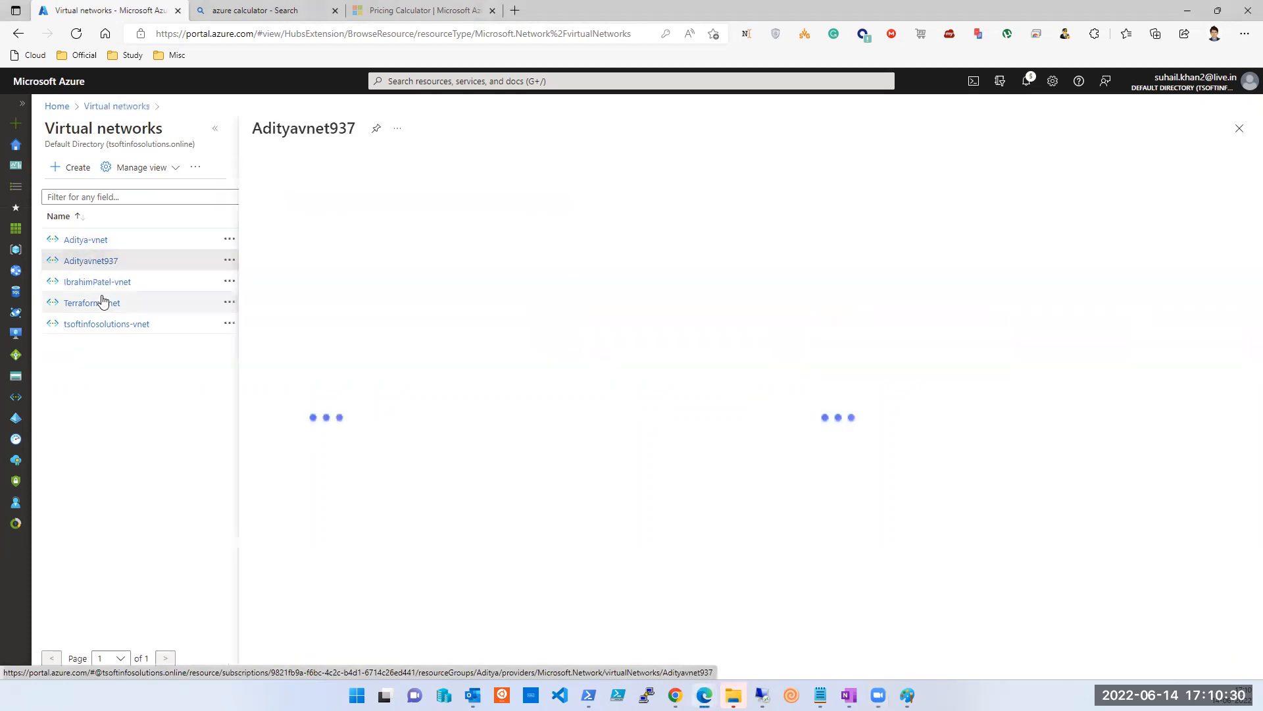
pyautogui.click(219, 130)
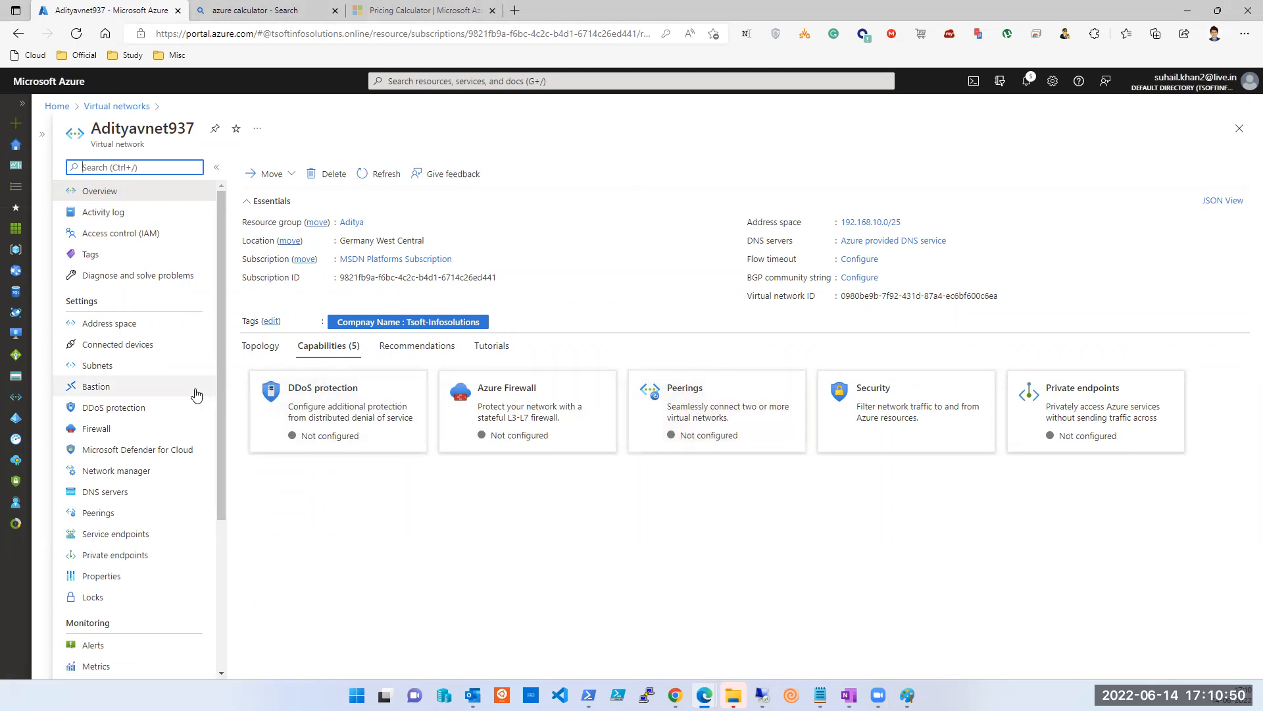
pyautogui.click(106, 516)
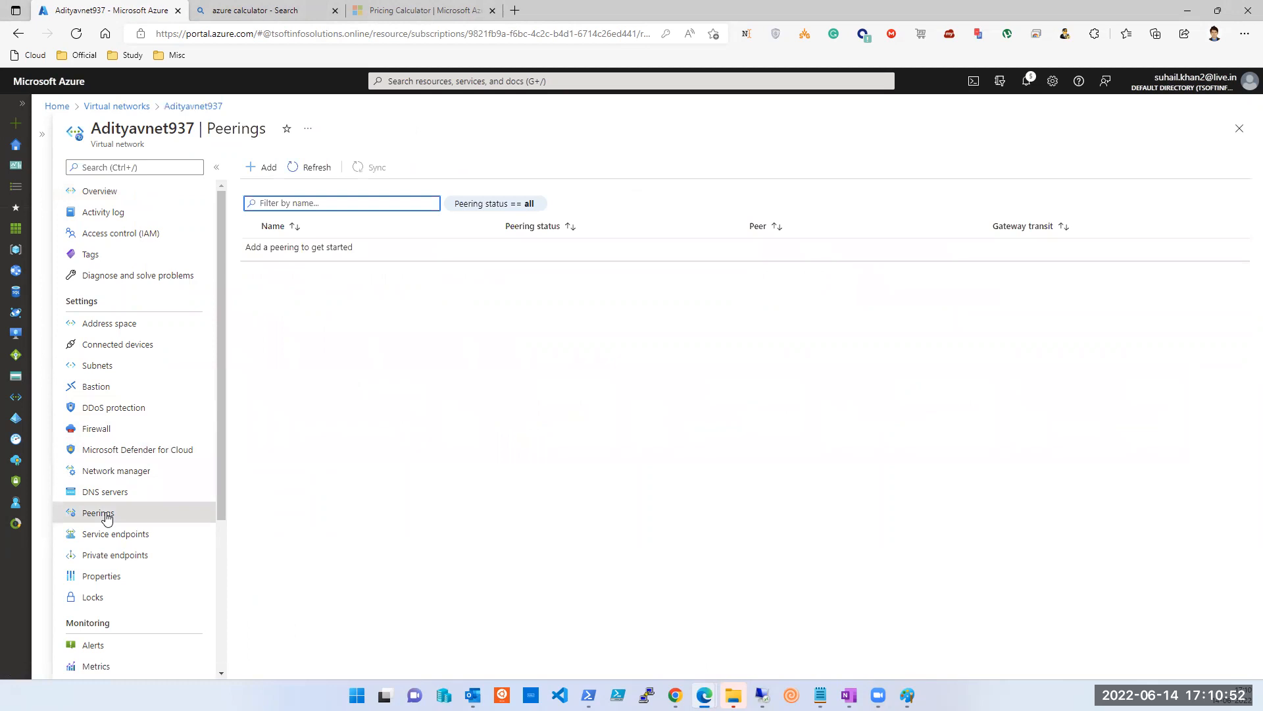
# Start a new Adityavnet937 peering and enter Aditya-Ibrahim as this network's peering link name.
pyautogui.click(262, 169)
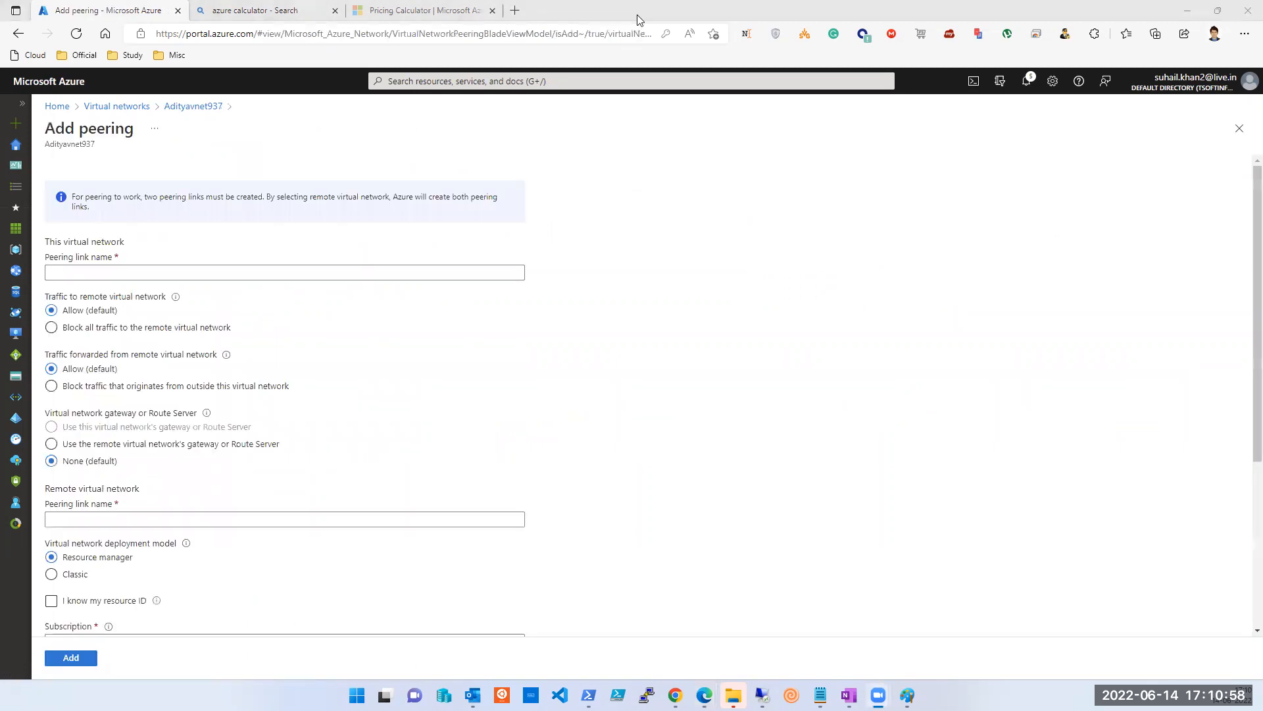
pyautogui.click(71, 278)
pyautogui.click(907, 694)
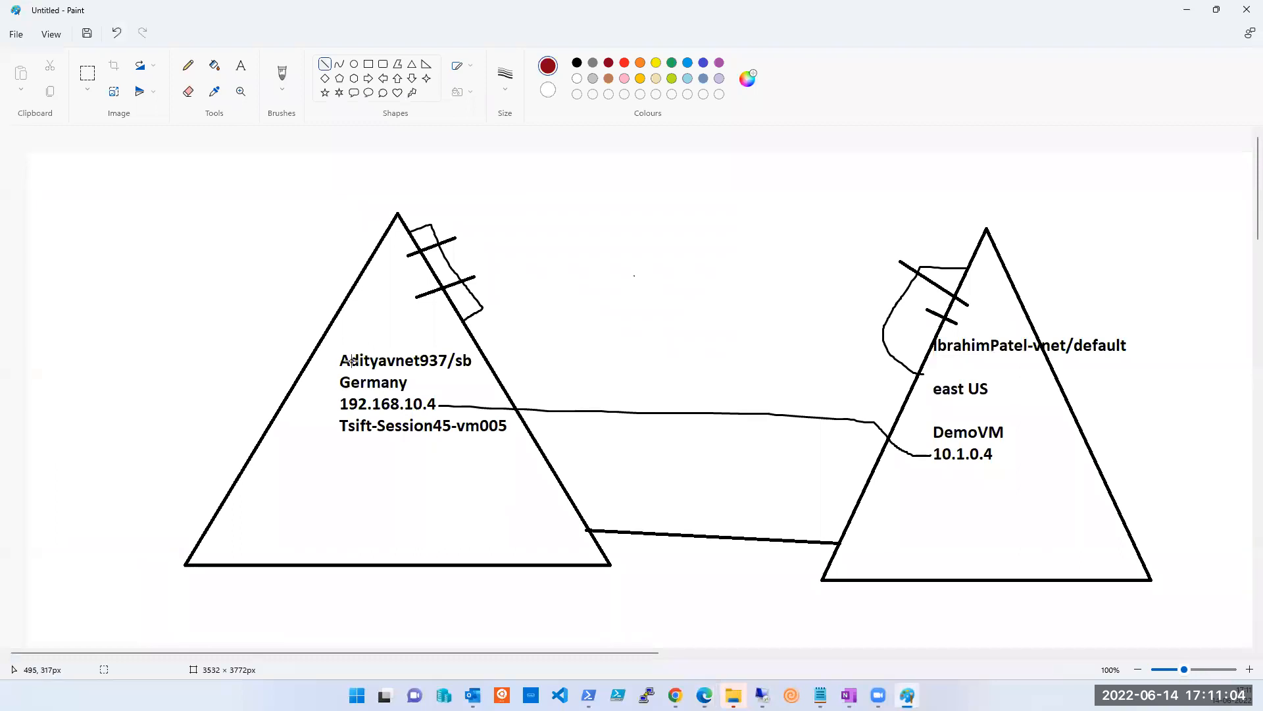
pyautogui.click(1187, 9)
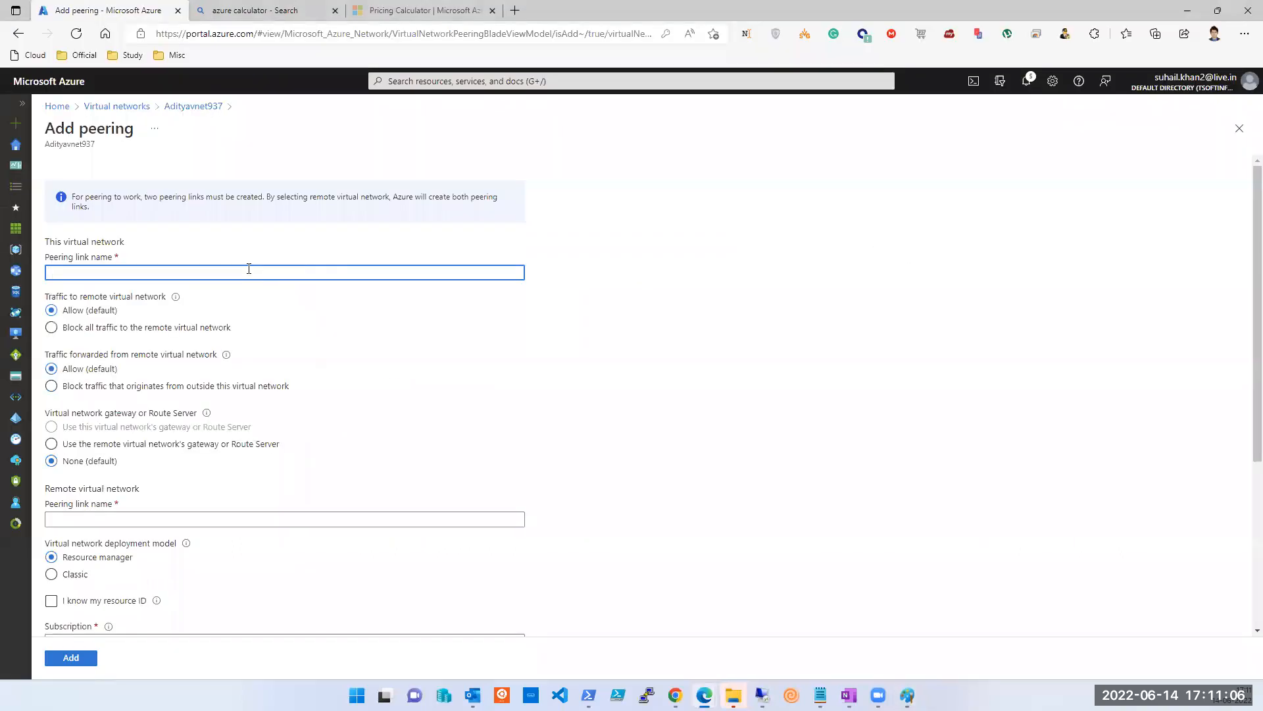
pyautogui.write('Aditya-')
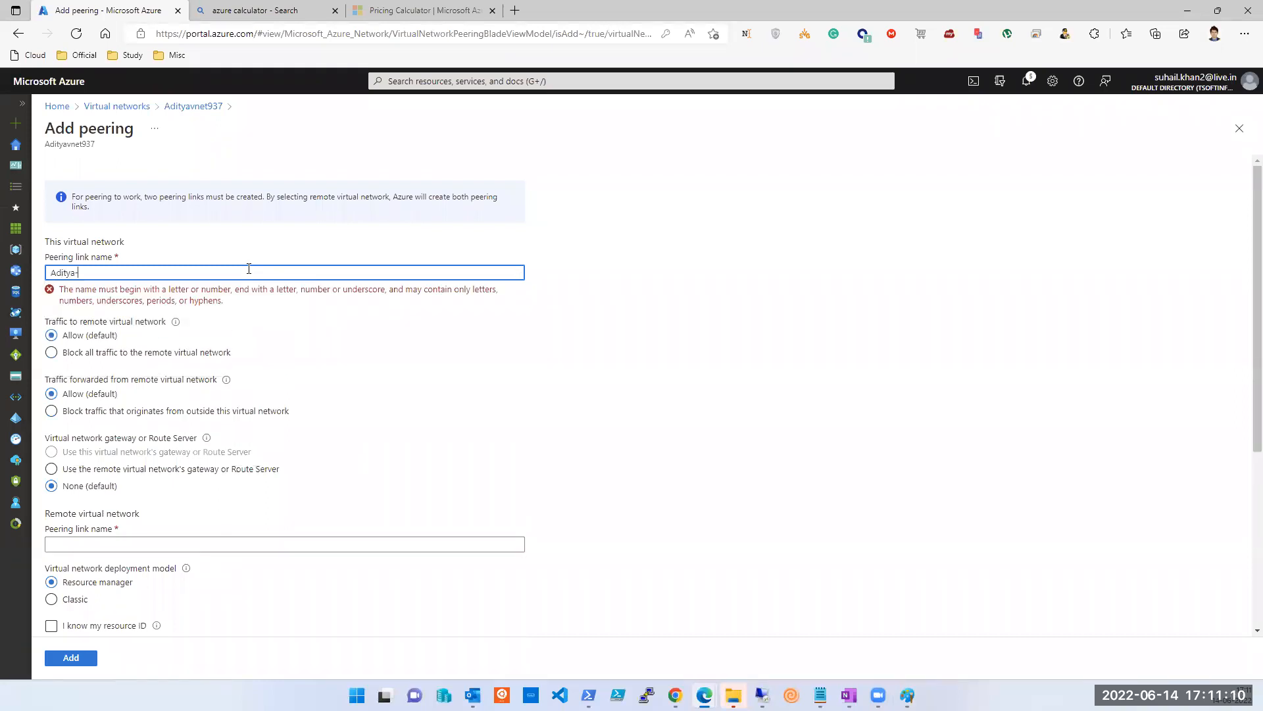
pyautogui.write('Ibrahim')
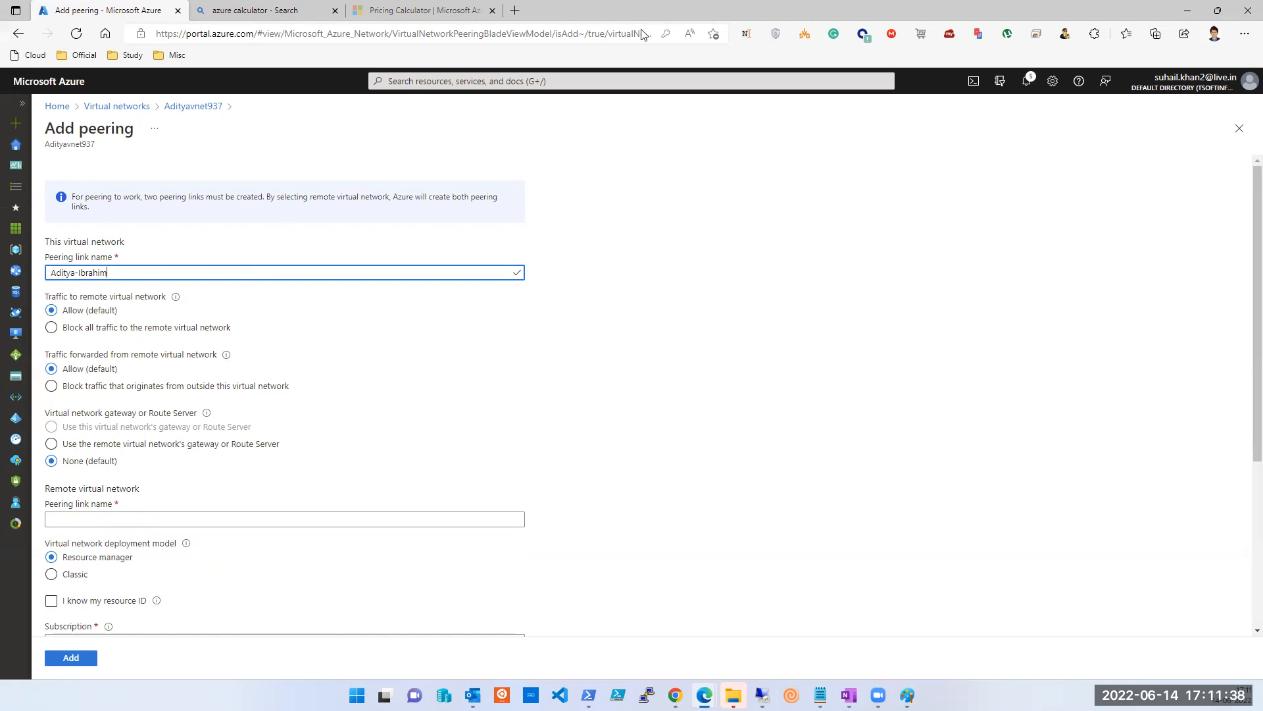
# Select the whole Aditya-Ibrahim link name, then bring the DemoVM window forward.
pyautogui.click(718, 207)
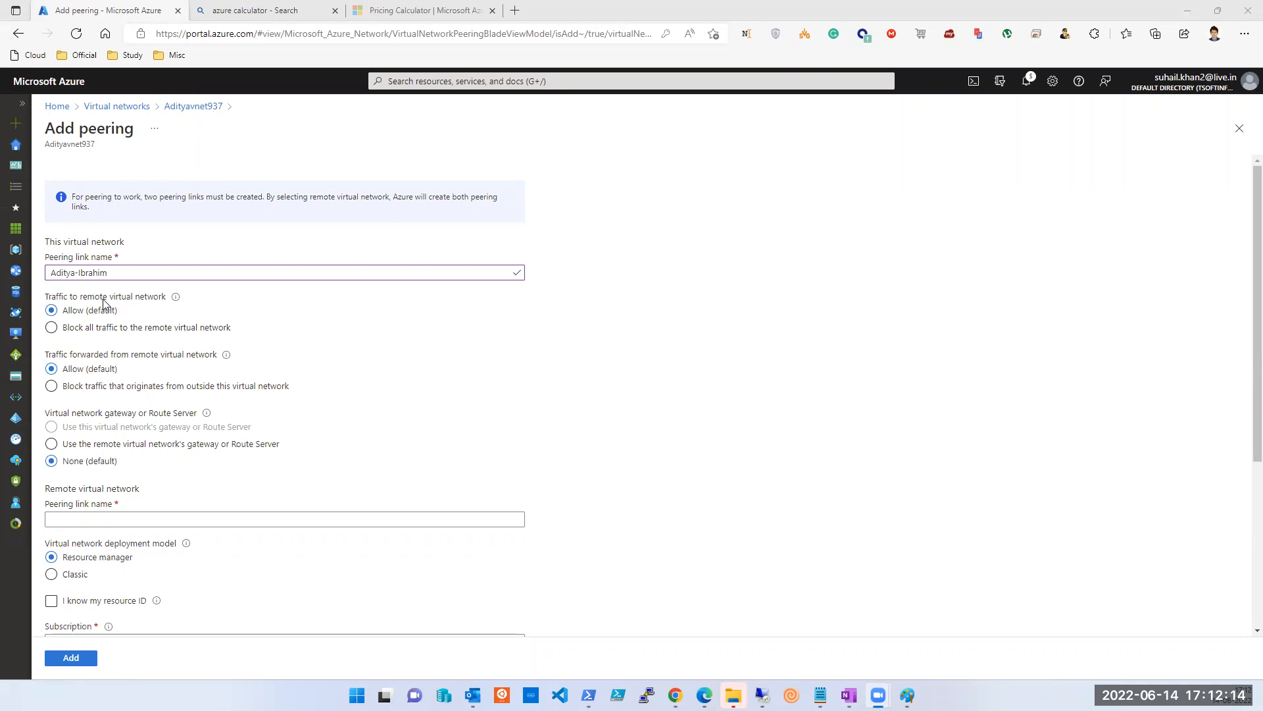
pyautogui.doubleClick(58, 144)
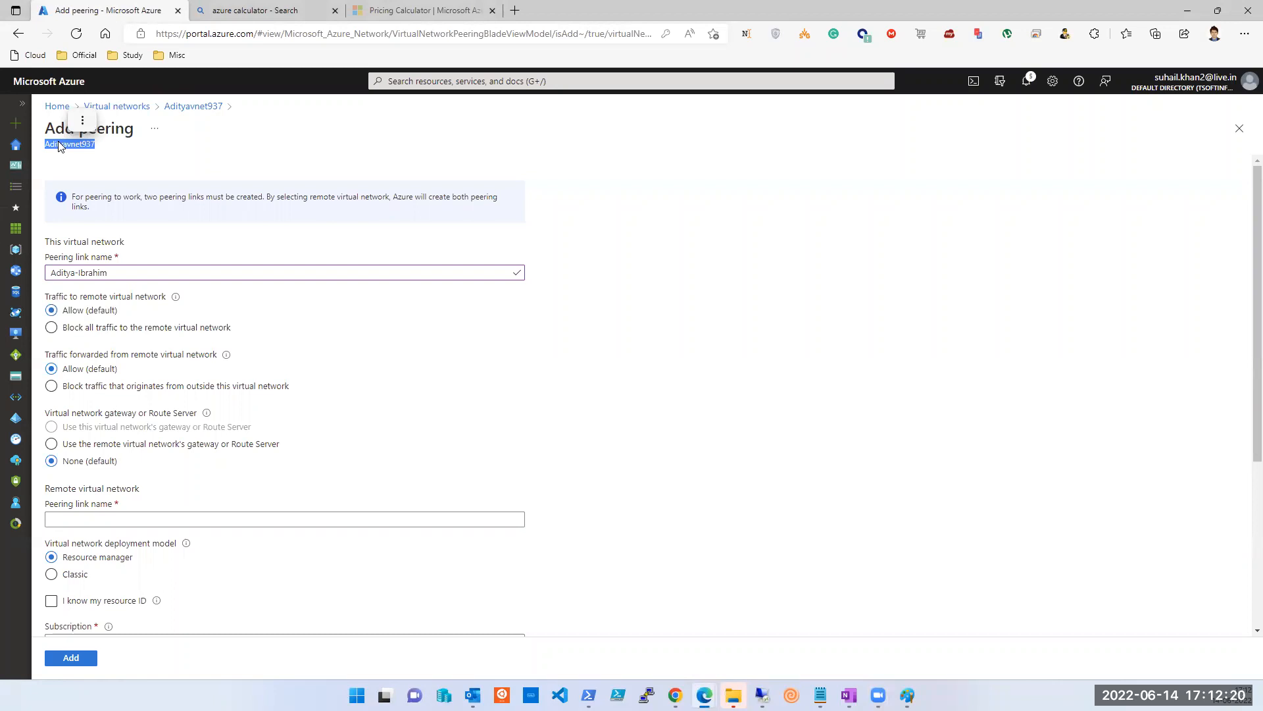
pyautogui.click(134, 269)
pyautogui.hotkey('ctrl', 'a')
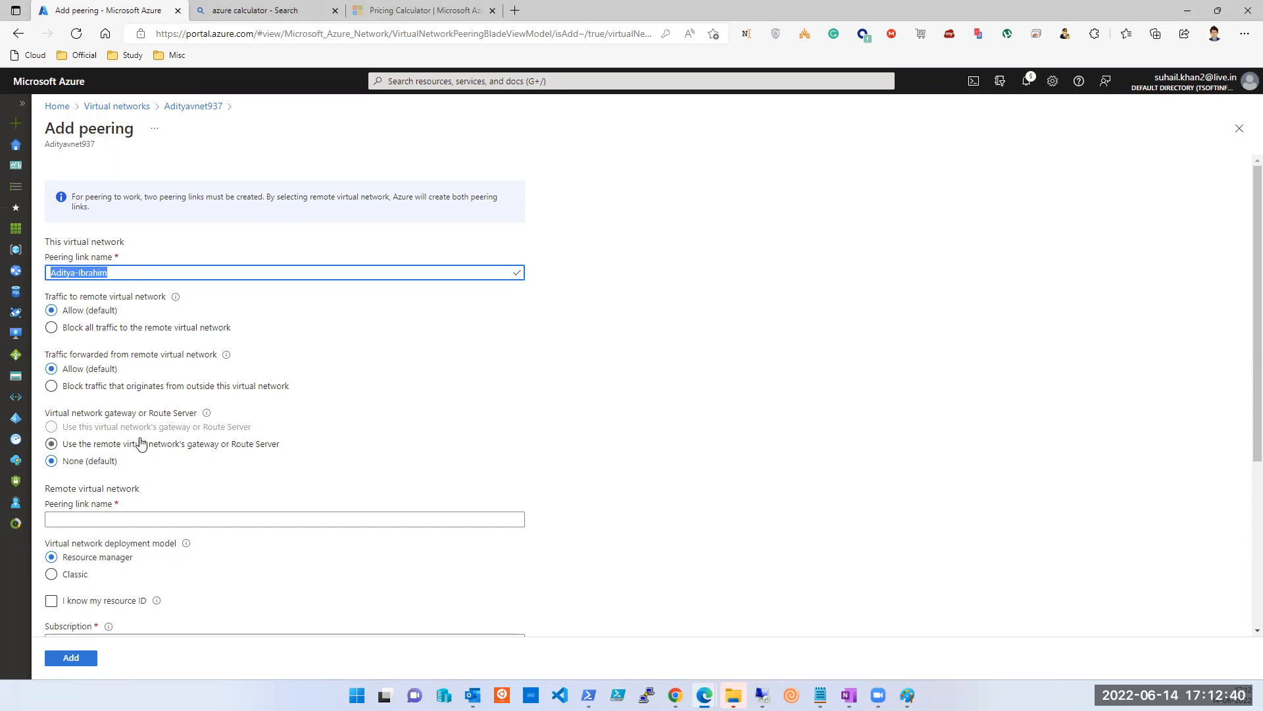
pyautogui.scroll(-2, 146, 444)
pyautogui.scroll(2, 78, 390)
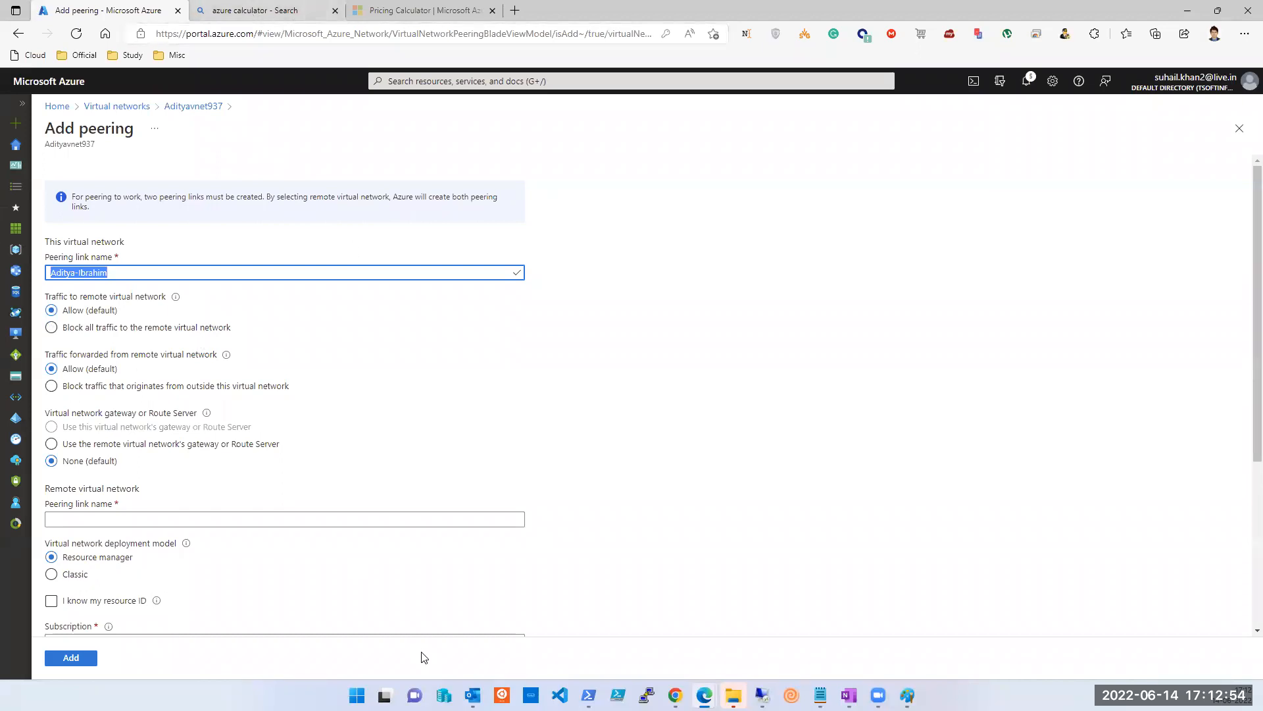
pyautogui.moveTo(704, 695)
pyautogui.click(822, 646)
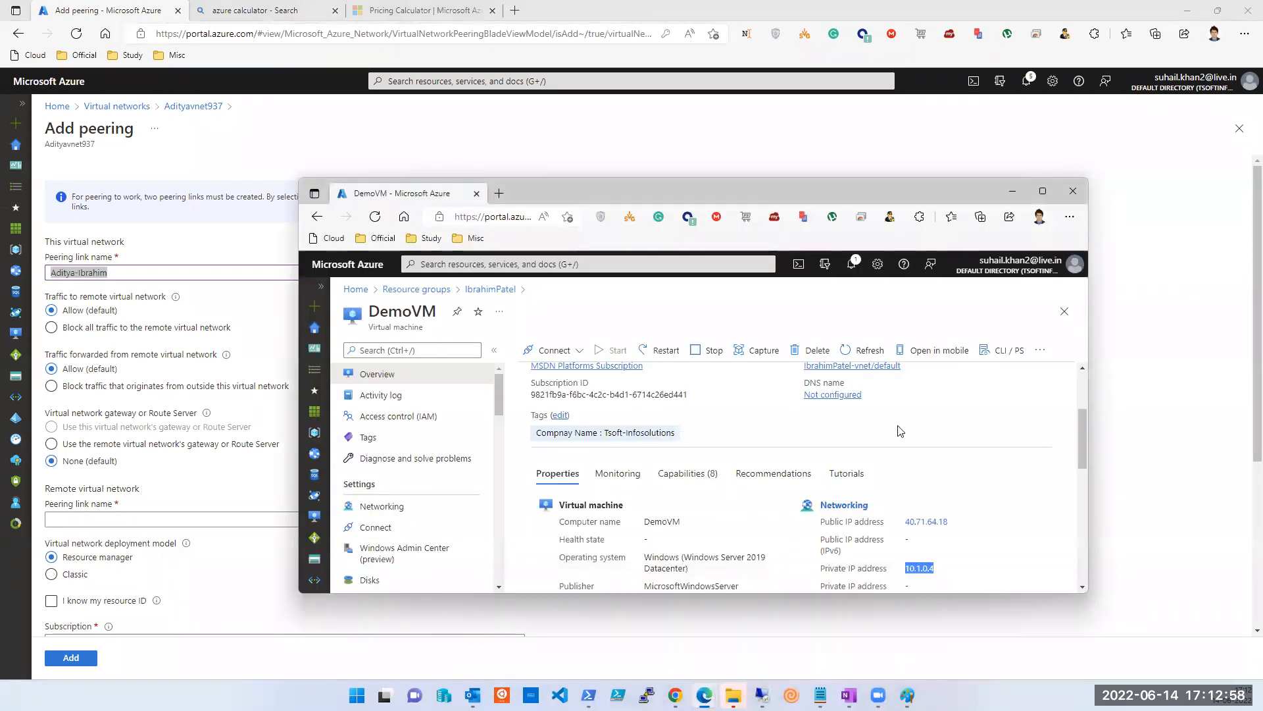
pyautogui.scroll(1, 836, 407)
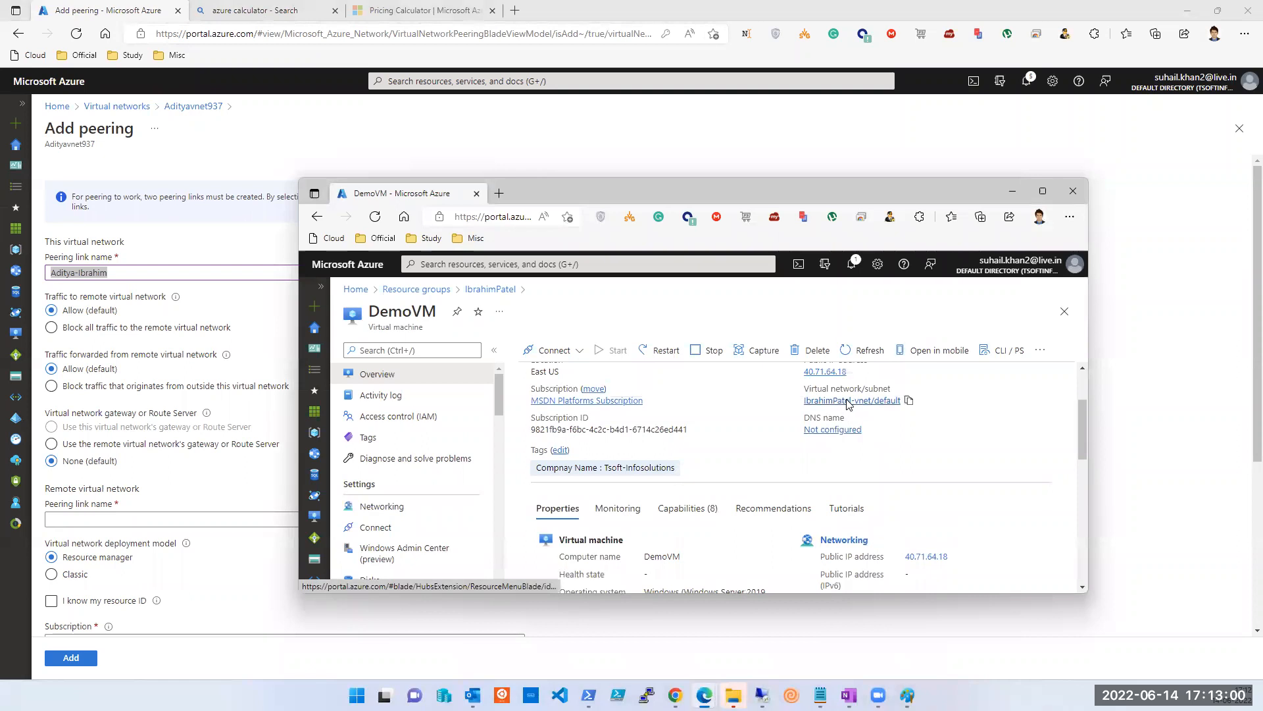
pyautogui.click(849, 403)
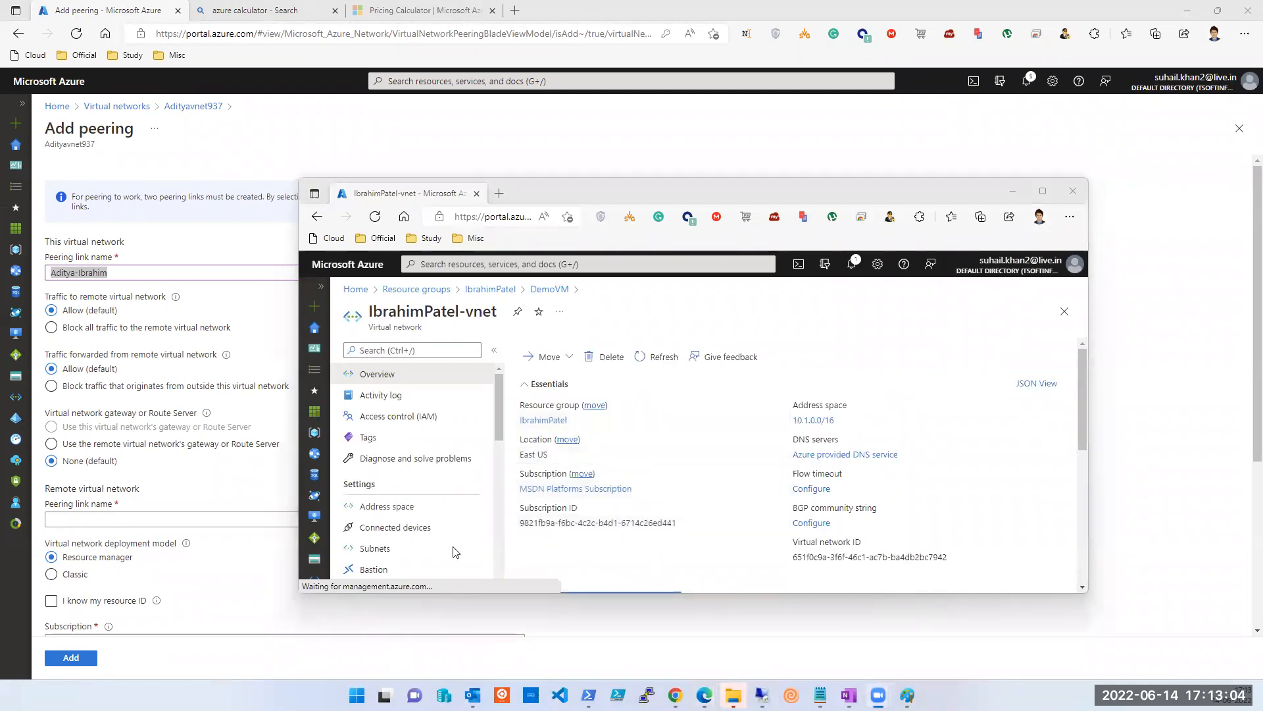
pyautogui.scroll(-3, 382, 514)
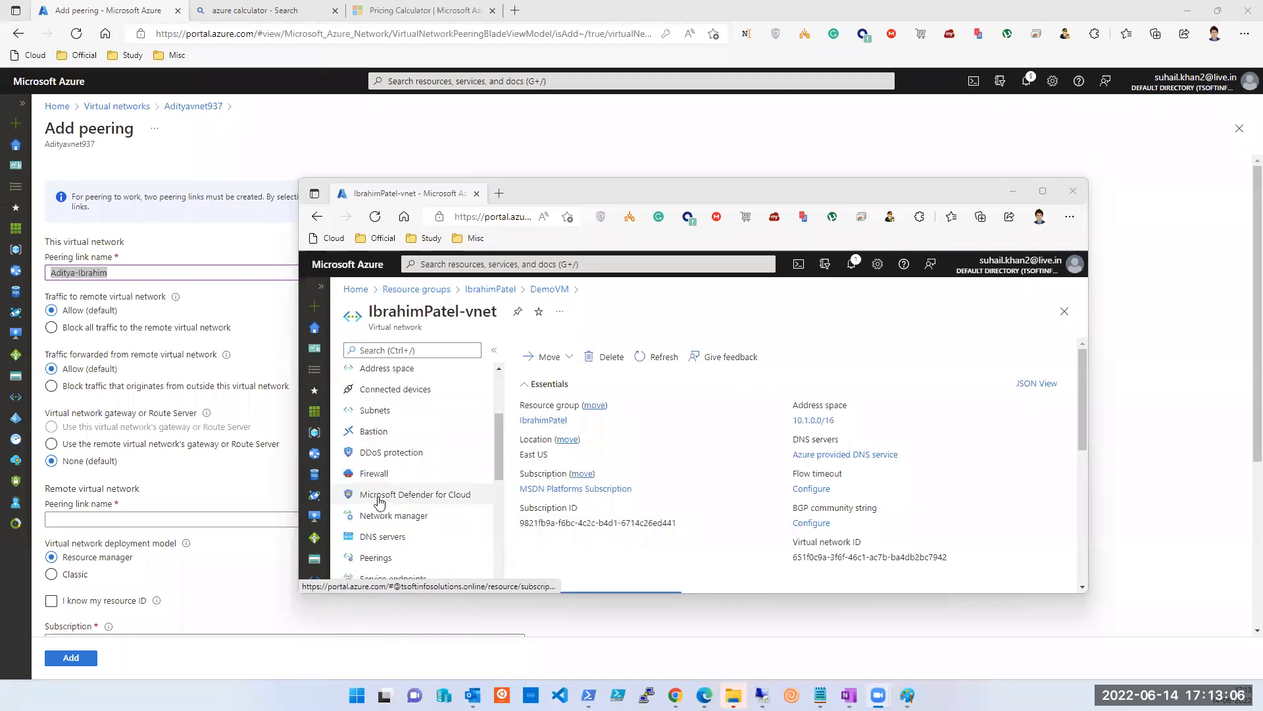
pyautogui.click(385, 525)
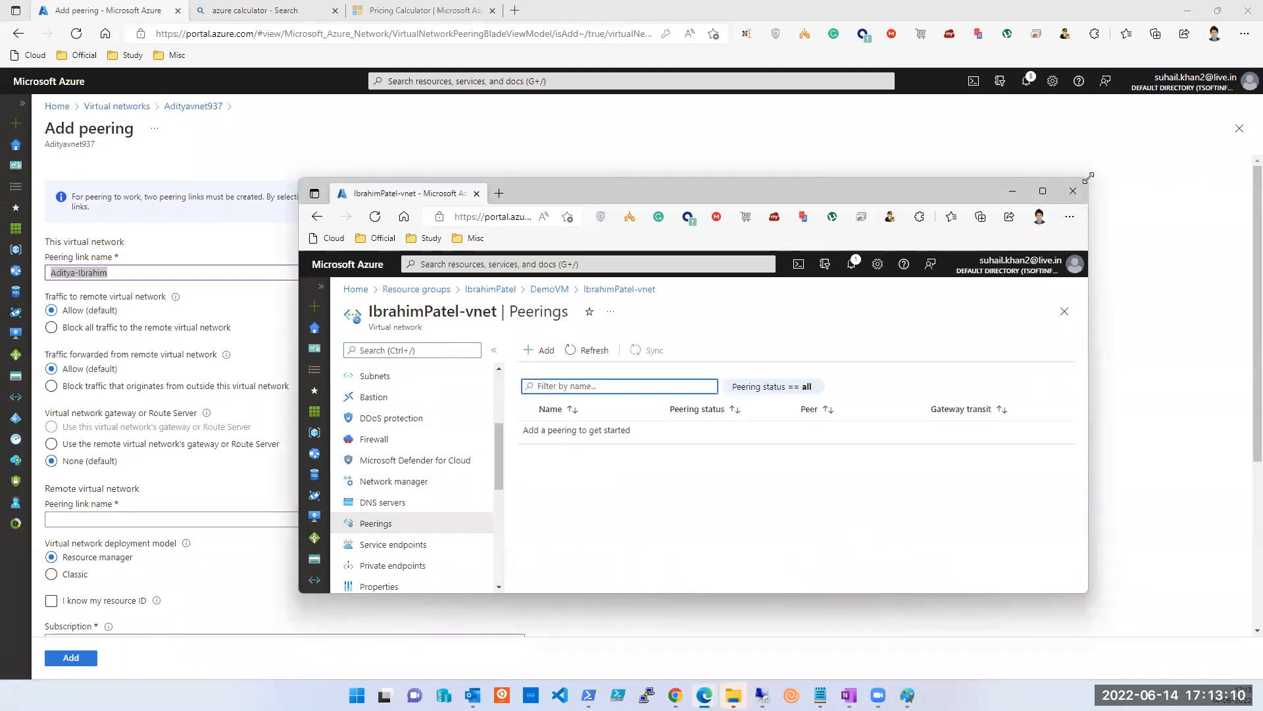
pyautogui.moveTo(1089, 178); pyautogui.dragTo(1191, 88)
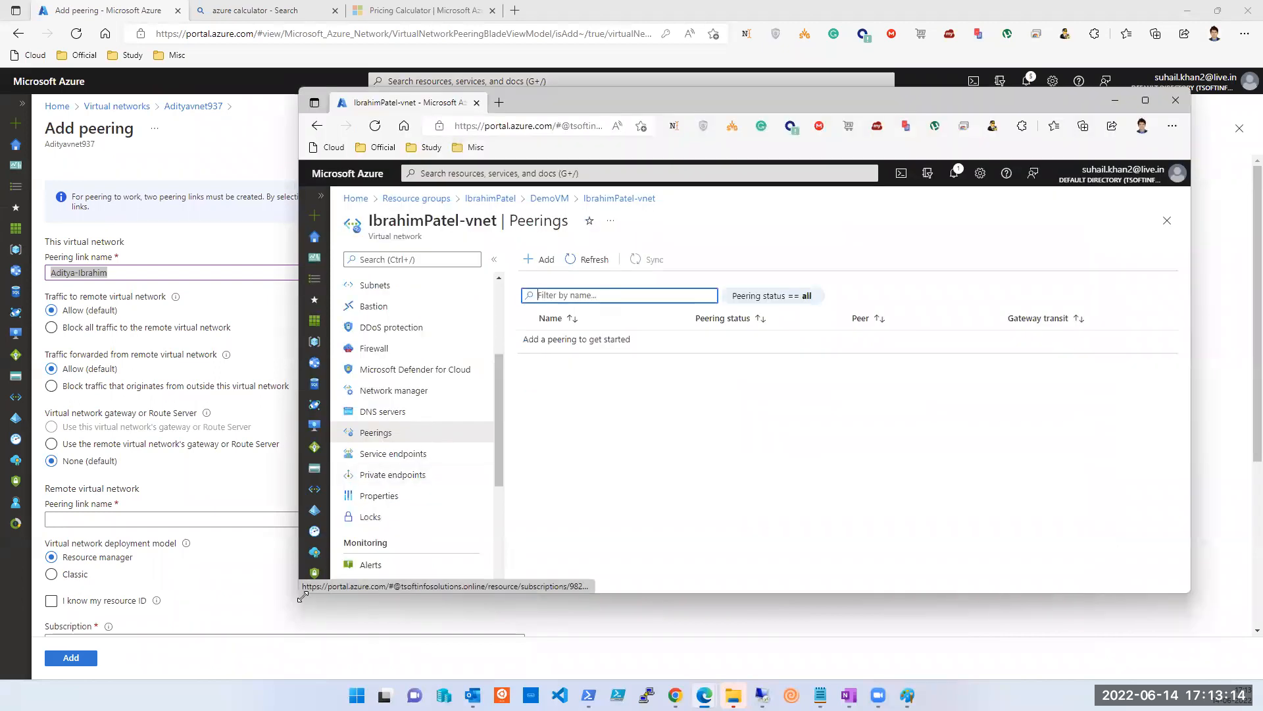
pyautogui.moveTo(302, 596); pyautogui.dragTo(582, 679)
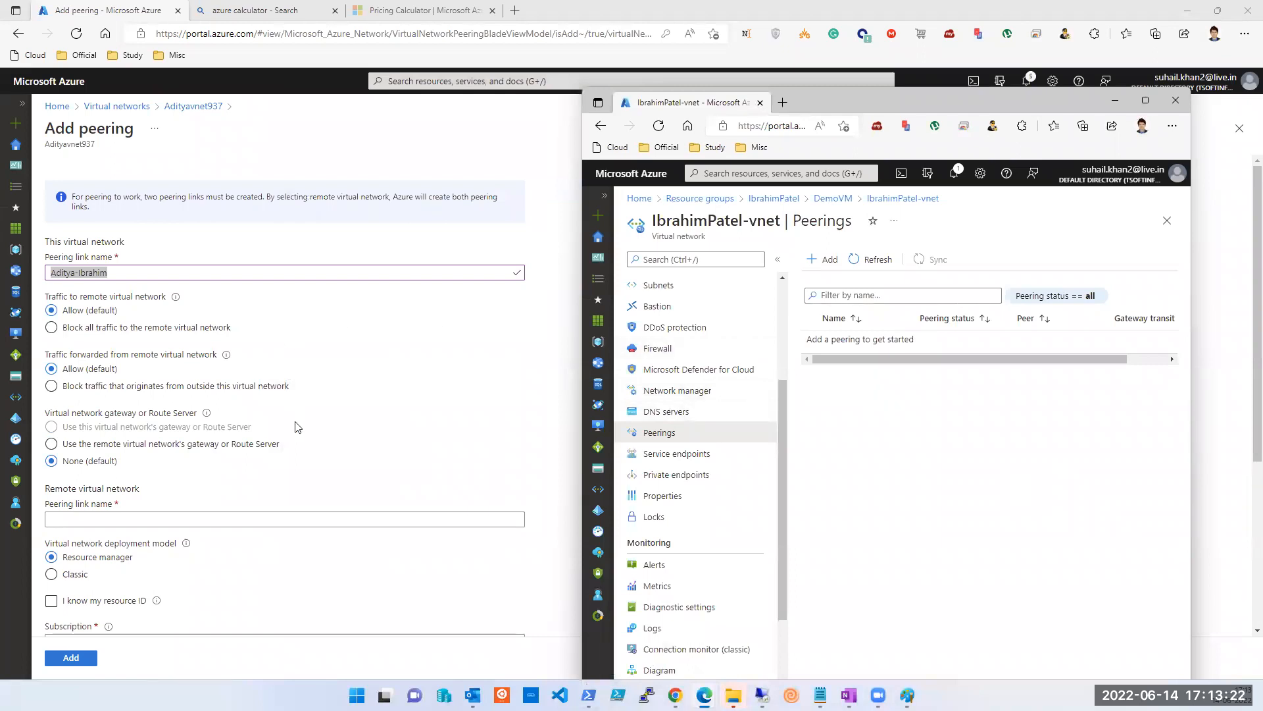
pyautogui.click(218, 513)
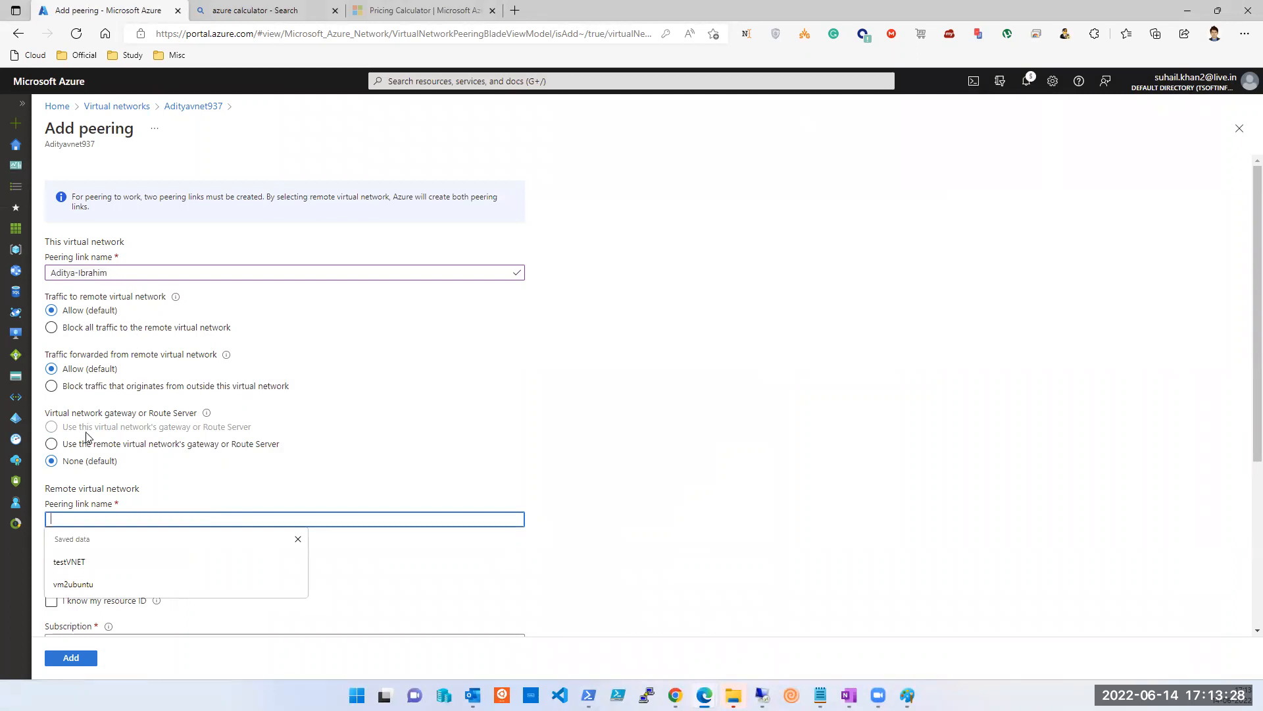
pyautogui.click(120, 268)
pyautogui.moveTo(119, 269); pyautogui.dragTo(47, 267)
pyautogui.doubleClick(66, 244)
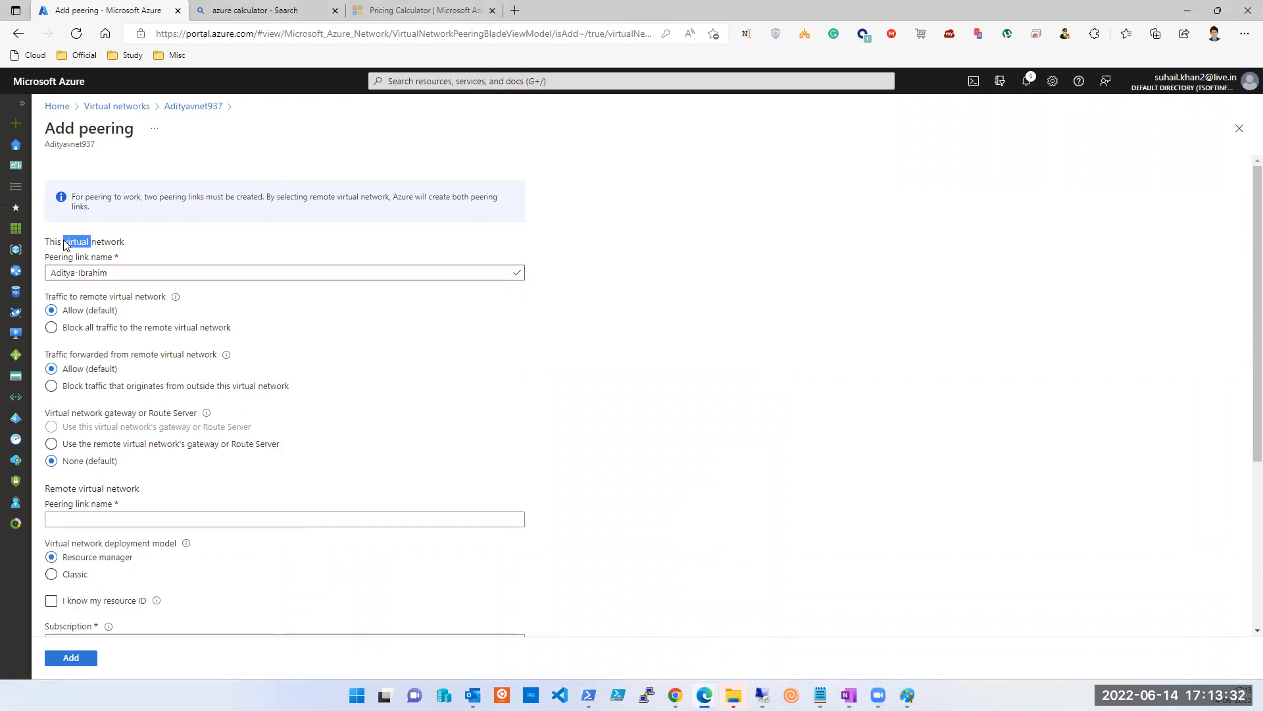
pyautogui.doubleClick(66, 145)
pyautogui.click(113, 153)
pyautogui.doubleClick(68, 146)
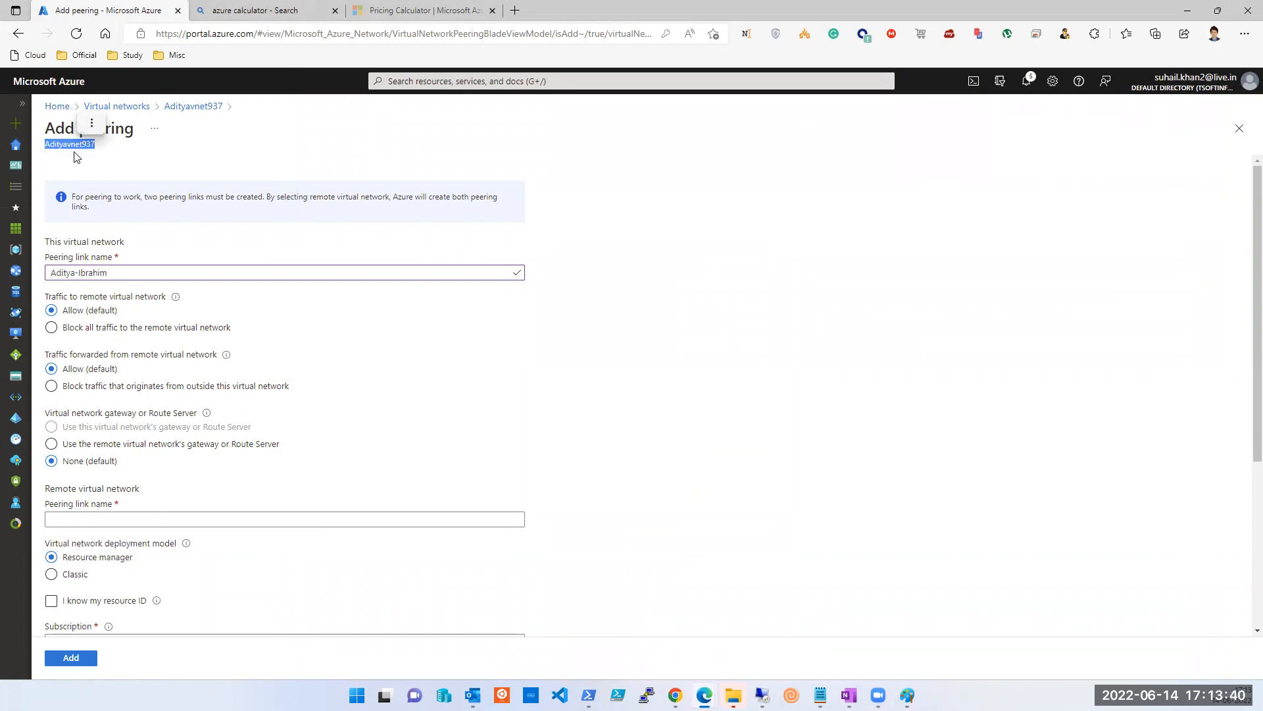
pyautogui.tripleClick(105, 273)
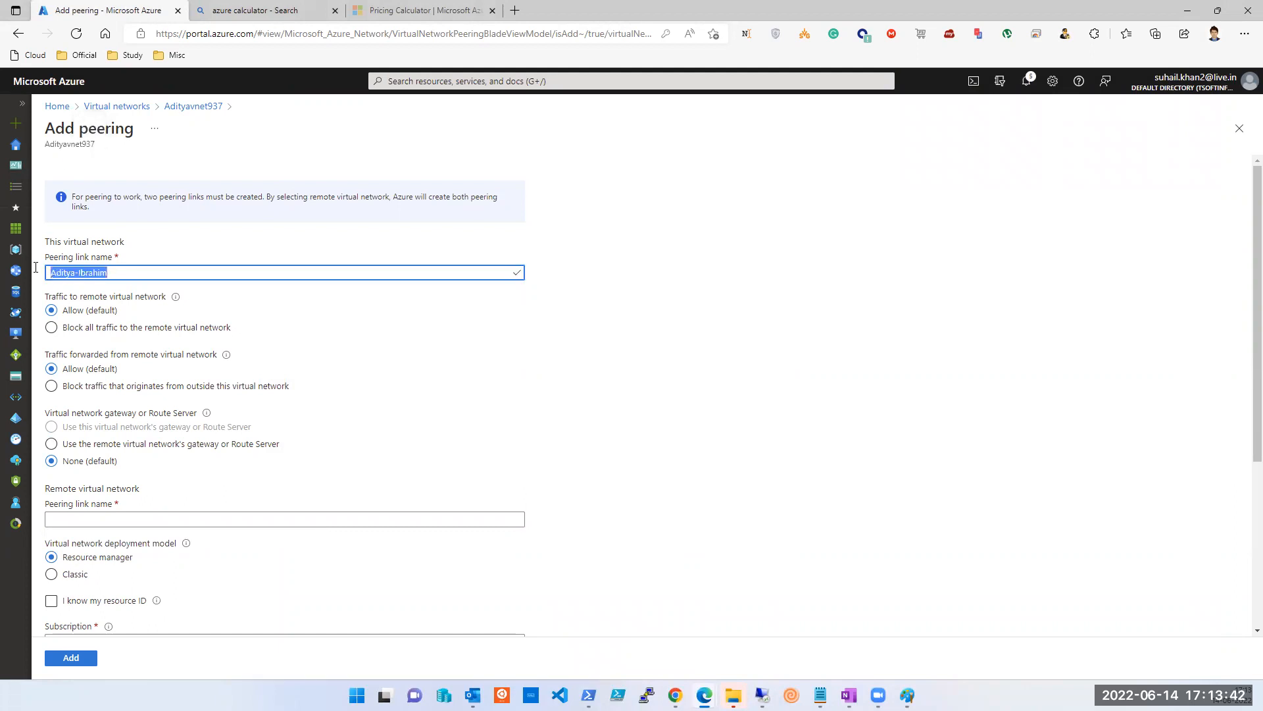
pyautogui.doubleClick(89, 241)
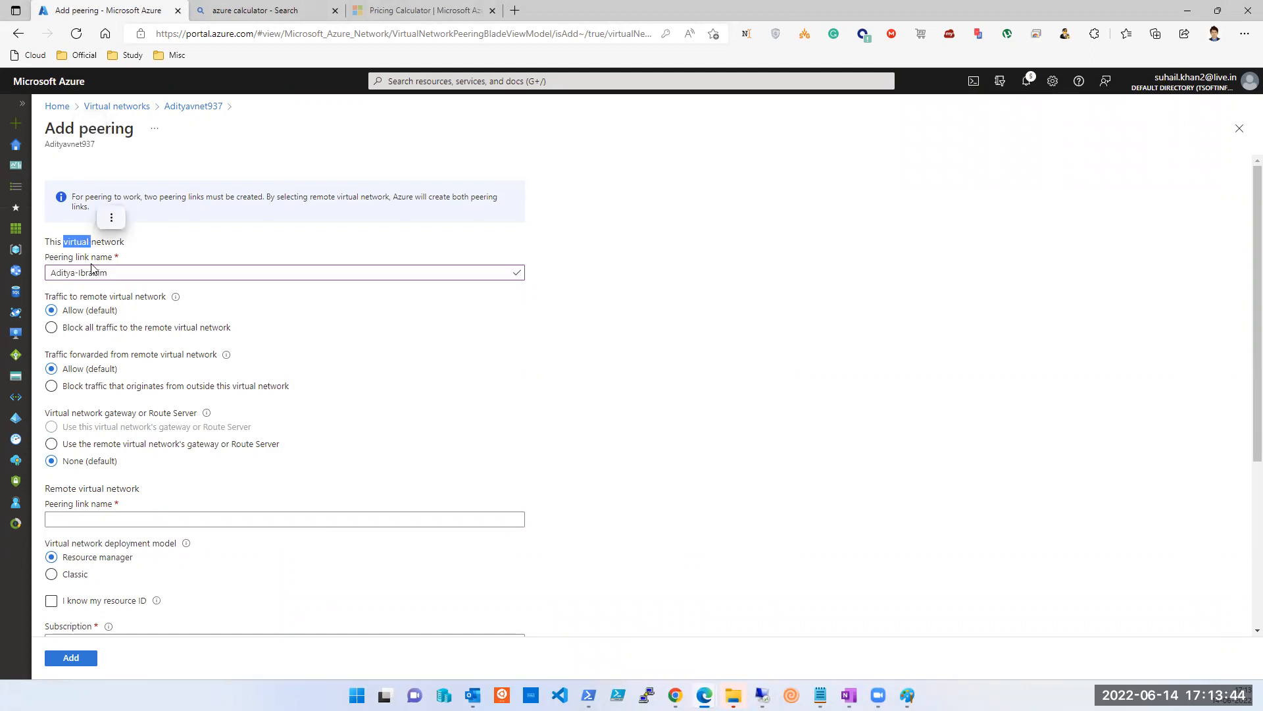
pyautogui.click(120, 272)
pyautogui.tripleClick(120, 273)
pyautogui.hotkey('ctrl', 'c')
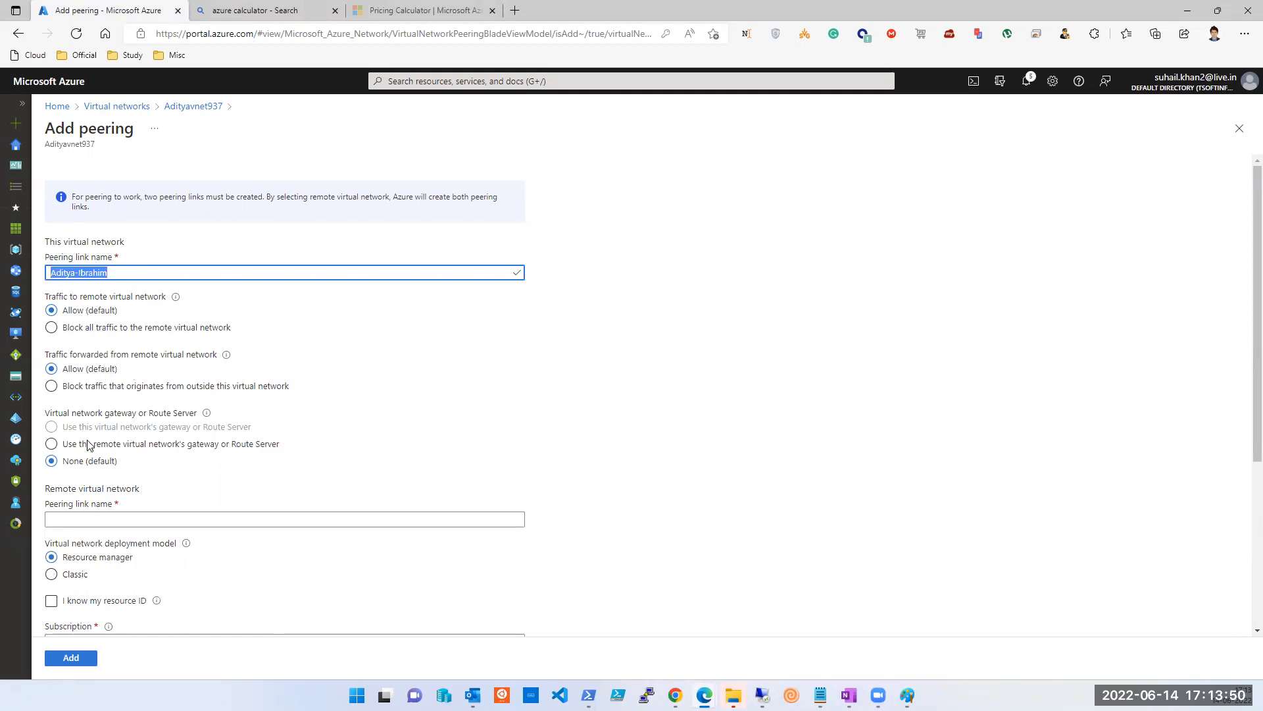
pyautogui.click(98, 492)
pyautogui.tripleClick(100, 500)
pyautogui.tripleClick(102, 488)
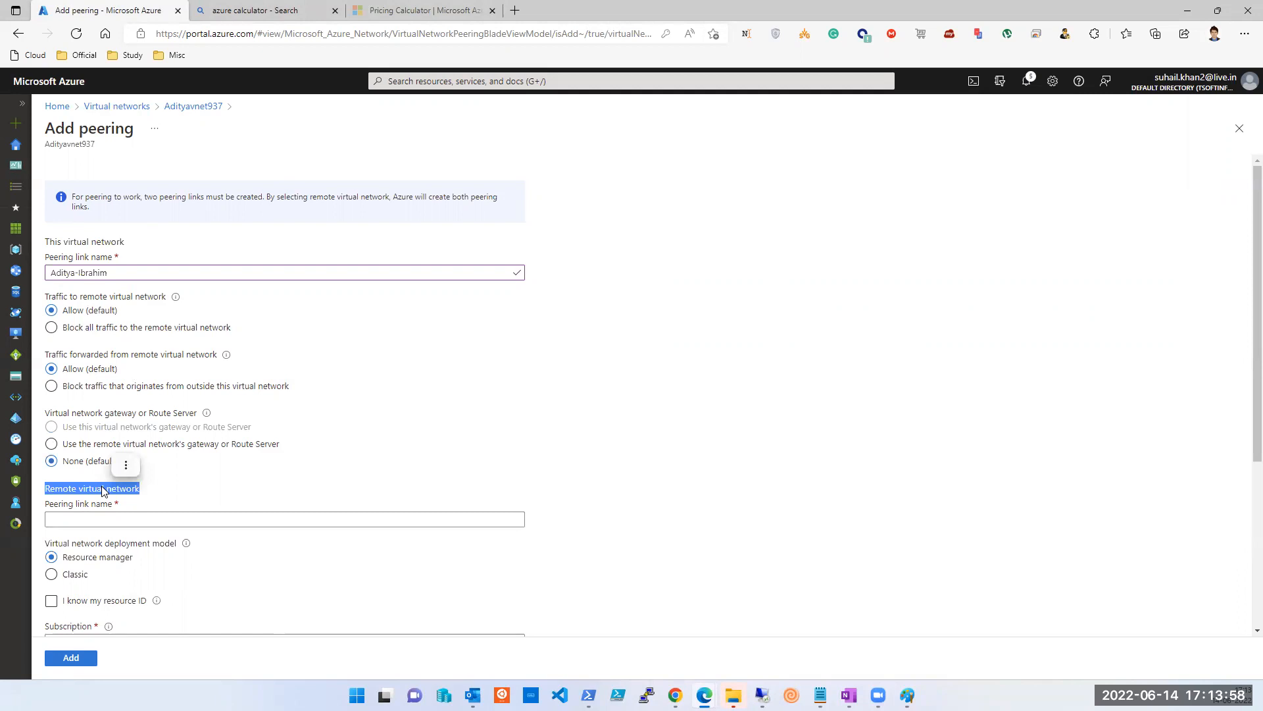
pyautogui.scroll(-1, 102, 490)
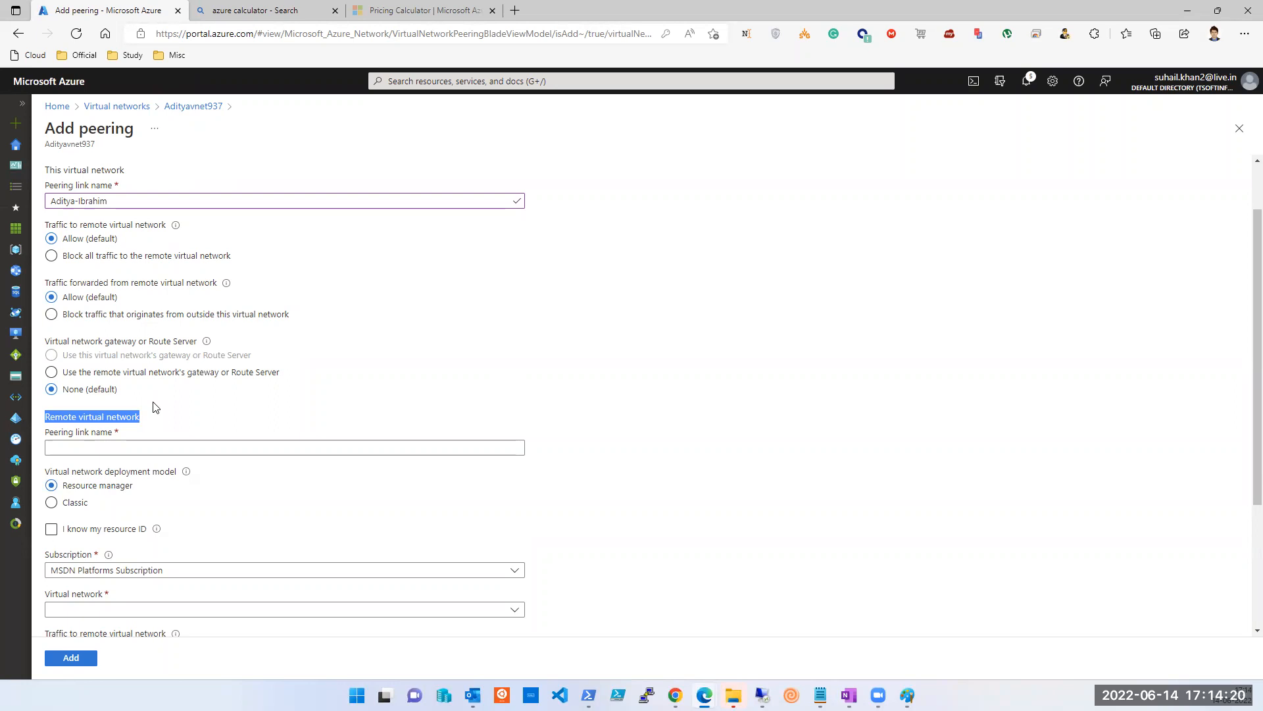
# Enter Ibrahim-Aditya as the remote network's peering link name.
pyautogui.doubleClick(69, 418)
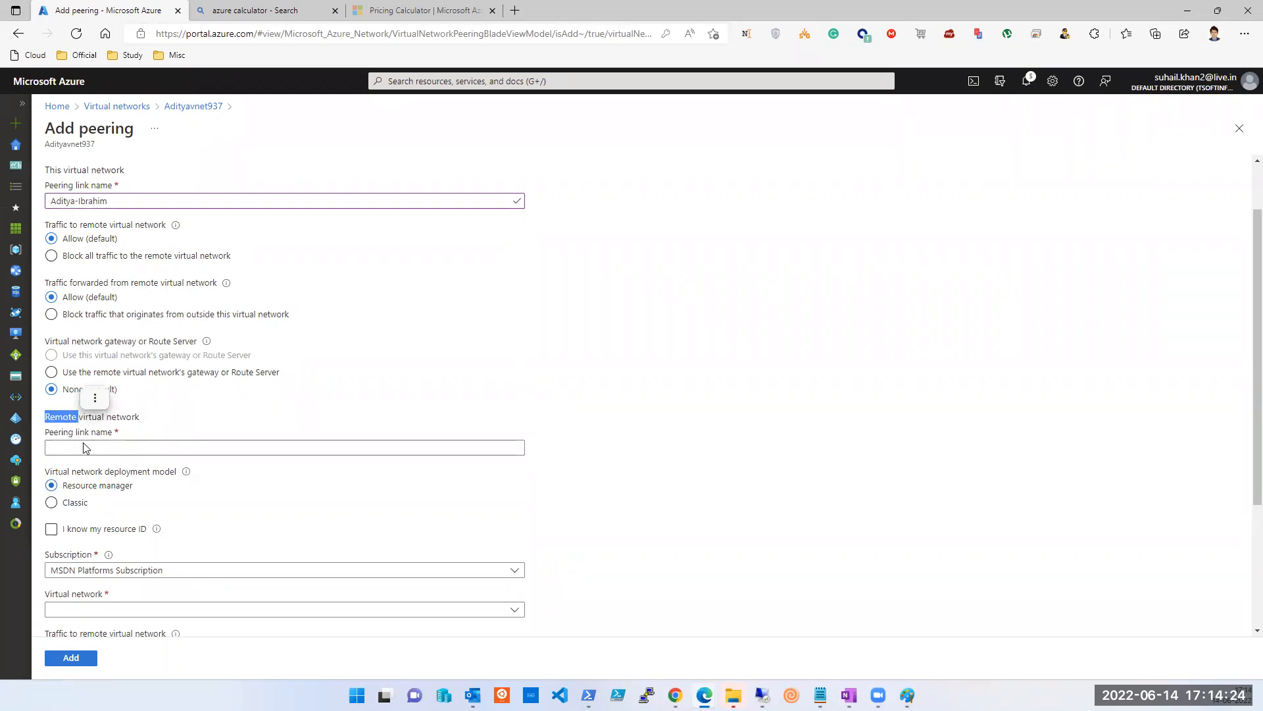
pyautogui.click(90, 448)
pyautogui.hotkey('ctrl', 'v')
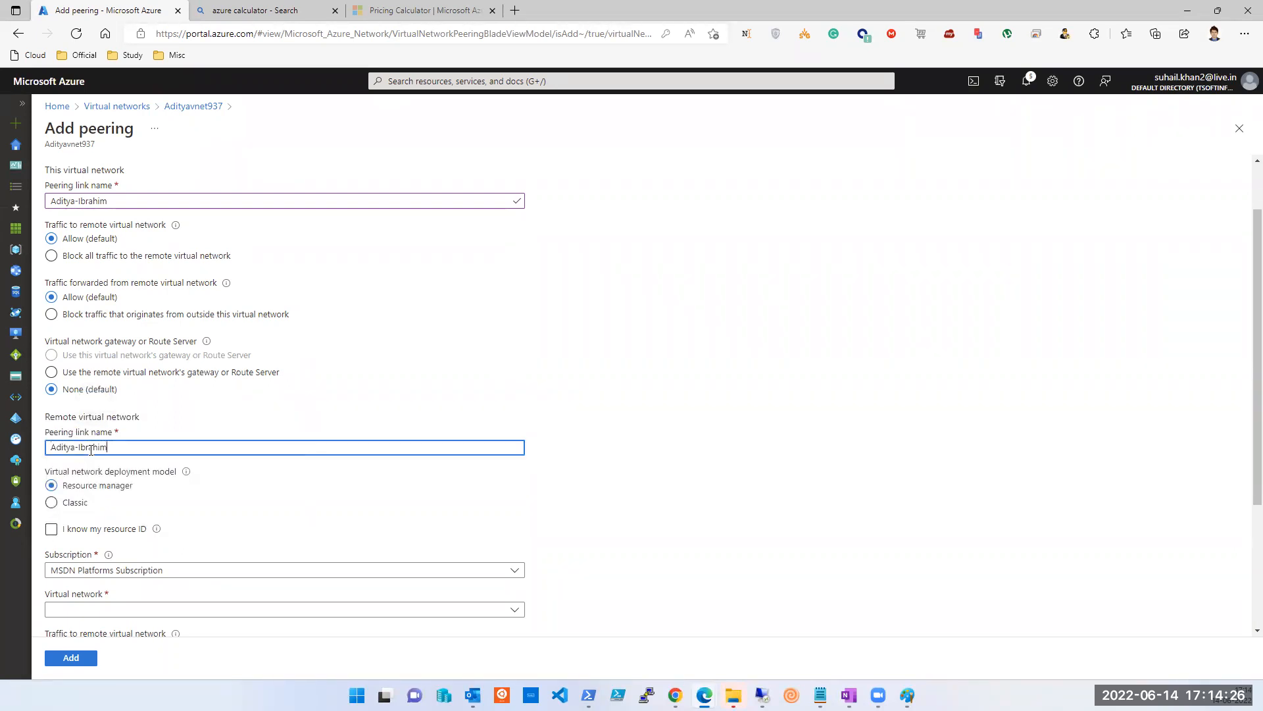
pyautogui.doubleClick(91, 447)
pyautogui.press('BackSpace')
pyautogui.write('Ibrahim-Aditya')
pyautogui.moveTo(705, 694)
pyautogui.click(830, 640)
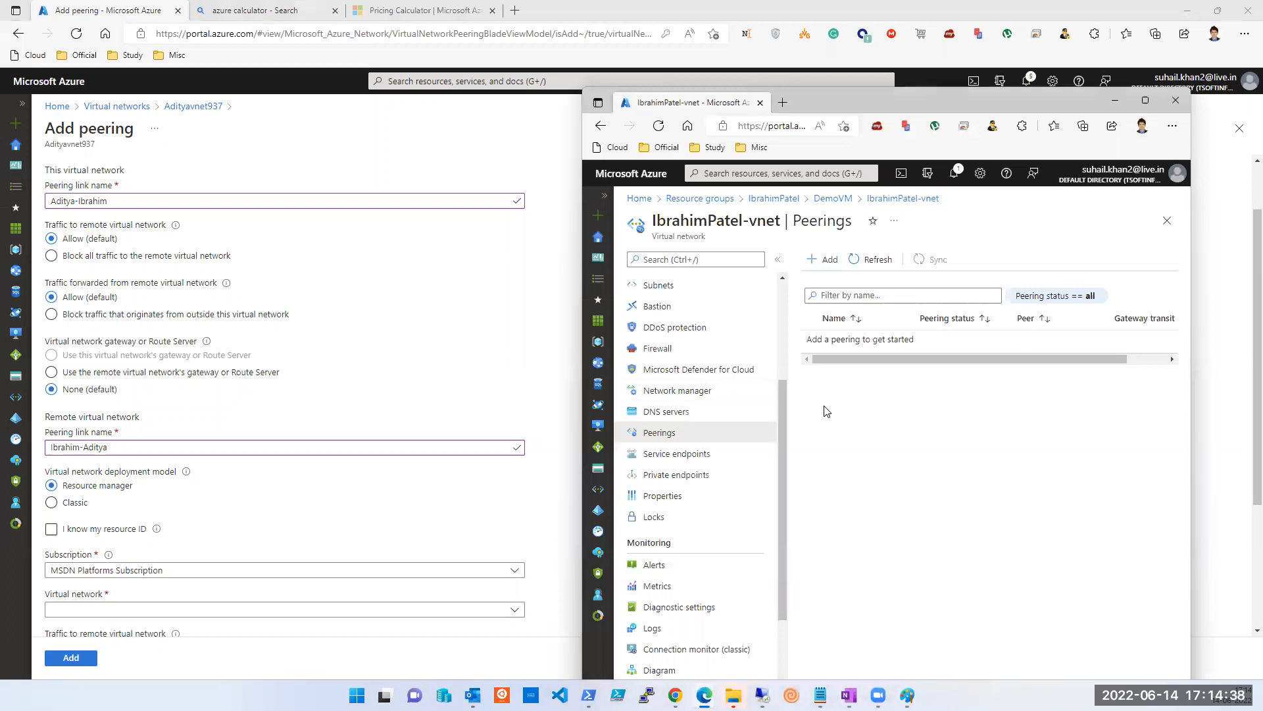
pyautogui.click(267, 525)
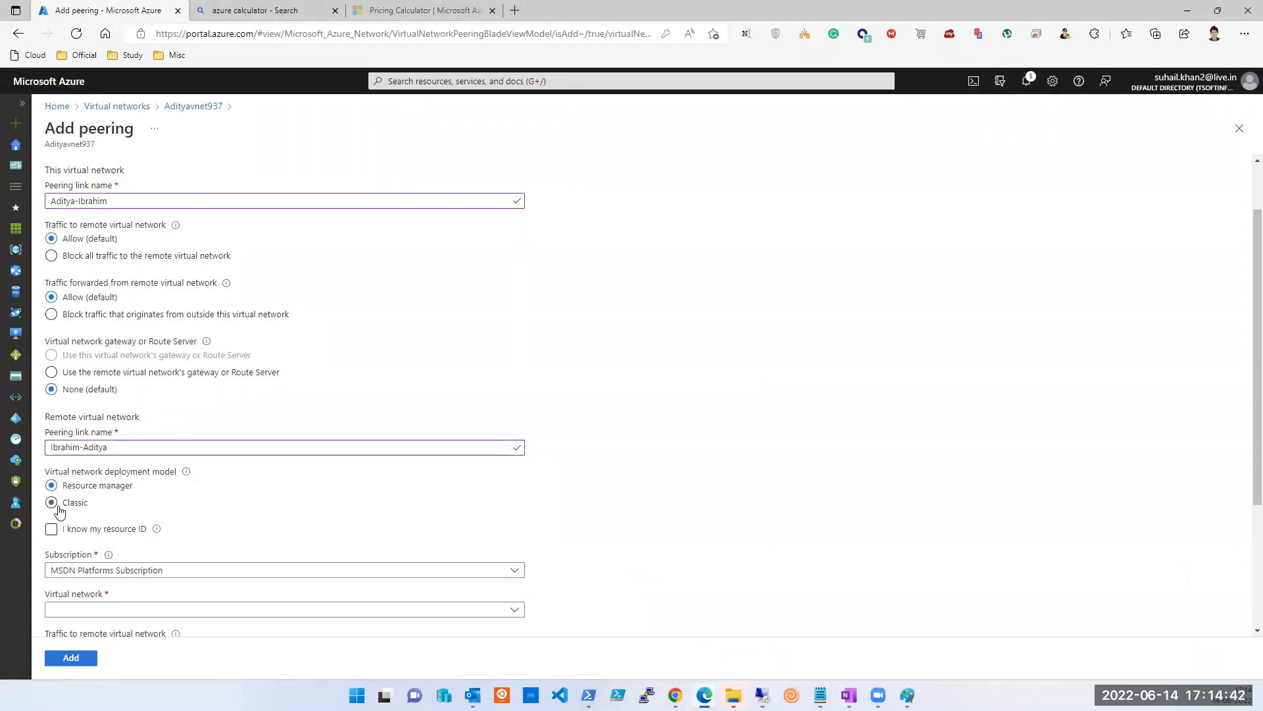
pyautogui.scroll(-2, 220, 511)
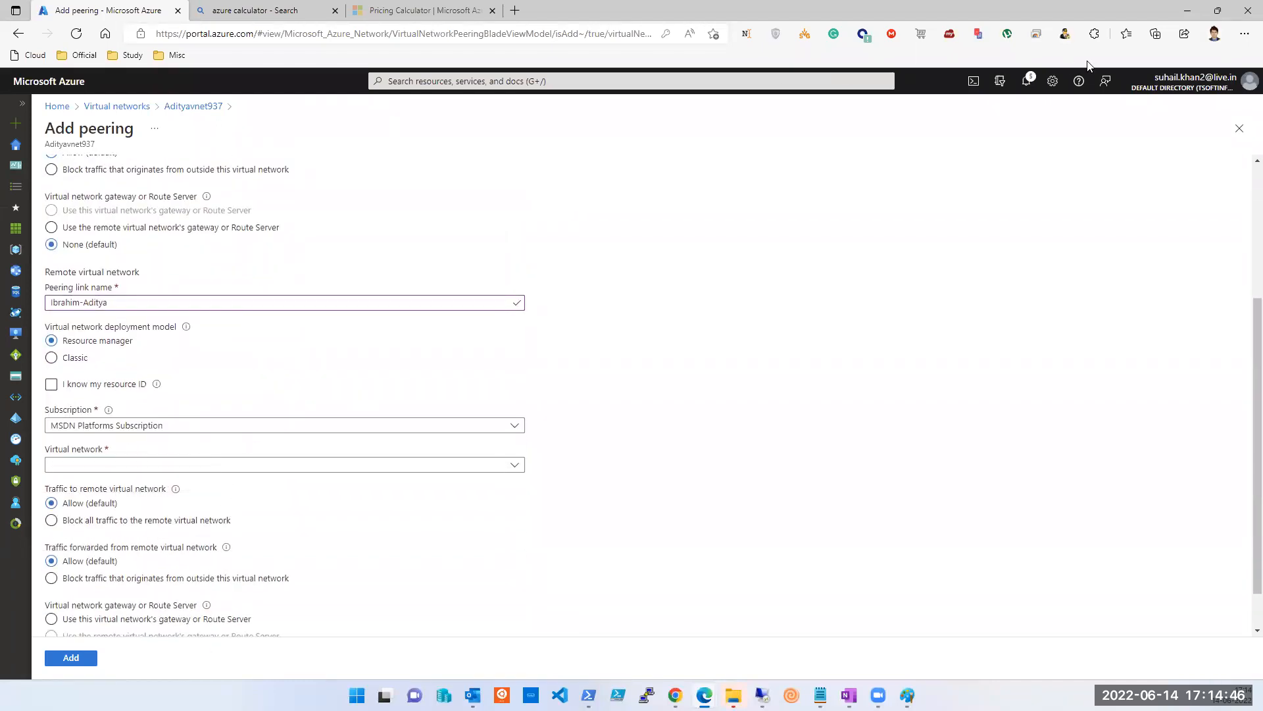
pyautogui.click(642, 17)
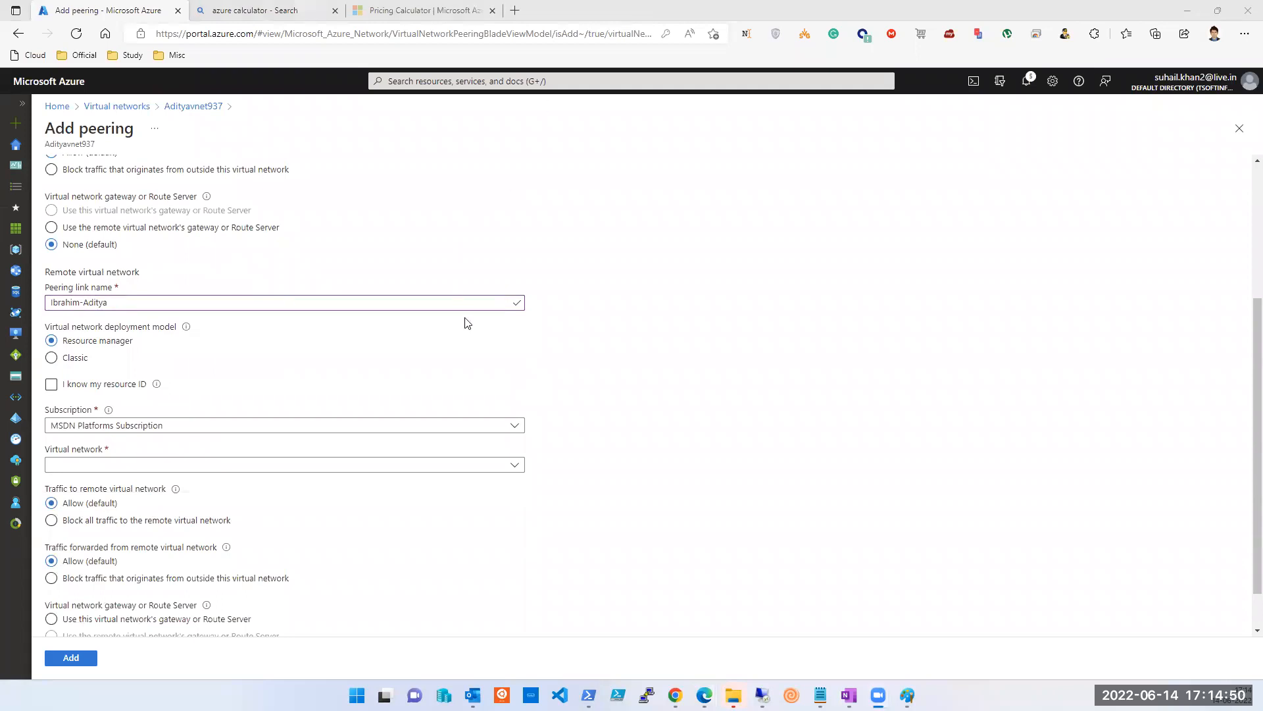
pyautogui.scroll(5, 336, 313)
pyautogui.doubleClick(84, 144)
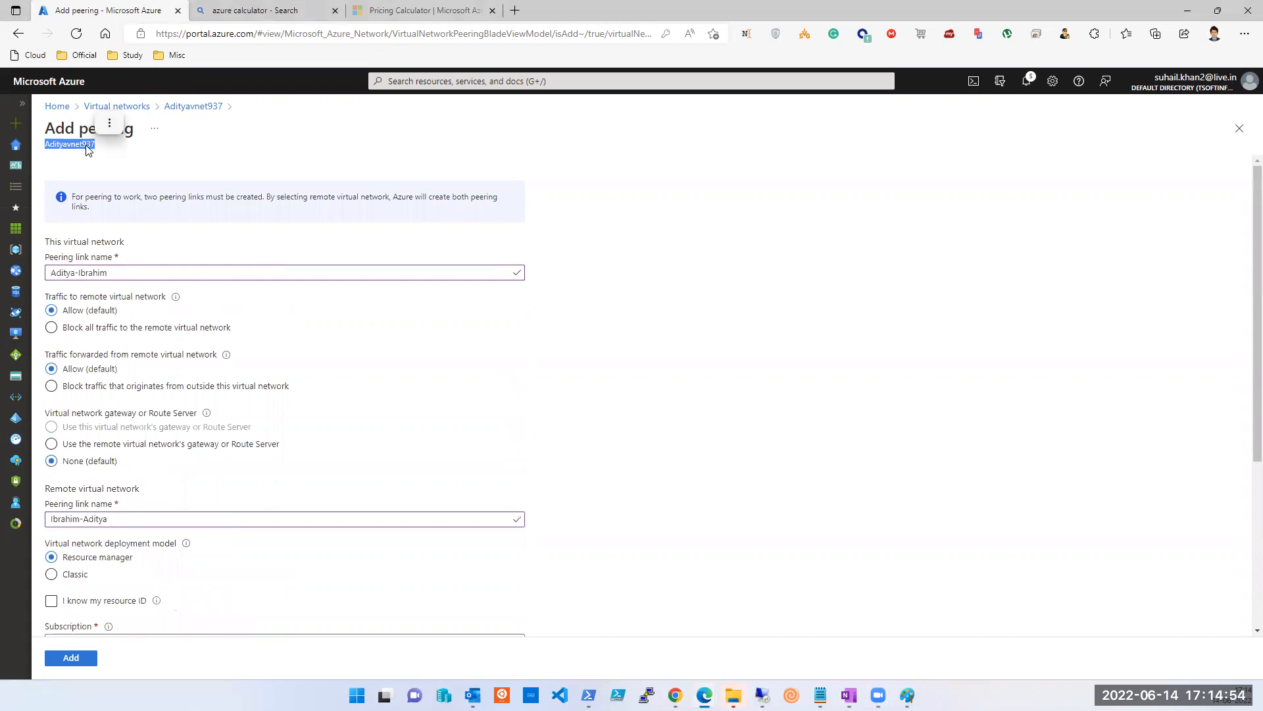
pyautogui.scroll(-2, 386, 349)
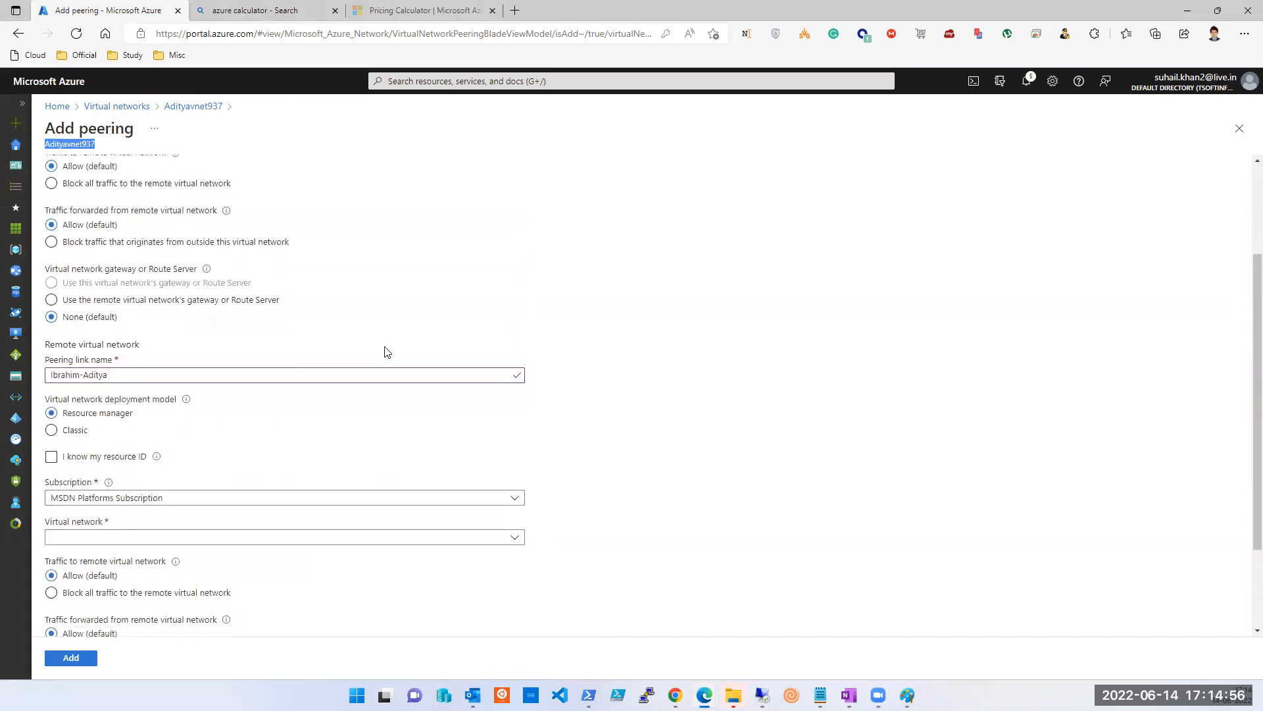
pyautogui.scroll(-2, 386, 351)
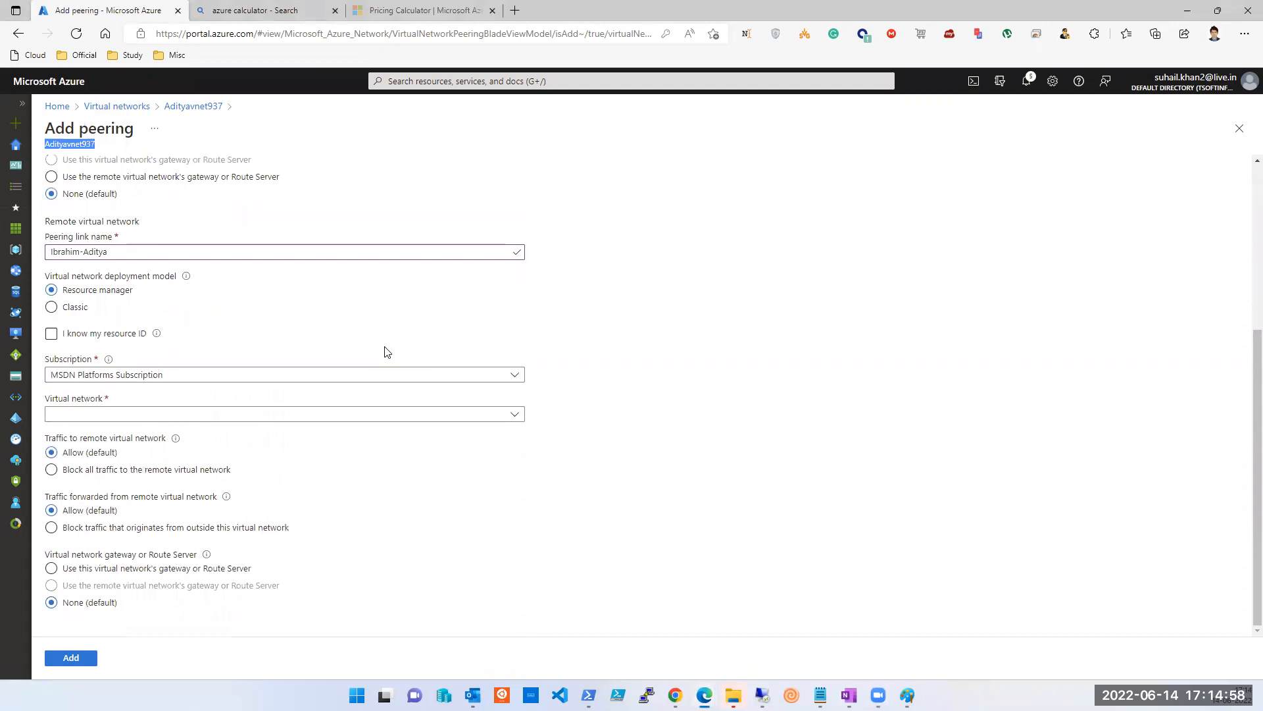
pyautogui.click(323, 421)
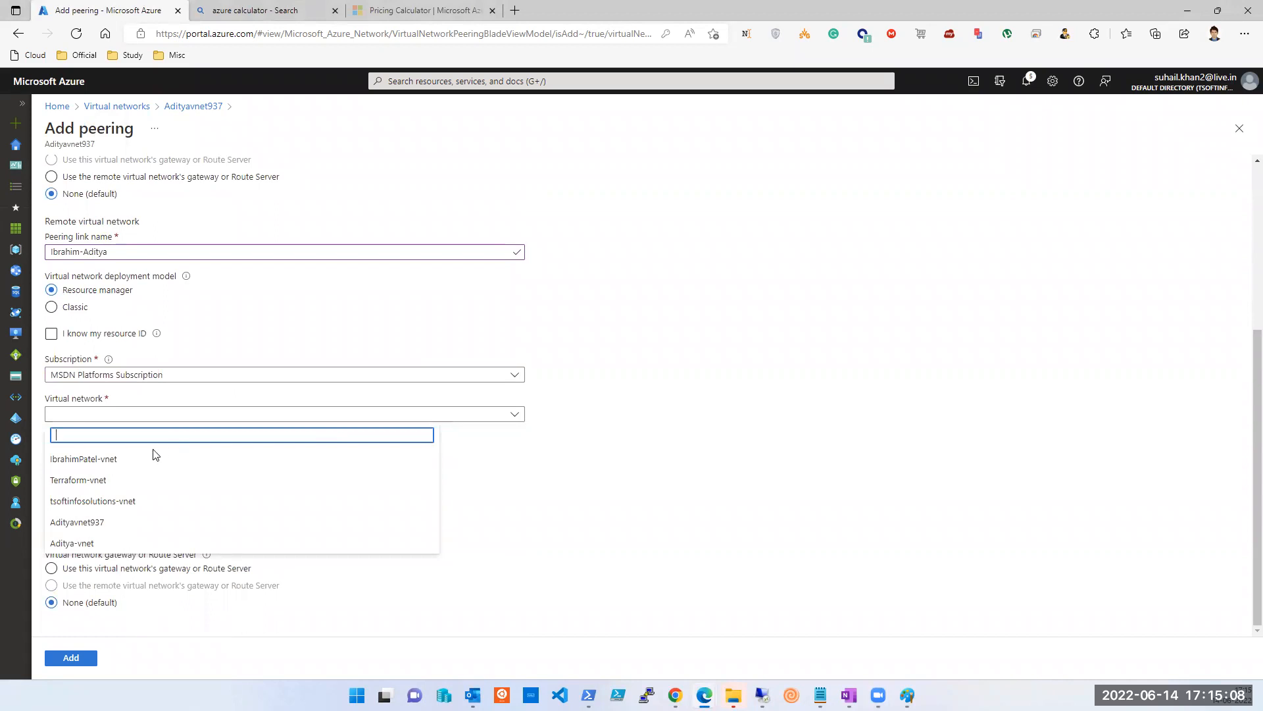
pyautogui.click(129, 462)
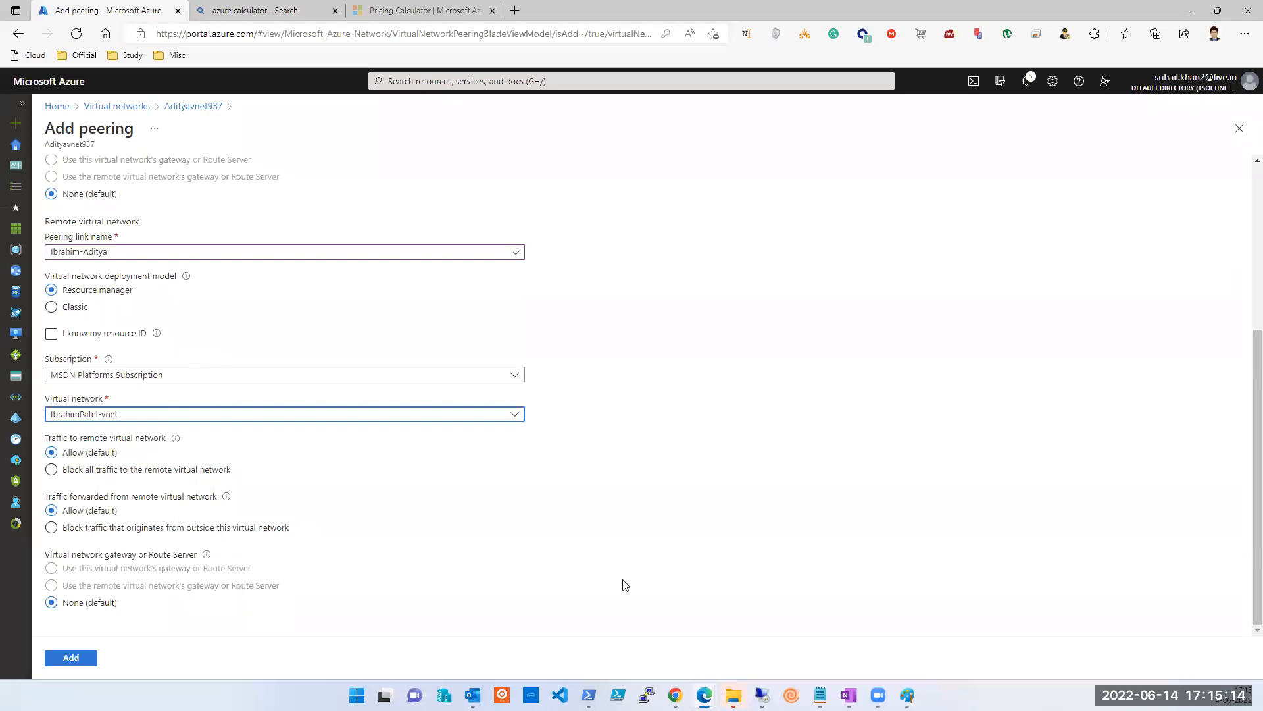
pyautogui.click(907, 695)
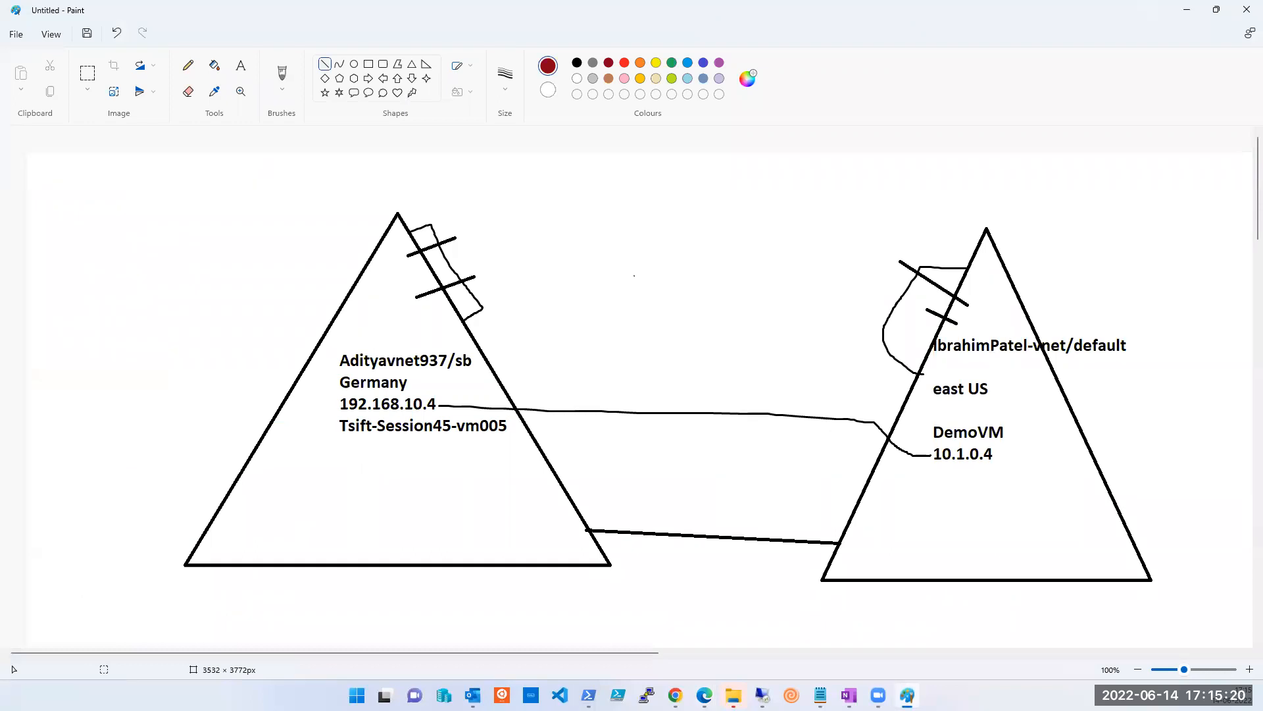
pyautogui.hotkey('alt', 'Tab')
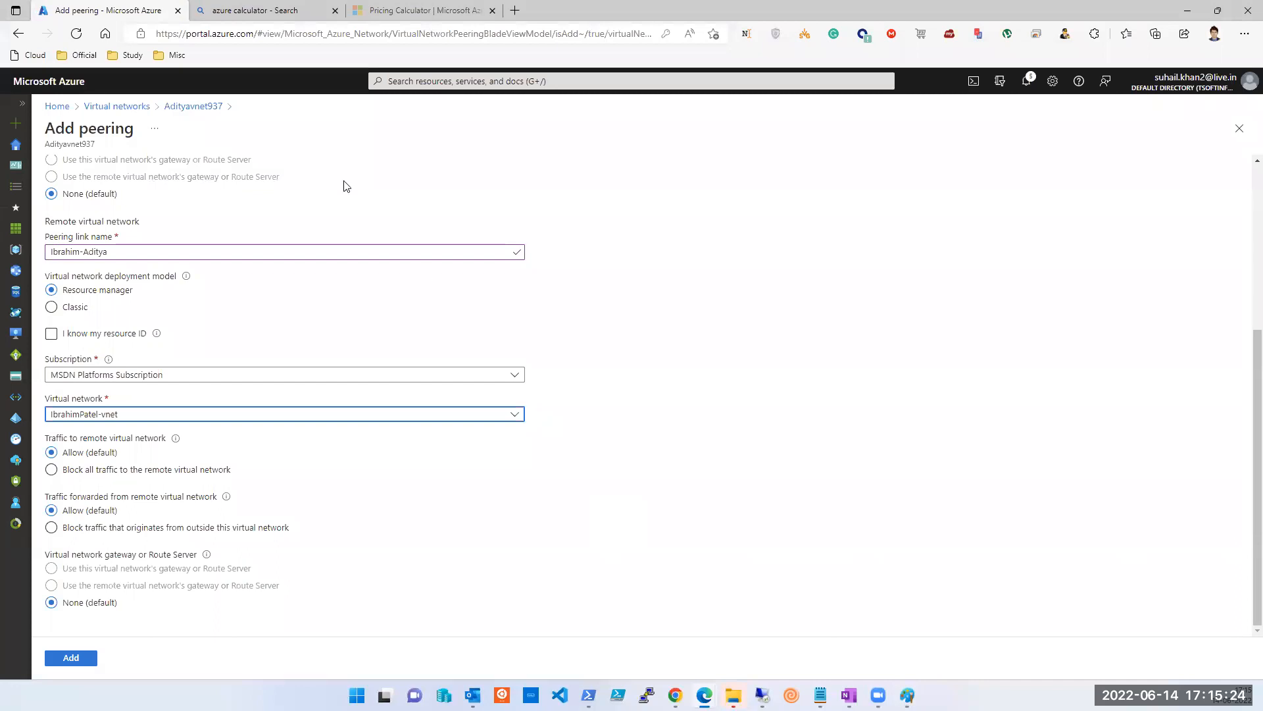
pyautogui.click(133, 413)
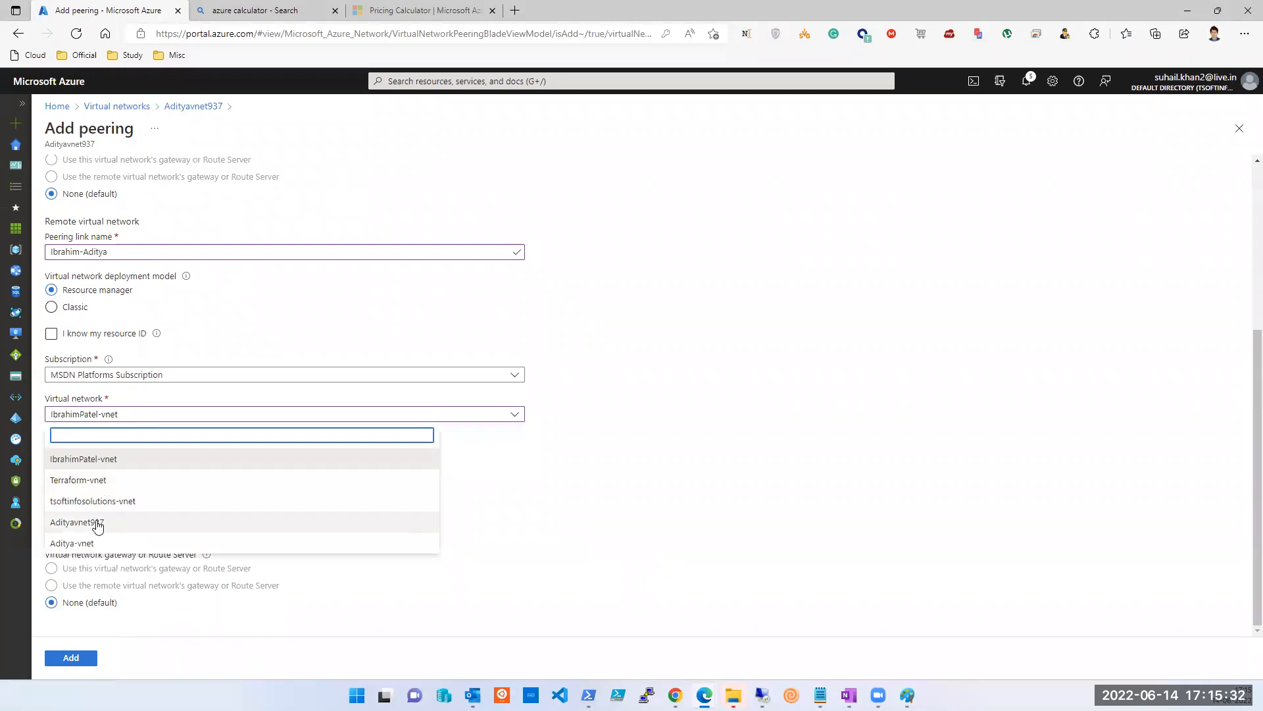
pyautogui.click(108, 463)
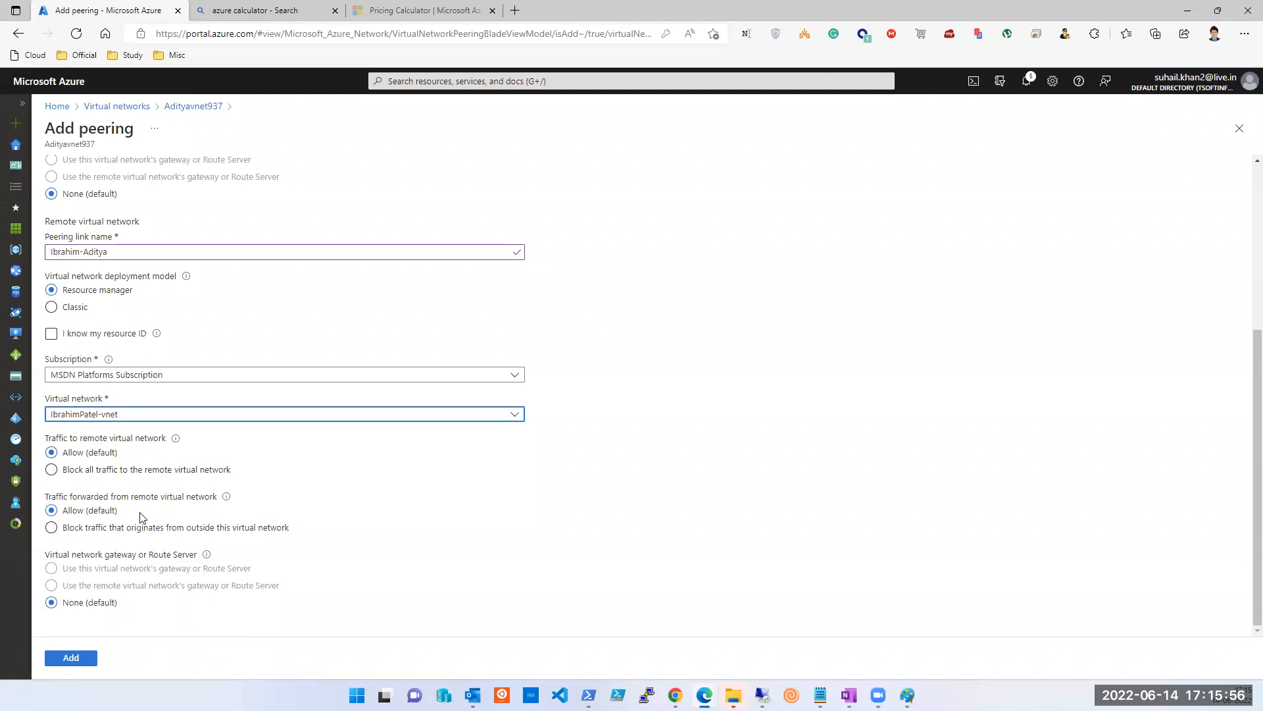
pyautogui.click(77, 661)
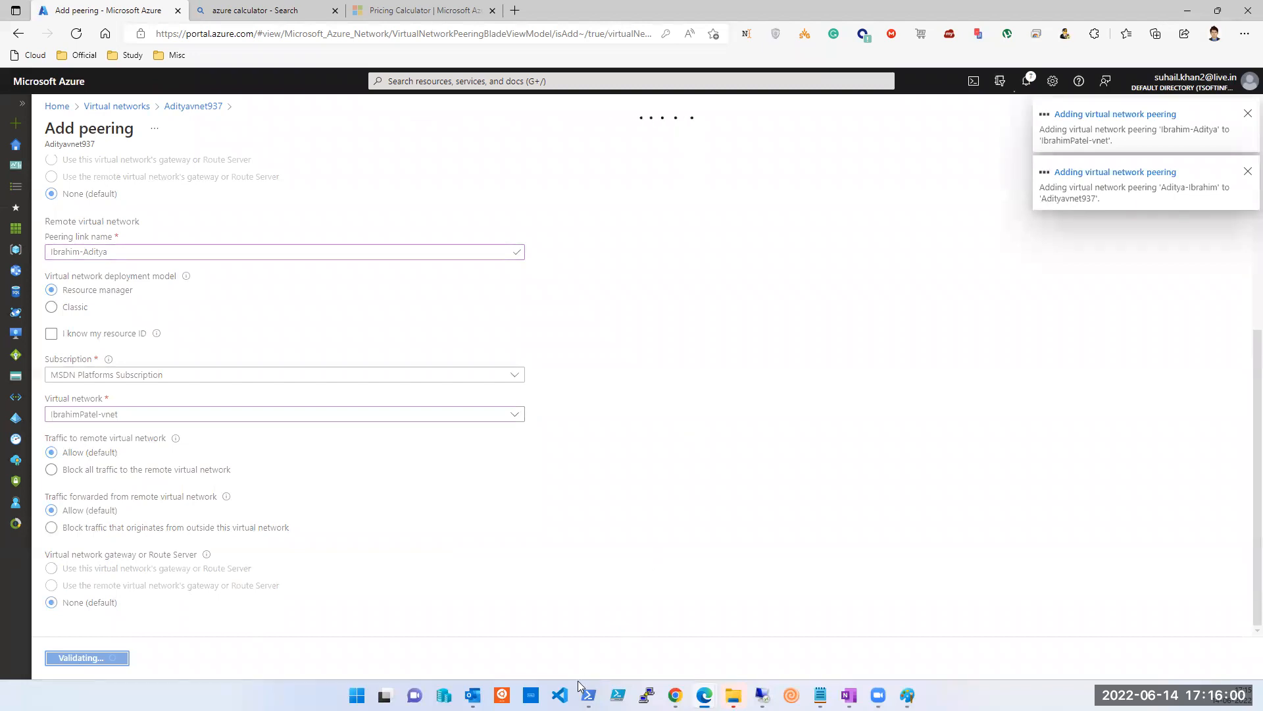
pyautogui.moveTo(705, 695)
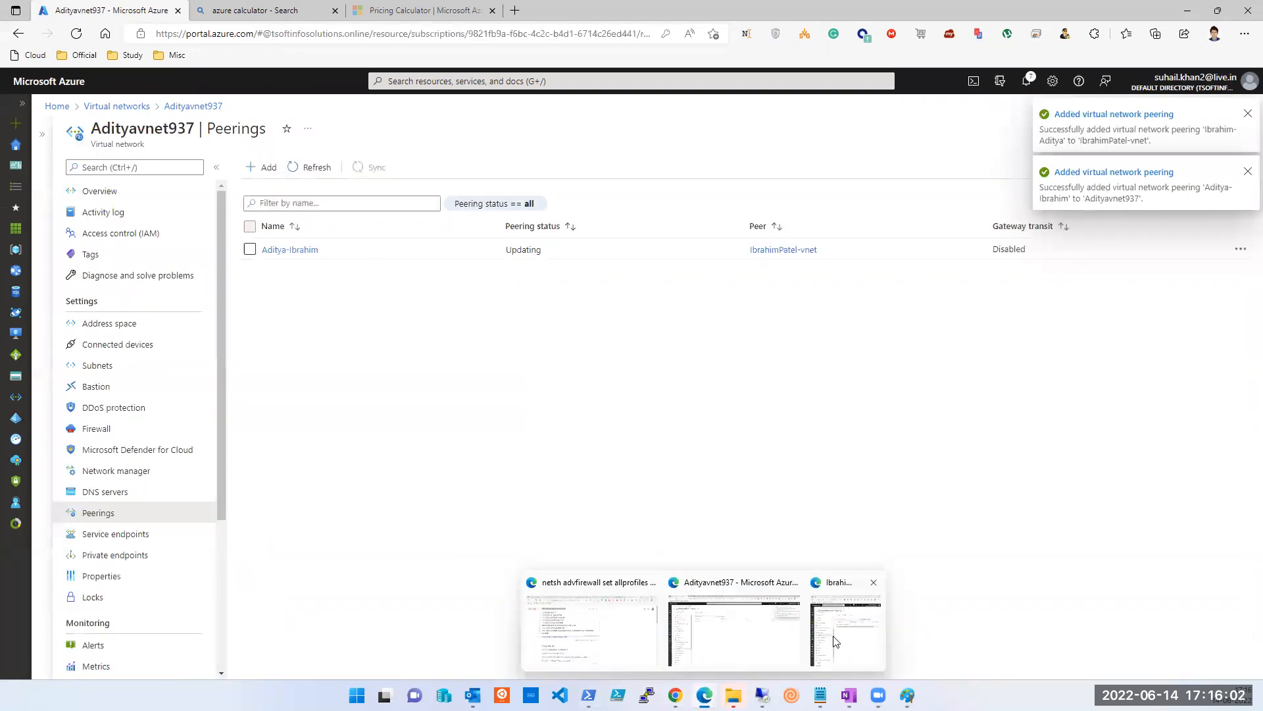
pyautogui.click(855, 621)
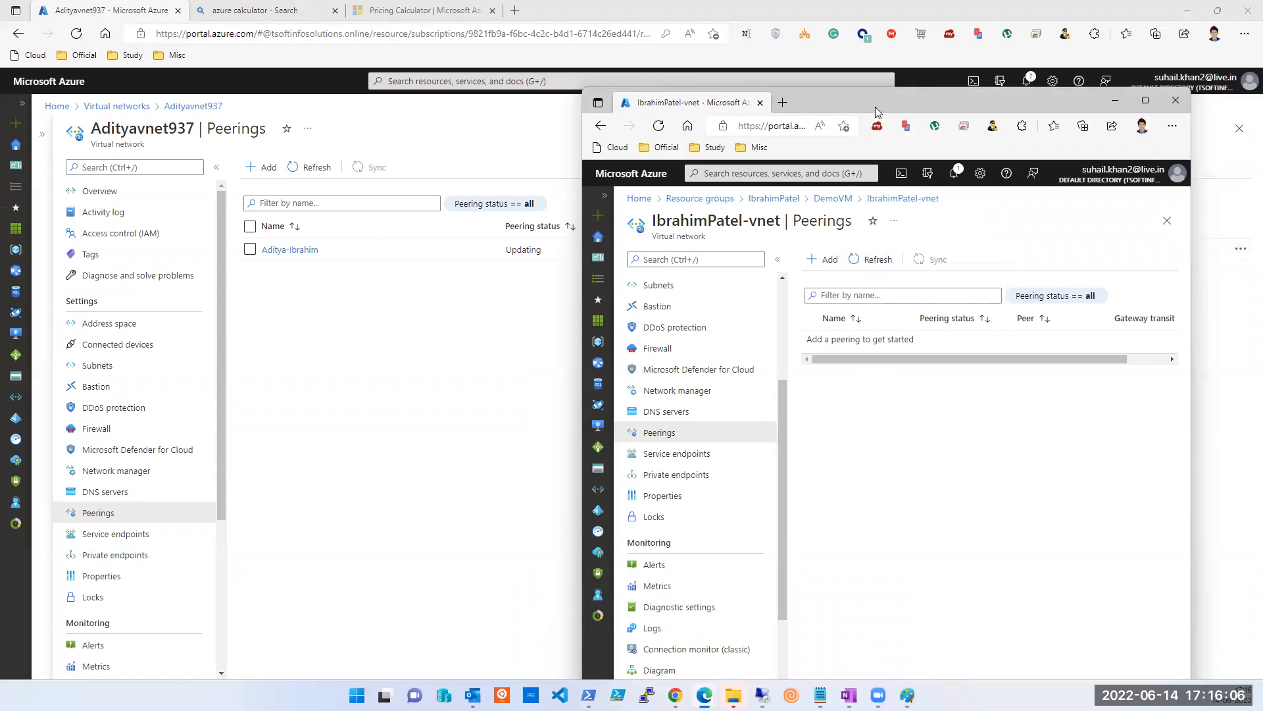
pyautogui.moveTo(875, 111); pyautogui.dragTo(846, 304)
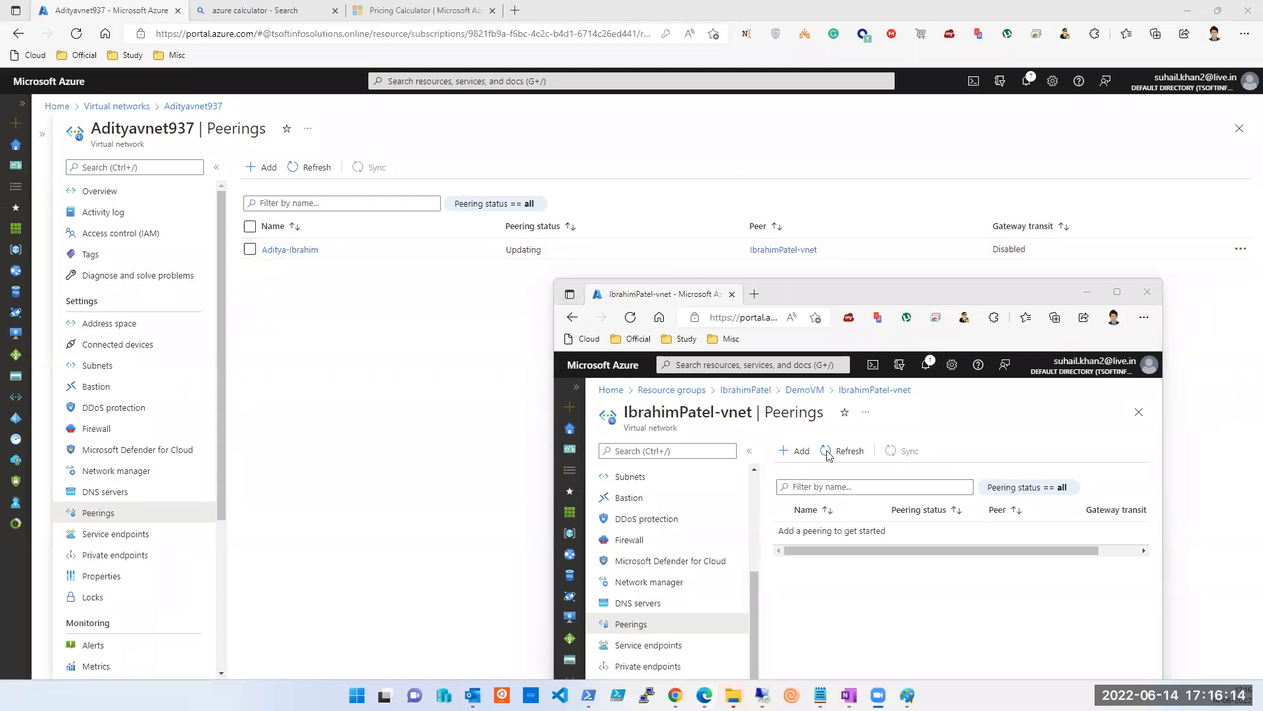
pyautogui.click(837, 560)
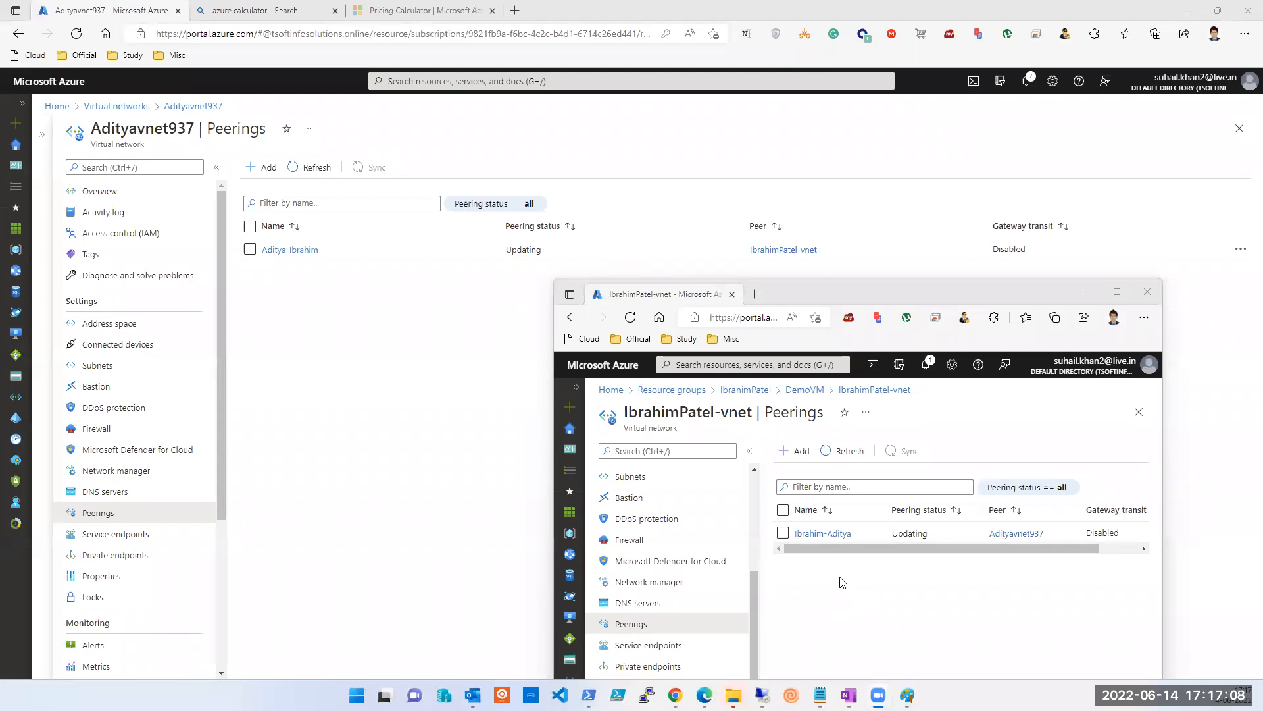
# Bring up both sessions pinging 192.168.10.4 and 10.1.0.4, snapping the first PowerShell left.
pyautogui.moveTo(762, 695)
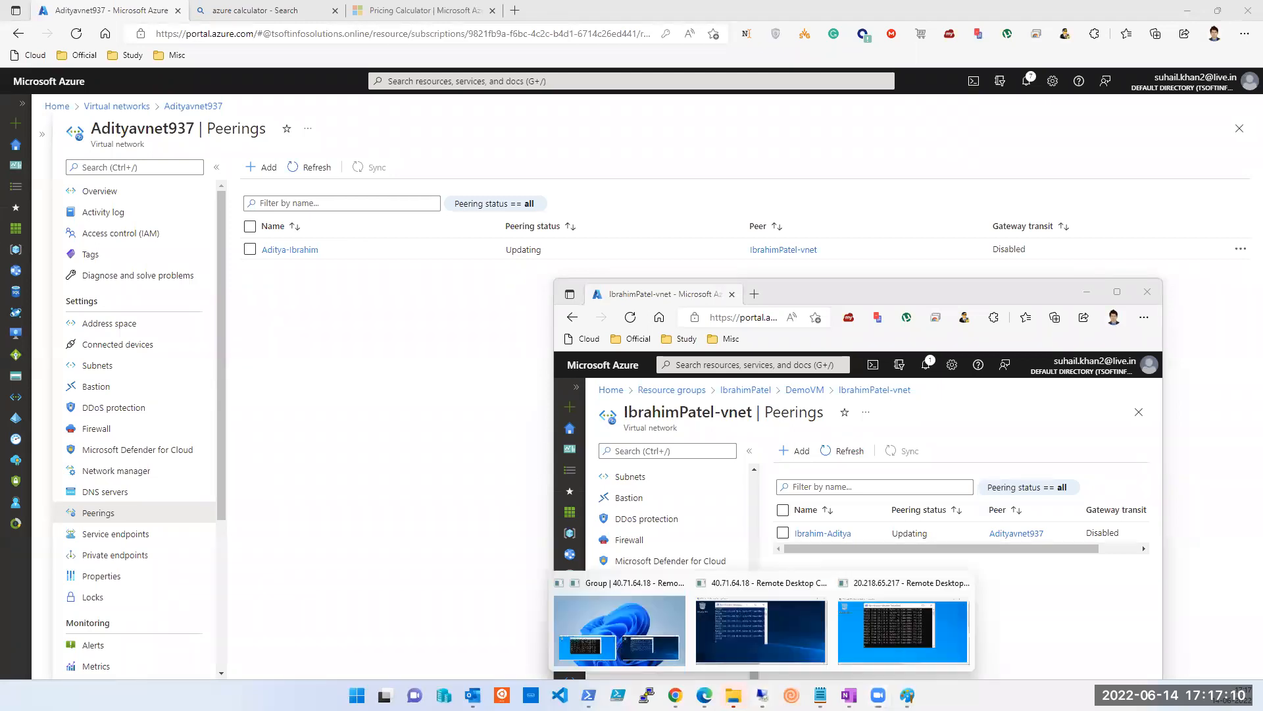
pyautogui.click(752, 659)
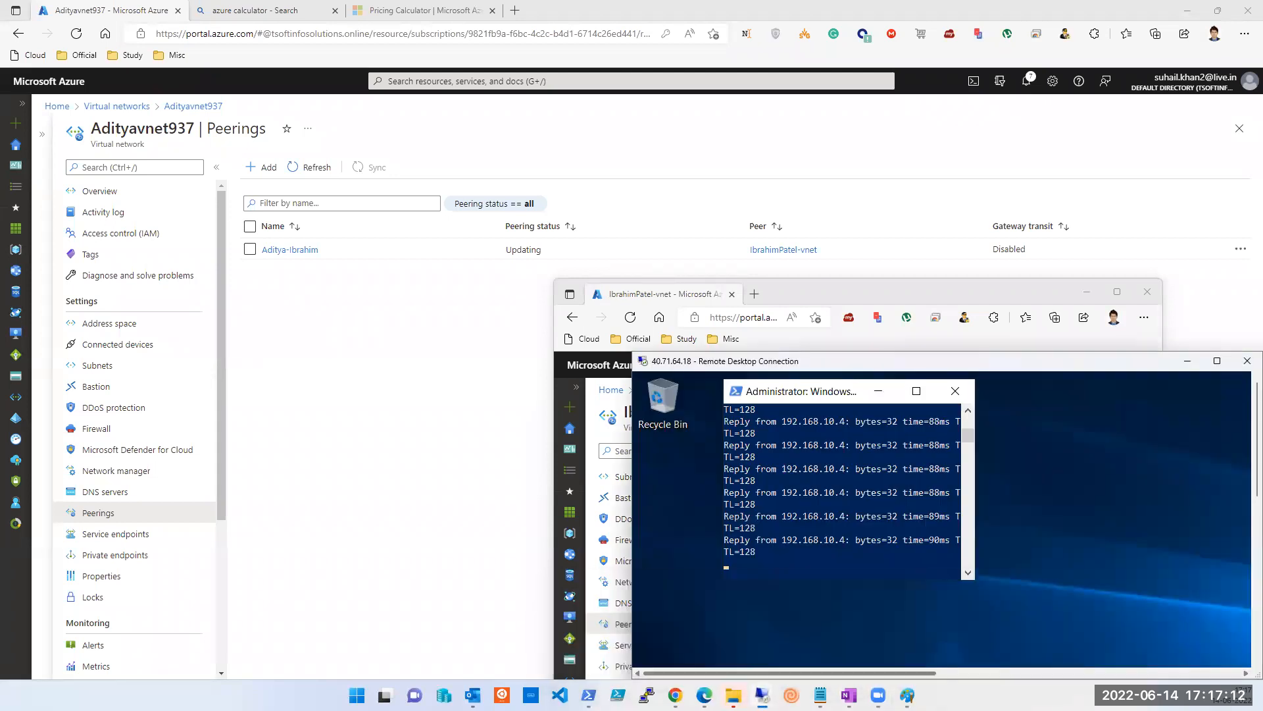
pyautogui.click(880, 650)
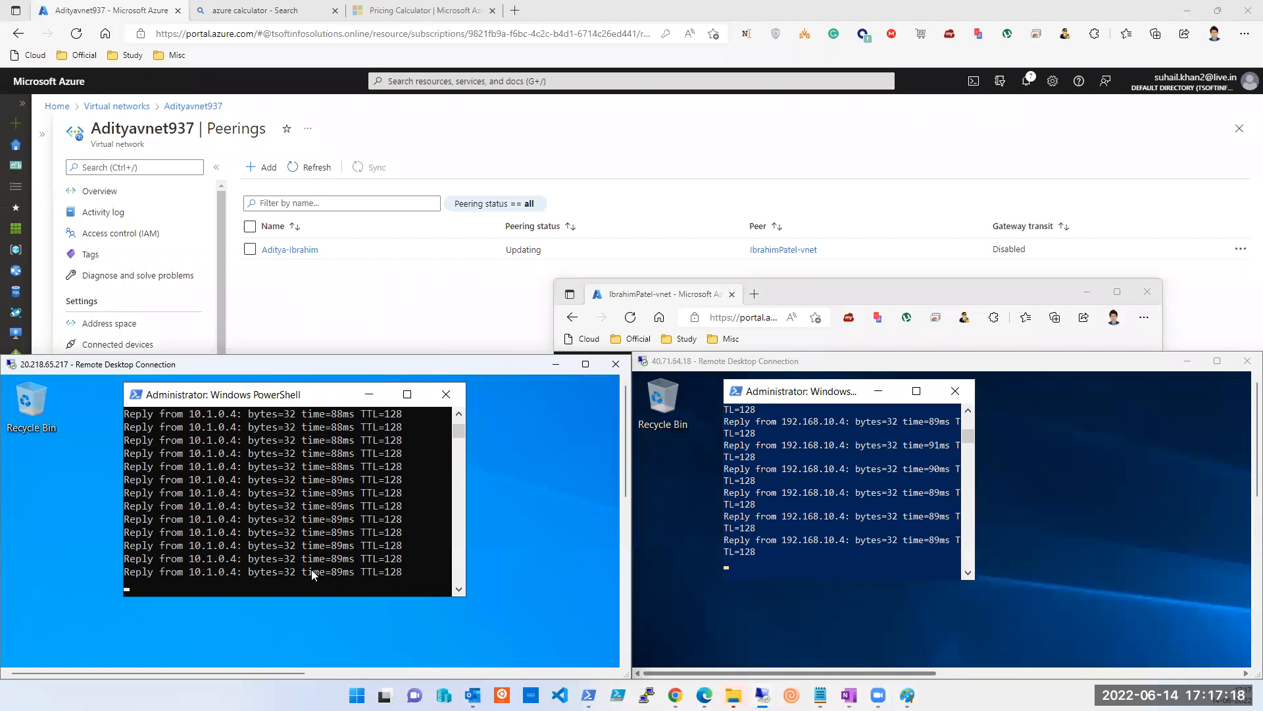
pyautogui.click(294, 546)
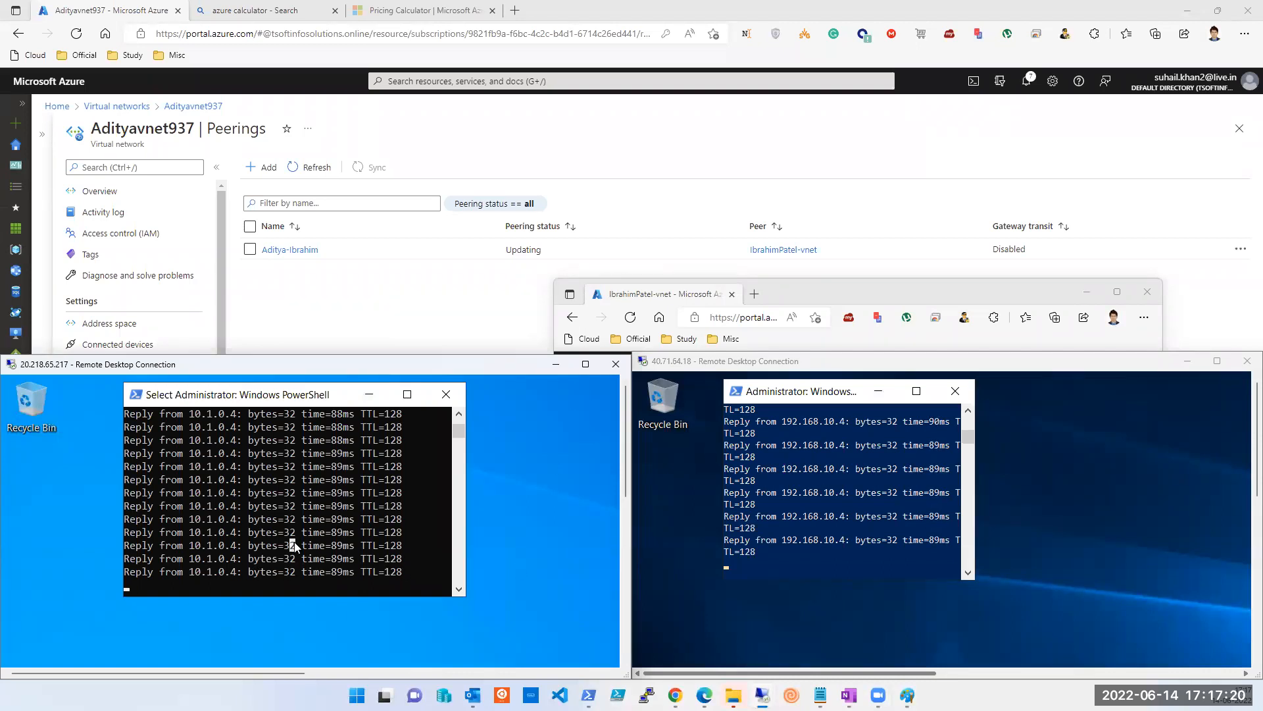
pyautogui.click(587, 364)
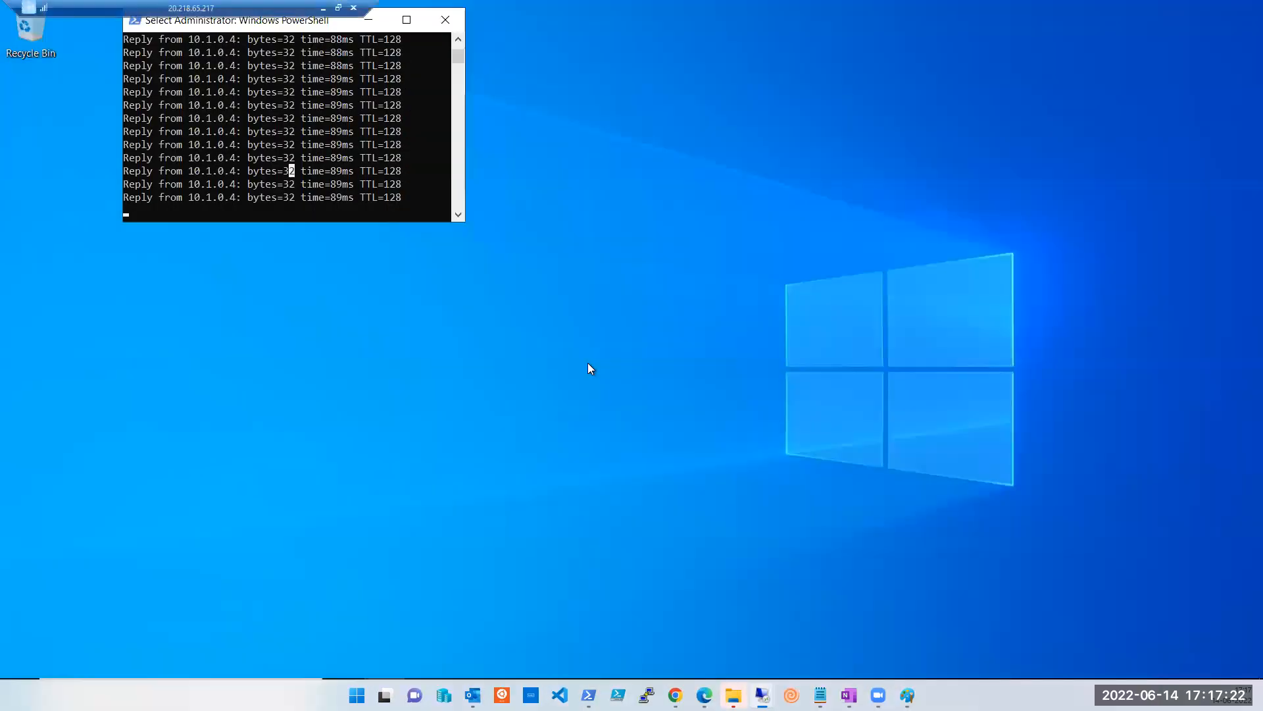
pyautogui.press('super+Left')
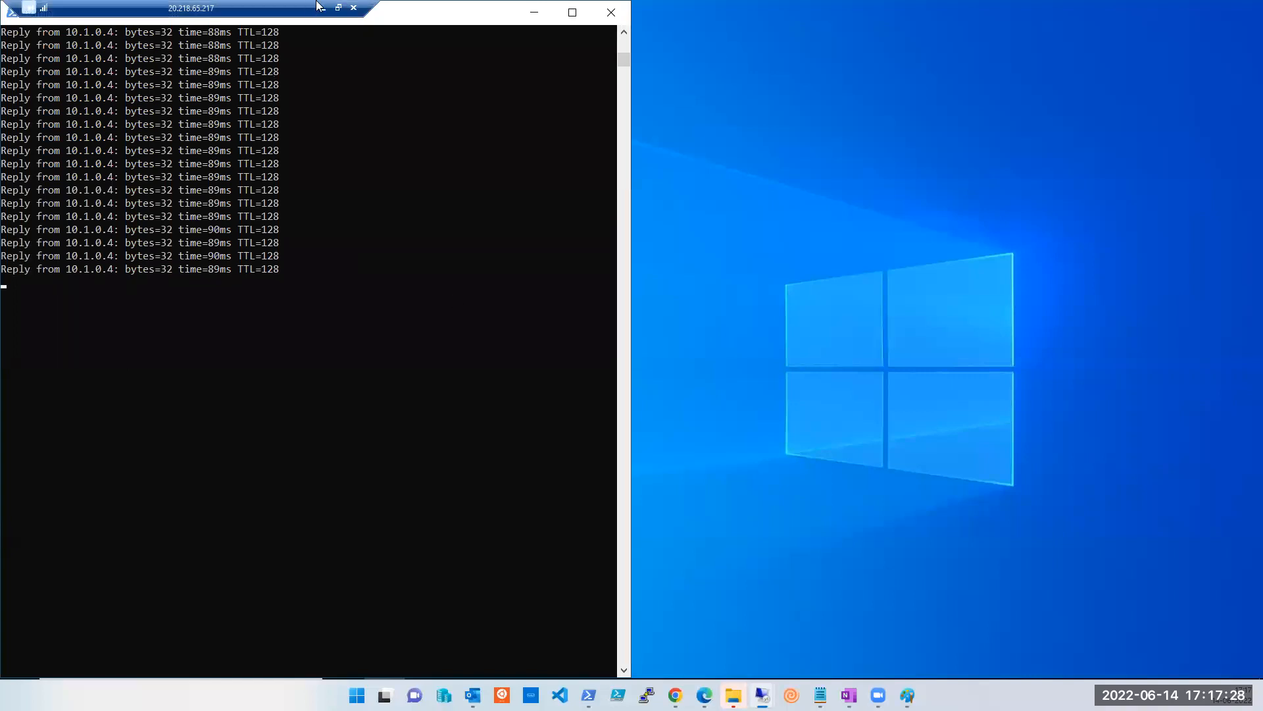
# Snap the second session to the right half, maximize its ping window, then minimize both sessions.
pyautogui.click(338, 8)
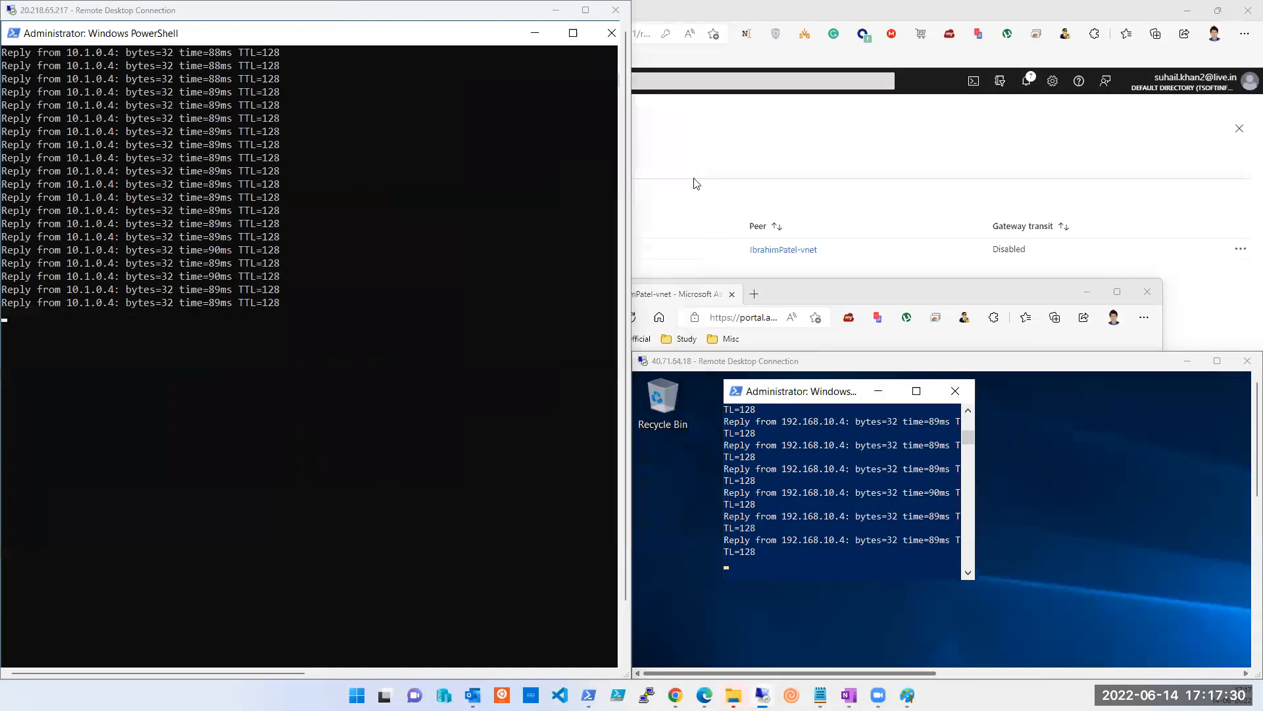
pyautogui.press('super+Right')
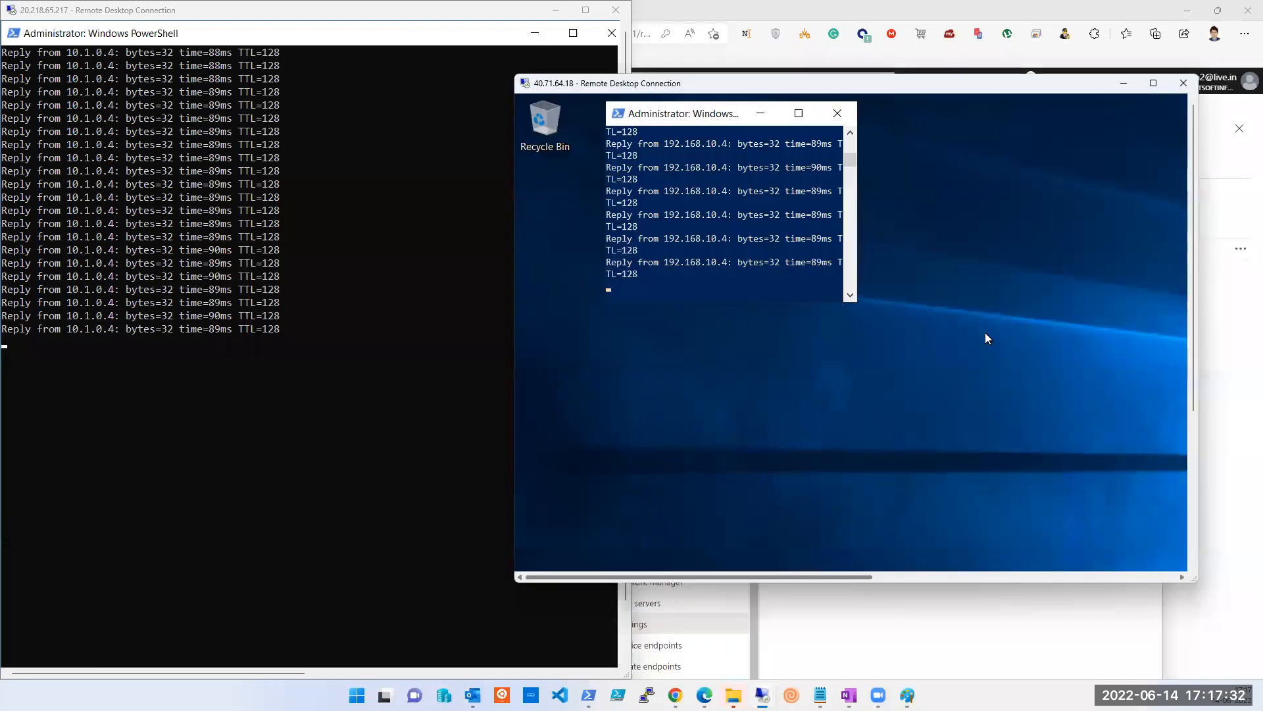
pyautogui.press('super+Right')
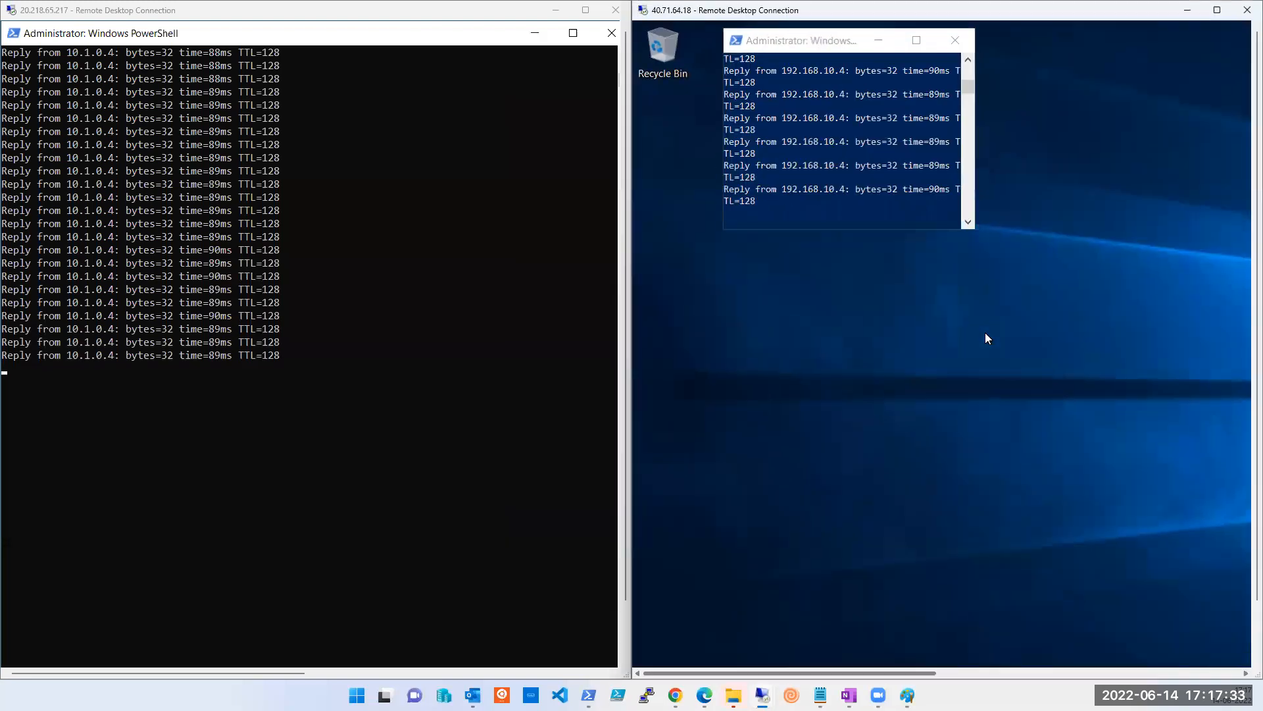
pyautogui.doubleClick(839, 41)
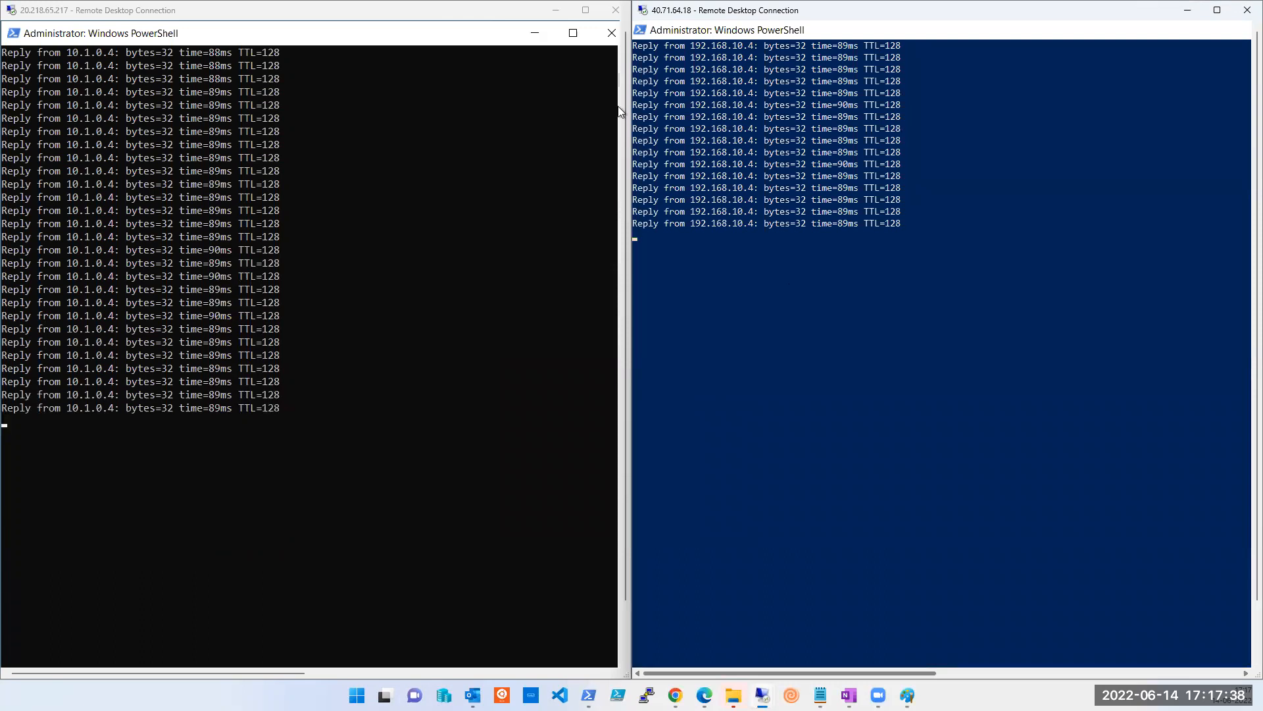
pyautogui.click(556, 10)
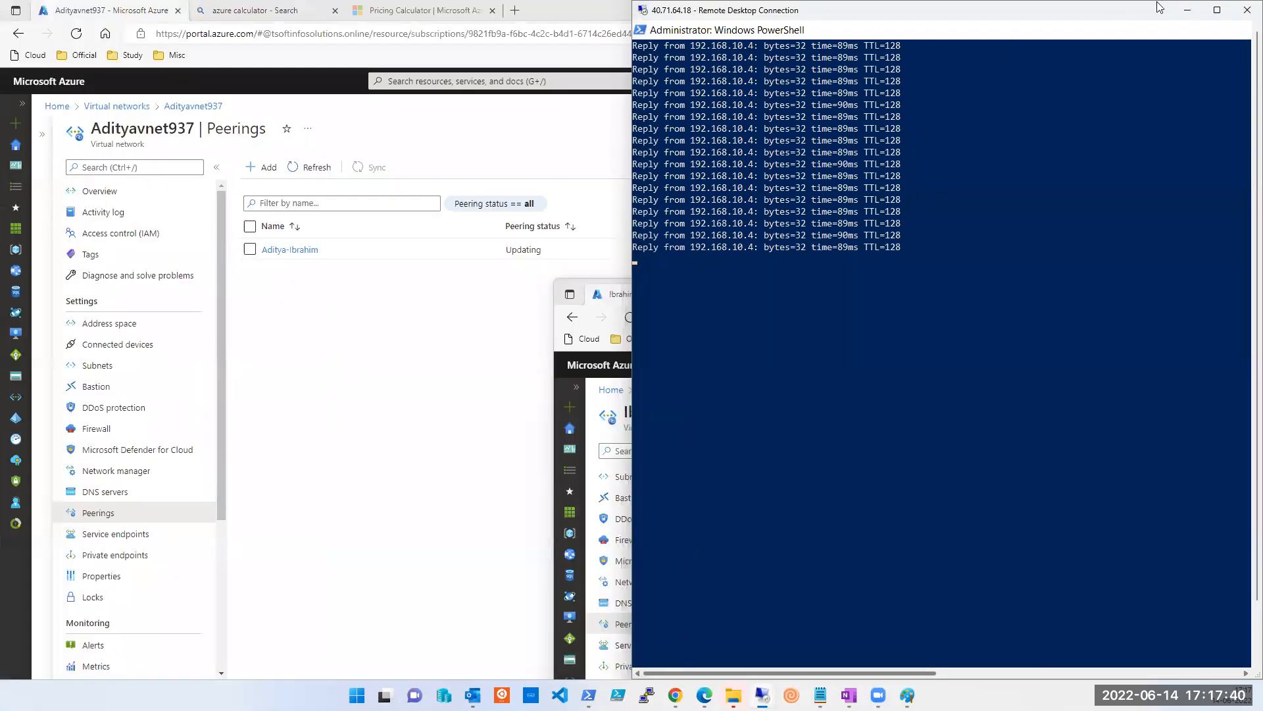
pyautogui.click(1187, 11)
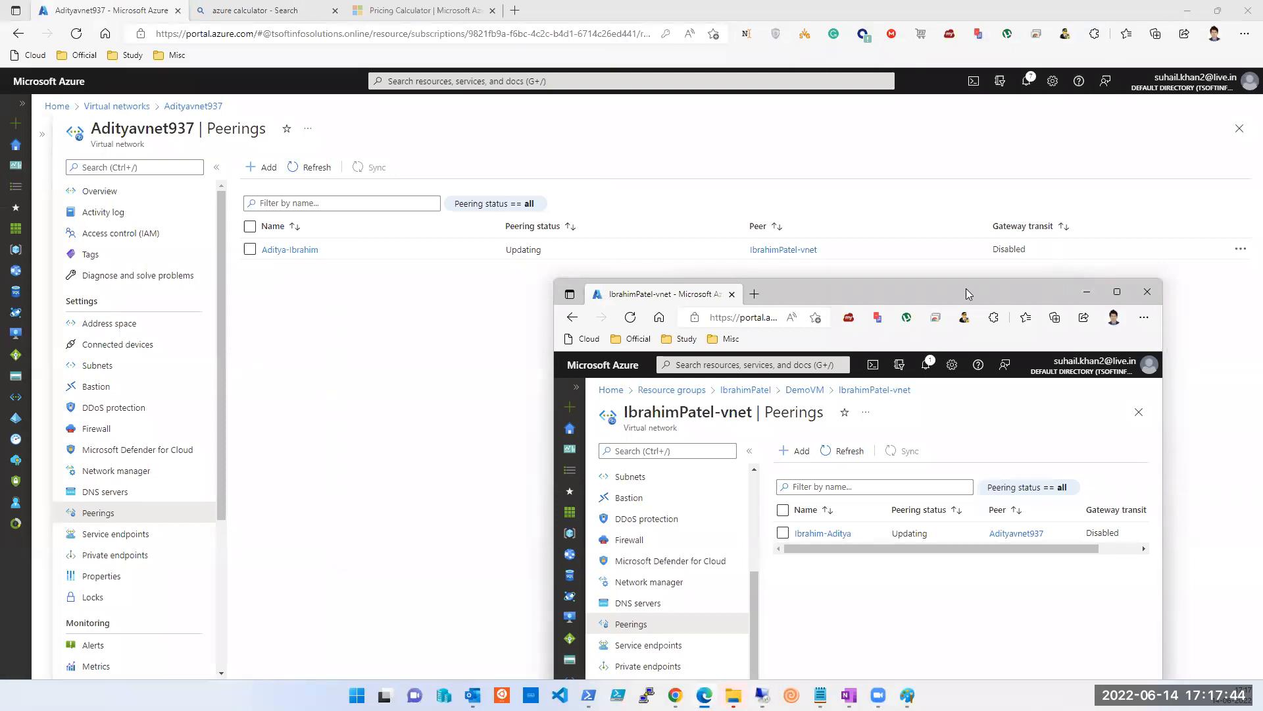
# Reopen a fresh Add peering form on Adityavnet937's Peerings page and point out its This virtual network section.
pyautogui.click(262, 250)
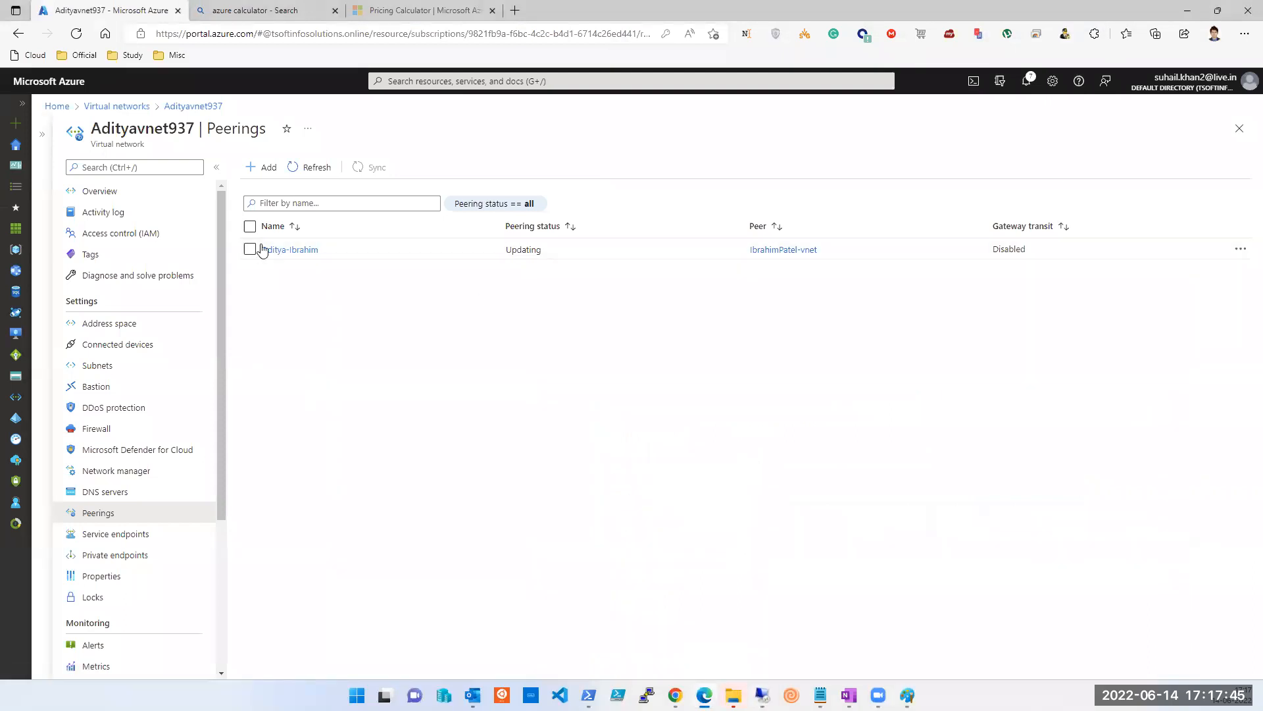
pyautogui.click(265, 169)
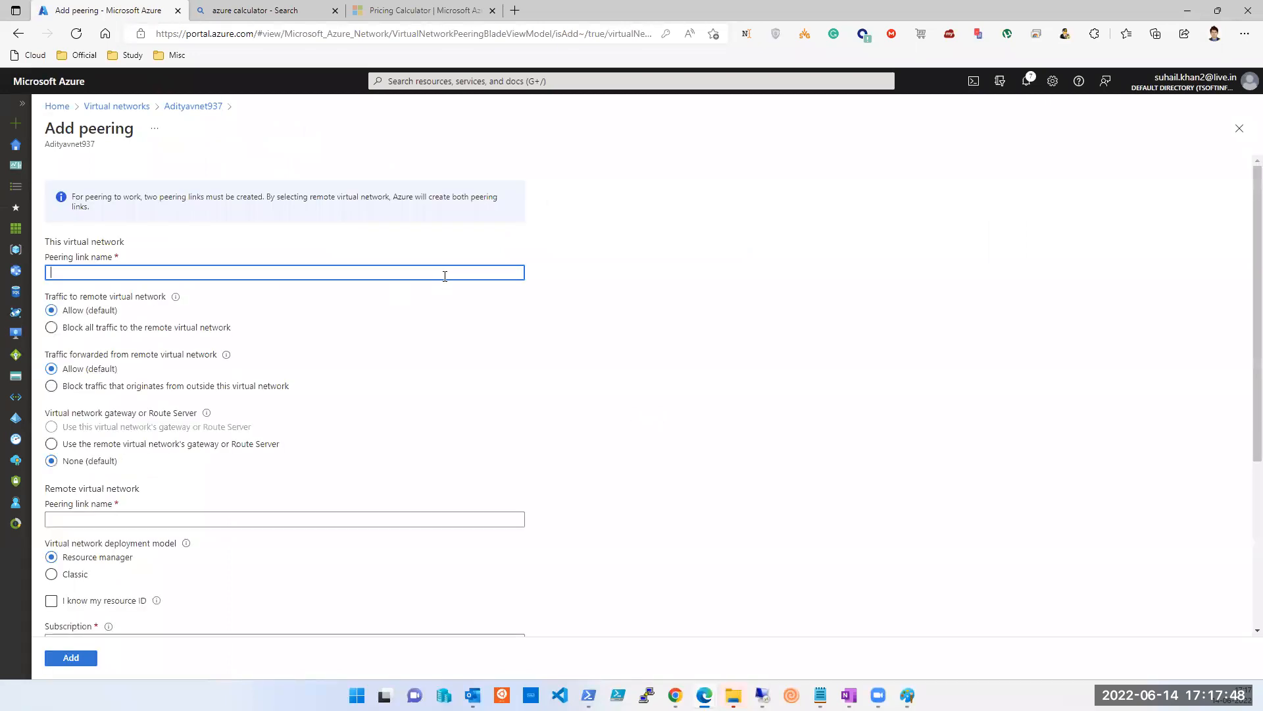
pyautogui.click(1239, 128)
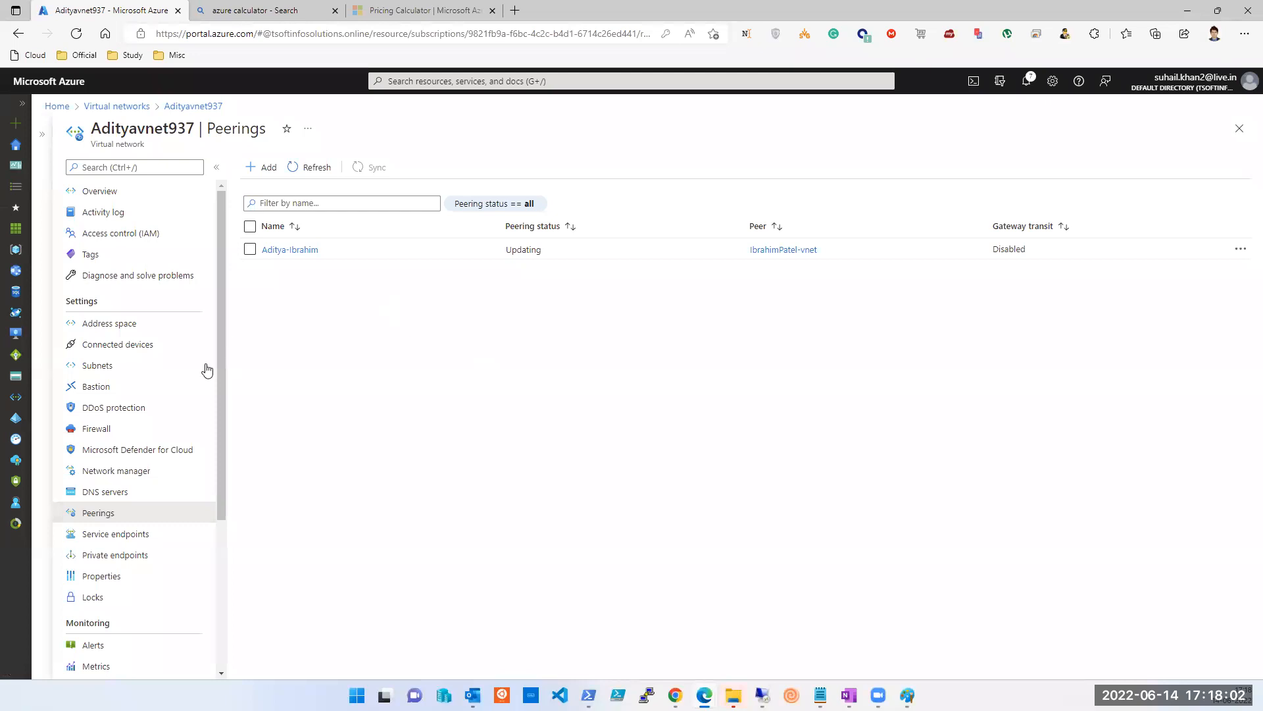
pyautogui.click(260, 168)
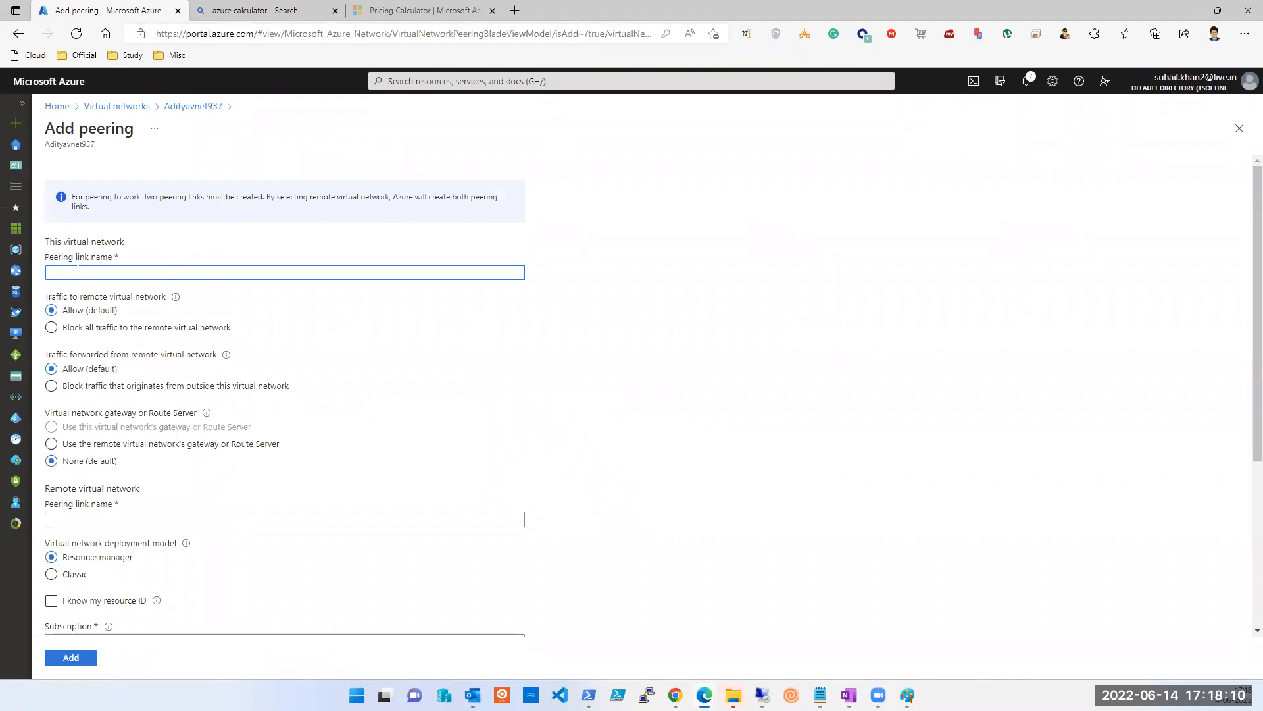
pyautogui.tripleClick(68, 241)
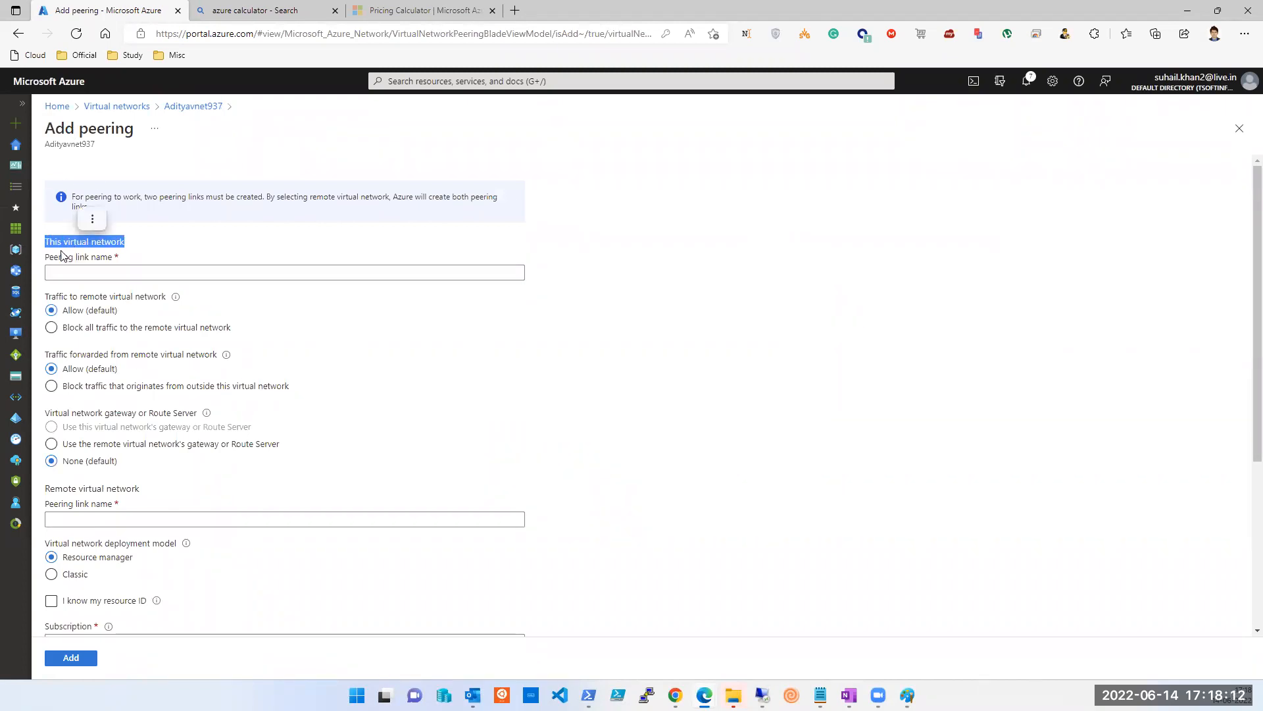
pyautogui.doubleClick(73, 143)
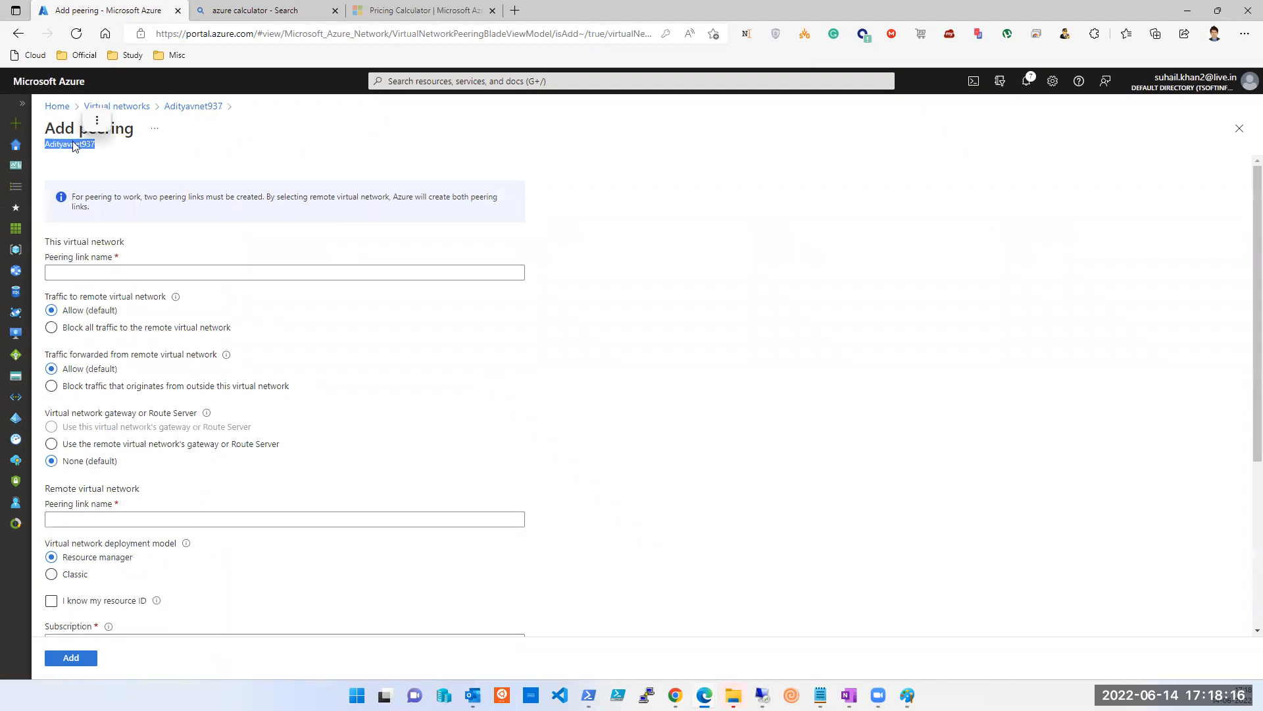
pyautogui.doubleClick(70, 242)
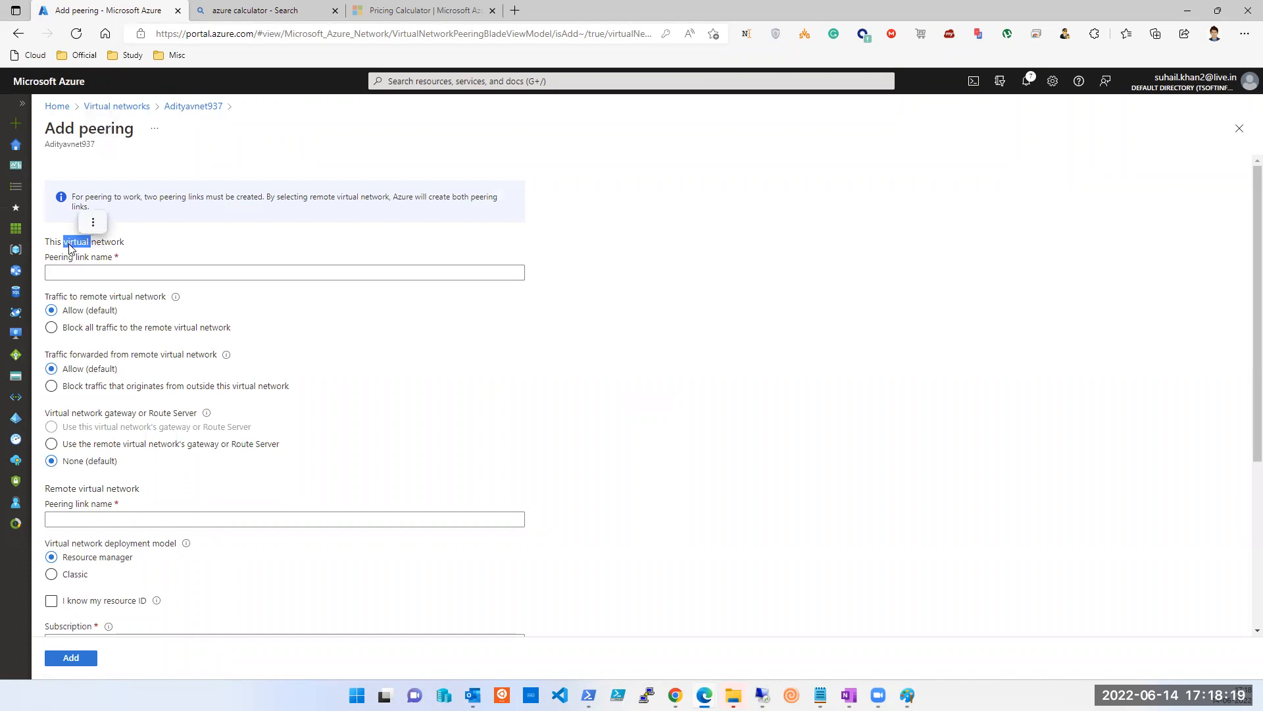
pyautogui.click(90, 271)
# Enter Aditya-Ibrahim1 as the local link name, keeping traffic to the remote virtual network on Allow.
pyautogui.write('Aditya')
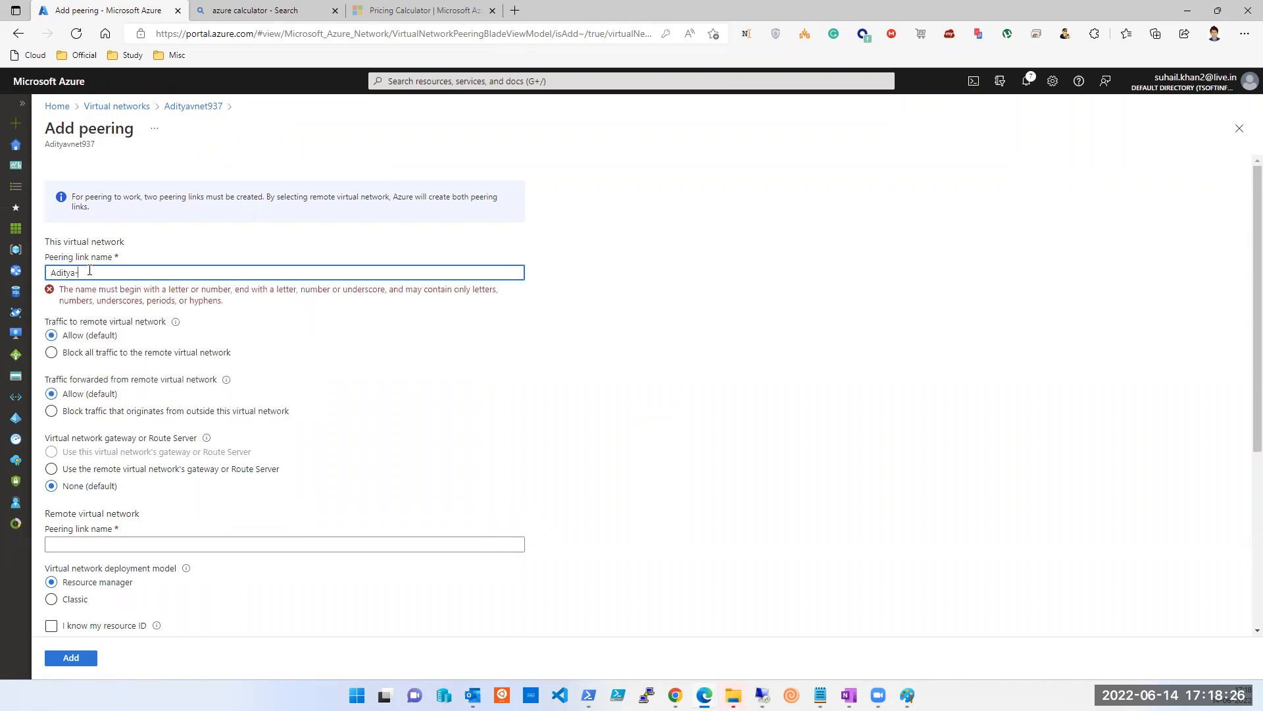
pyautogui.write('-Ibrahim1')
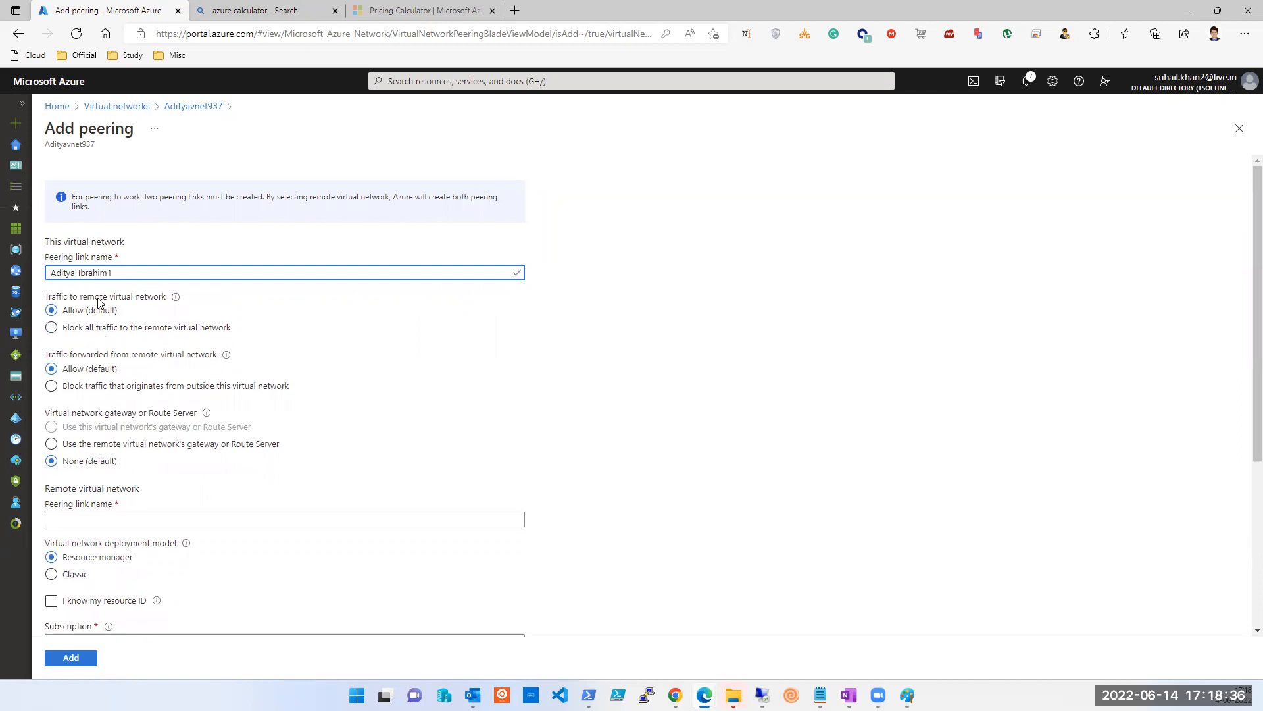
pyautogui.click(84, 316)
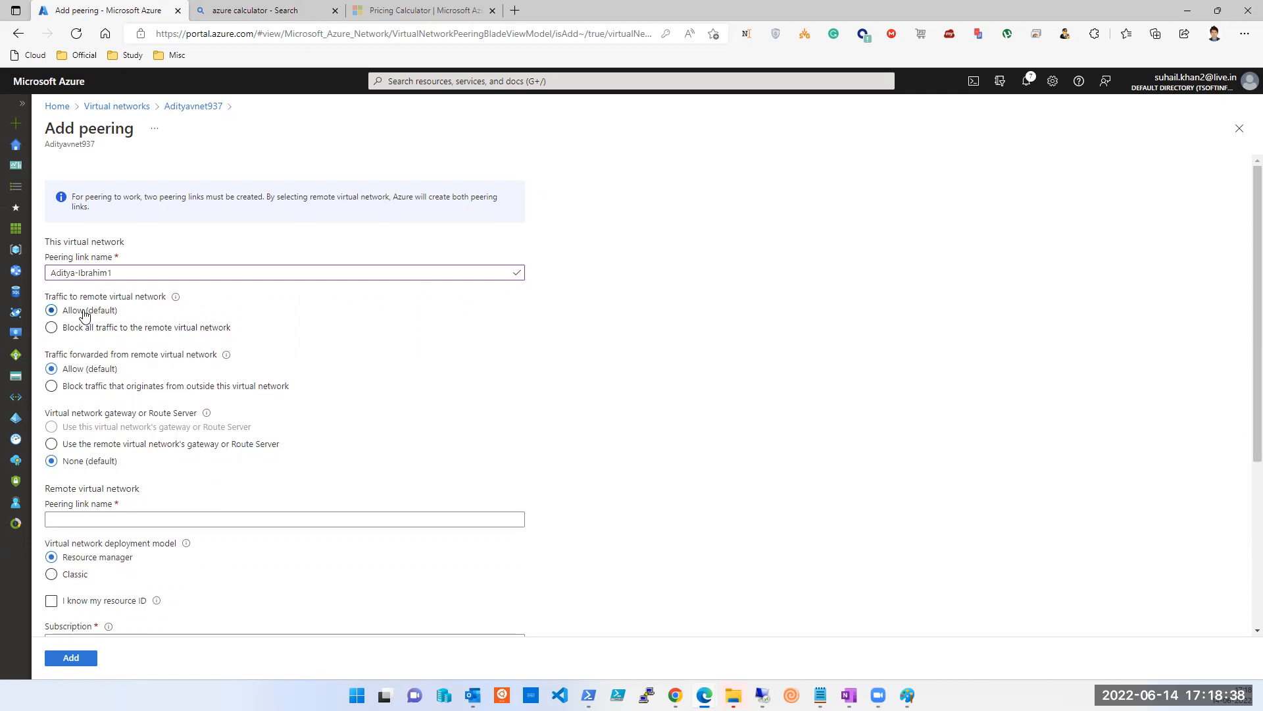
pyautogui.tripleClick(115, 301)
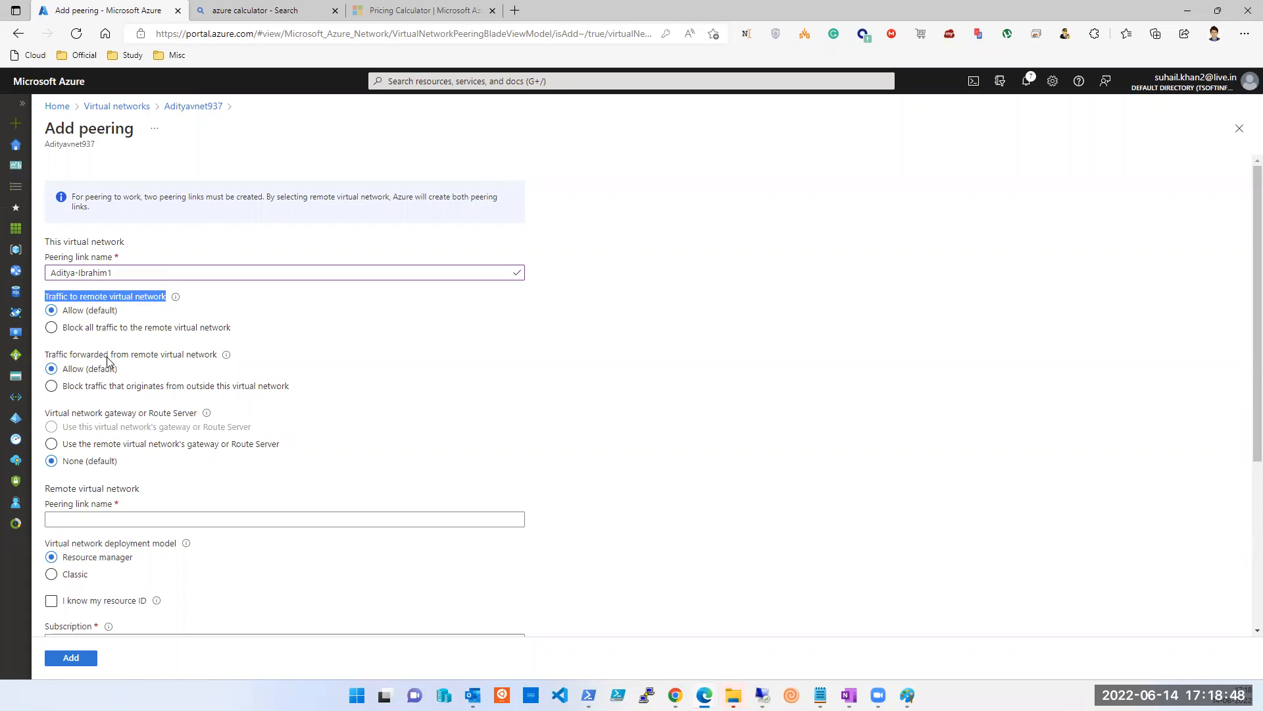
pyautogui.click(83, 318)
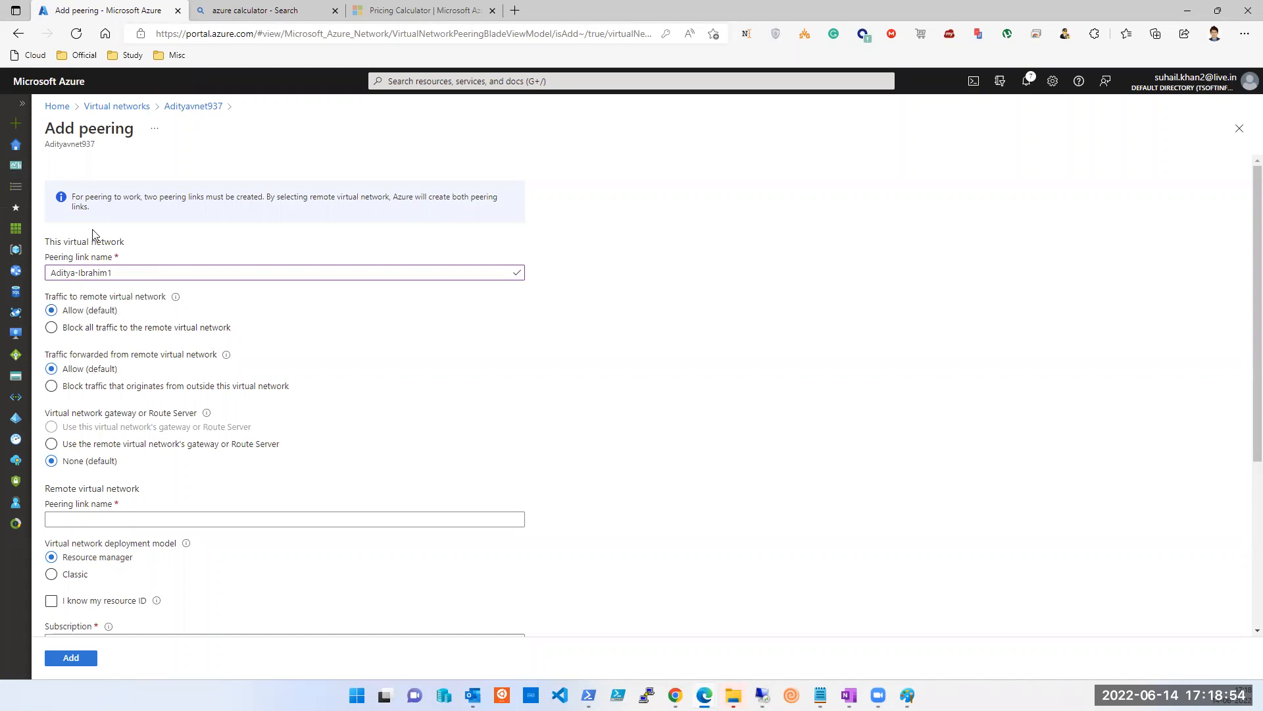
pyautogui.moveTo(125, 470); pyautogui.dragTo(16, 227)
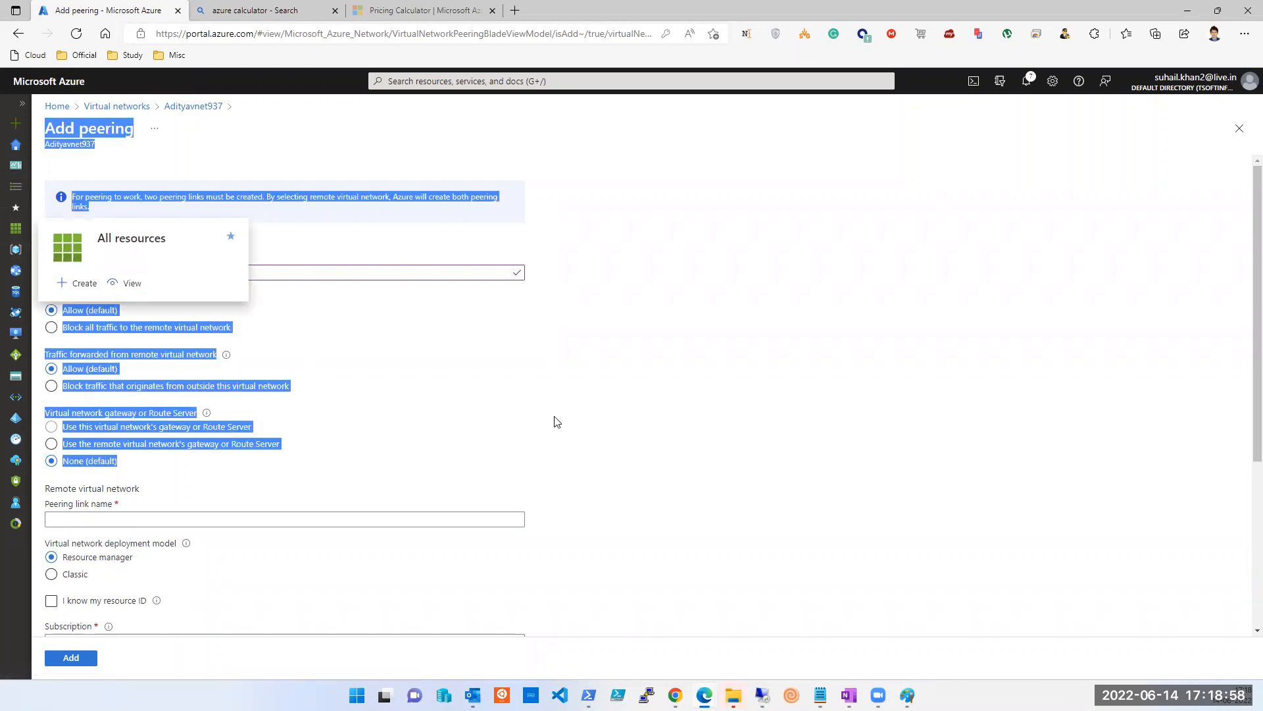
pyautogui.click(373, 408)
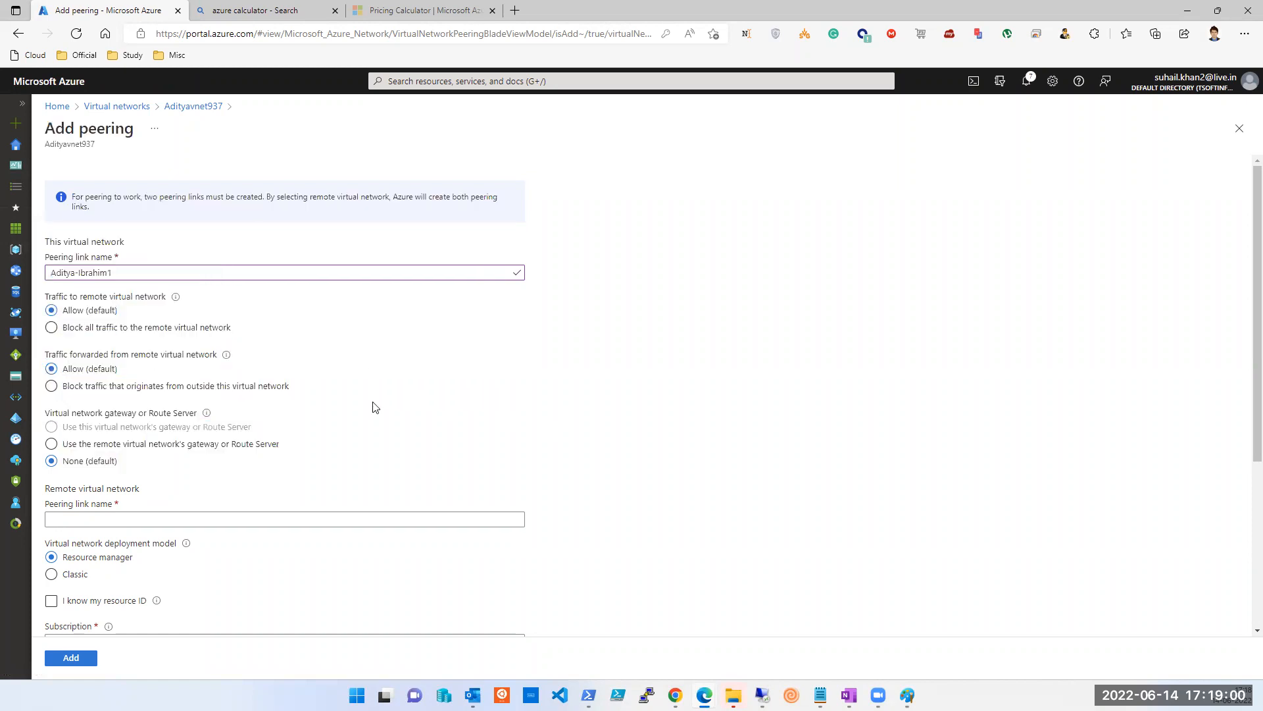
pyautogui.tripleClick(90, 490)
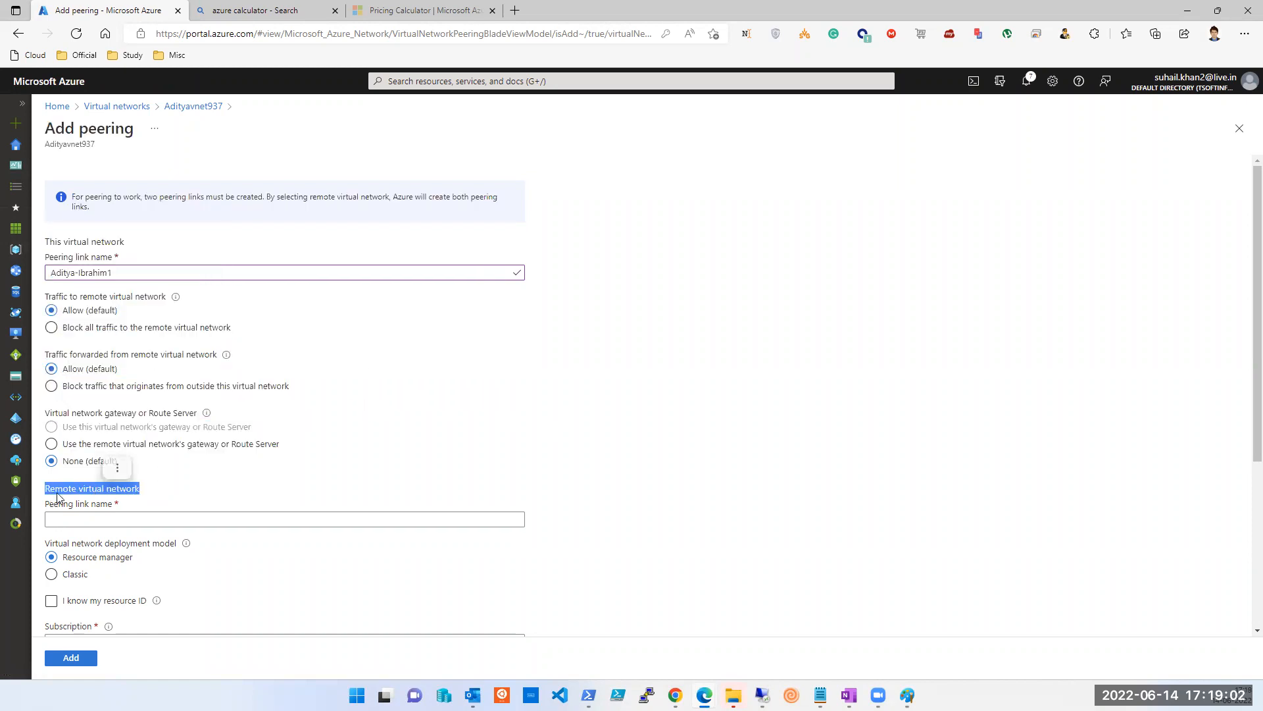
pyautogui.scroll(-2, 65, 494)
# Enter ibrahim-aditya2 as the remote peering link name.
pyautogui.click(93, 380)
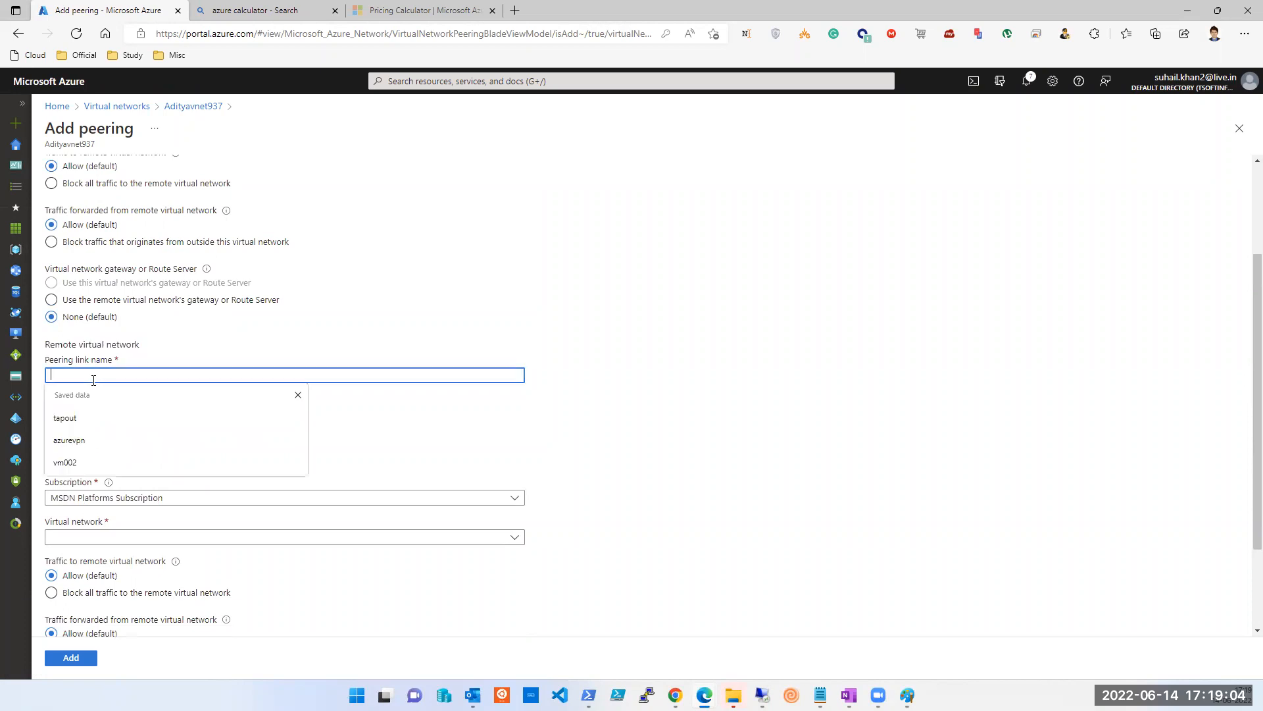
pyautogui.write('ibrahim-aditya2')
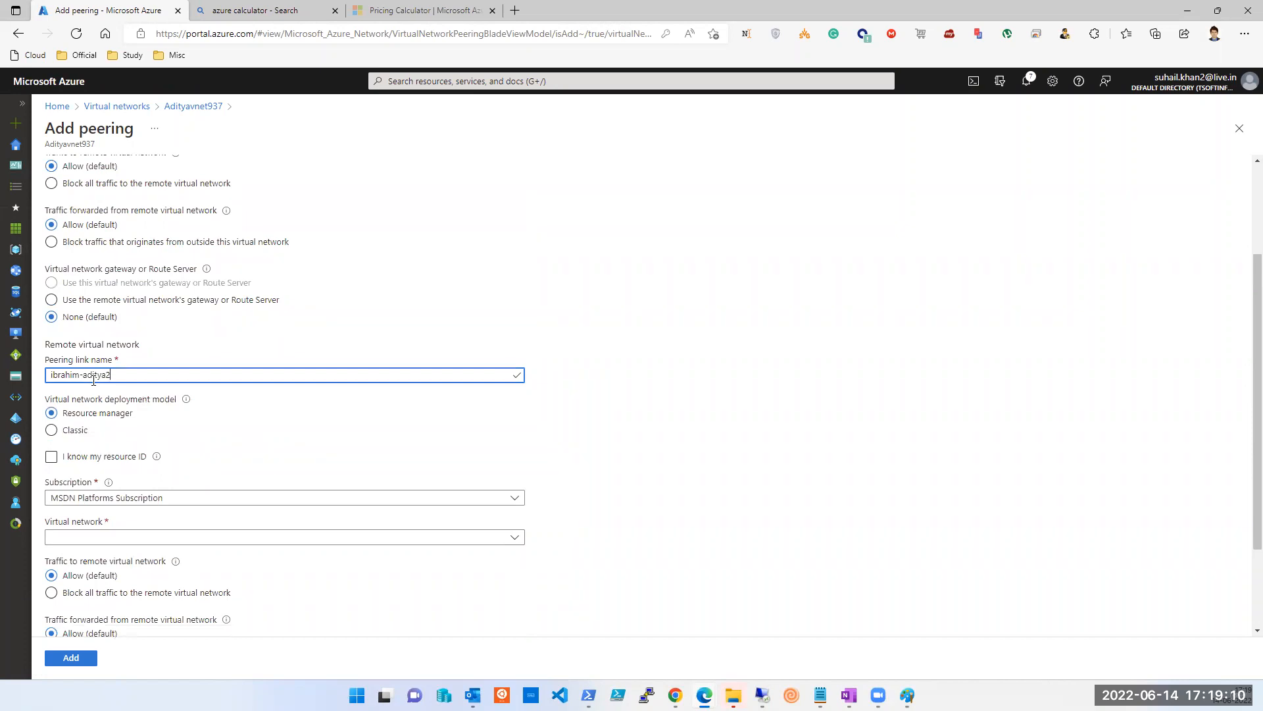
pyautogui.scroll(-1, 146, 459)
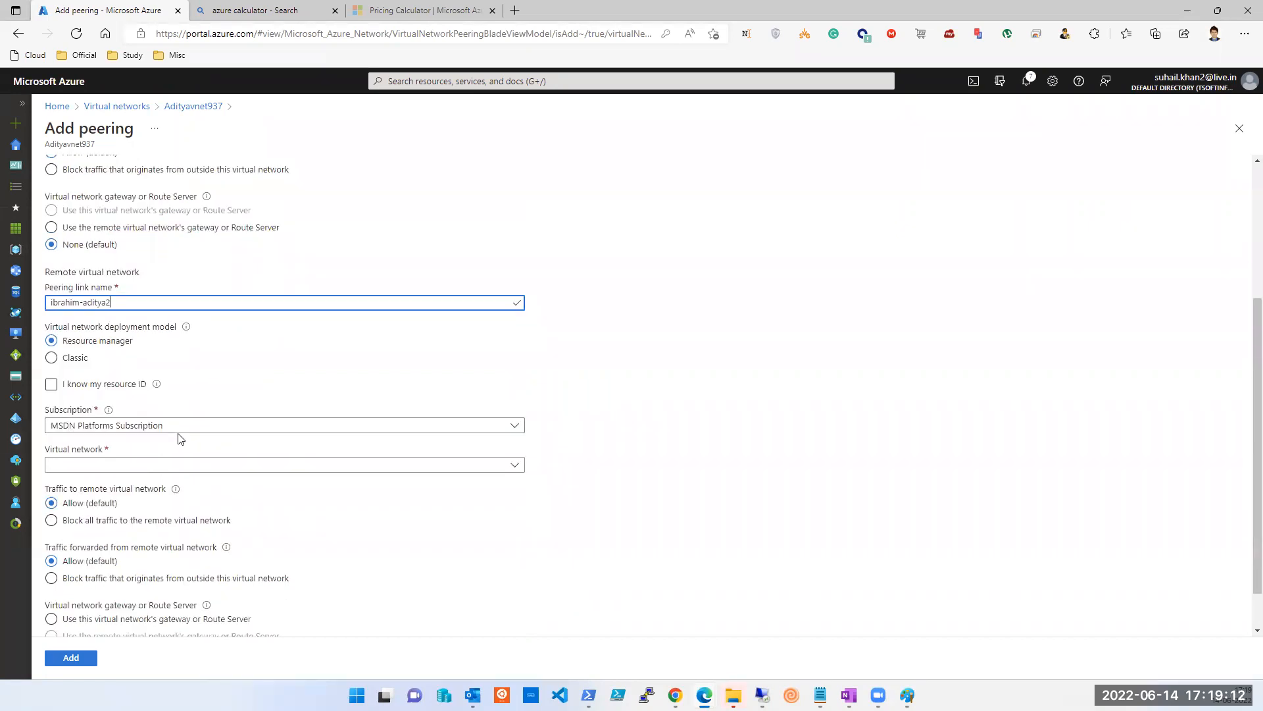
pyautogui.click(208, 465)
pyautogui.click(129, 511)
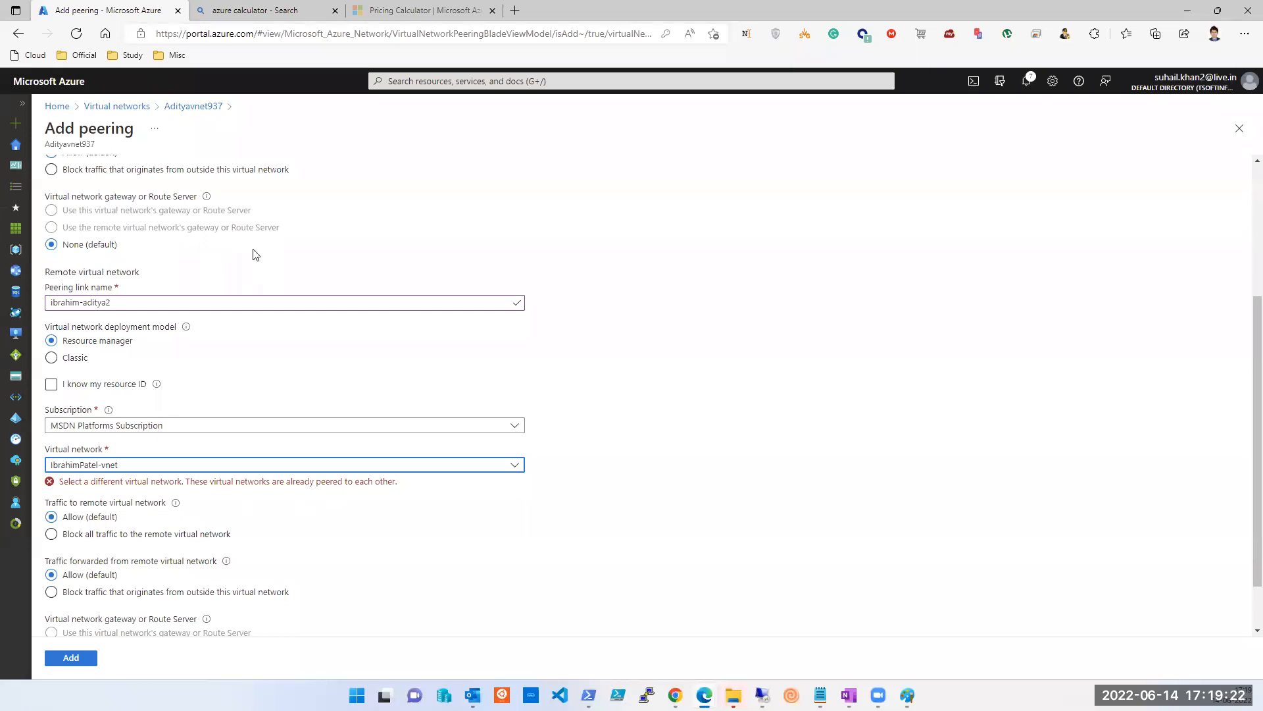
pyautogui.scroll(2, 259, 293)
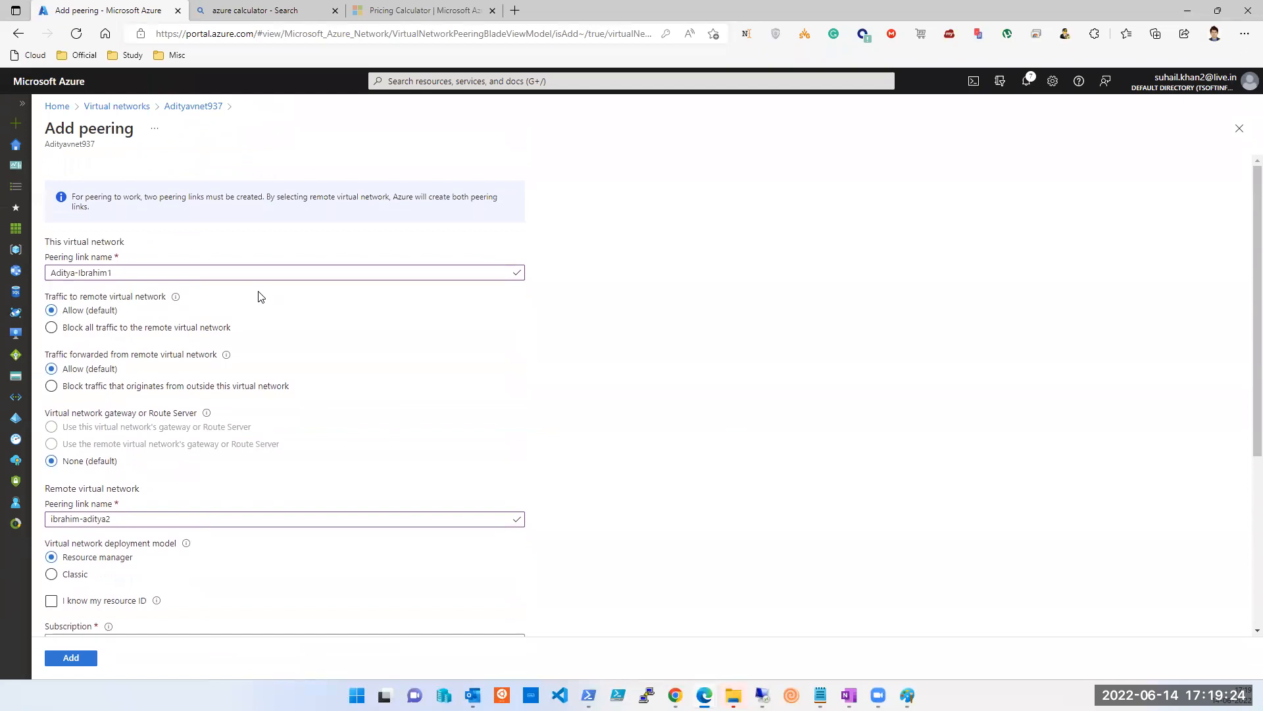
pyautogui.scroll(-2, 174, 467)
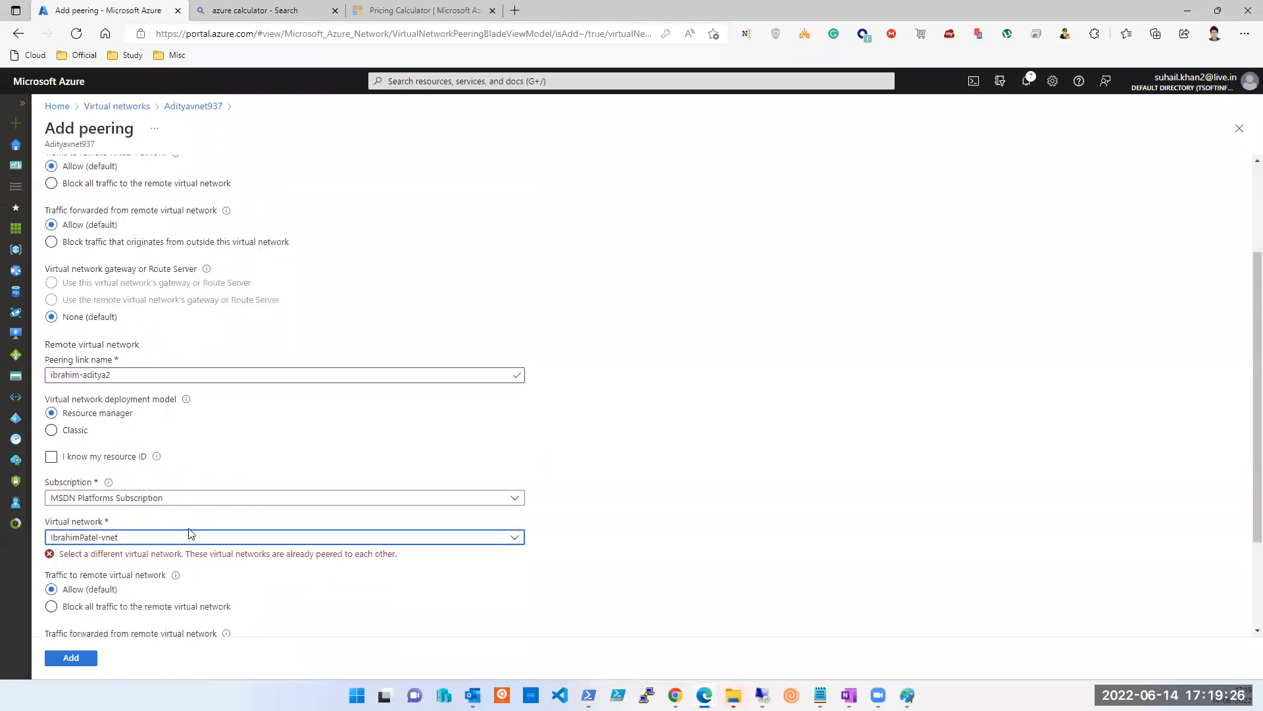
pyautogui.scroll(2, 169, 494)
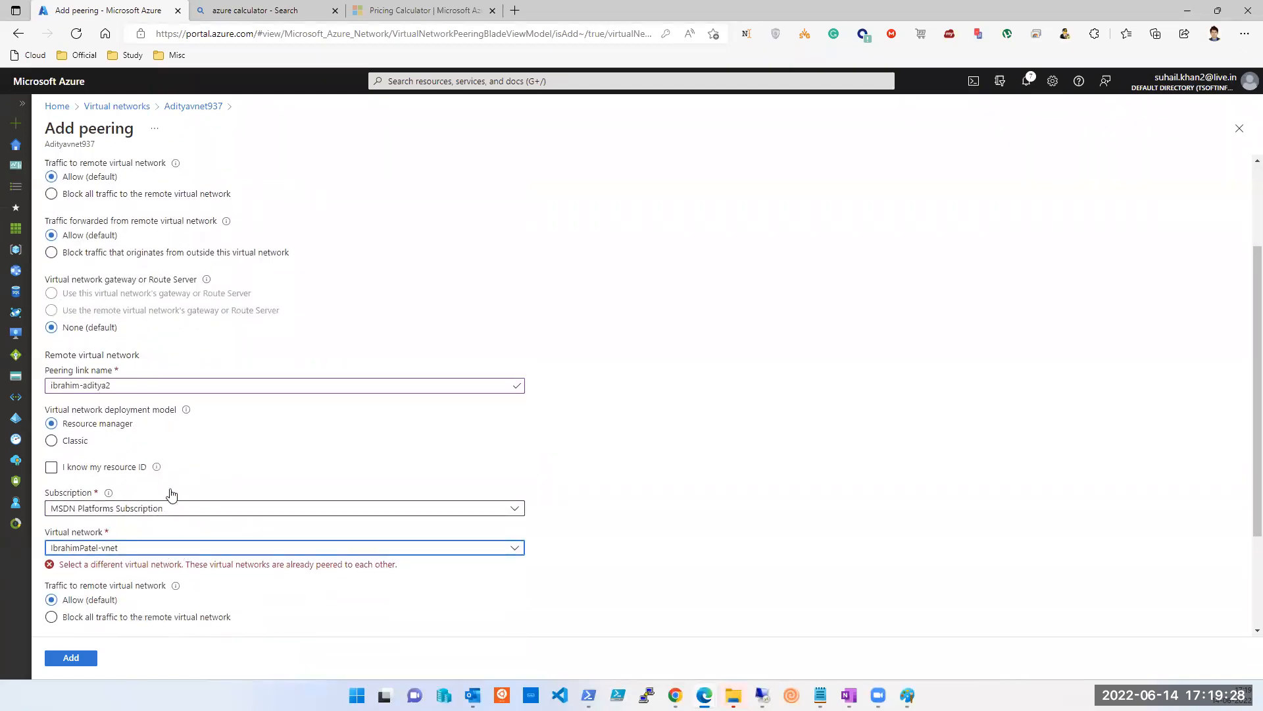
pyautogui.scroll(-3, 150, 490)
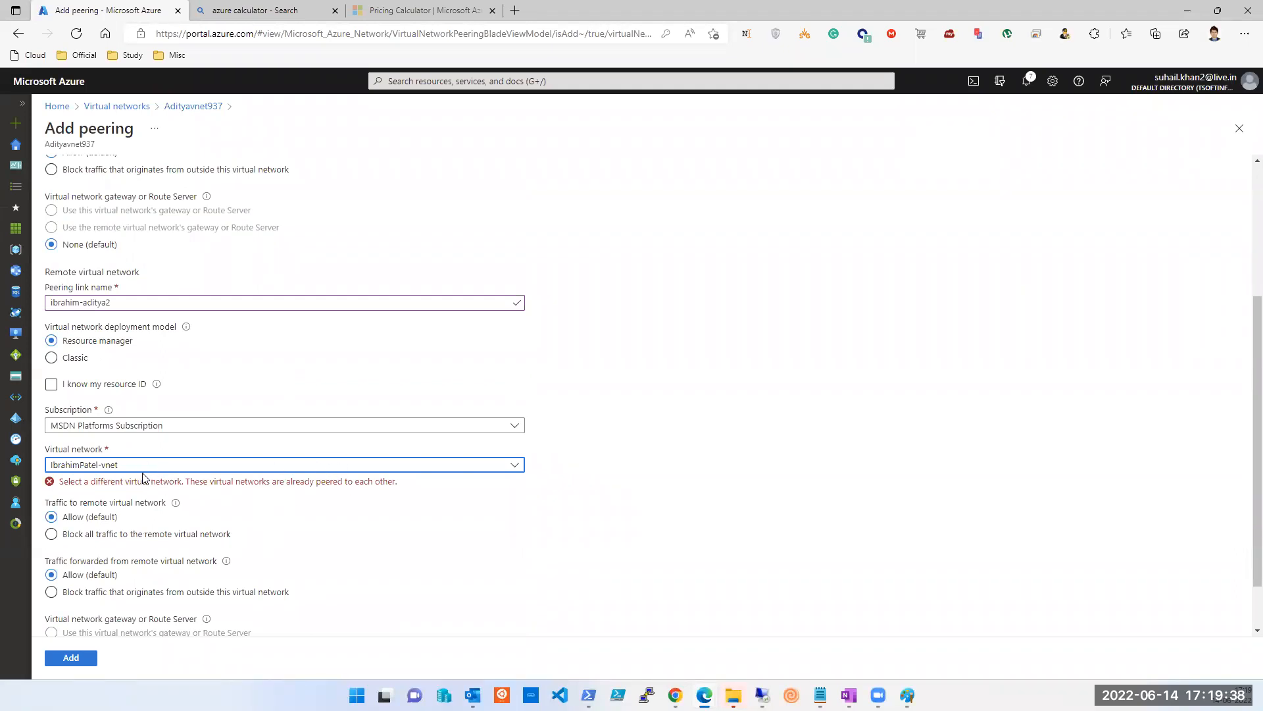
pyautogui.scroll(-1, 144, 475)
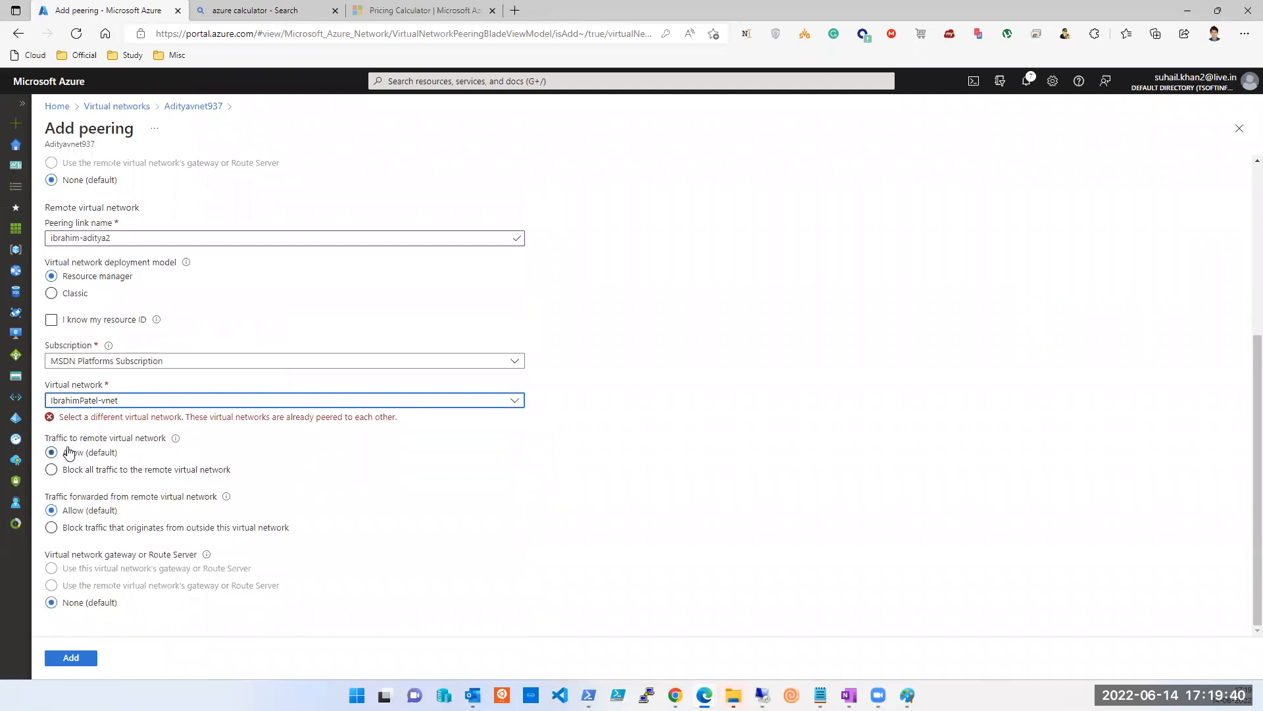